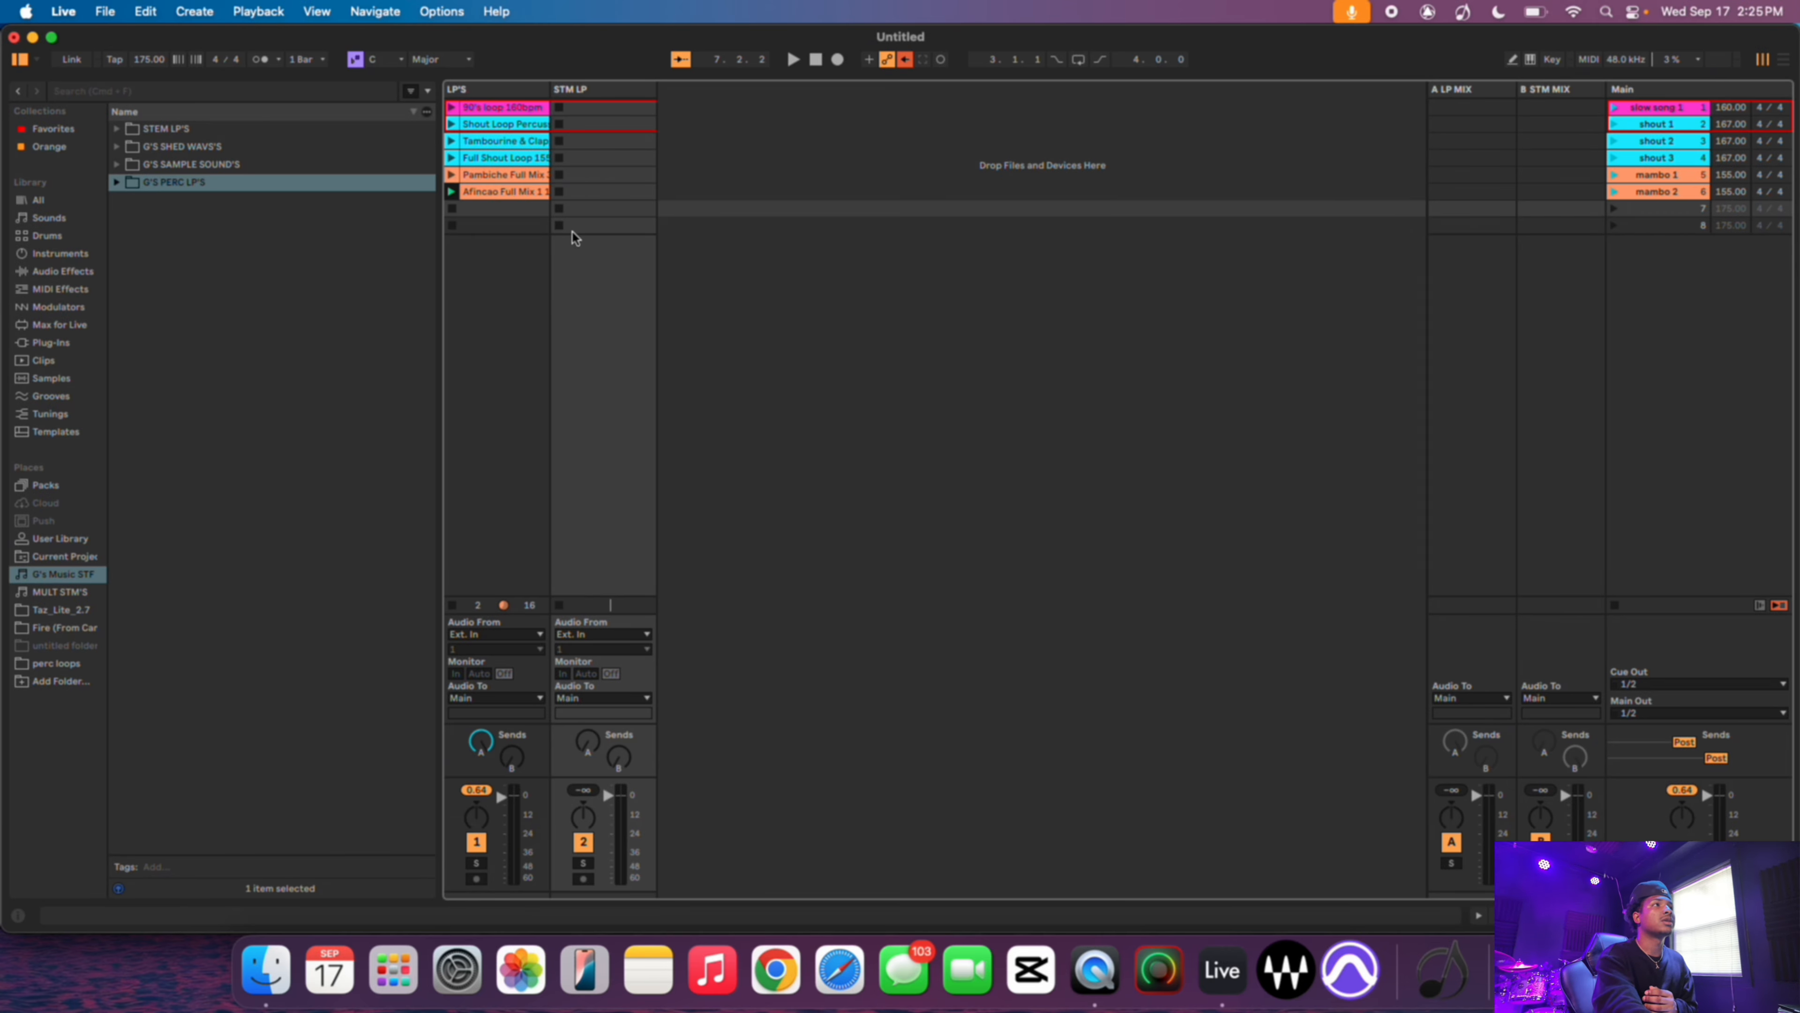
- Browse the G'S PERC LP'S subfolders to locate the You Deserve It - JJ Hairston loop folder in Loop Pack Vol.1.2
click(494, 228)
click(492, 210)
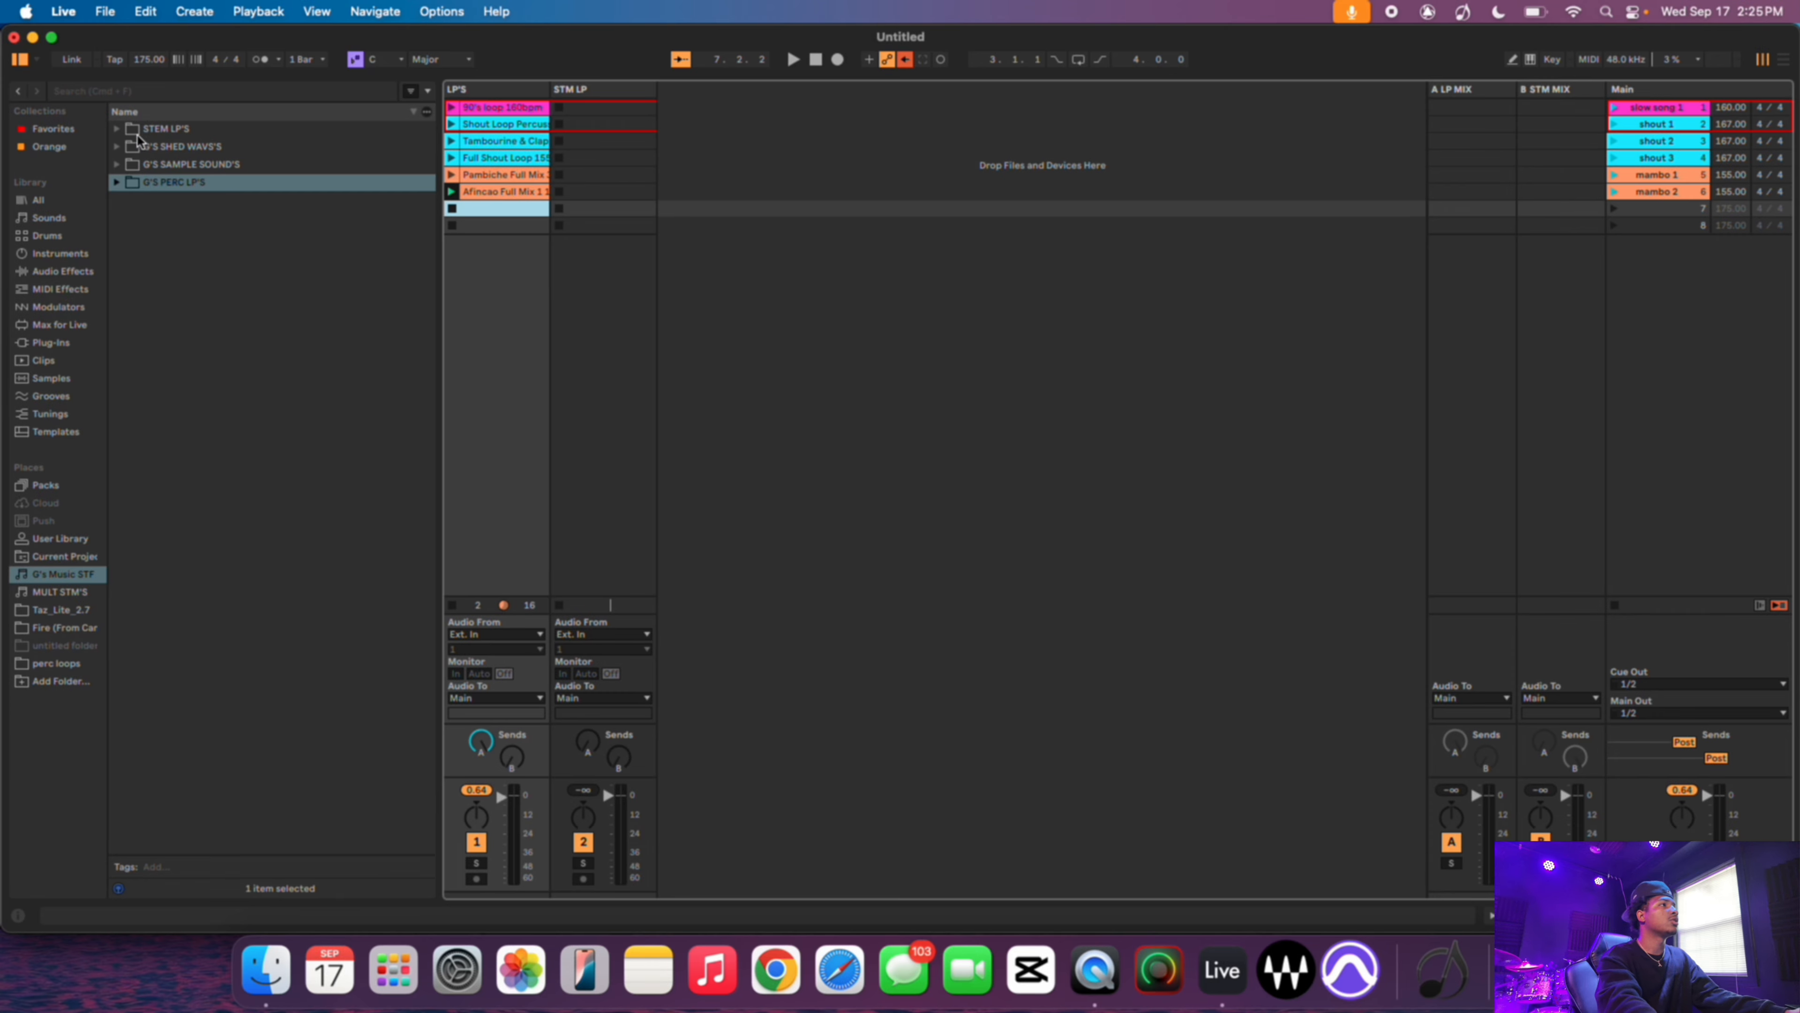
click(117, 183)
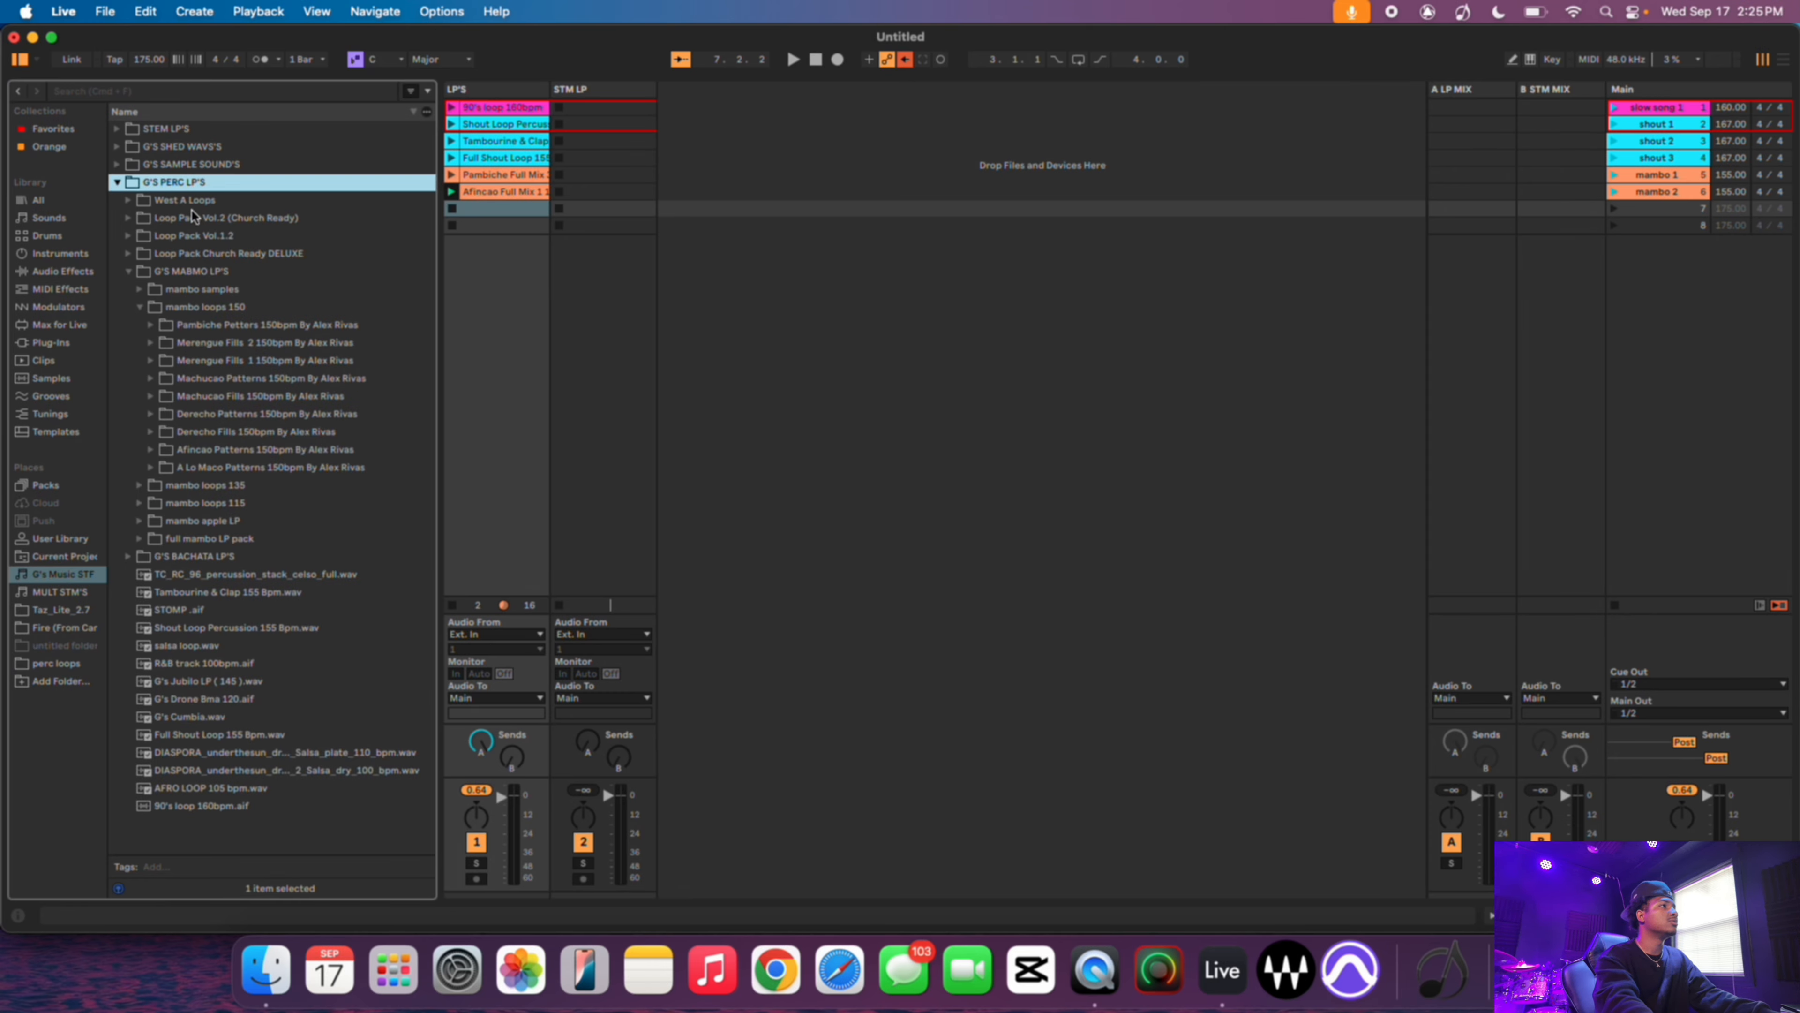
click(128, 272)
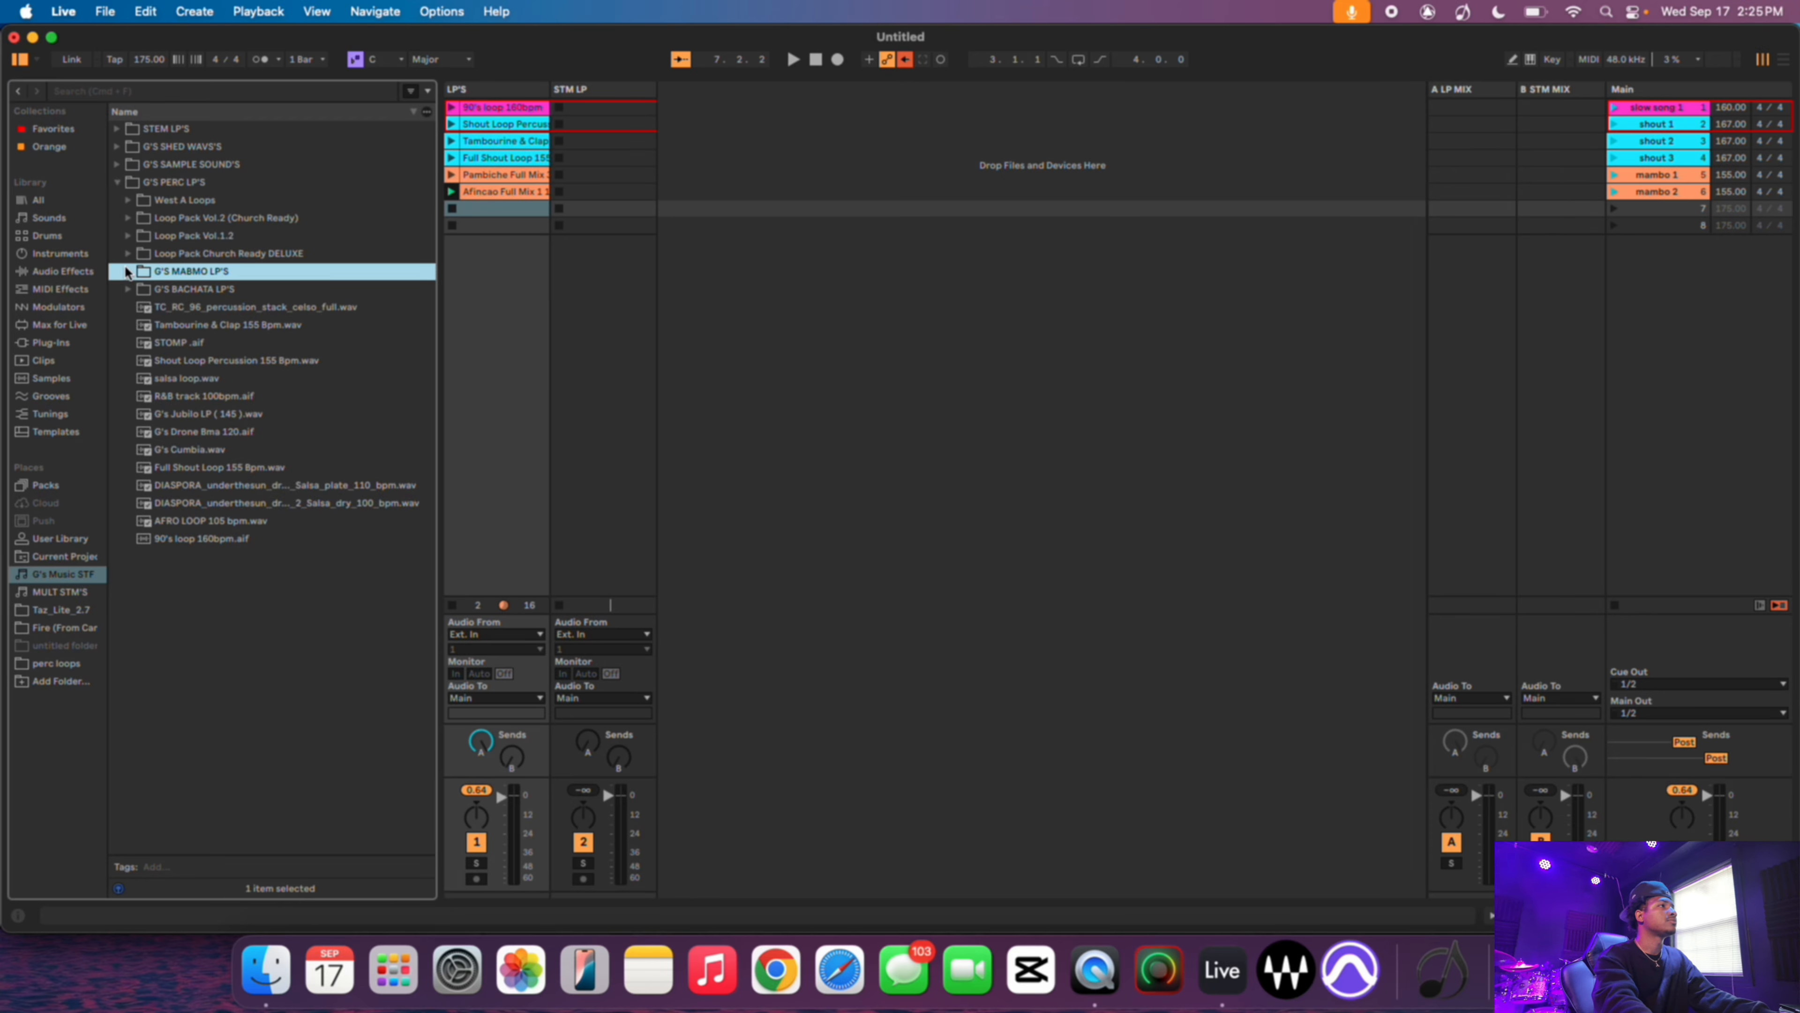
click(146, 220)
click(128, 219)
scroll(272, 365, down, 1)
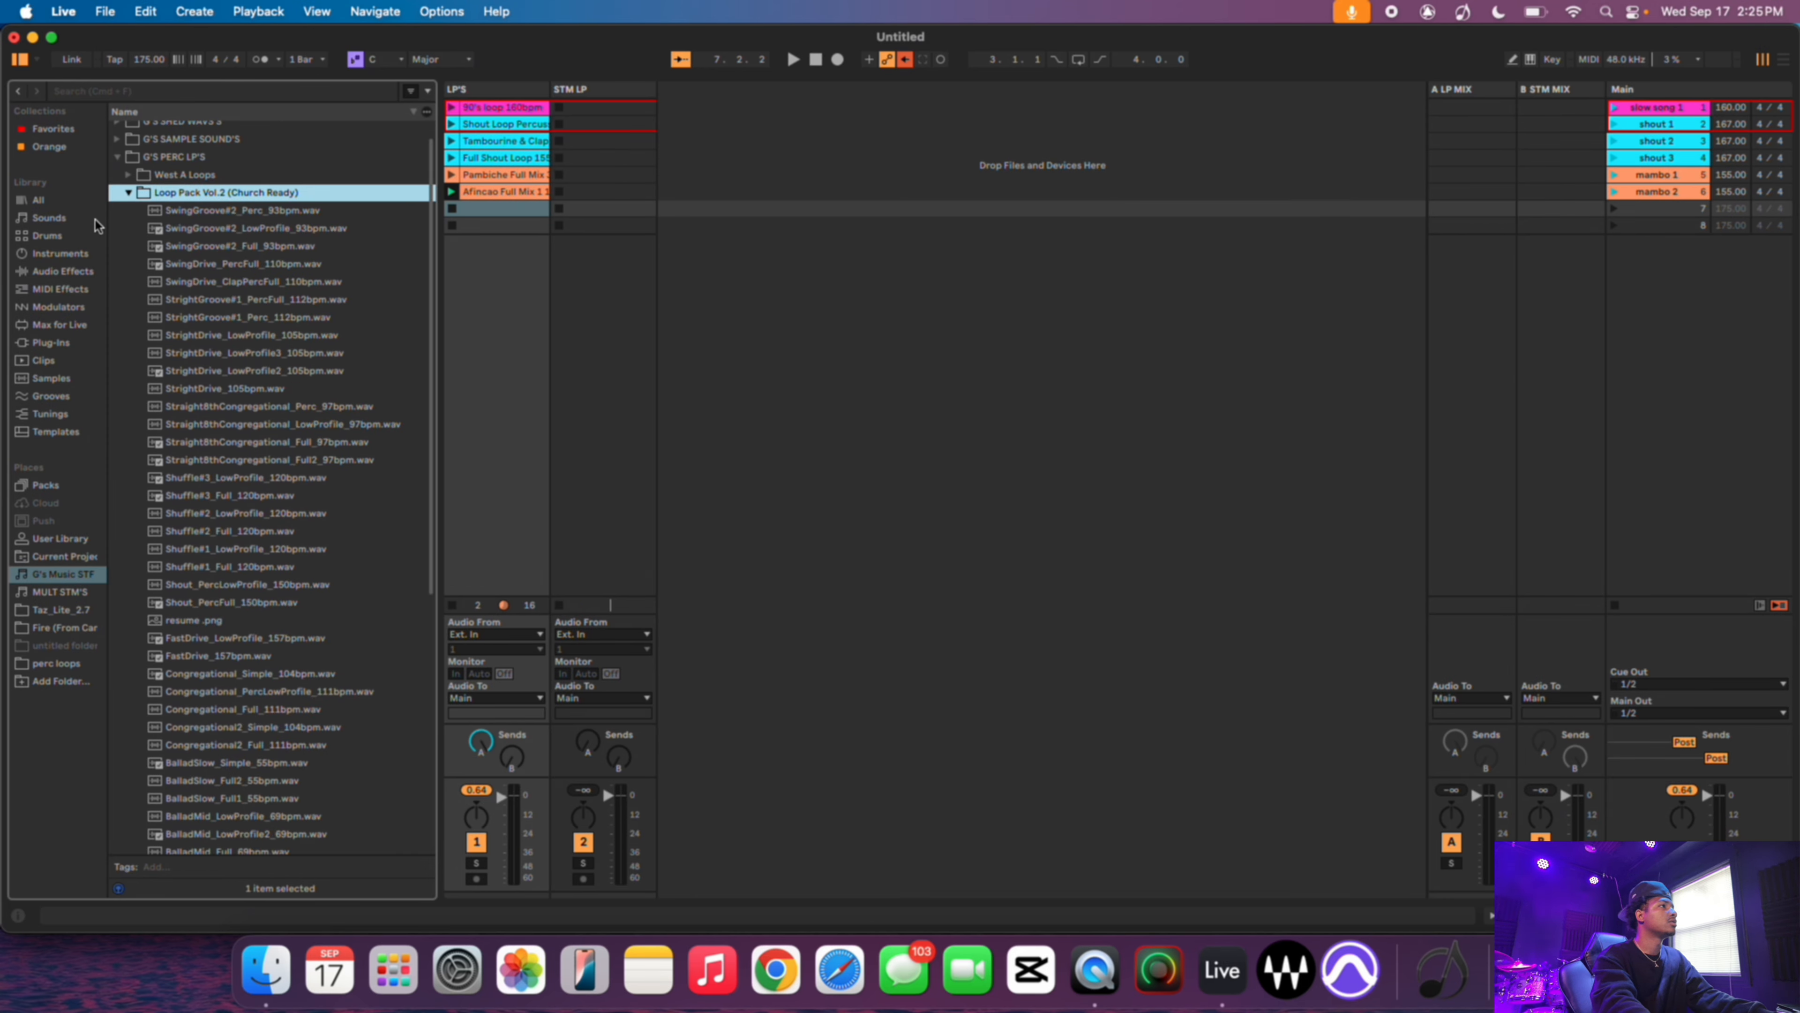
click(130, 193)
click(129, 235)
scroll(249, 398, down, 3)
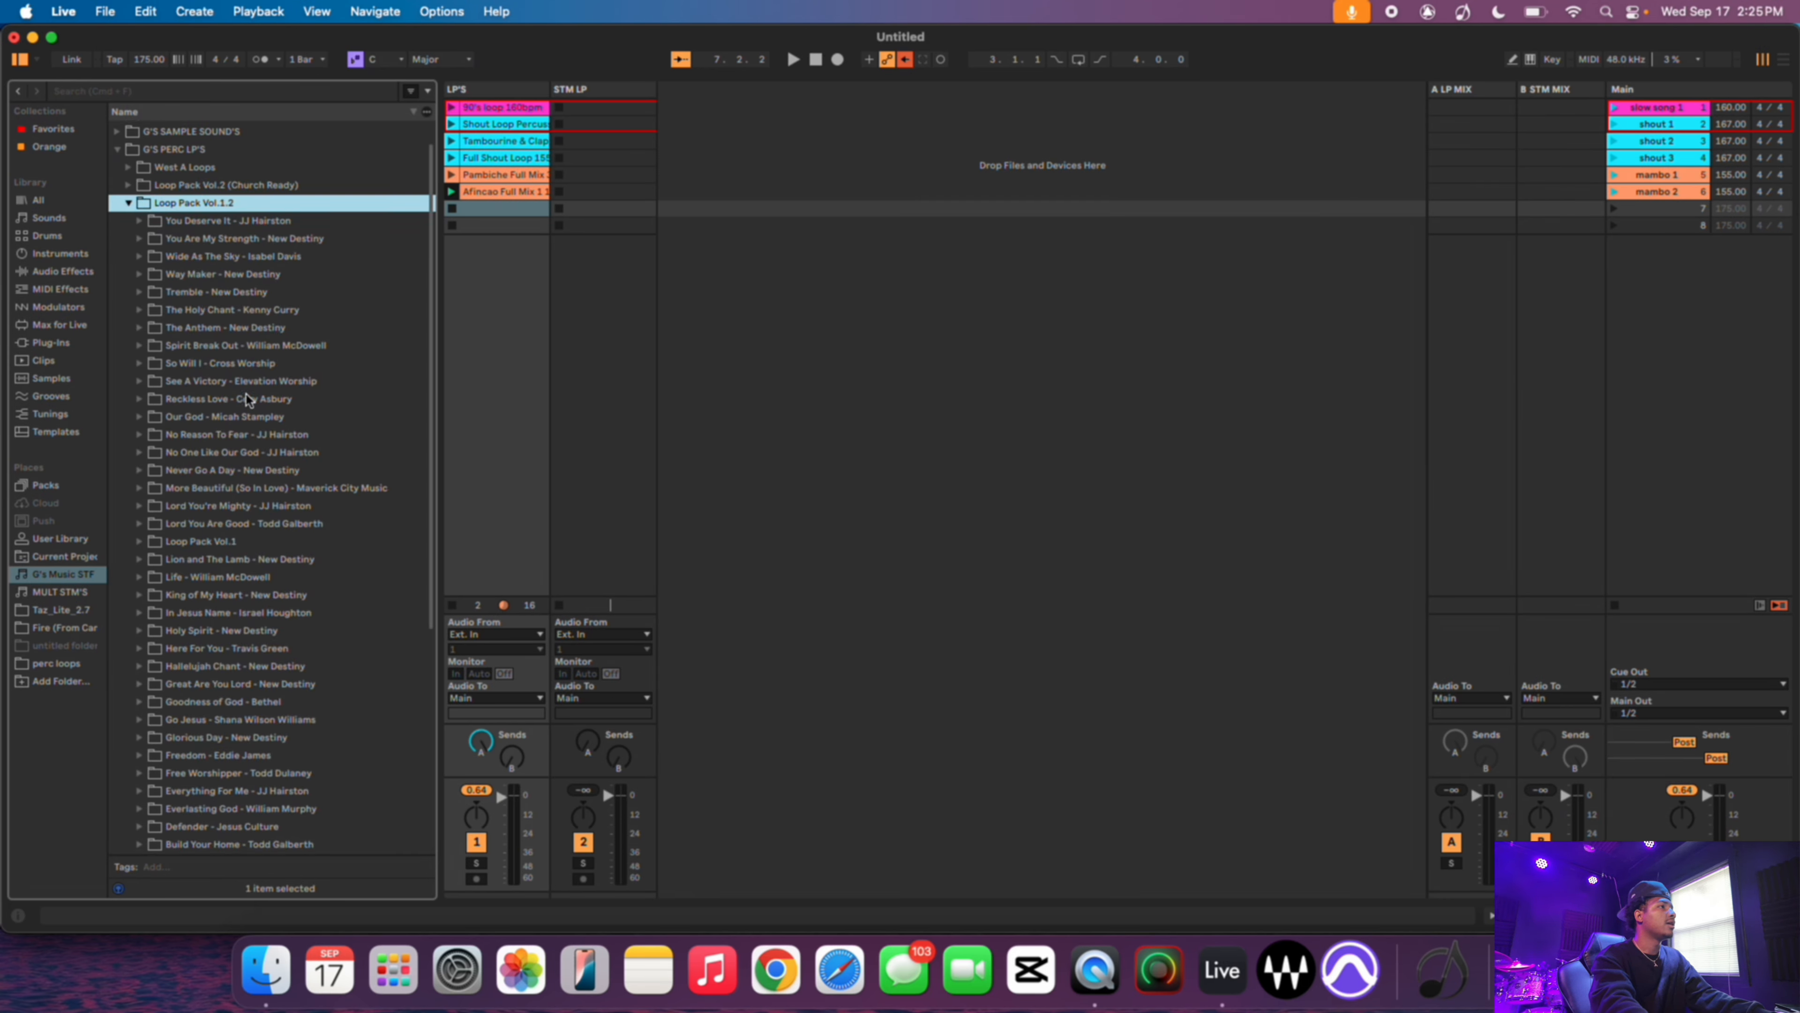
click(132, 152)
click(139, 150)
click(197, 185)
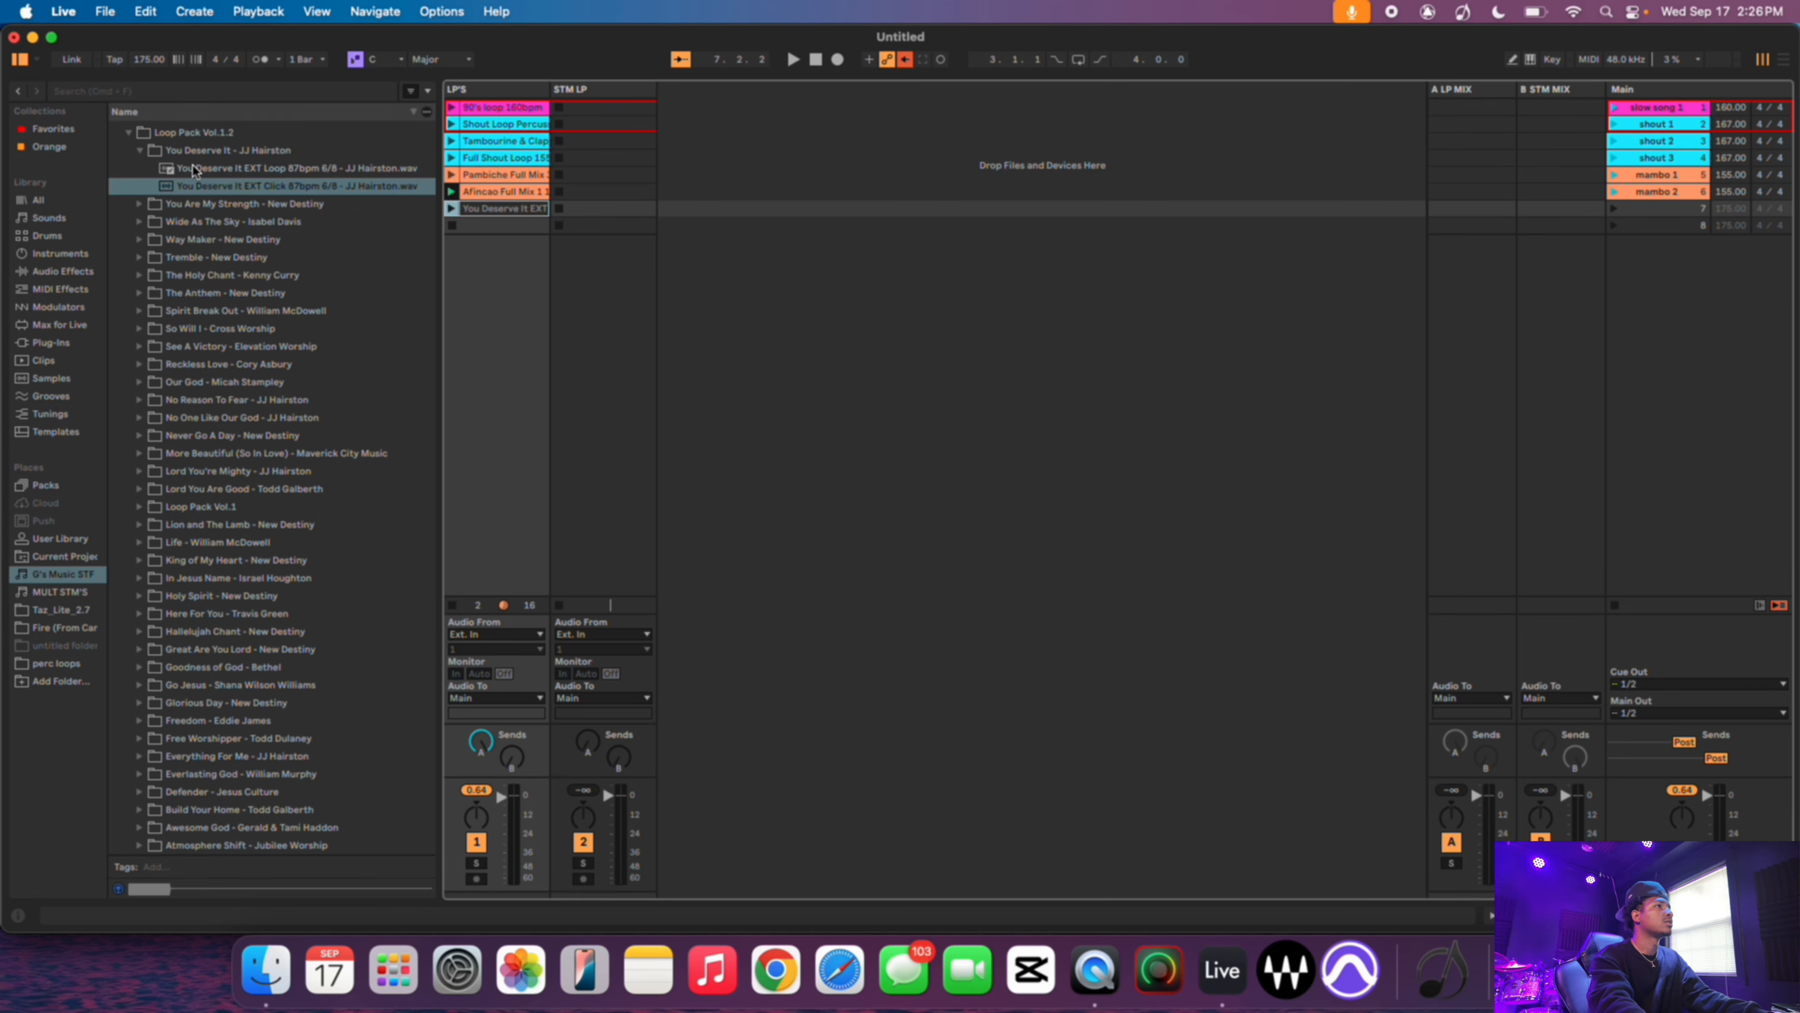
drag(198, 186, 495, 213)
key(Delete)
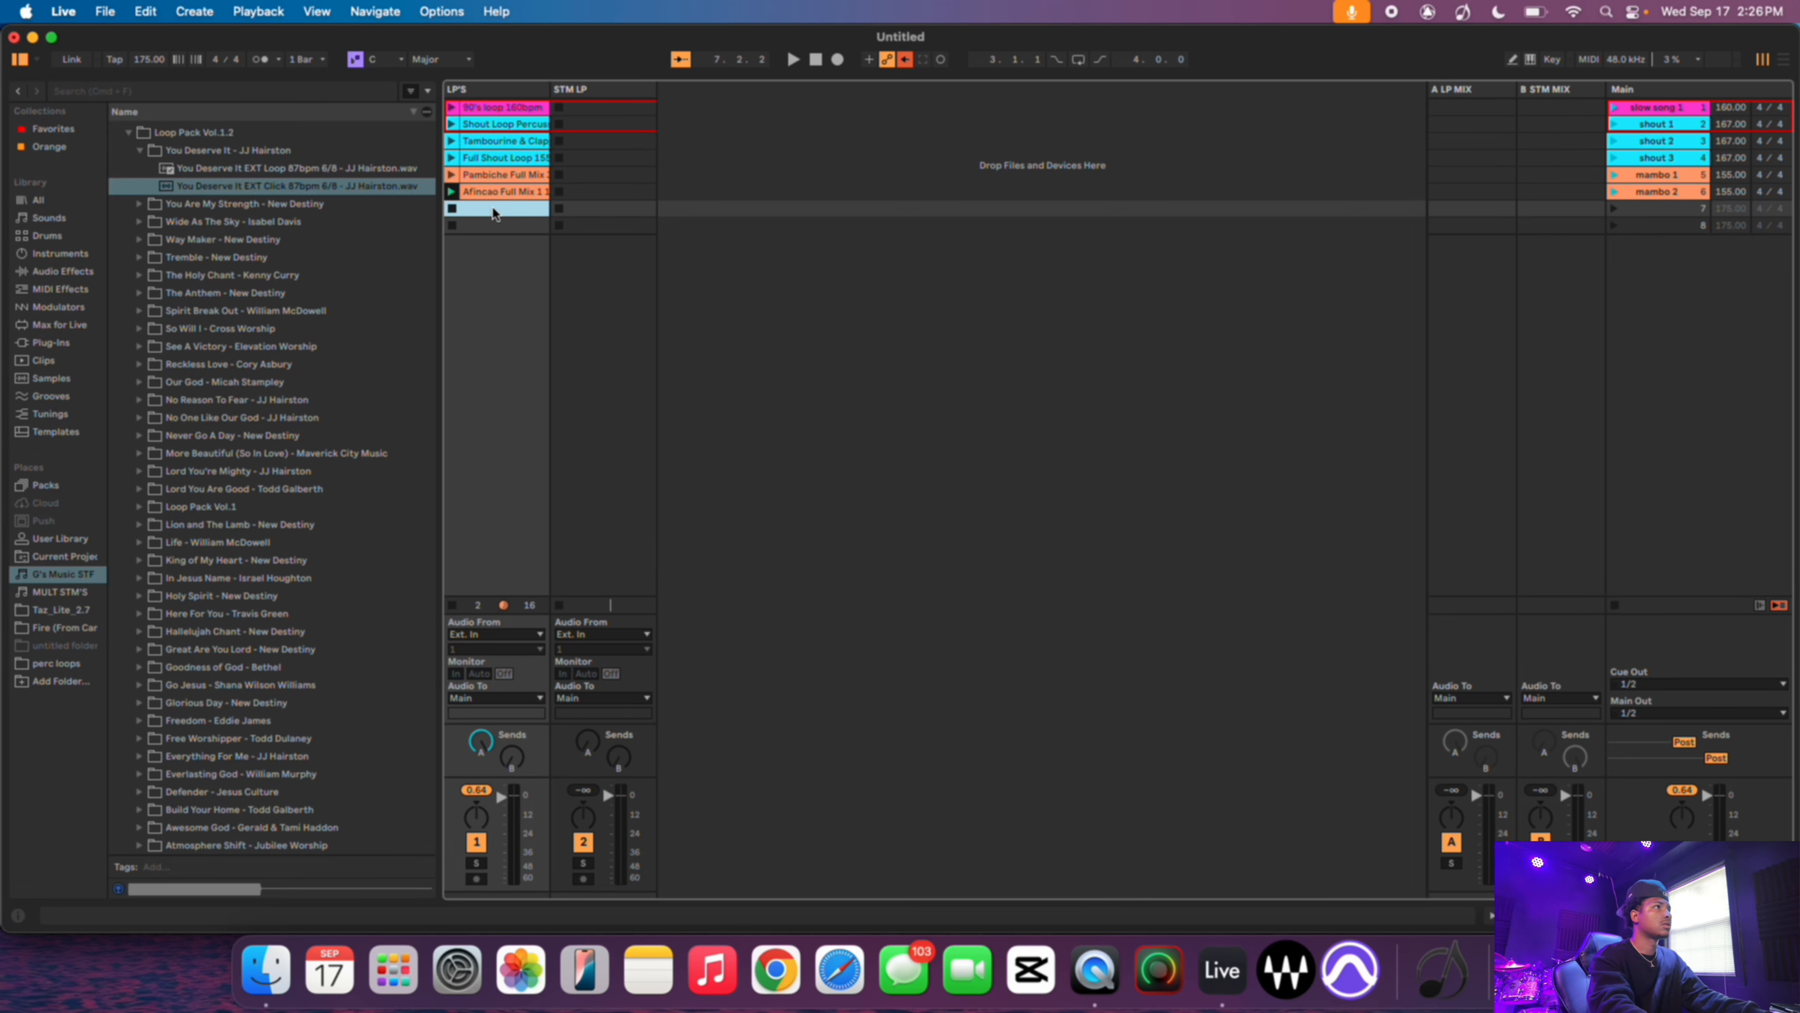
- Load You Deserve It EXT Loop 87bpm 6/8 into the LP'S track's seventh clip slot and colour the clip pink
drag(183, 176, 474, 211)
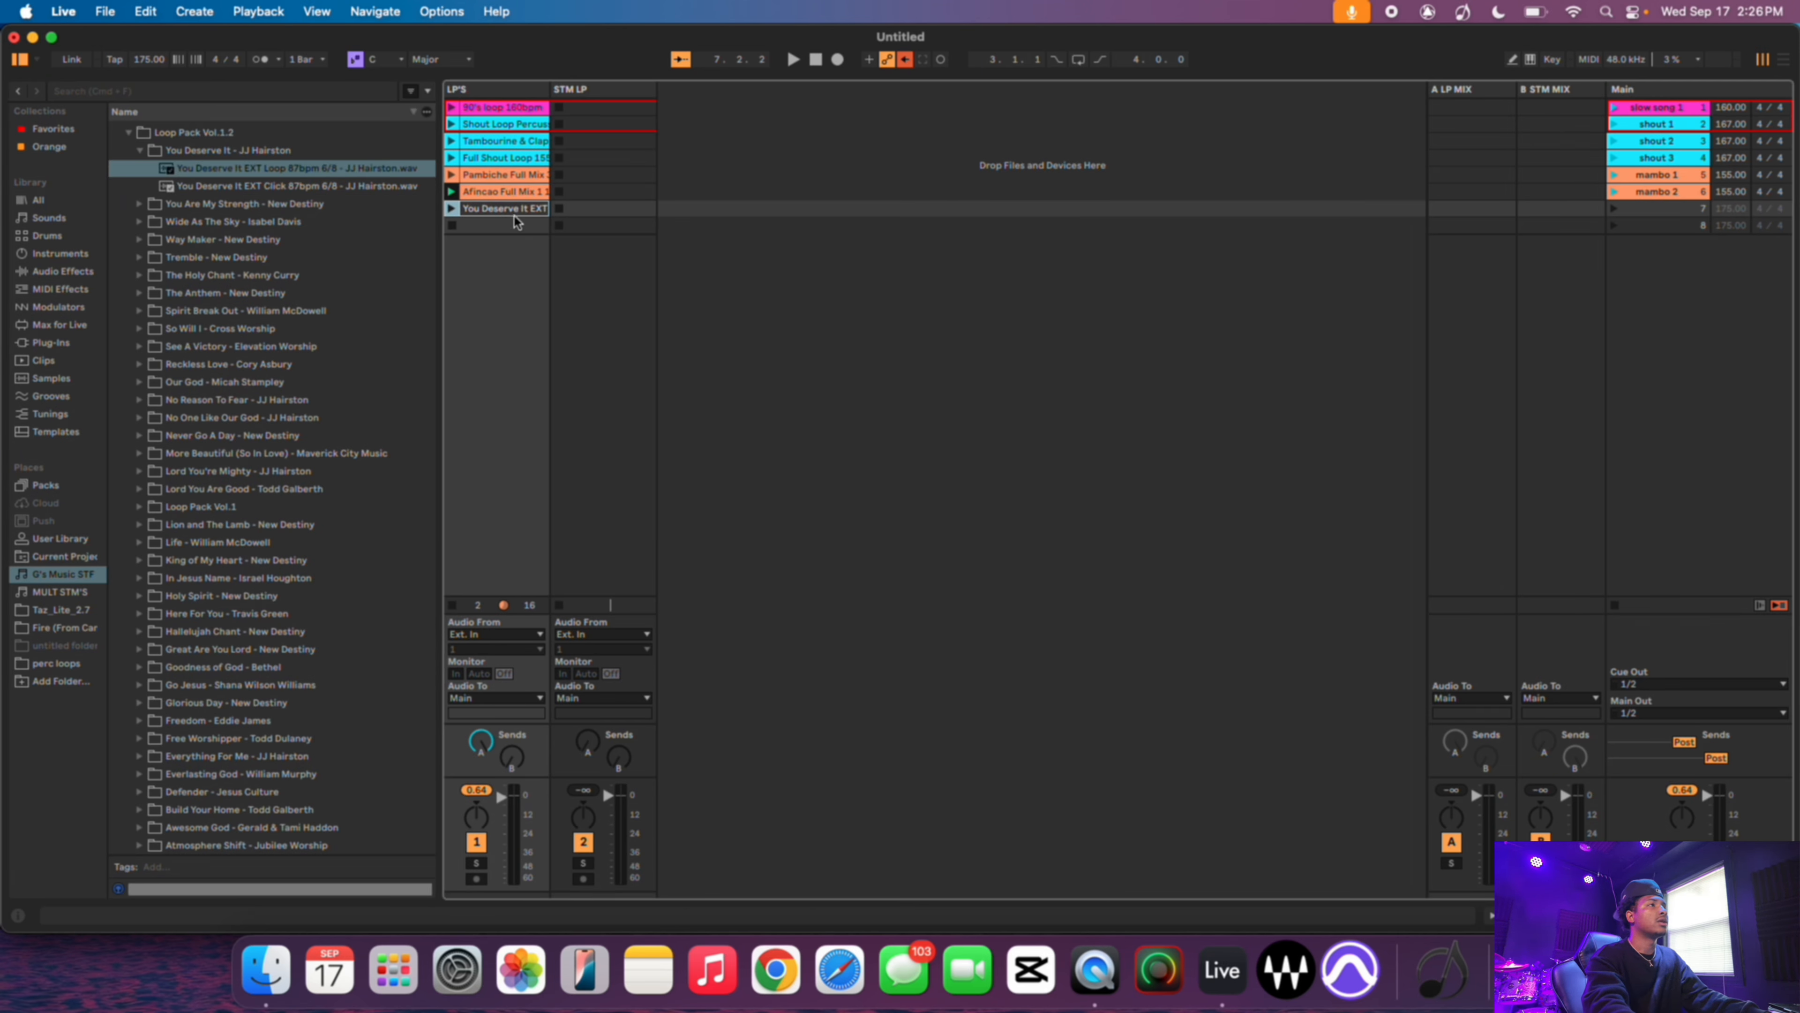
right_click(510, 215)
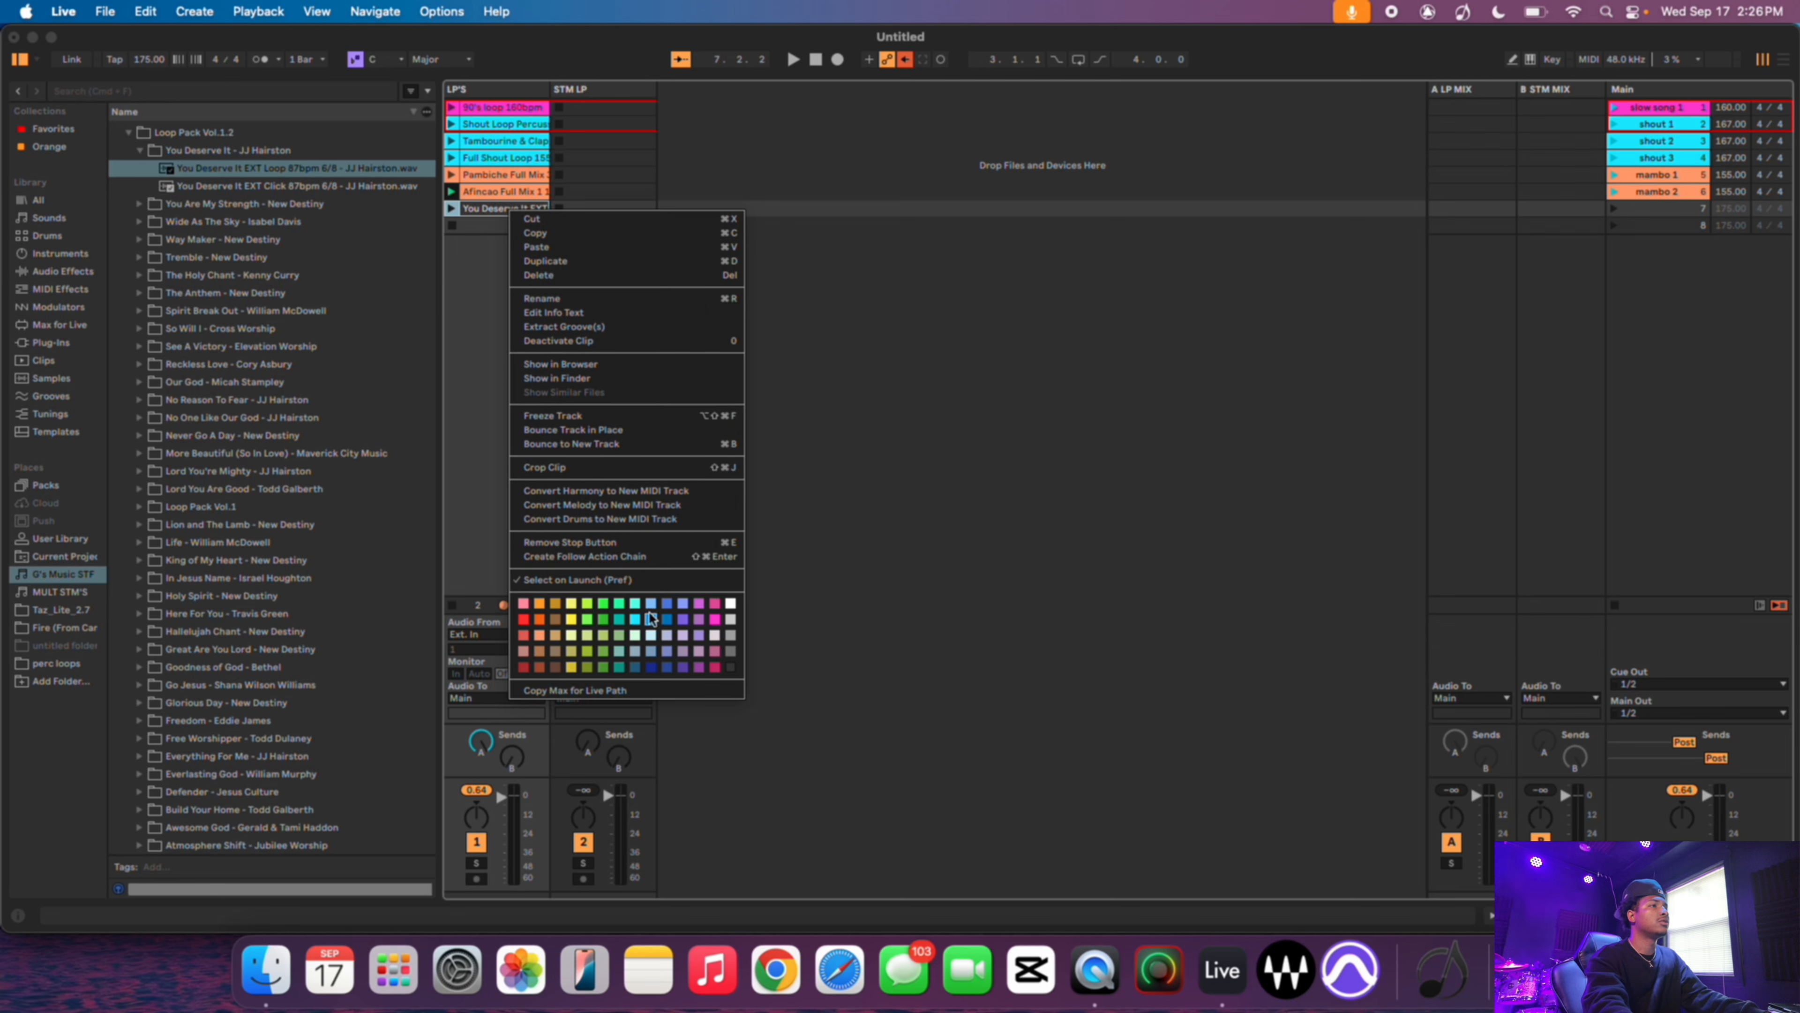
click(713, 620)
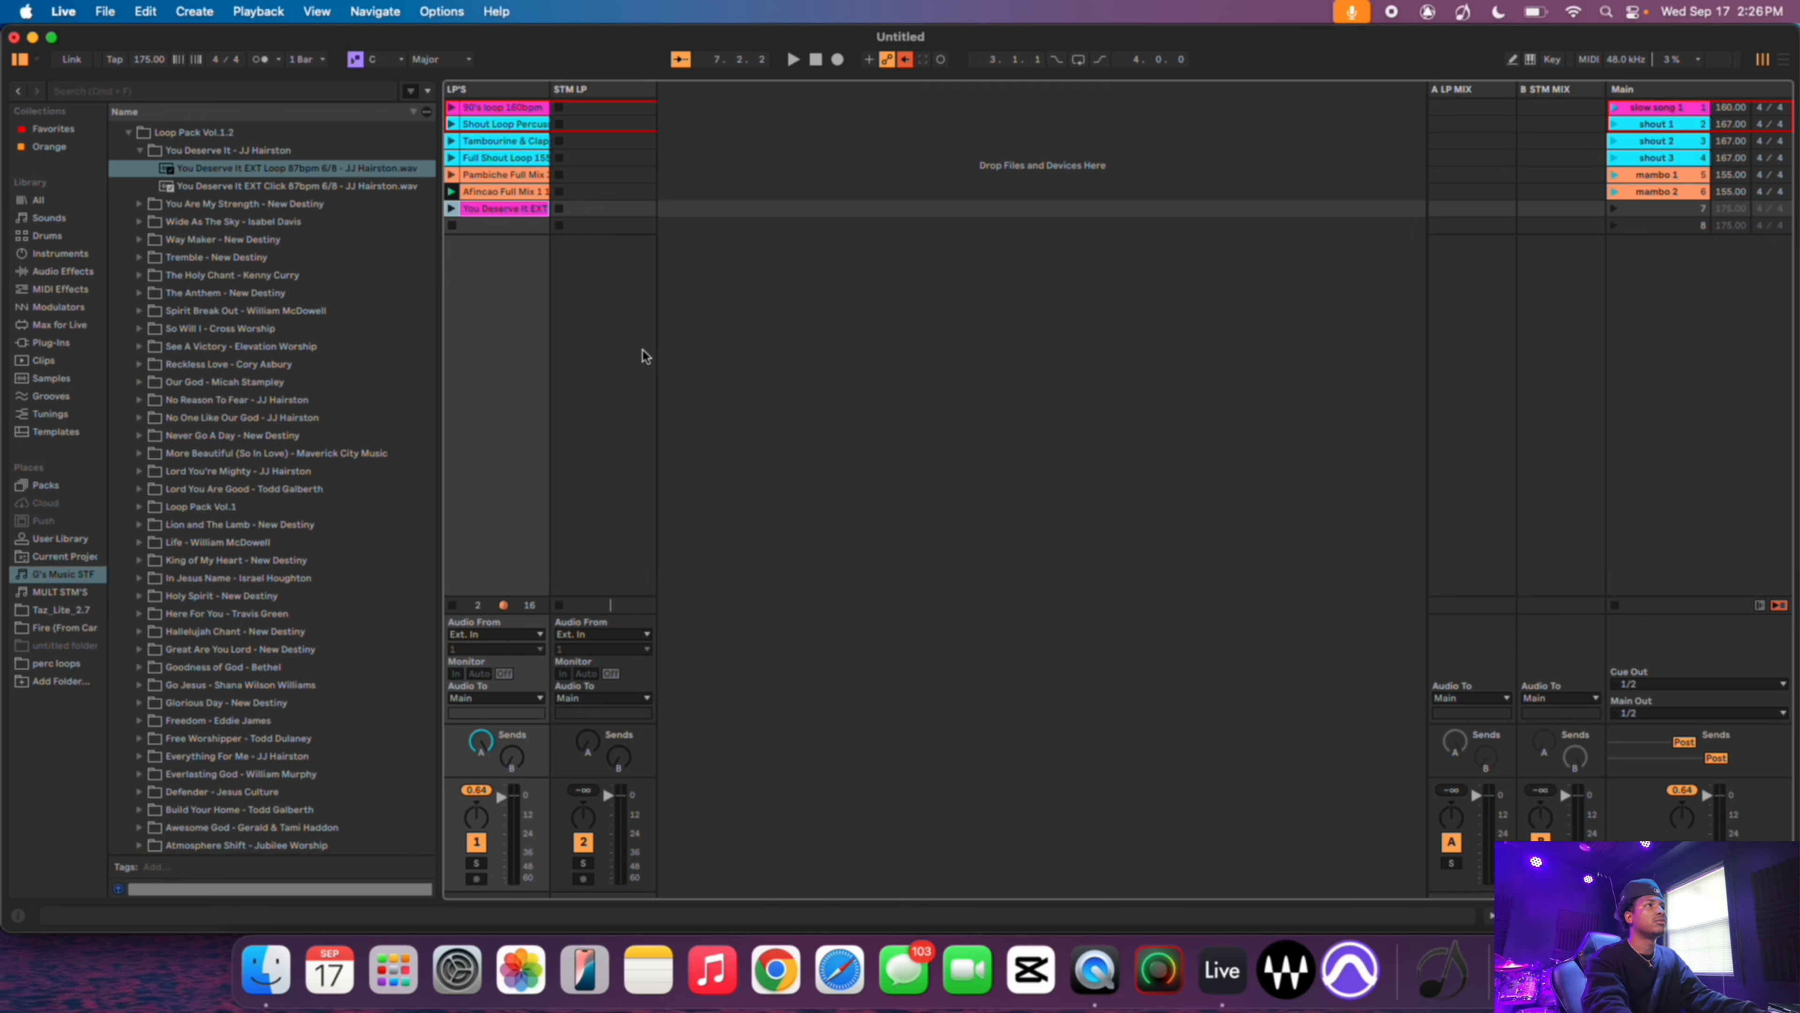
- Rename the seventh scene to 6/8
click(1643, 211)
key(super+r)
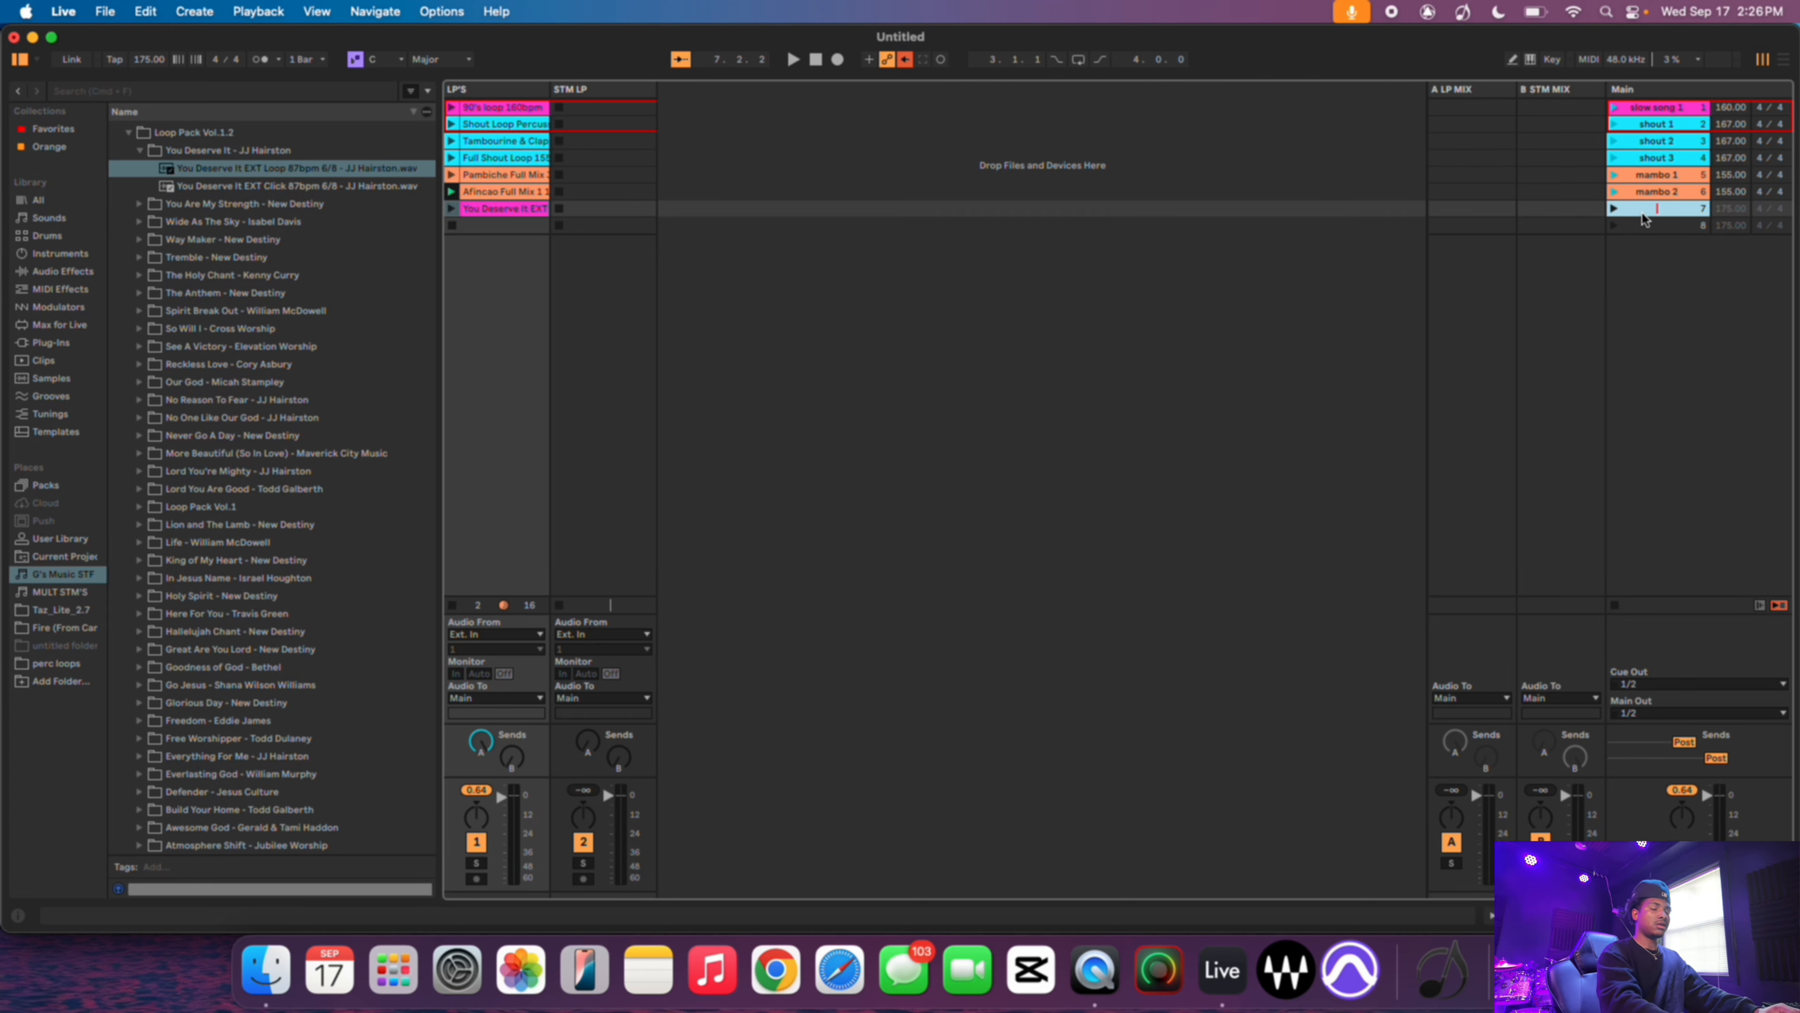
text(6)
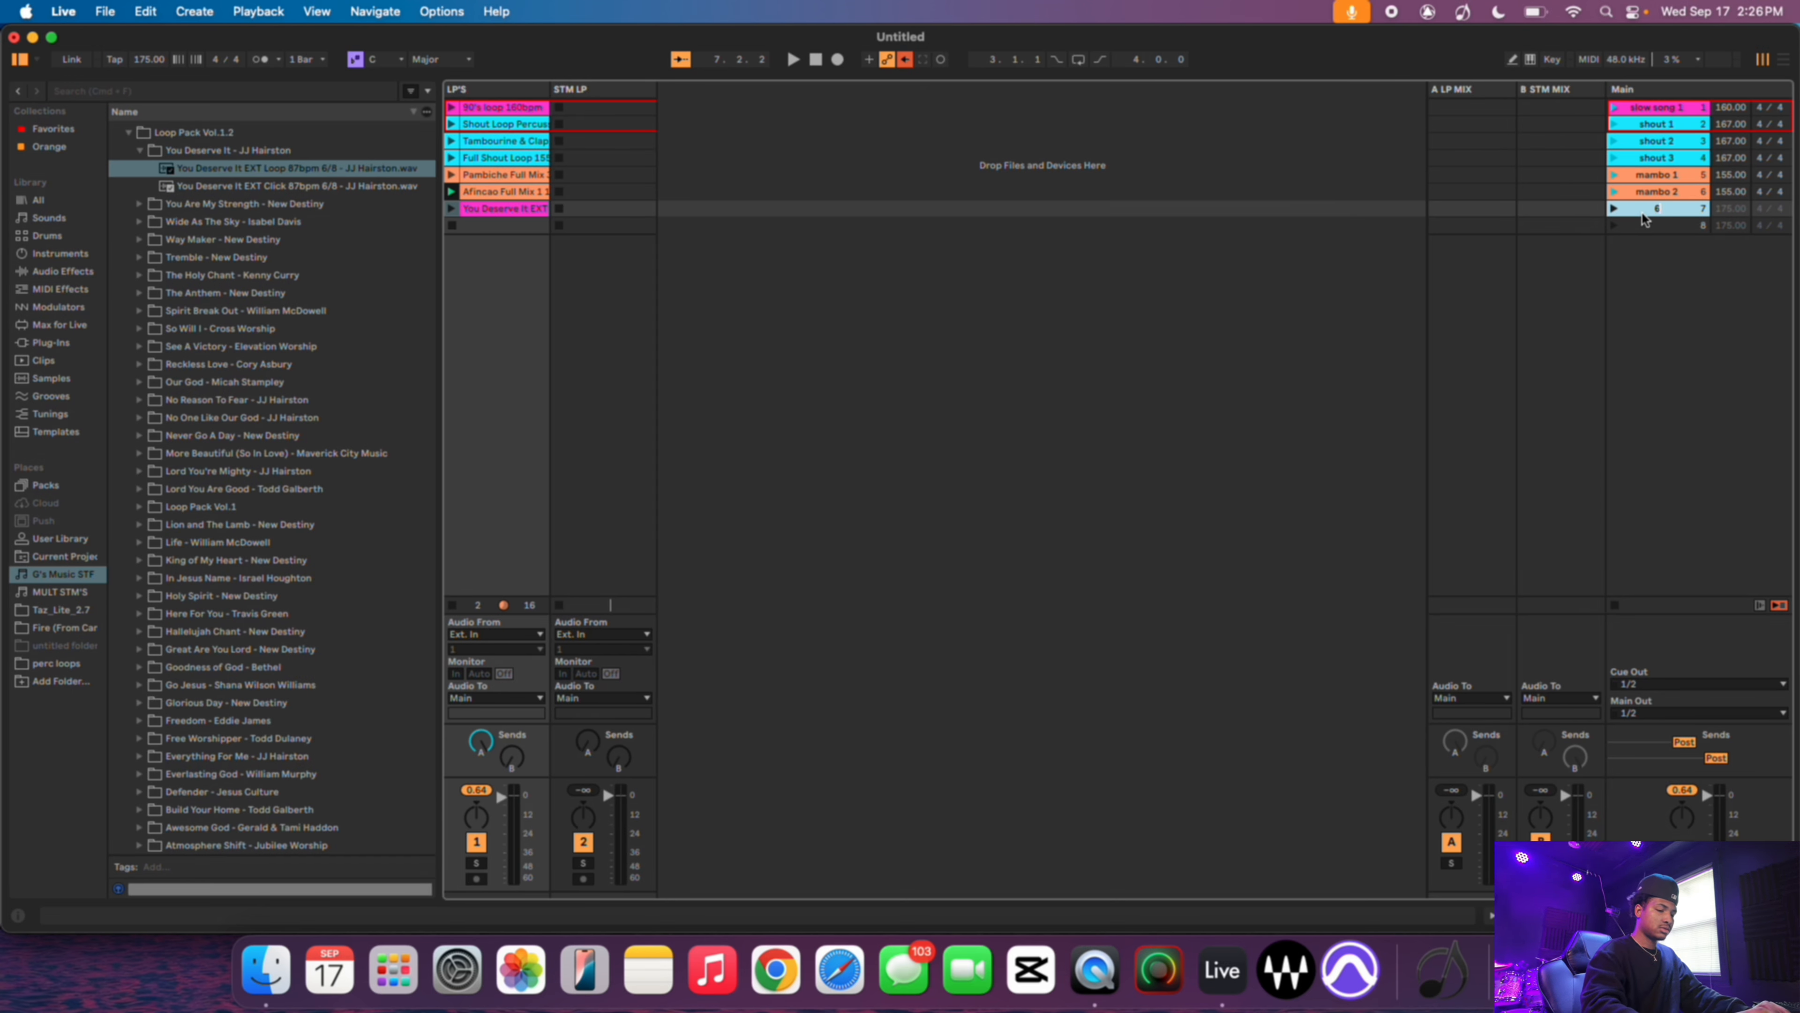
text(/8)
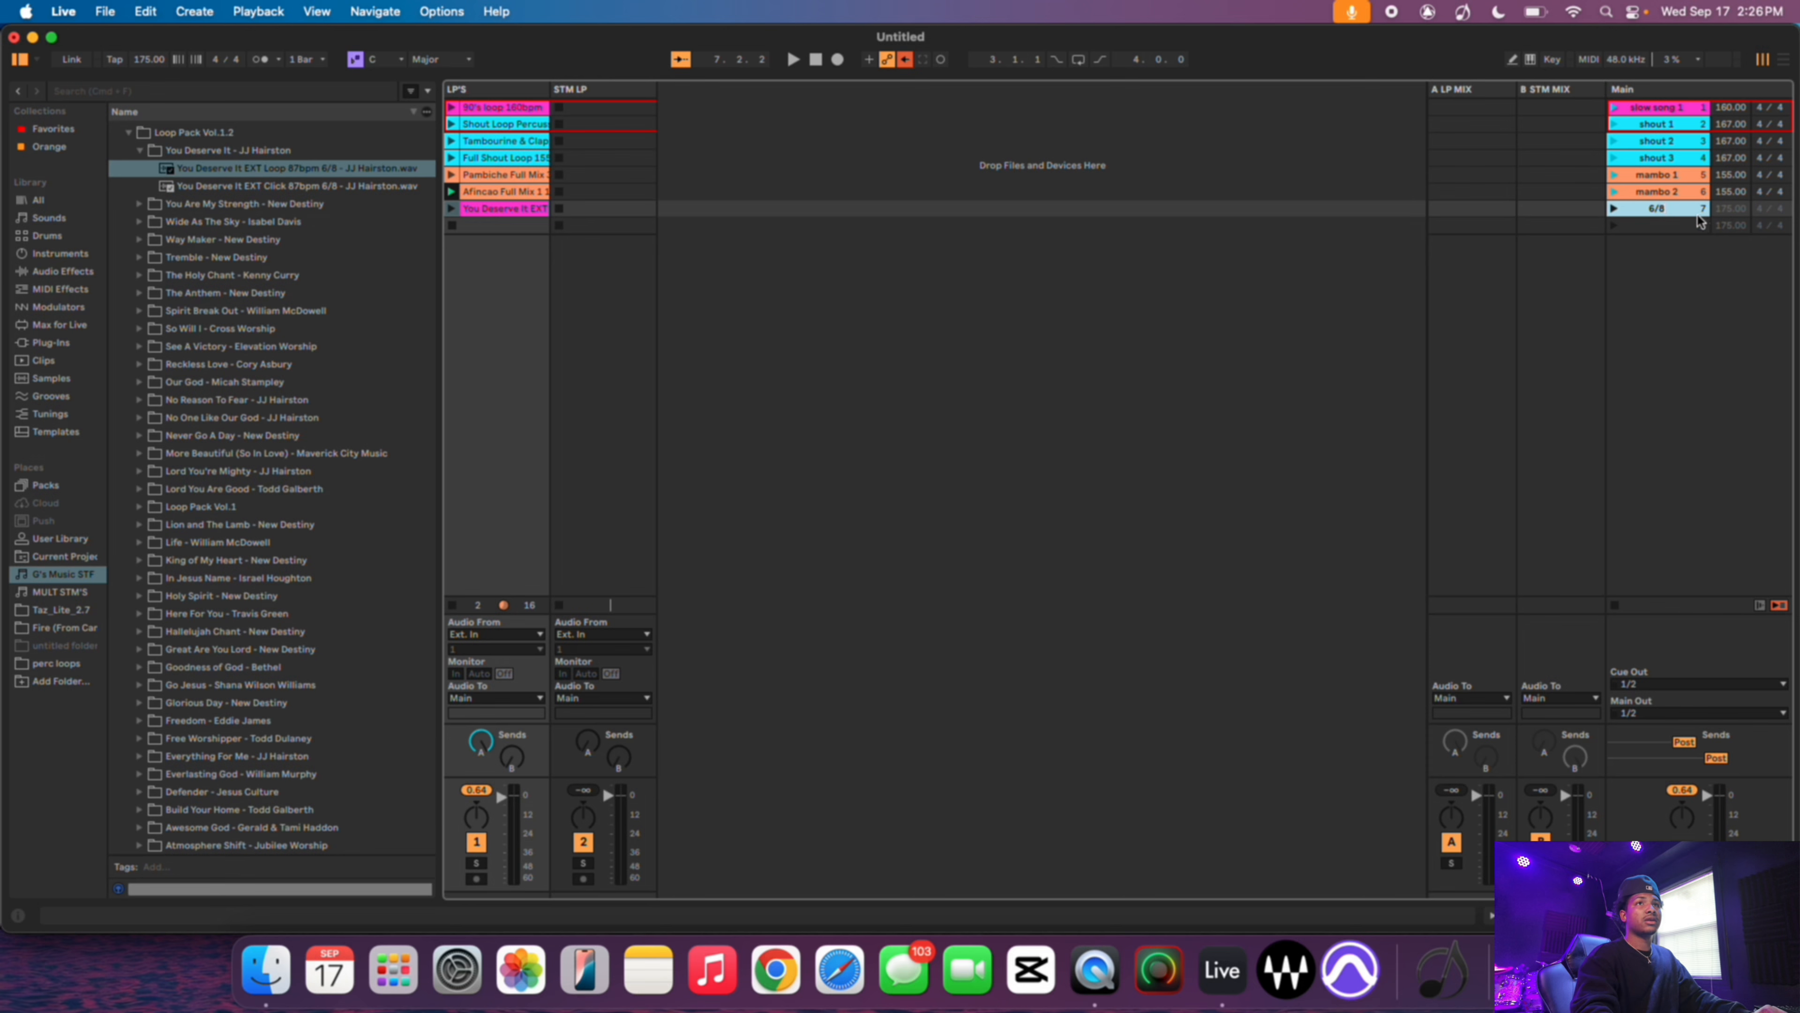
key(Tab)
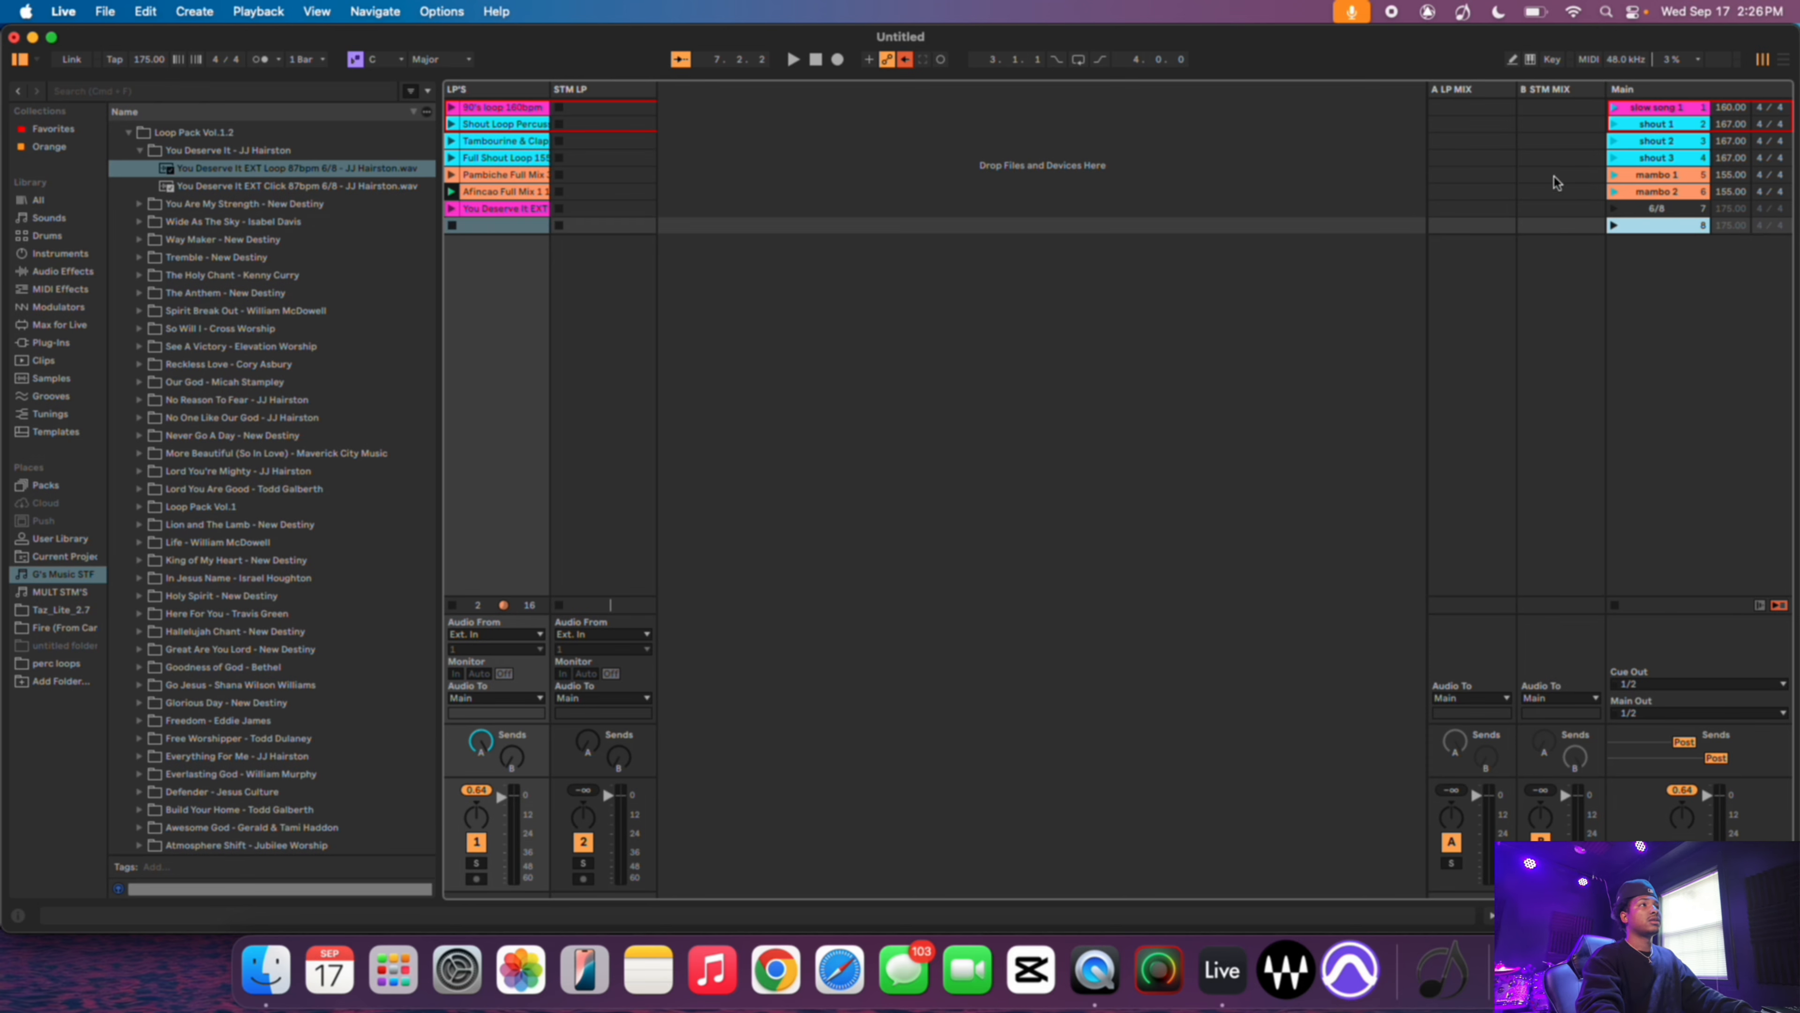
- Open the new clip's settings, turn on Warp, set the clip BPM to 87, and enable Loop
double_click(505, 211)
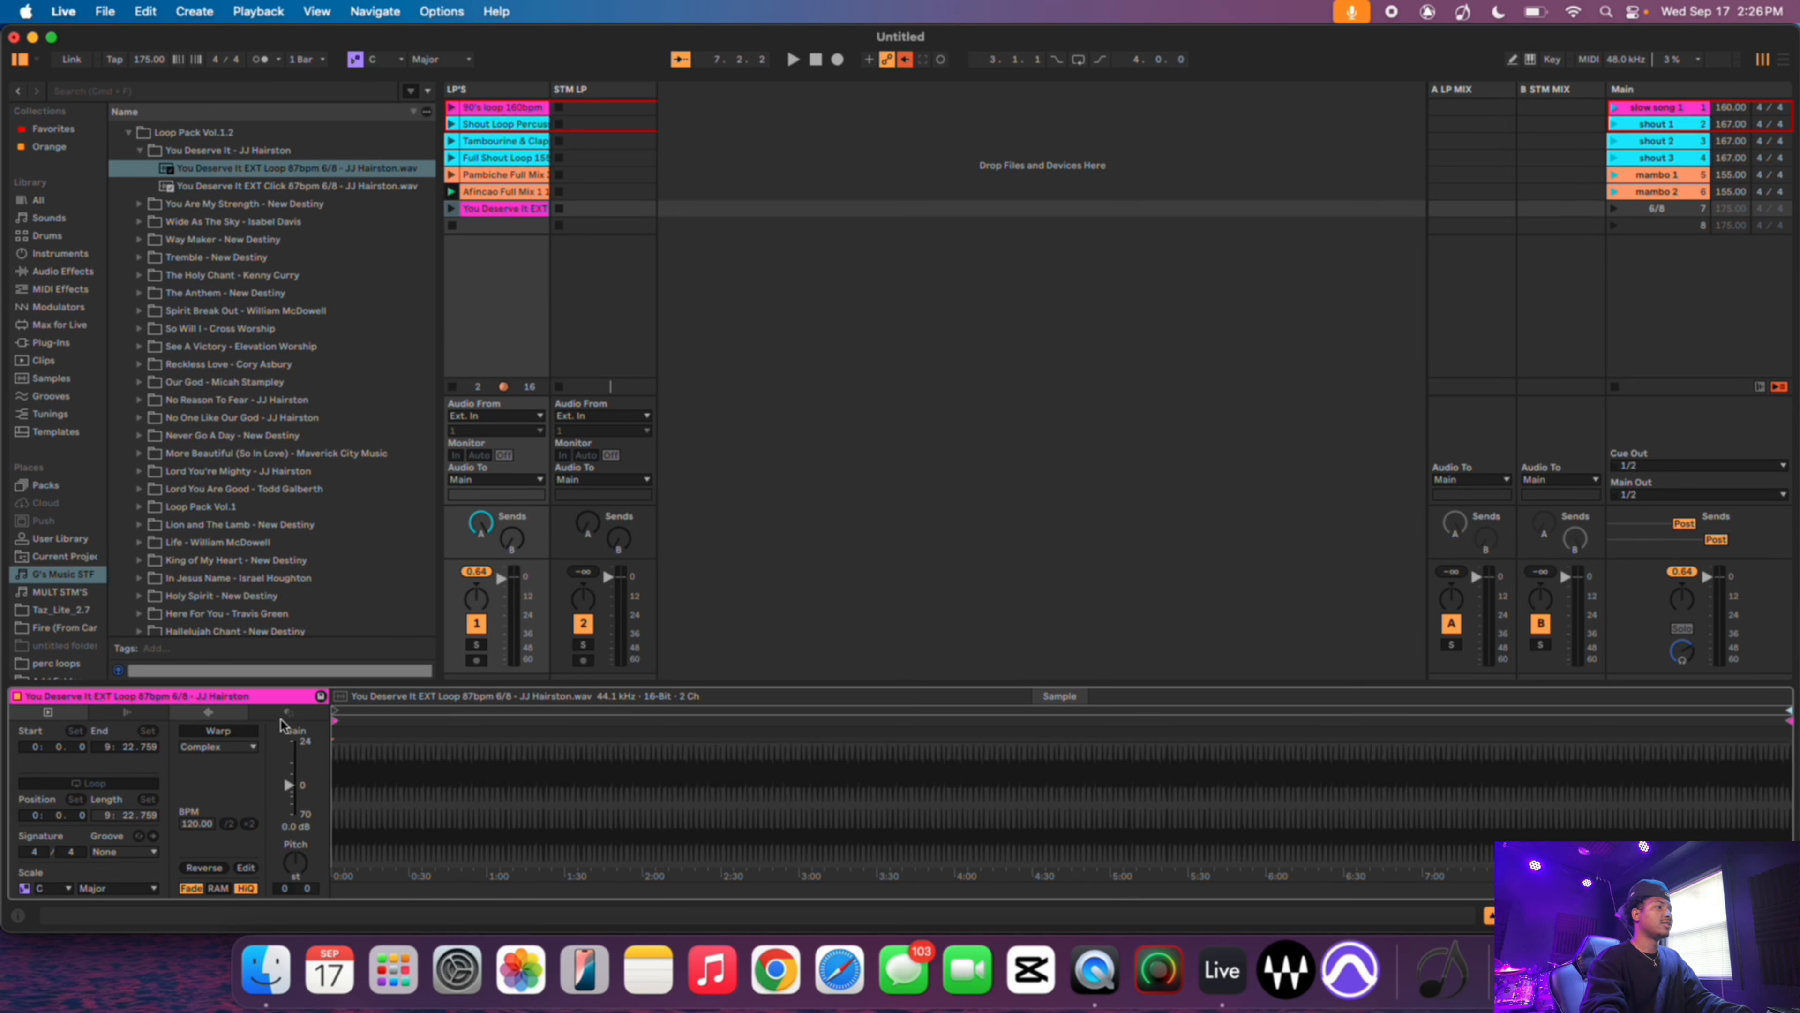
click(234, 734)
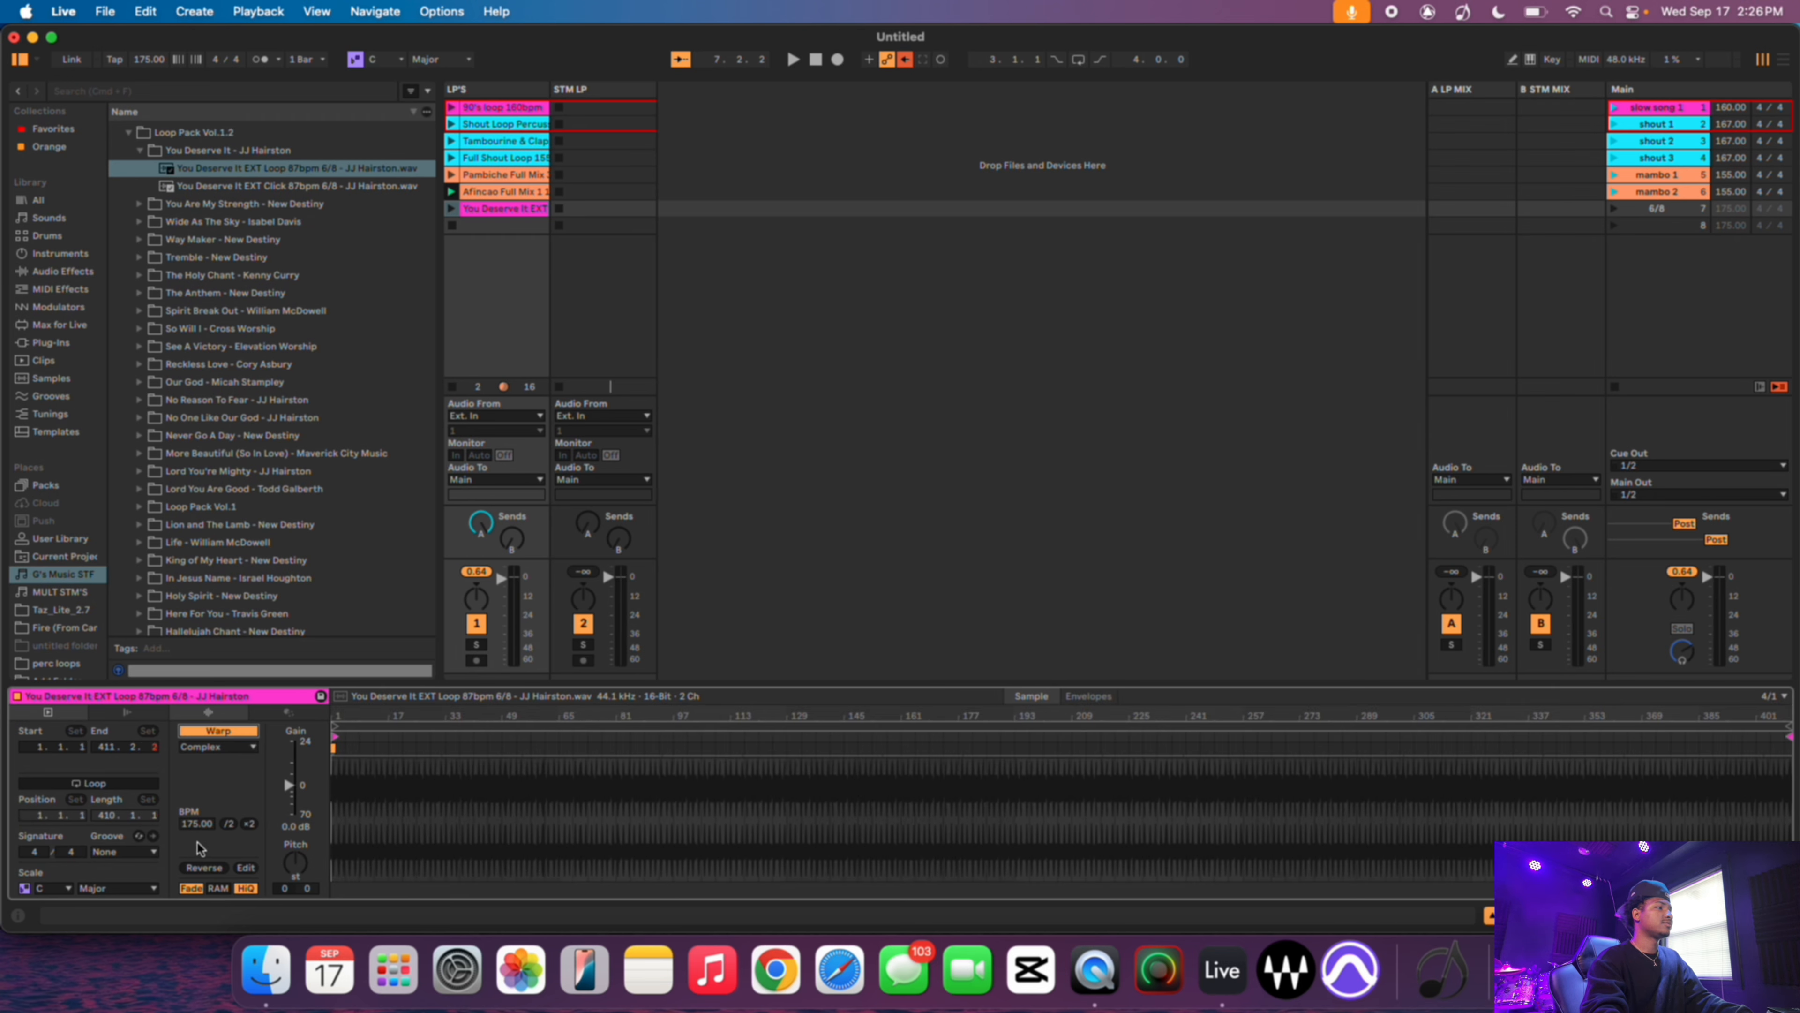
click(197, 824)
text(87)
key(Return)
click(82, 783)
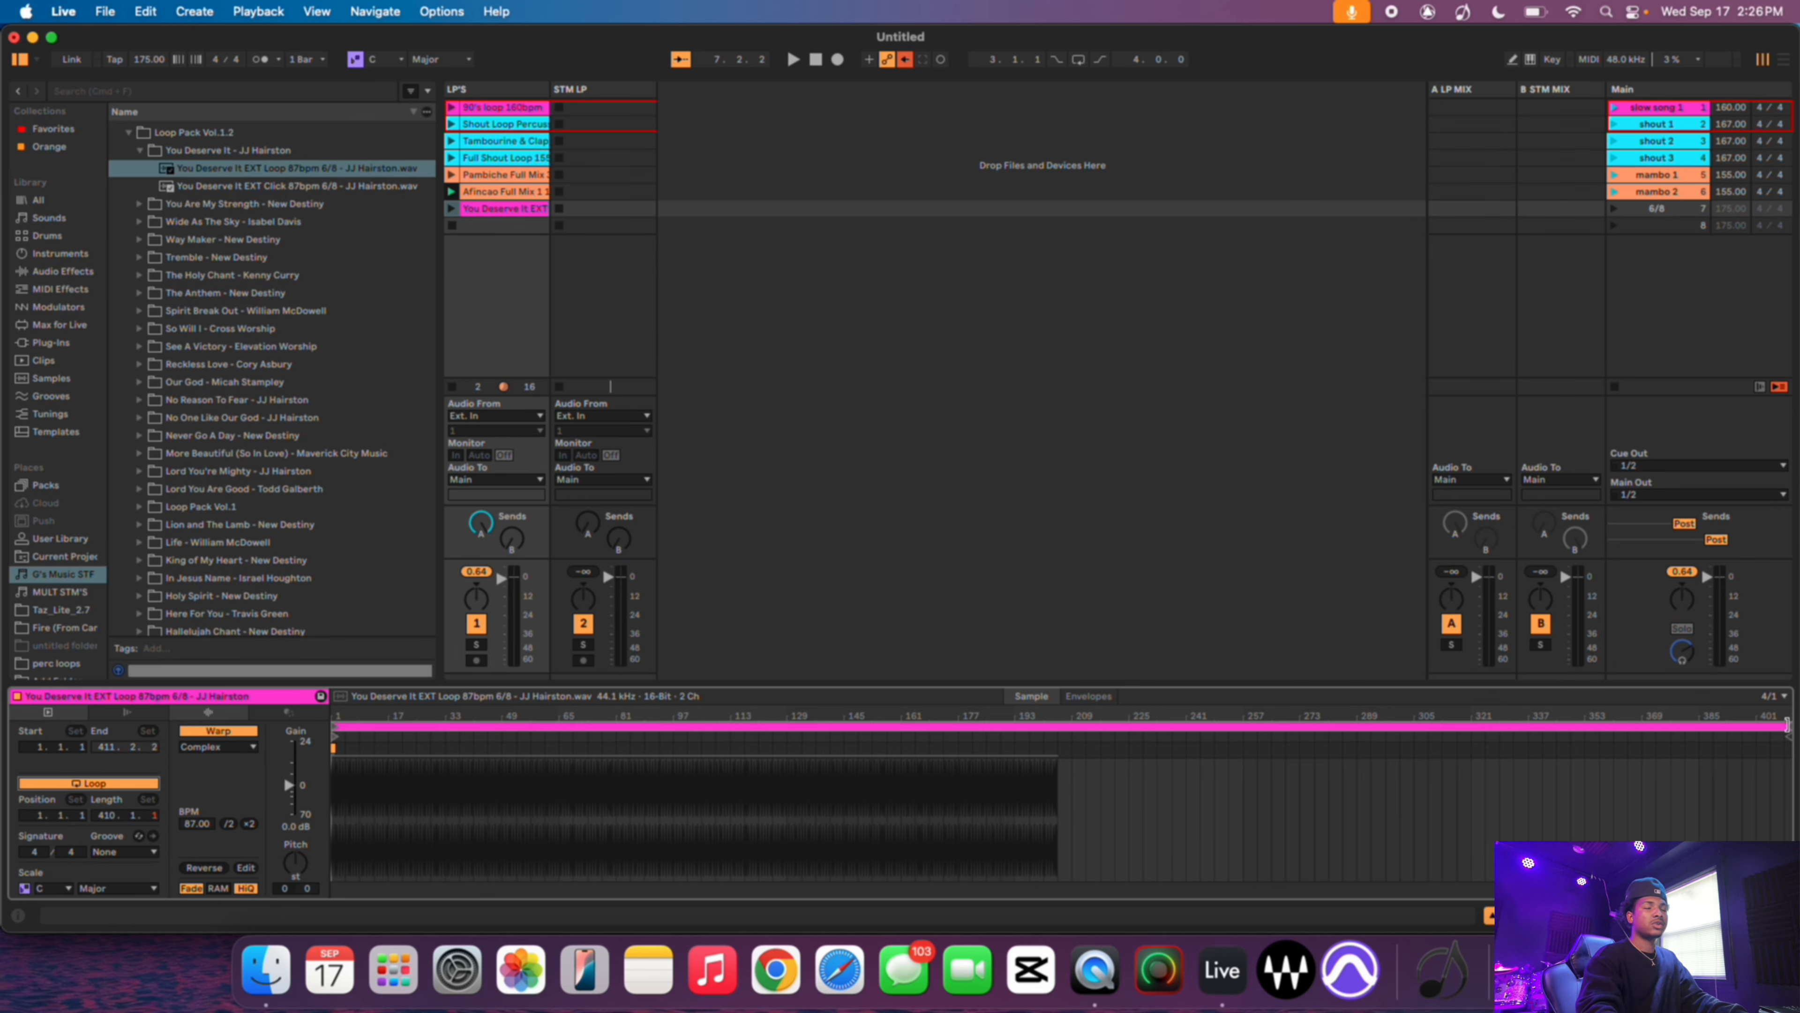
- Shorten the clip's loop region to about 2 bars
drag(1786, 725, 356, 817)
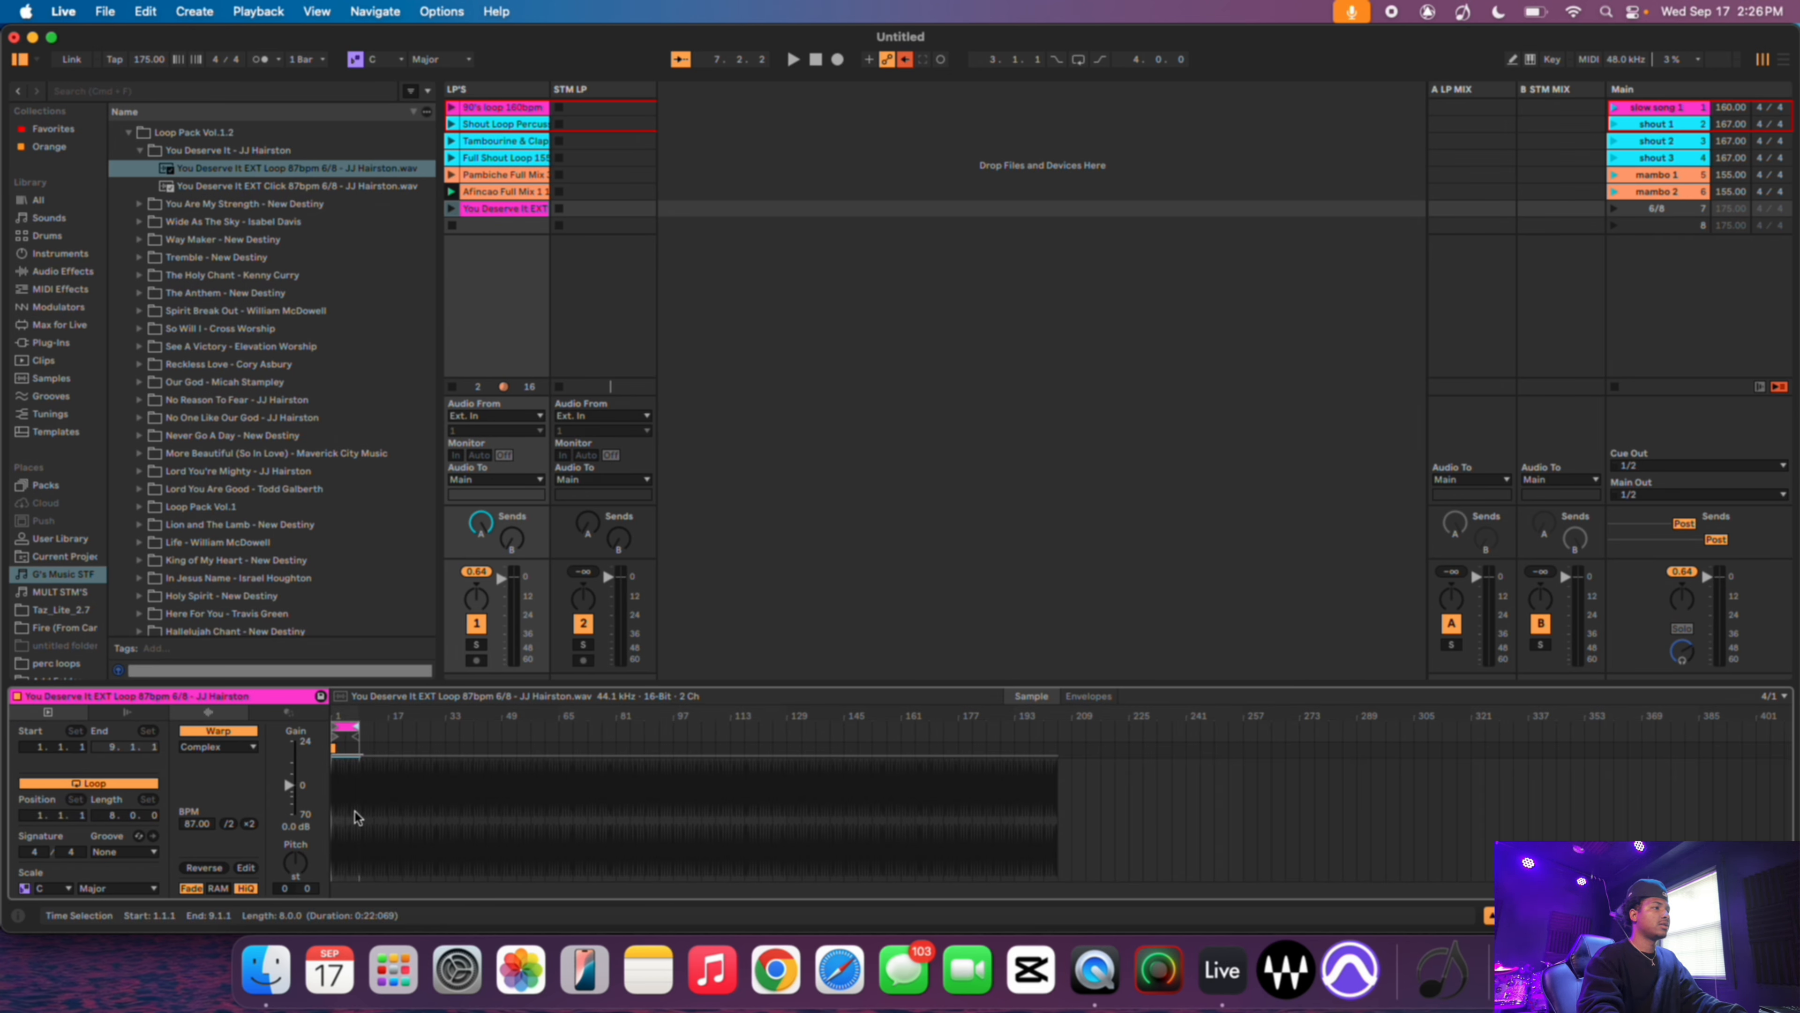
scroll(356, 817, up, 10)
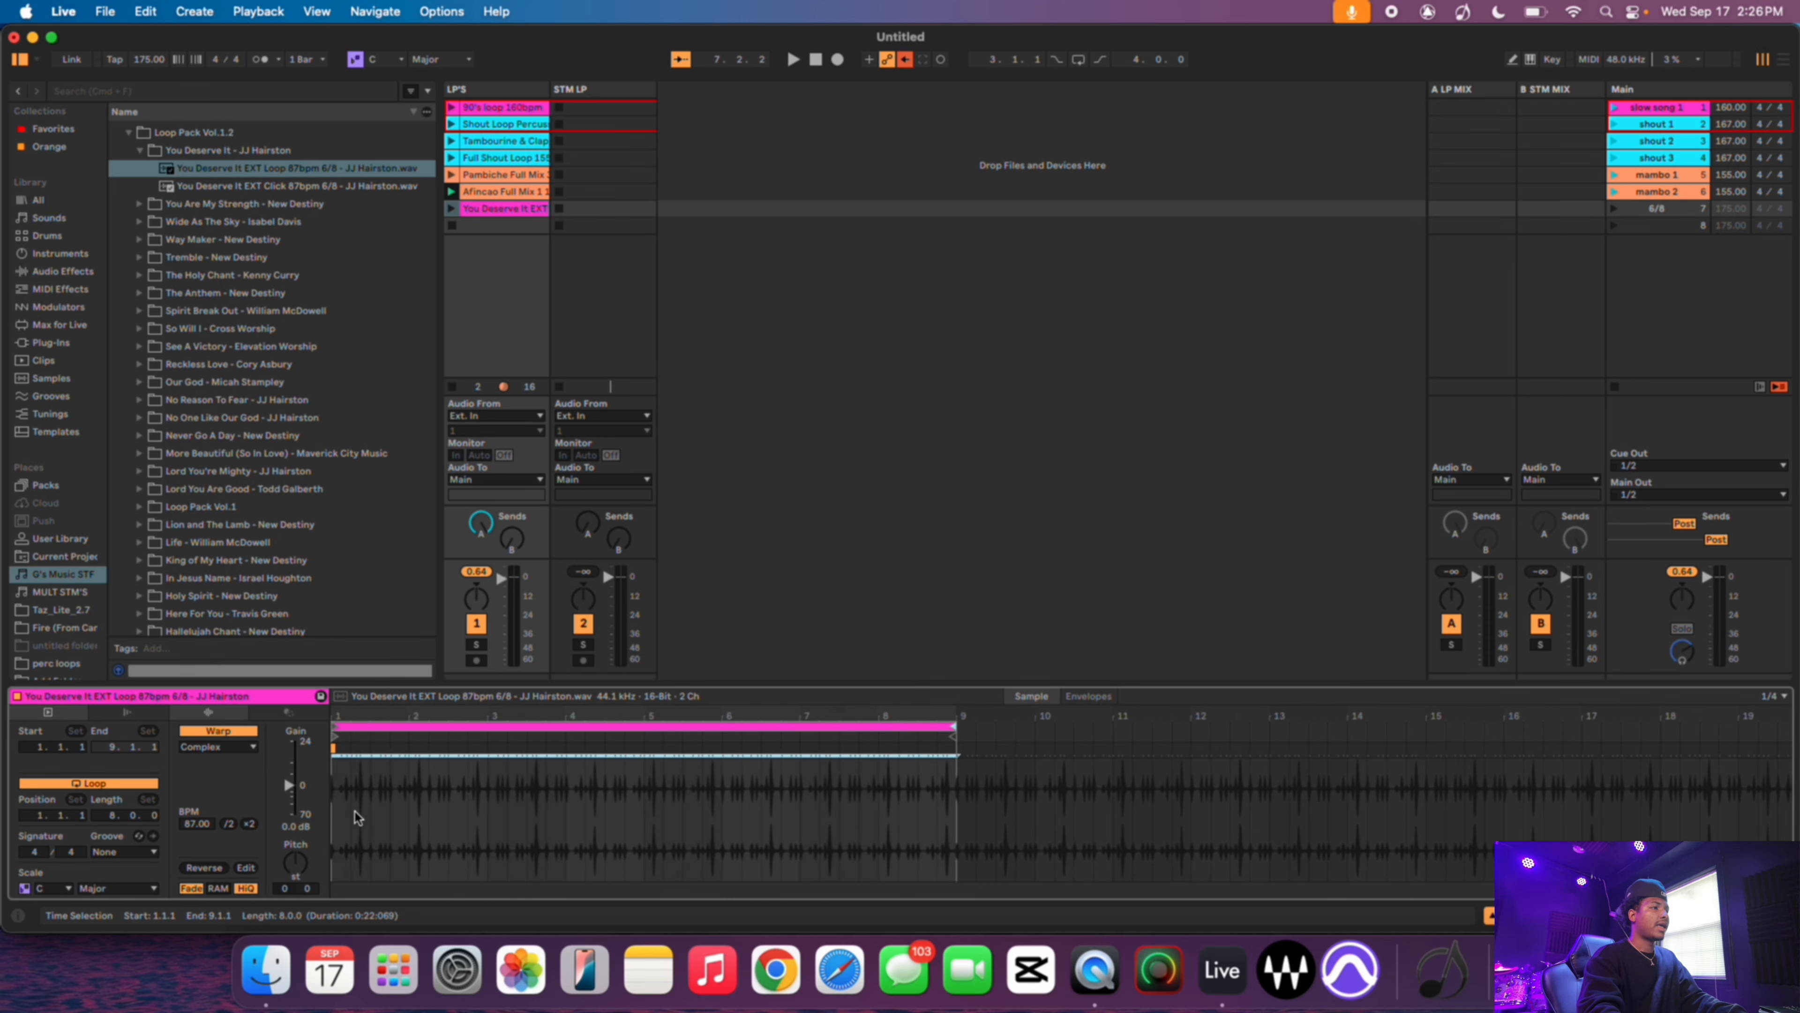
drag(953, 727, 502, 728)
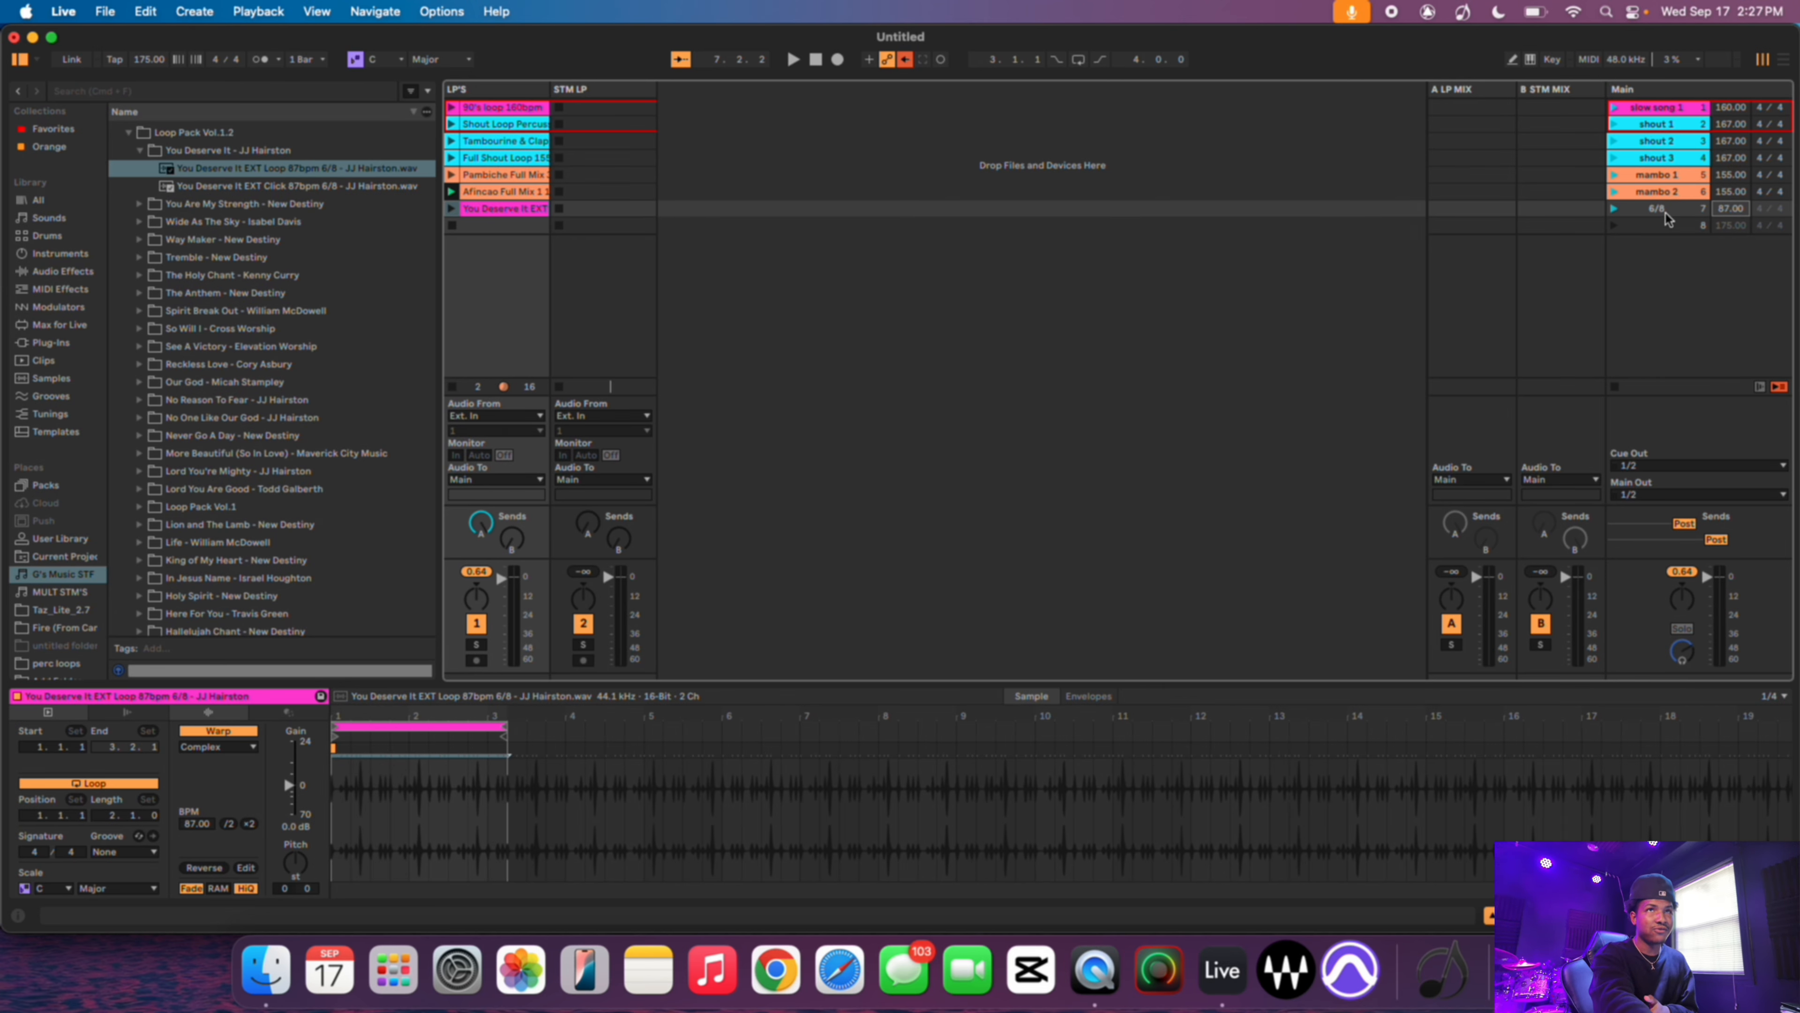
- Set the 6/8 scene's time signature to 6/8
click(1760, 210)
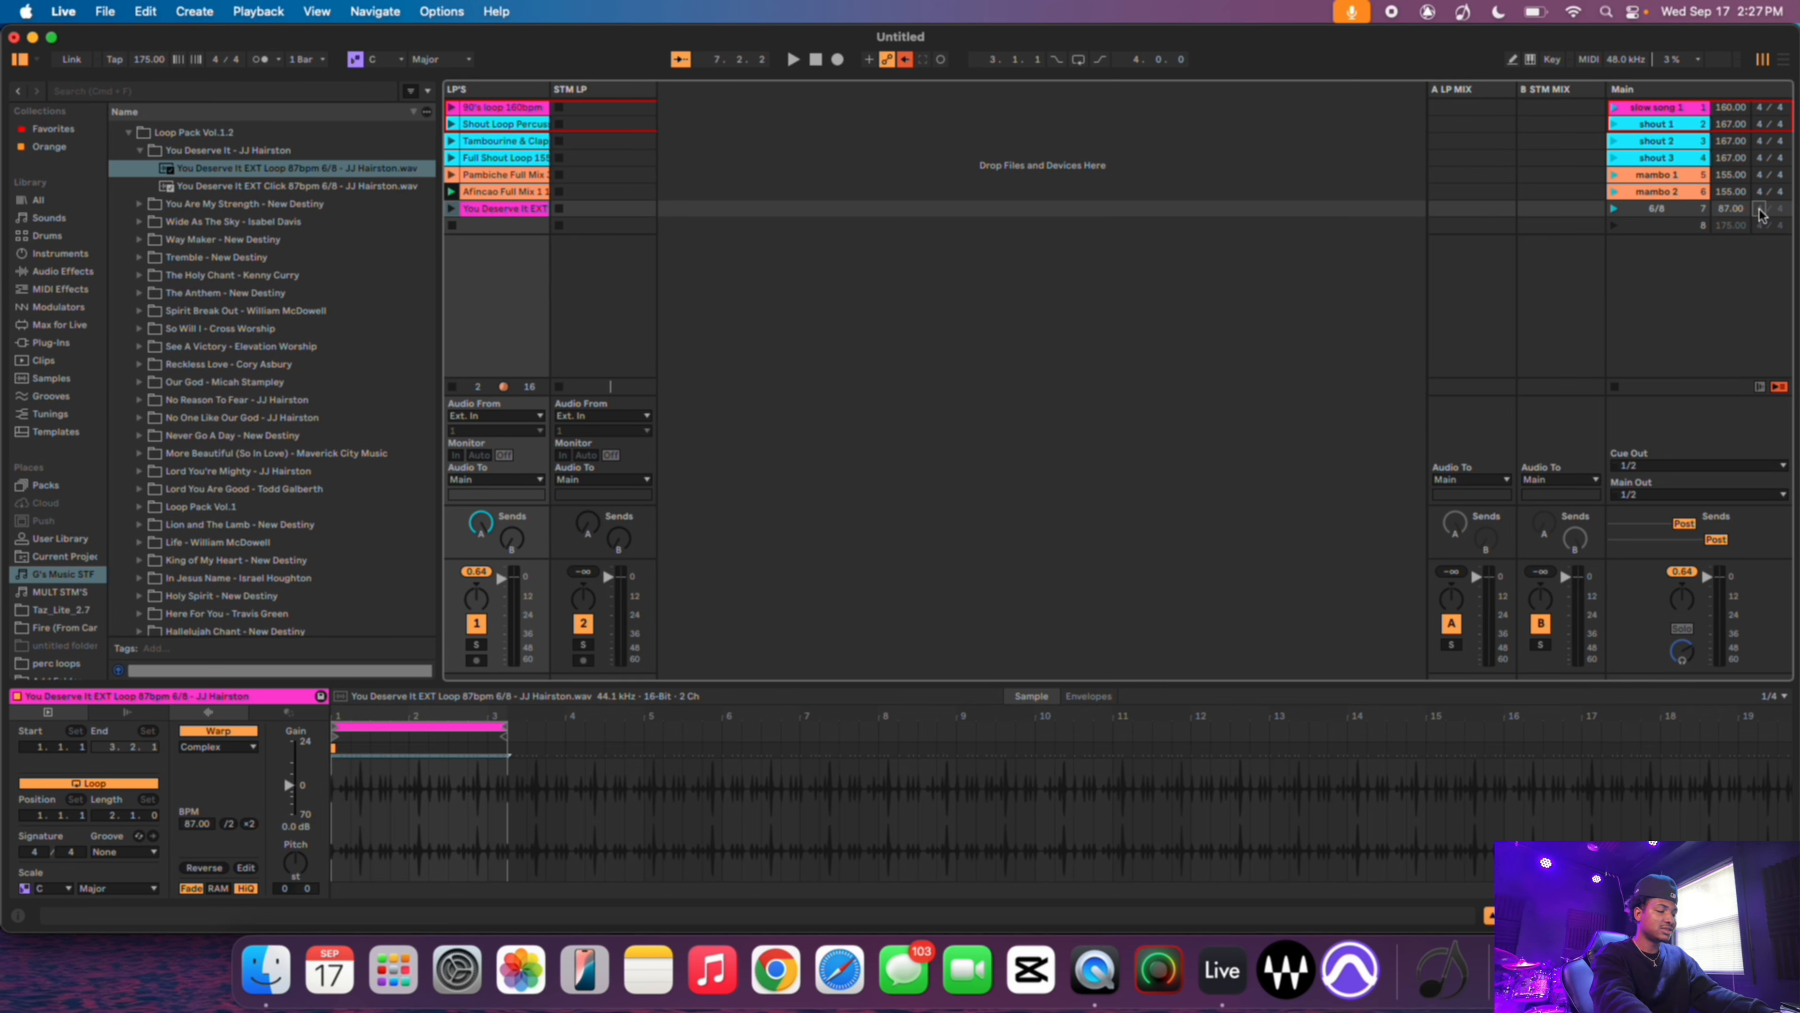
text(6/)
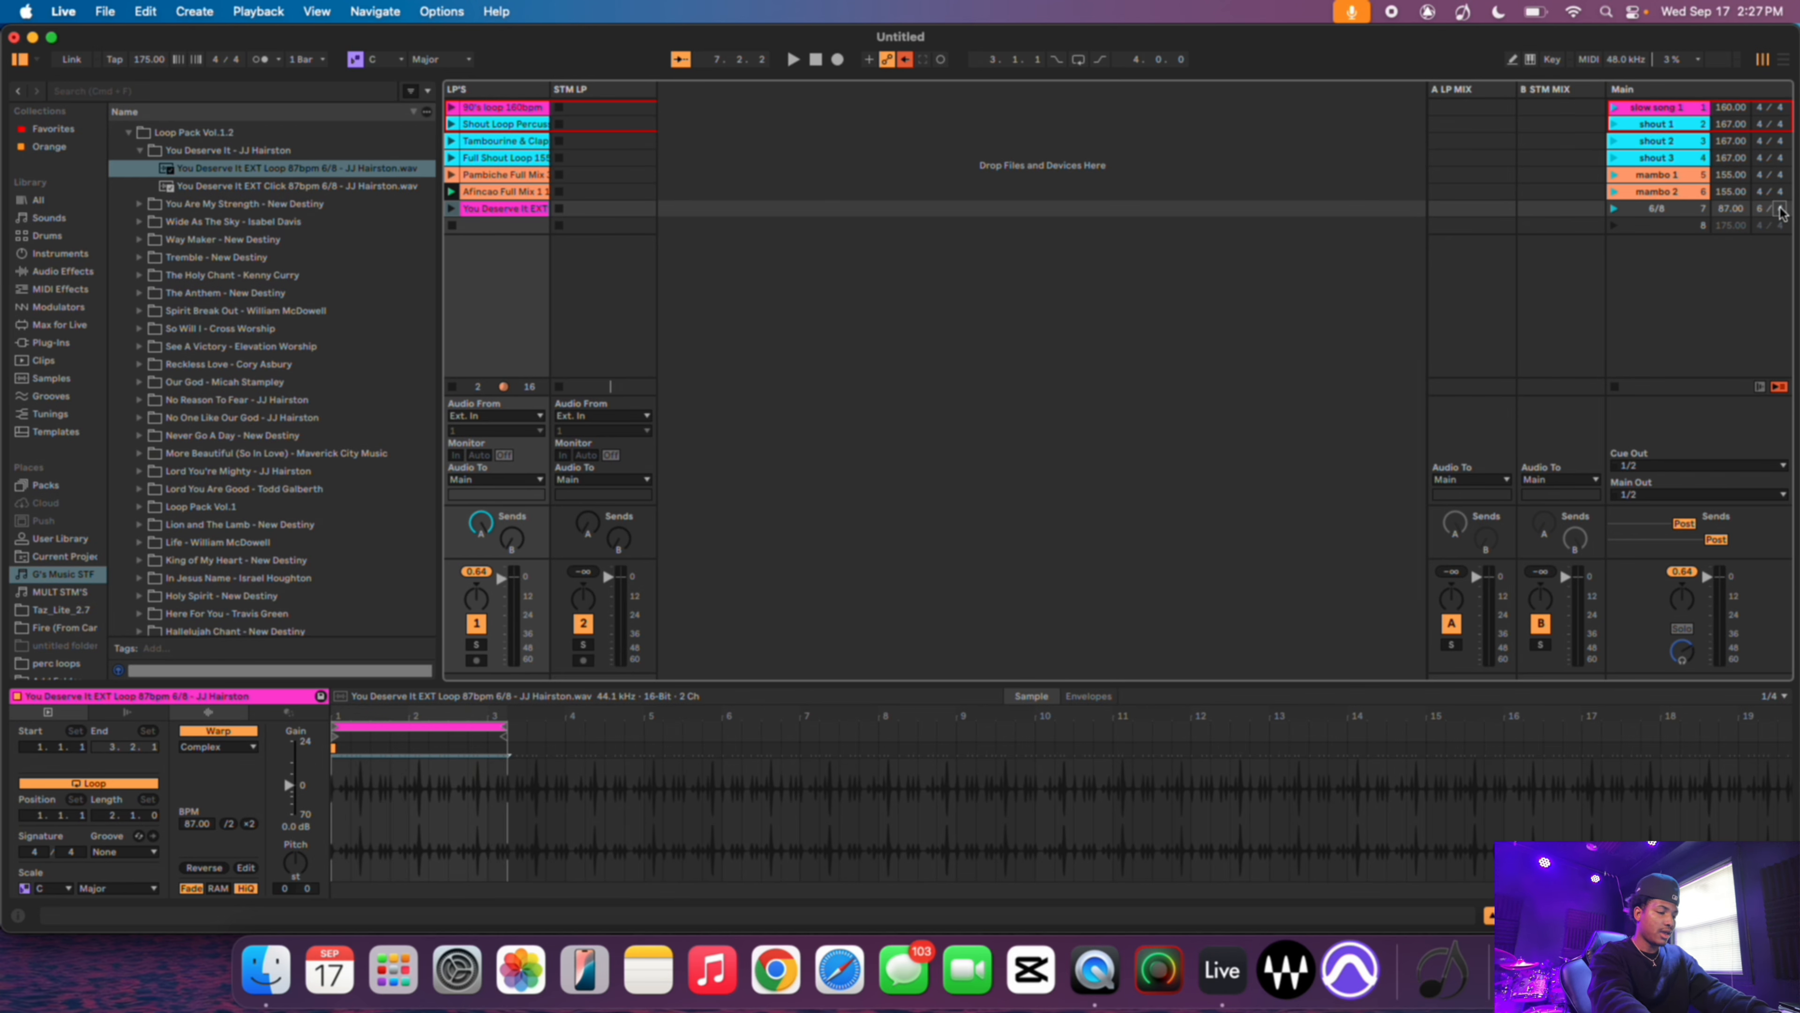
text(8)
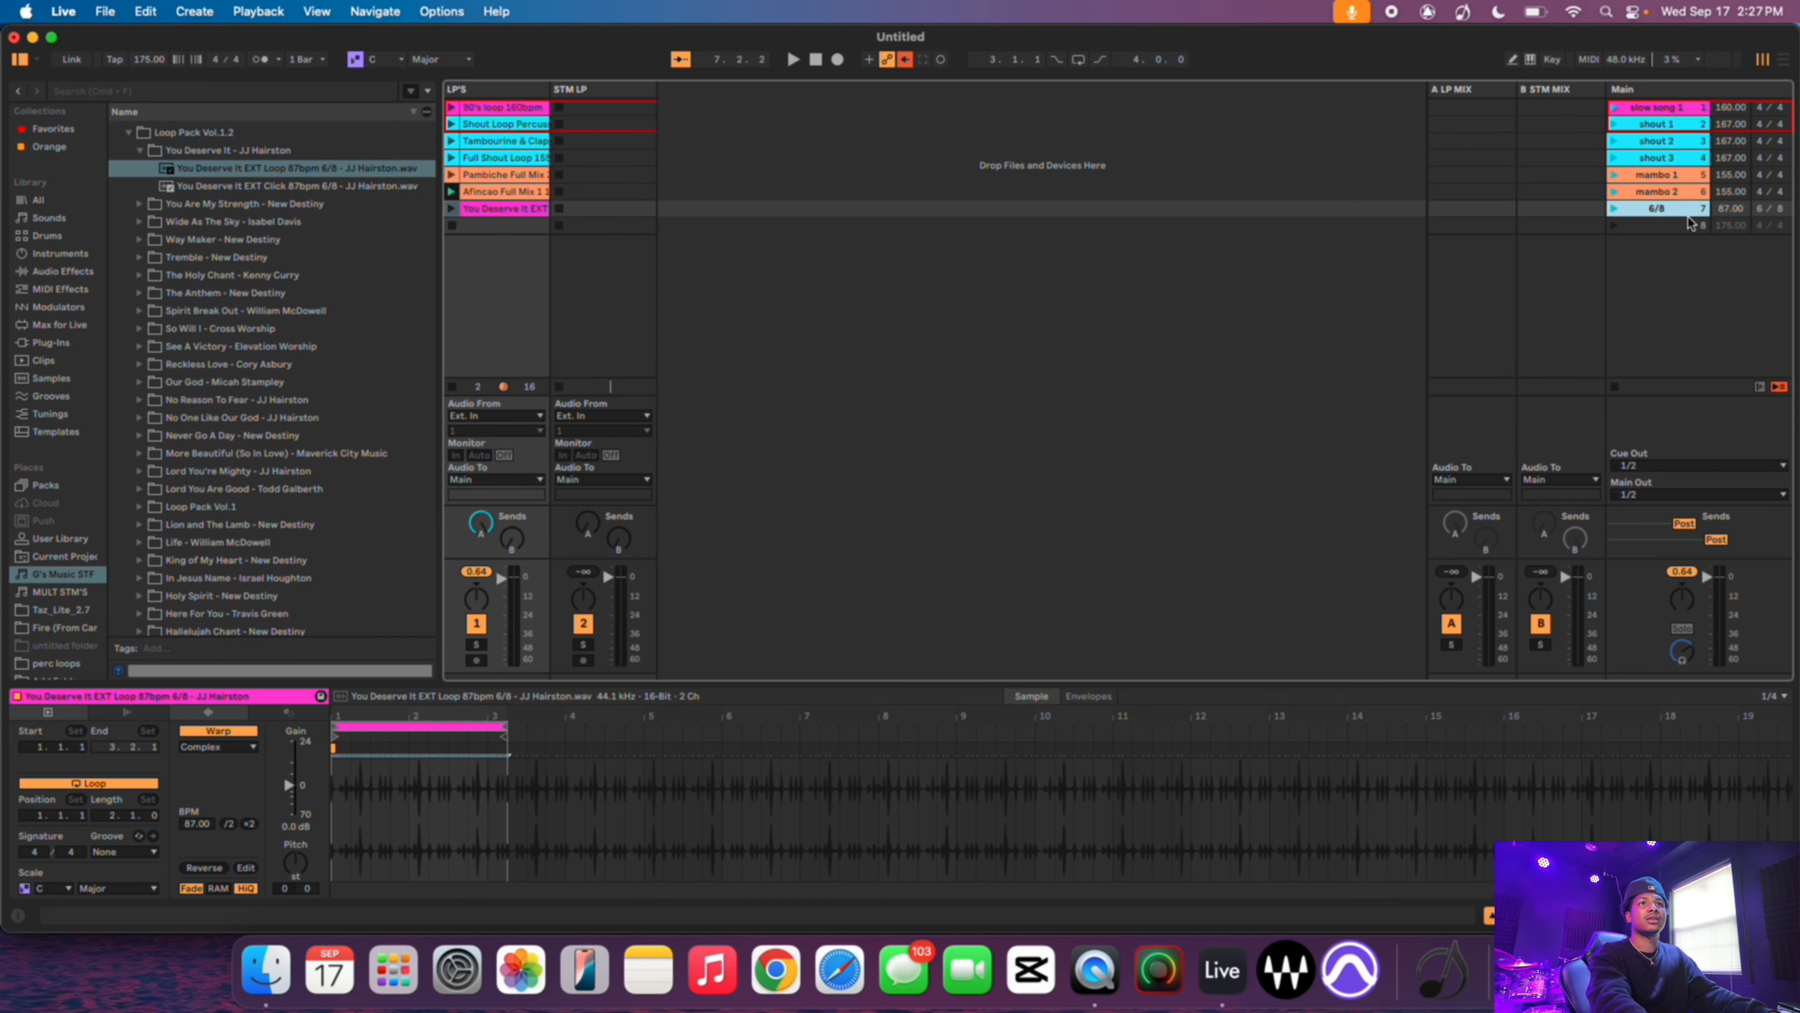
- Colour the 6/8 scene pink
right_click(1674, 215)
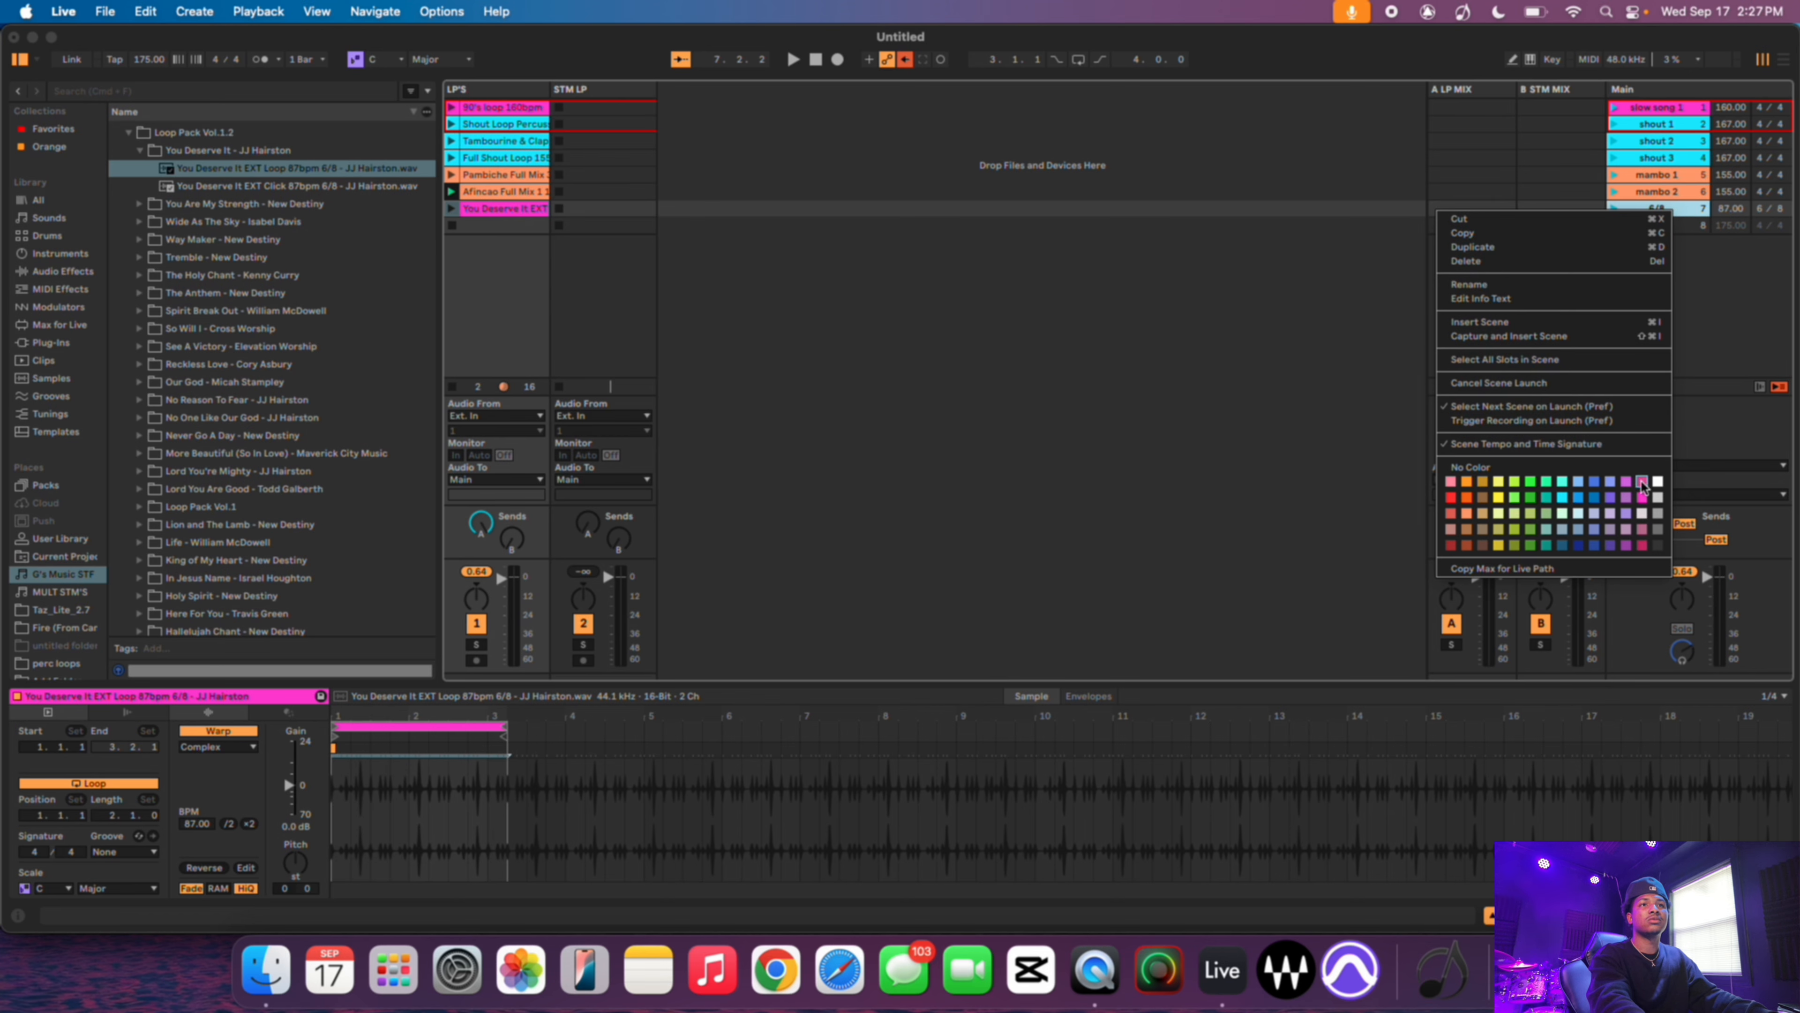
click(1642, 501)
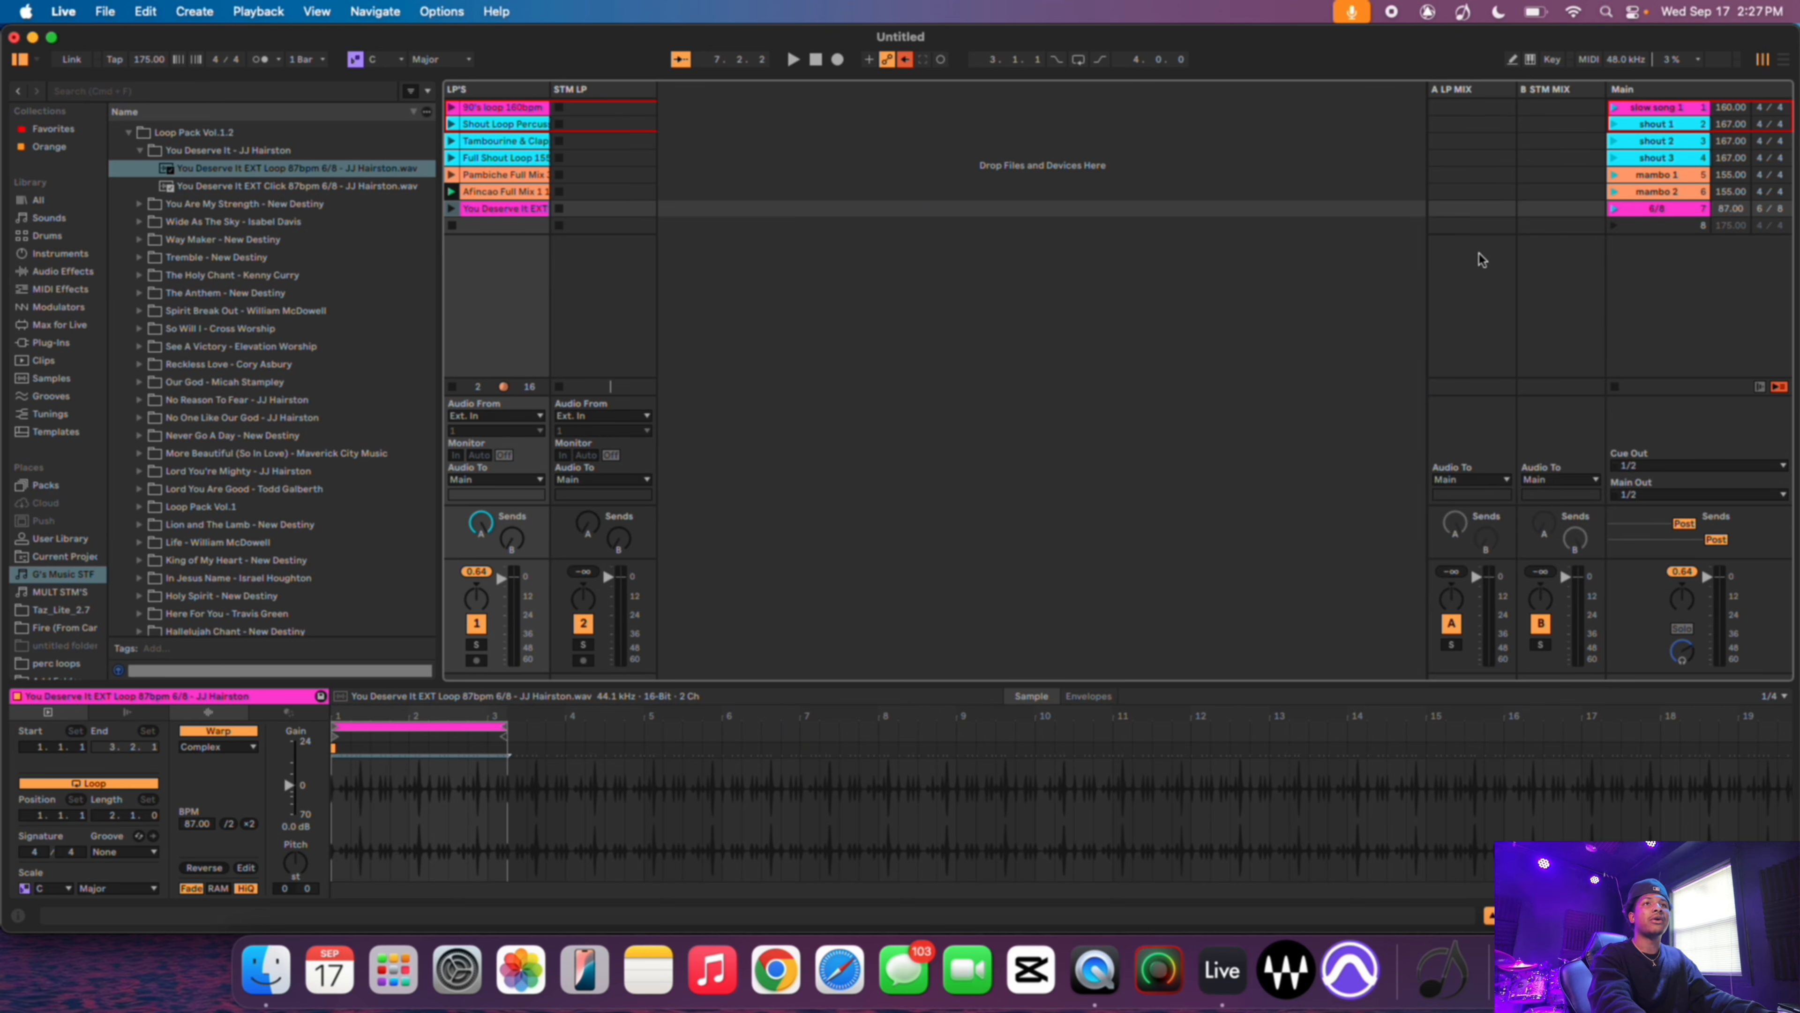
- Launch the 6/8 scene to play it
click(1653, 216)
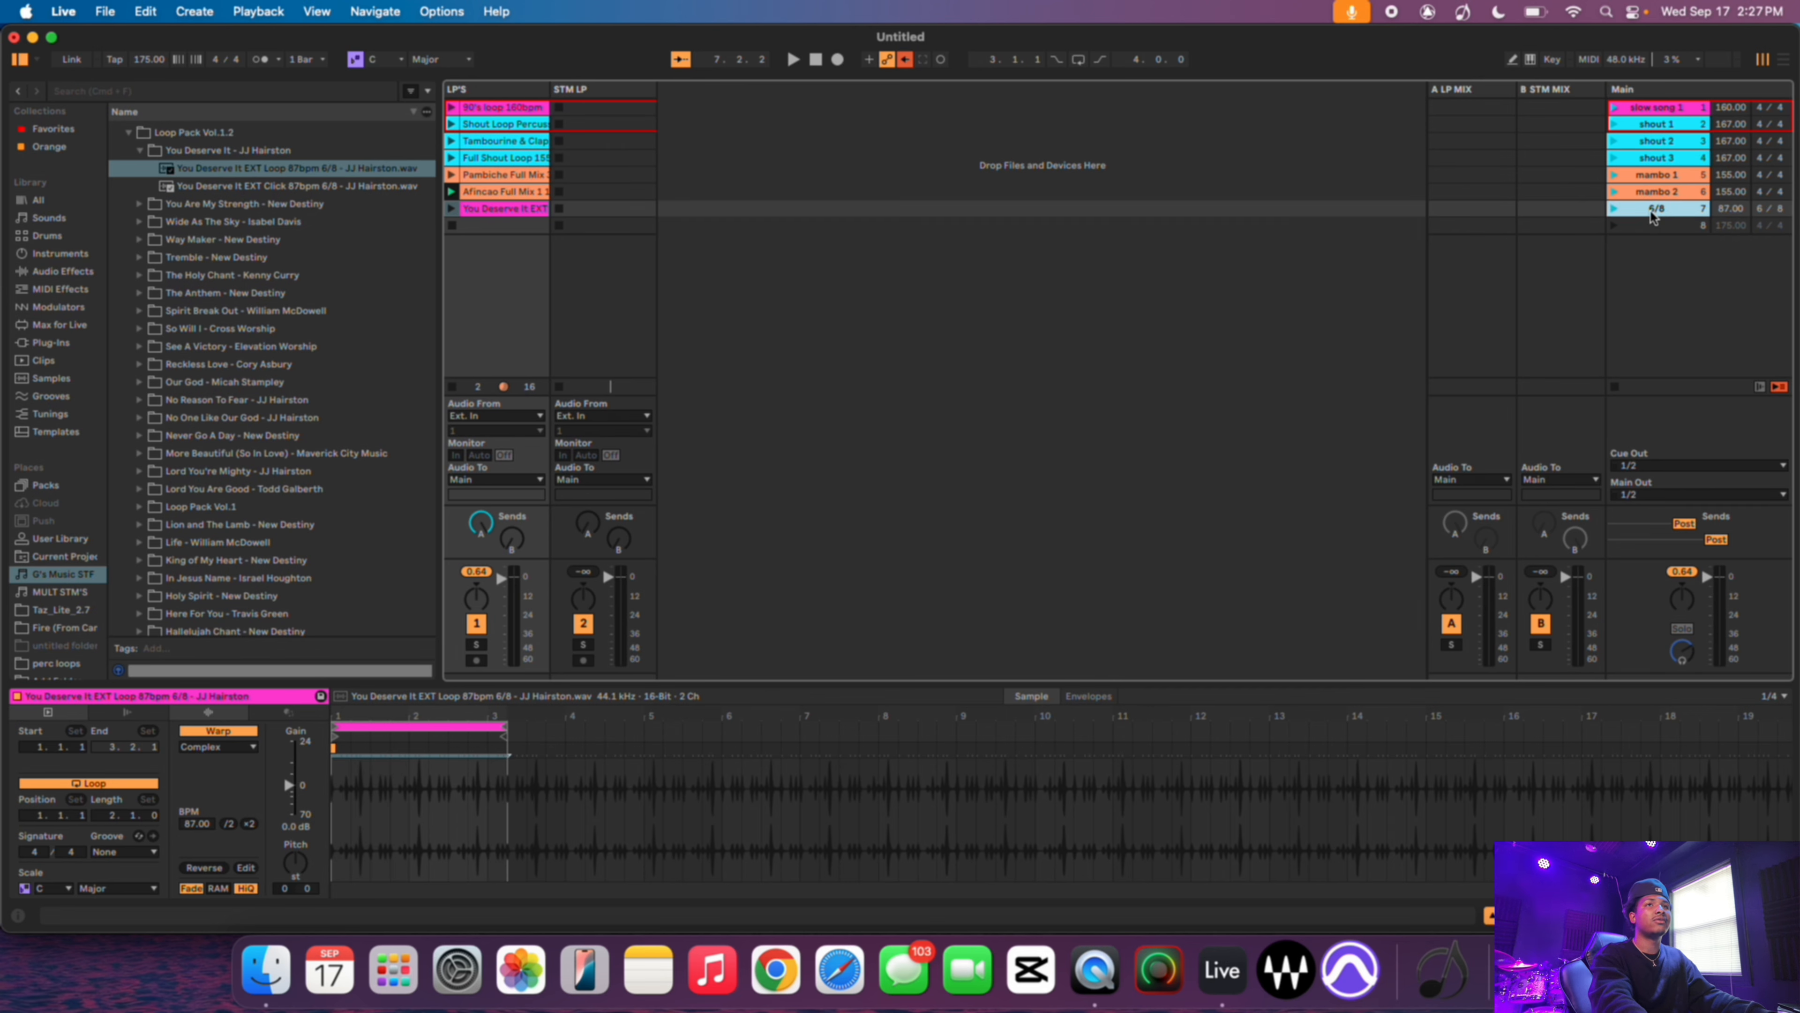
click(1616, 210)
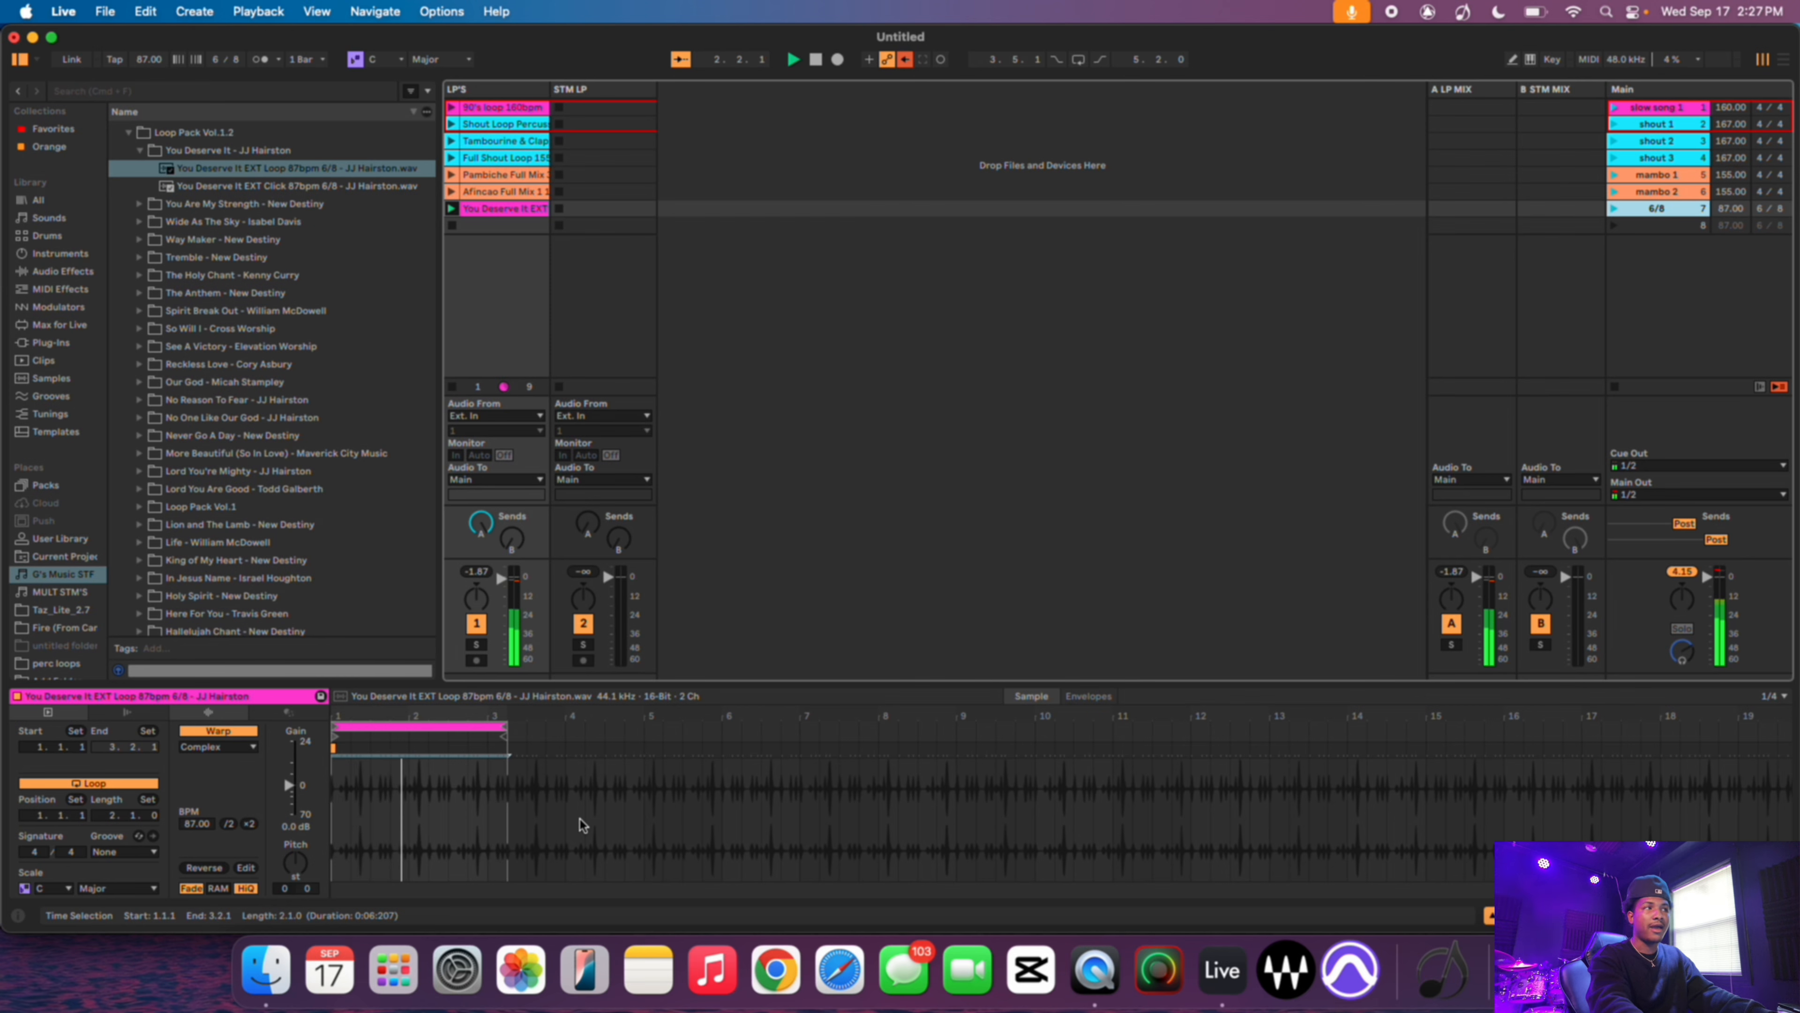
- Inspect the playing clip's waveform and the 6/8 scene's tempo and signature properties
click(473, 767)
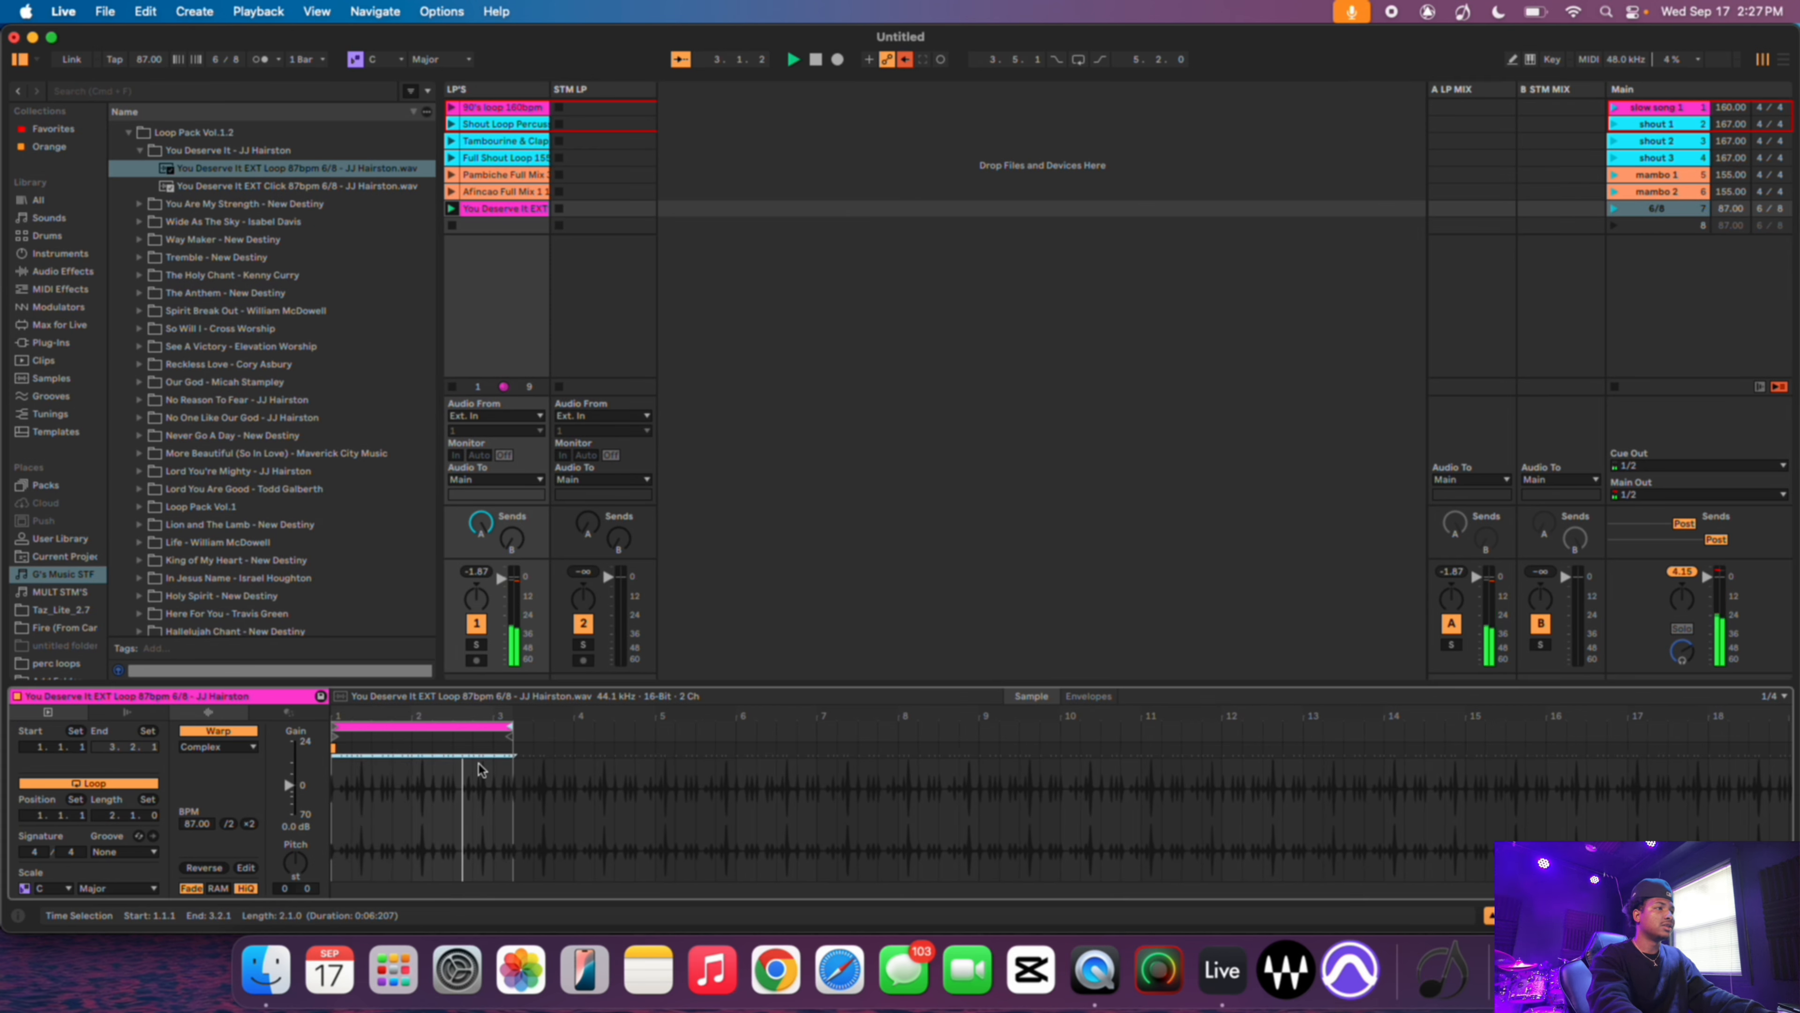
key(plus)
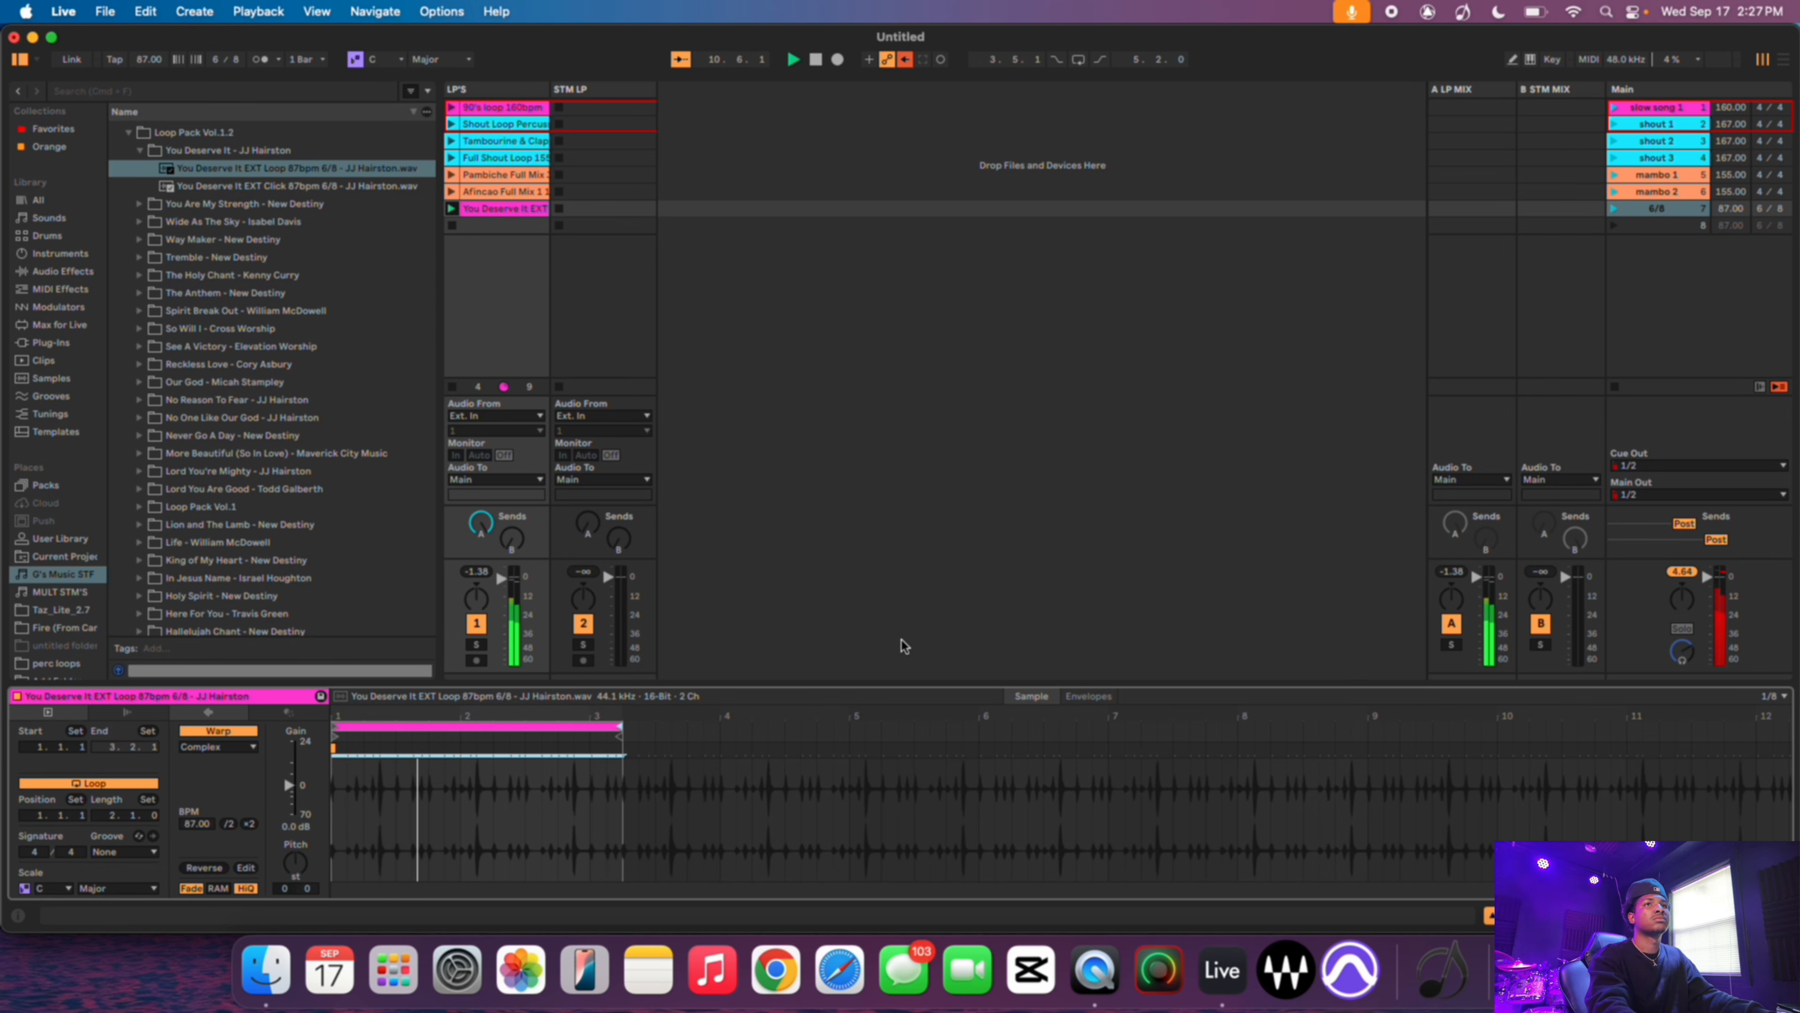
click(1657, 208)
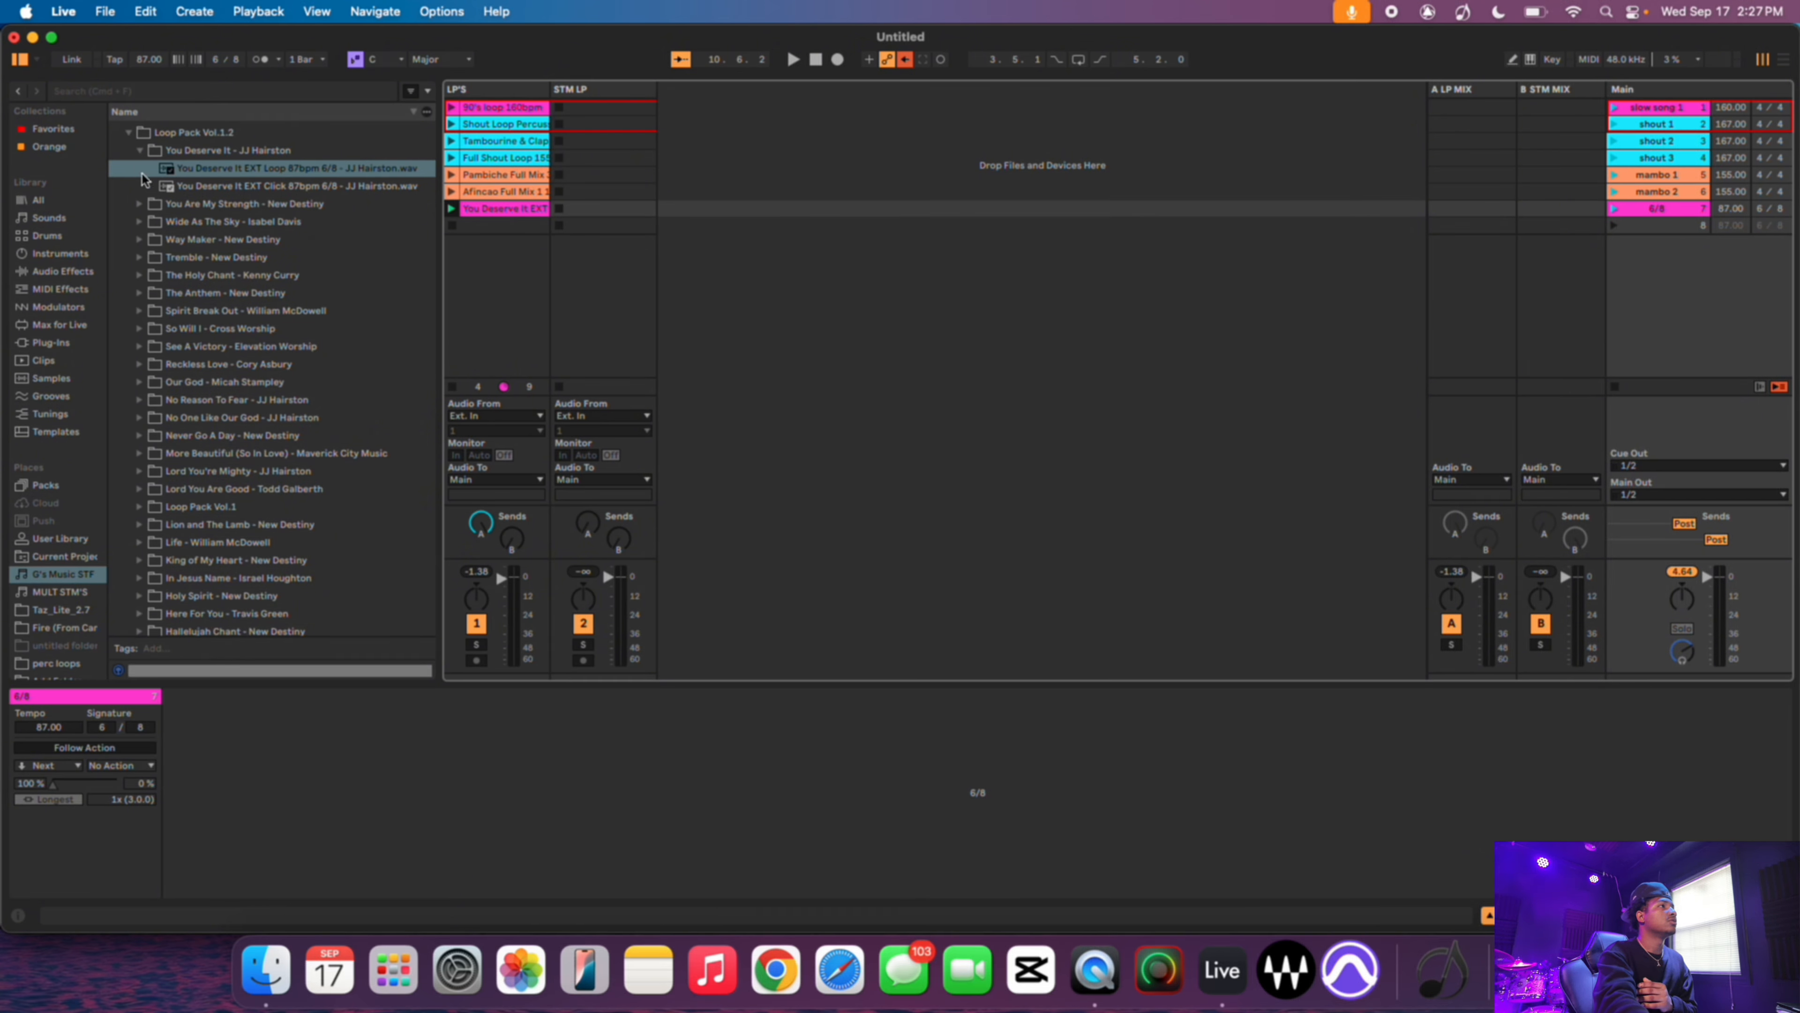
- Load WRF LINE 6/8 87 BPM DMA.wav from the STEM LP'S folder into the STM LP track's seventh clip slot
scroll(138, 170, up, 4)
click(117, 183)
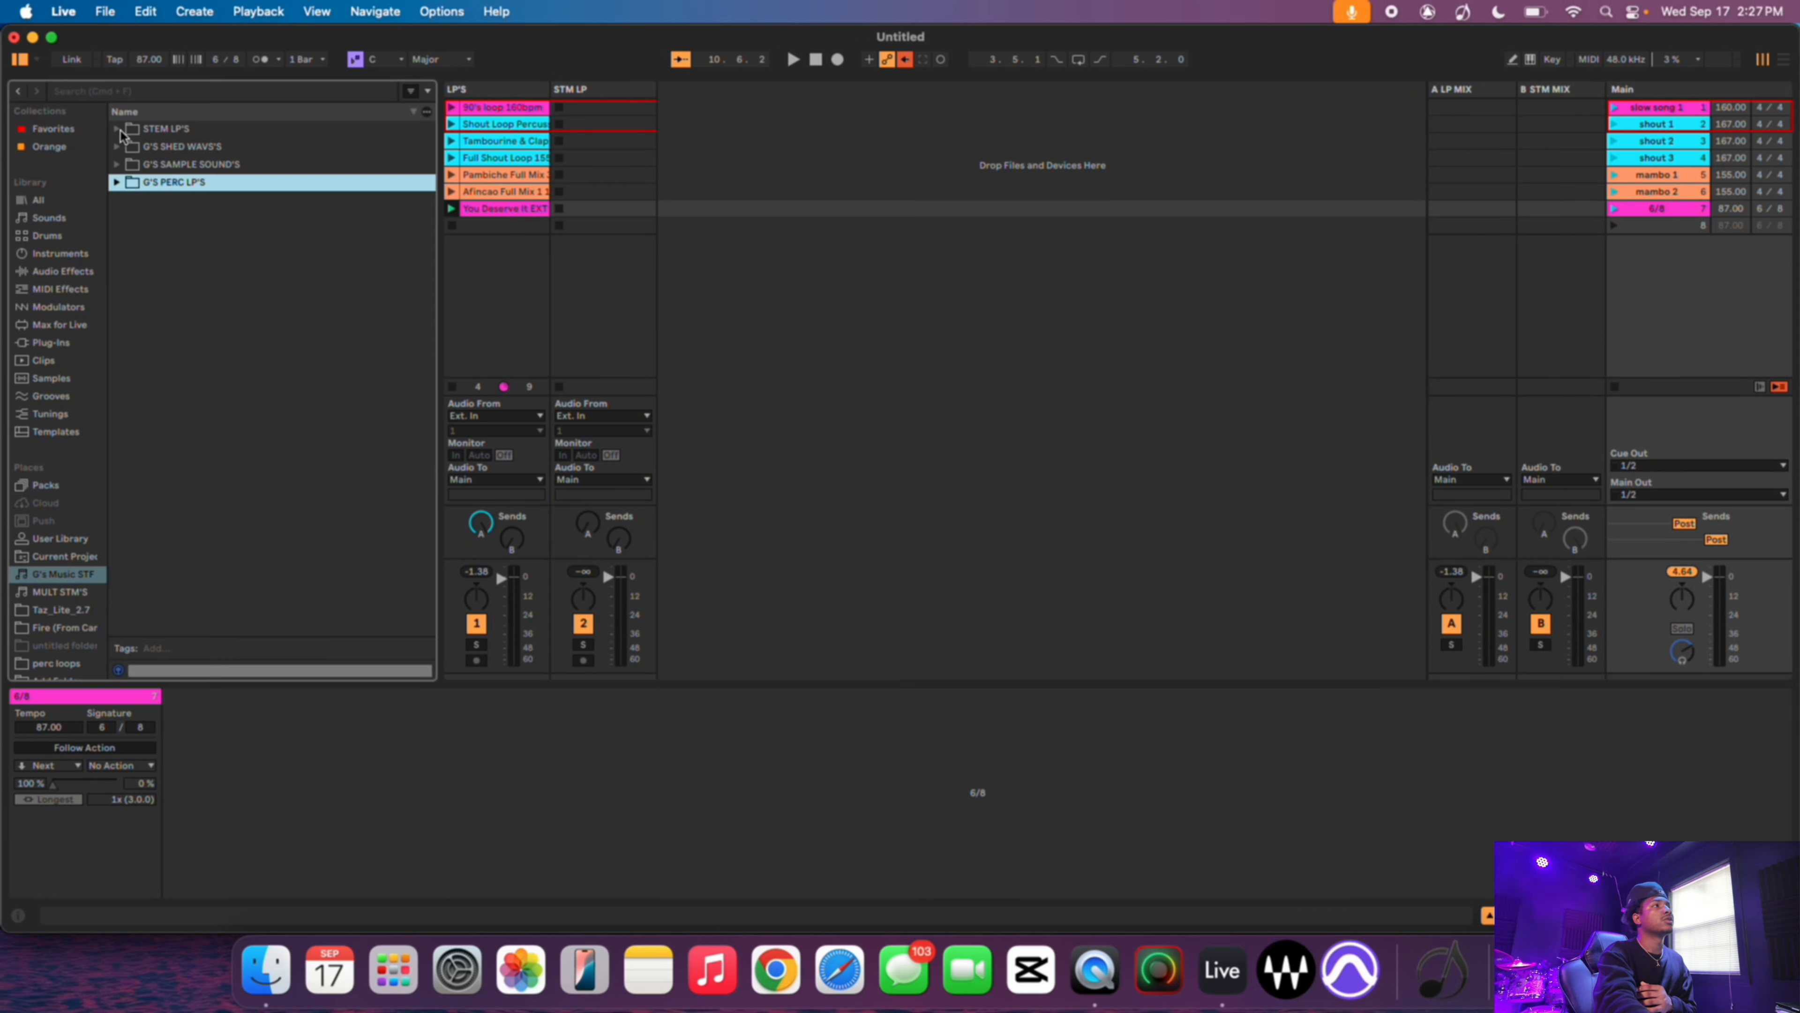
click(118, 129)
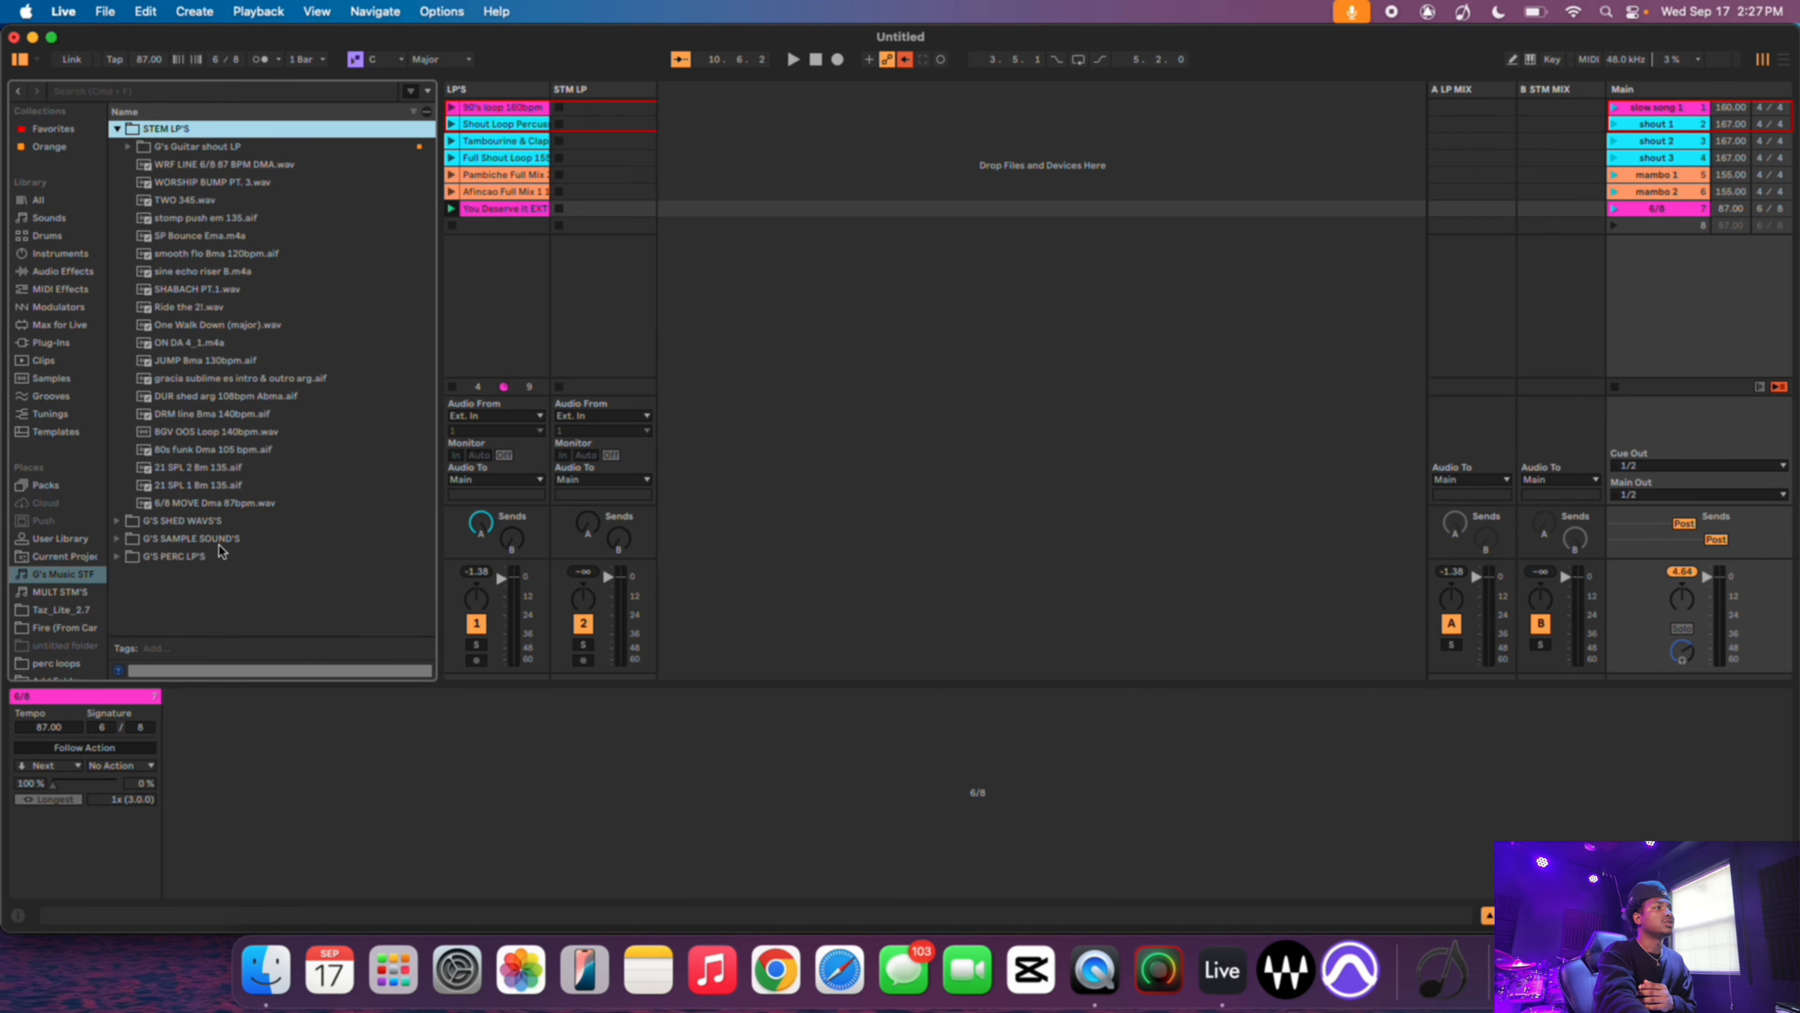
click(222, 505)
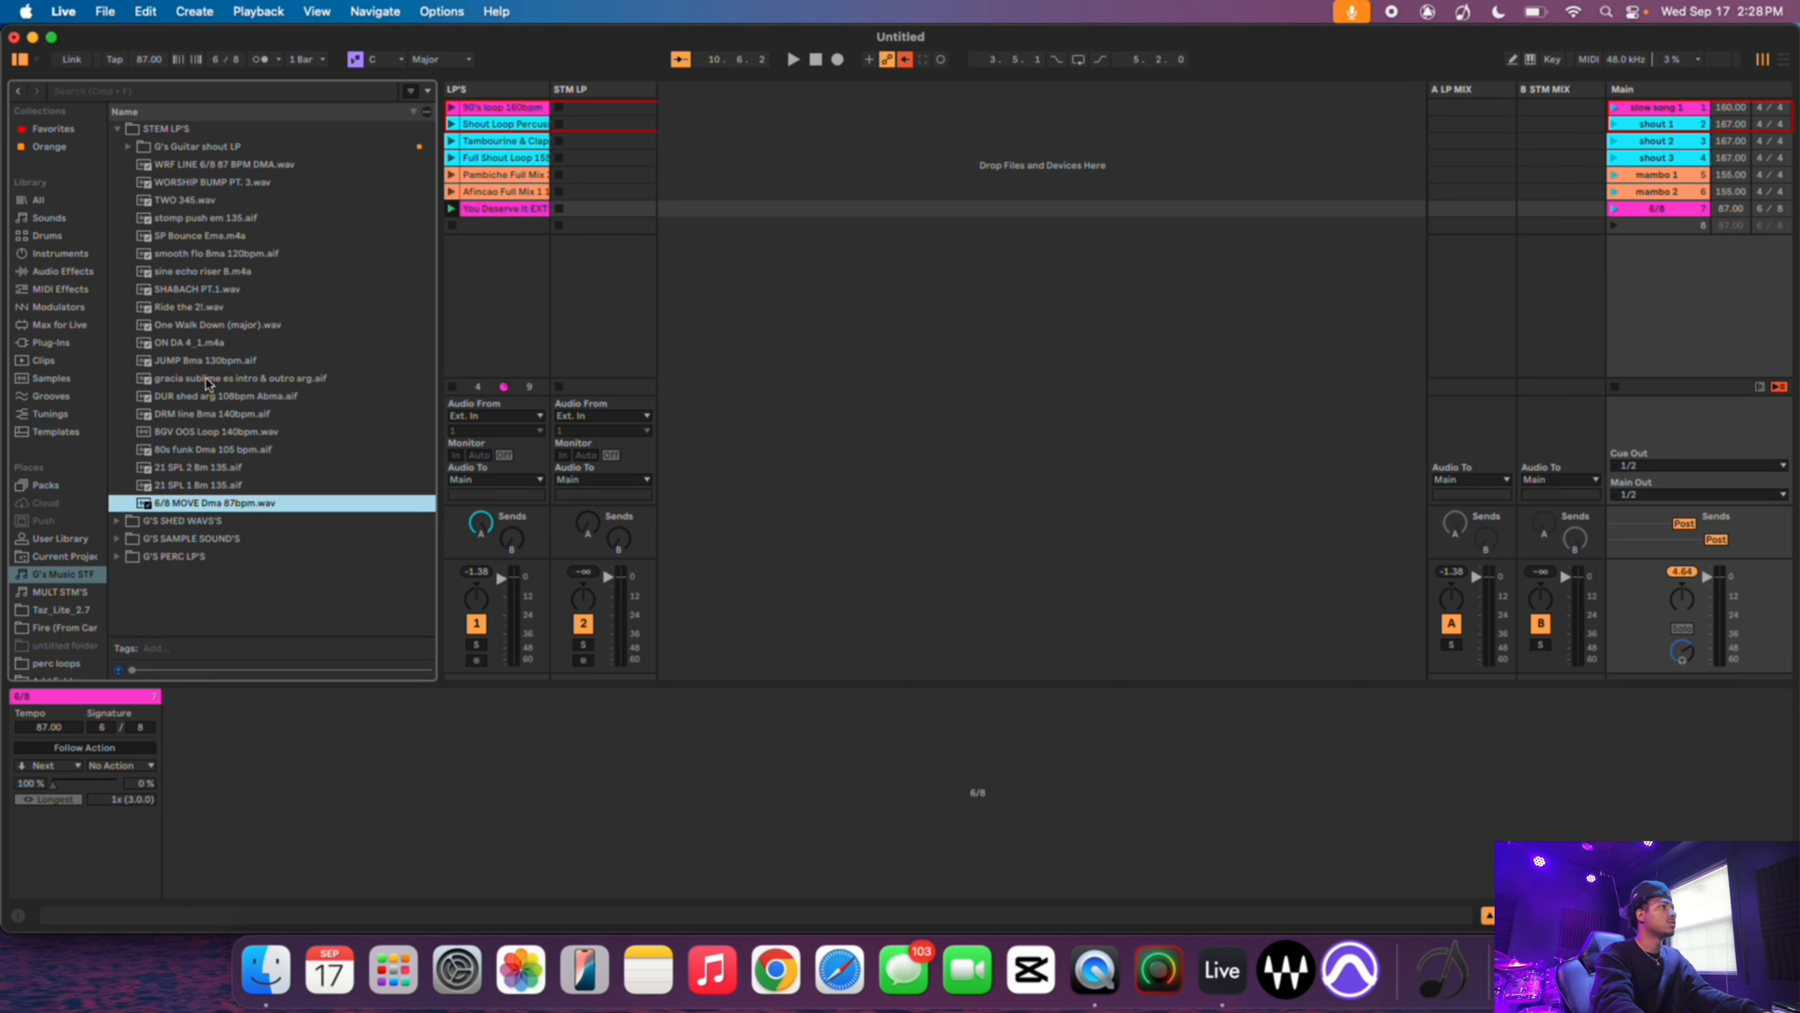
click(206, 164)
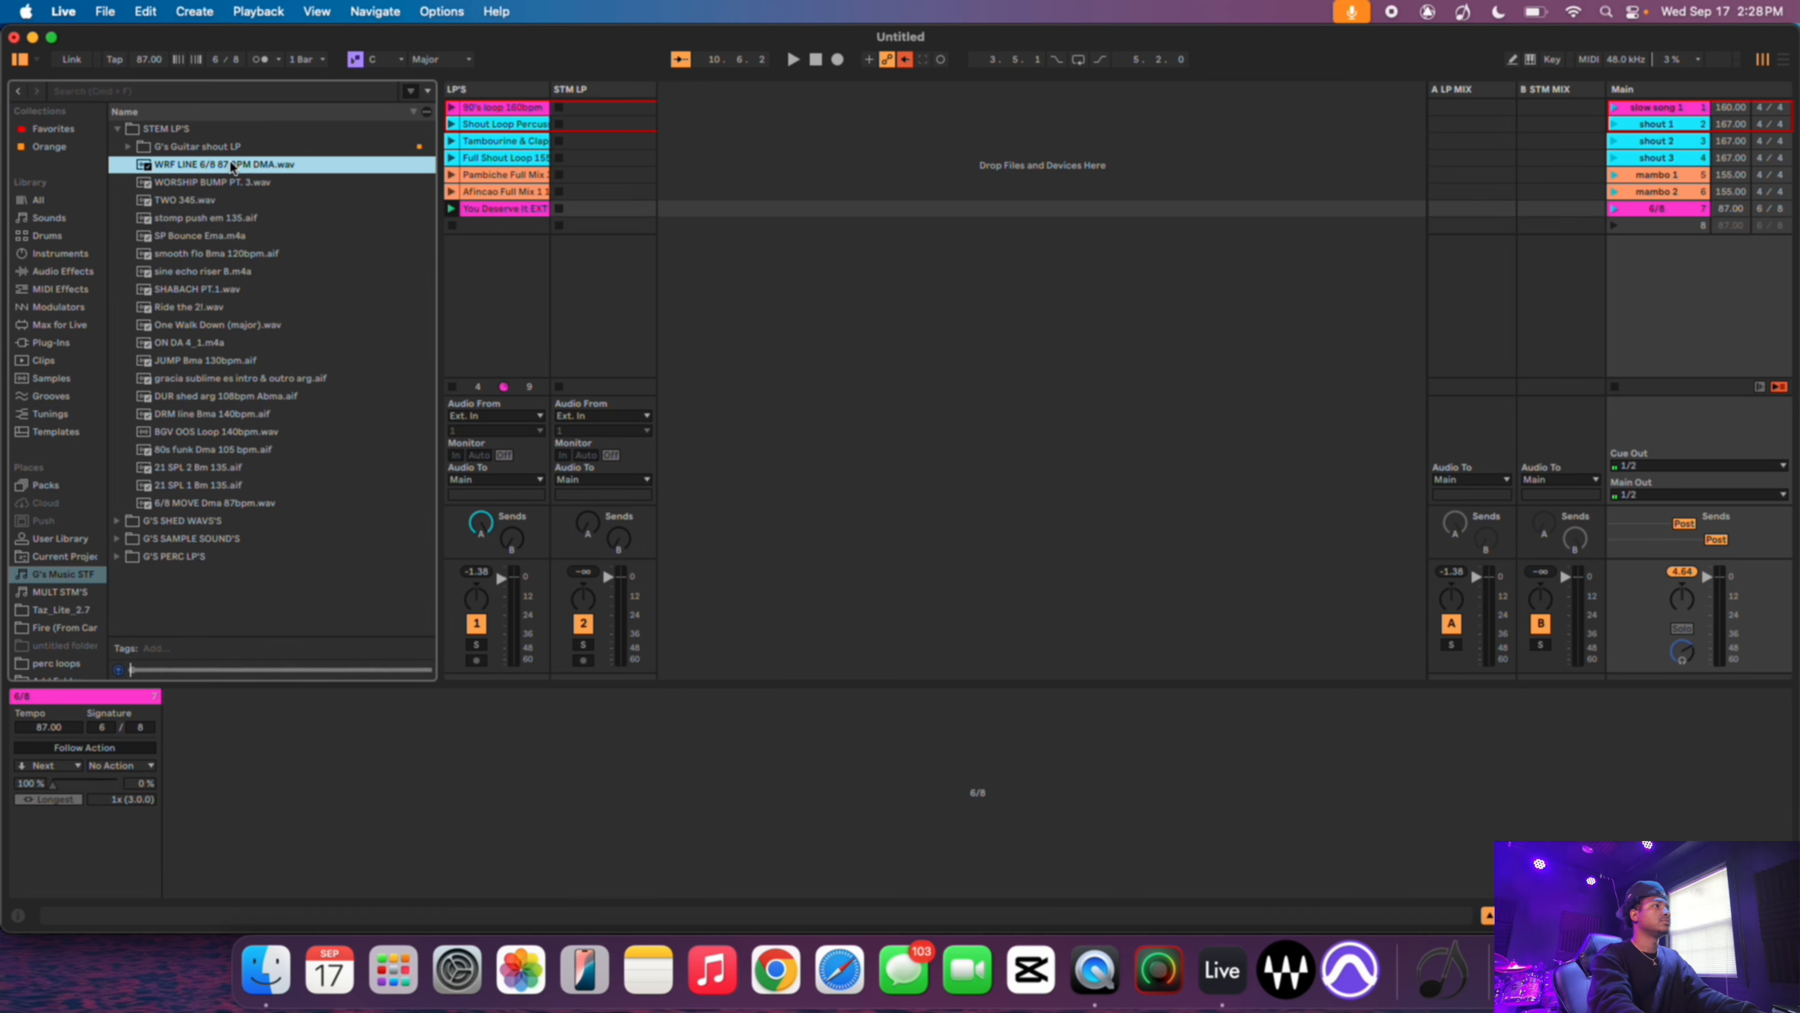
drag(196, 171, 608, 220)
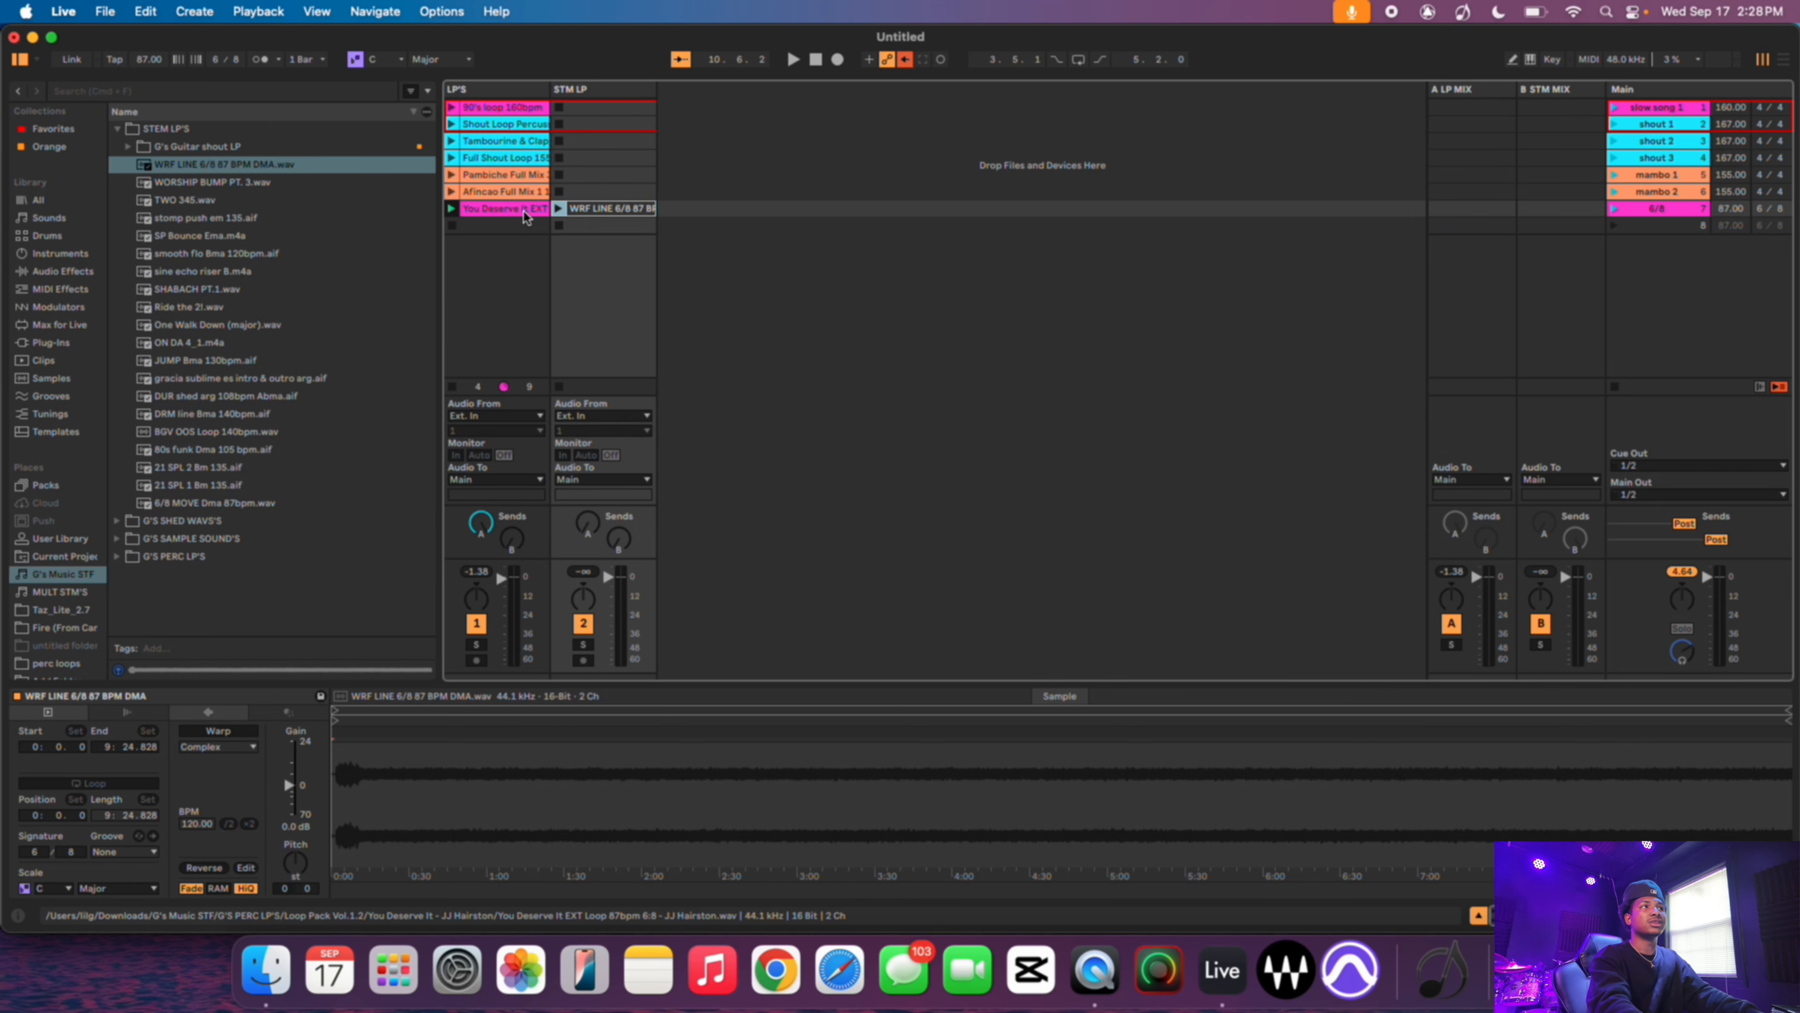
- Rename the STM LP stem clip to 6/8 line and colour it pink
right_click(610, 213)
key(Escape)
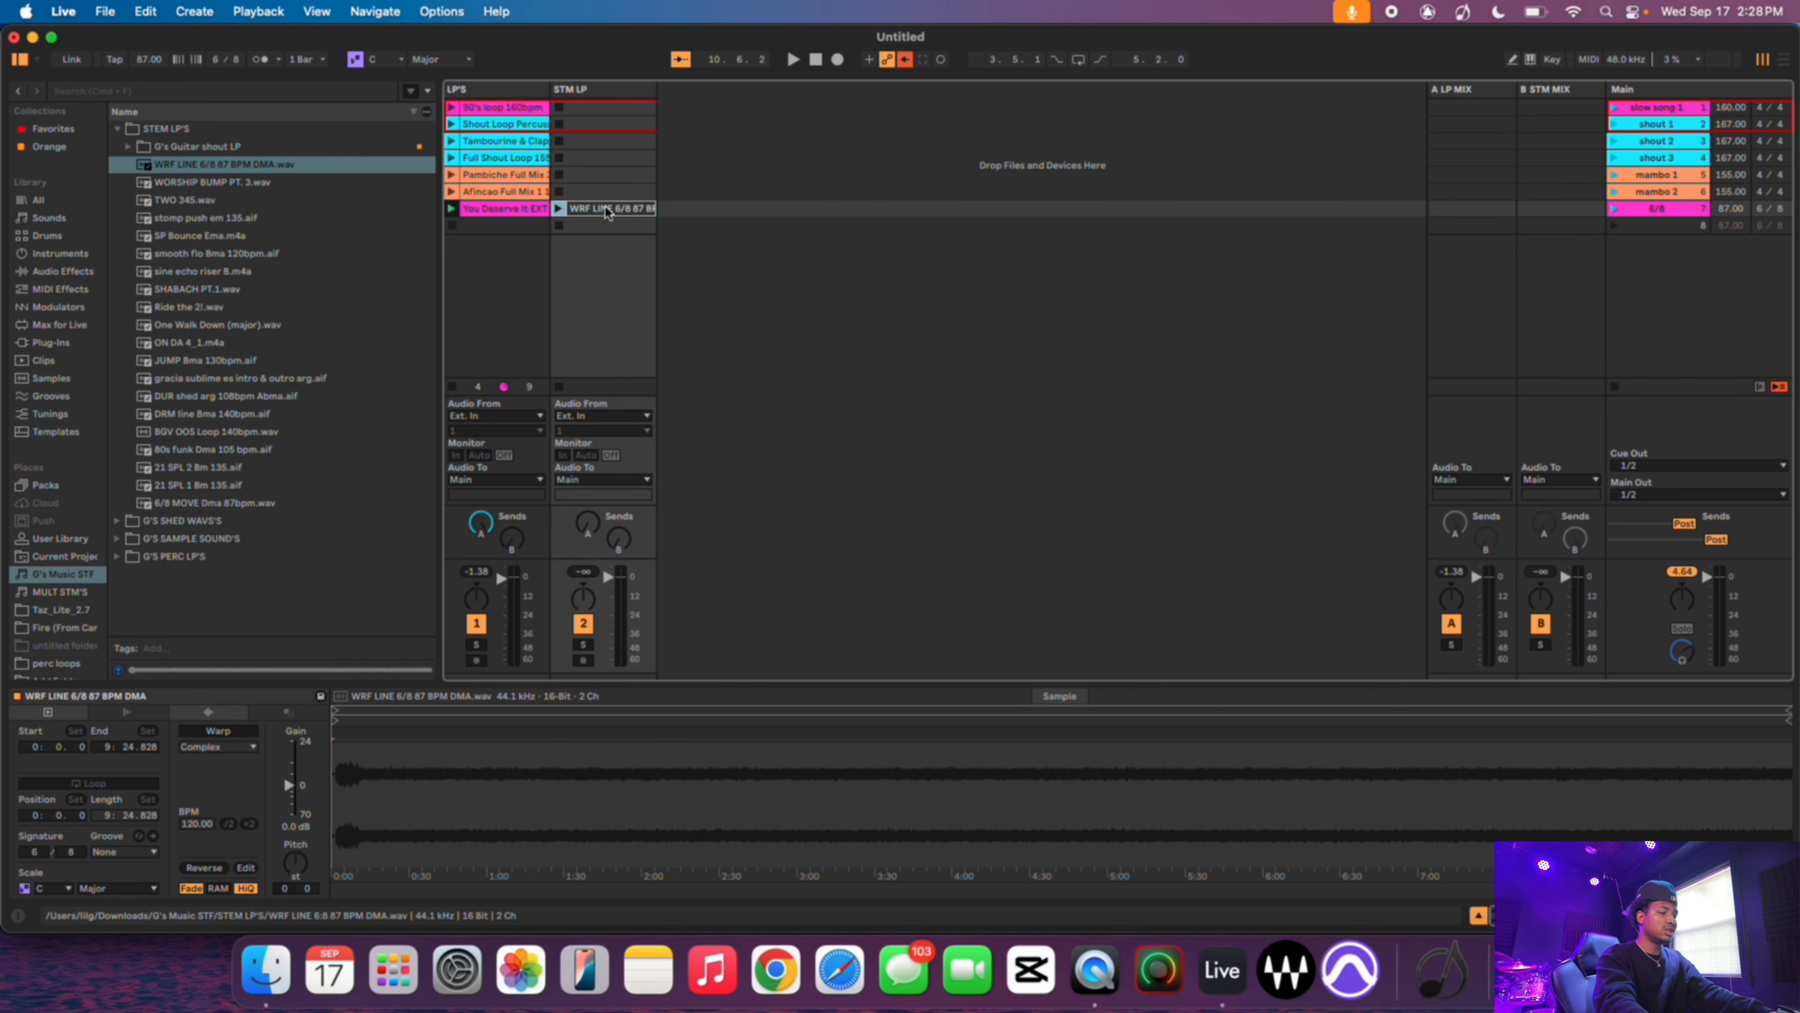
key(super+r)
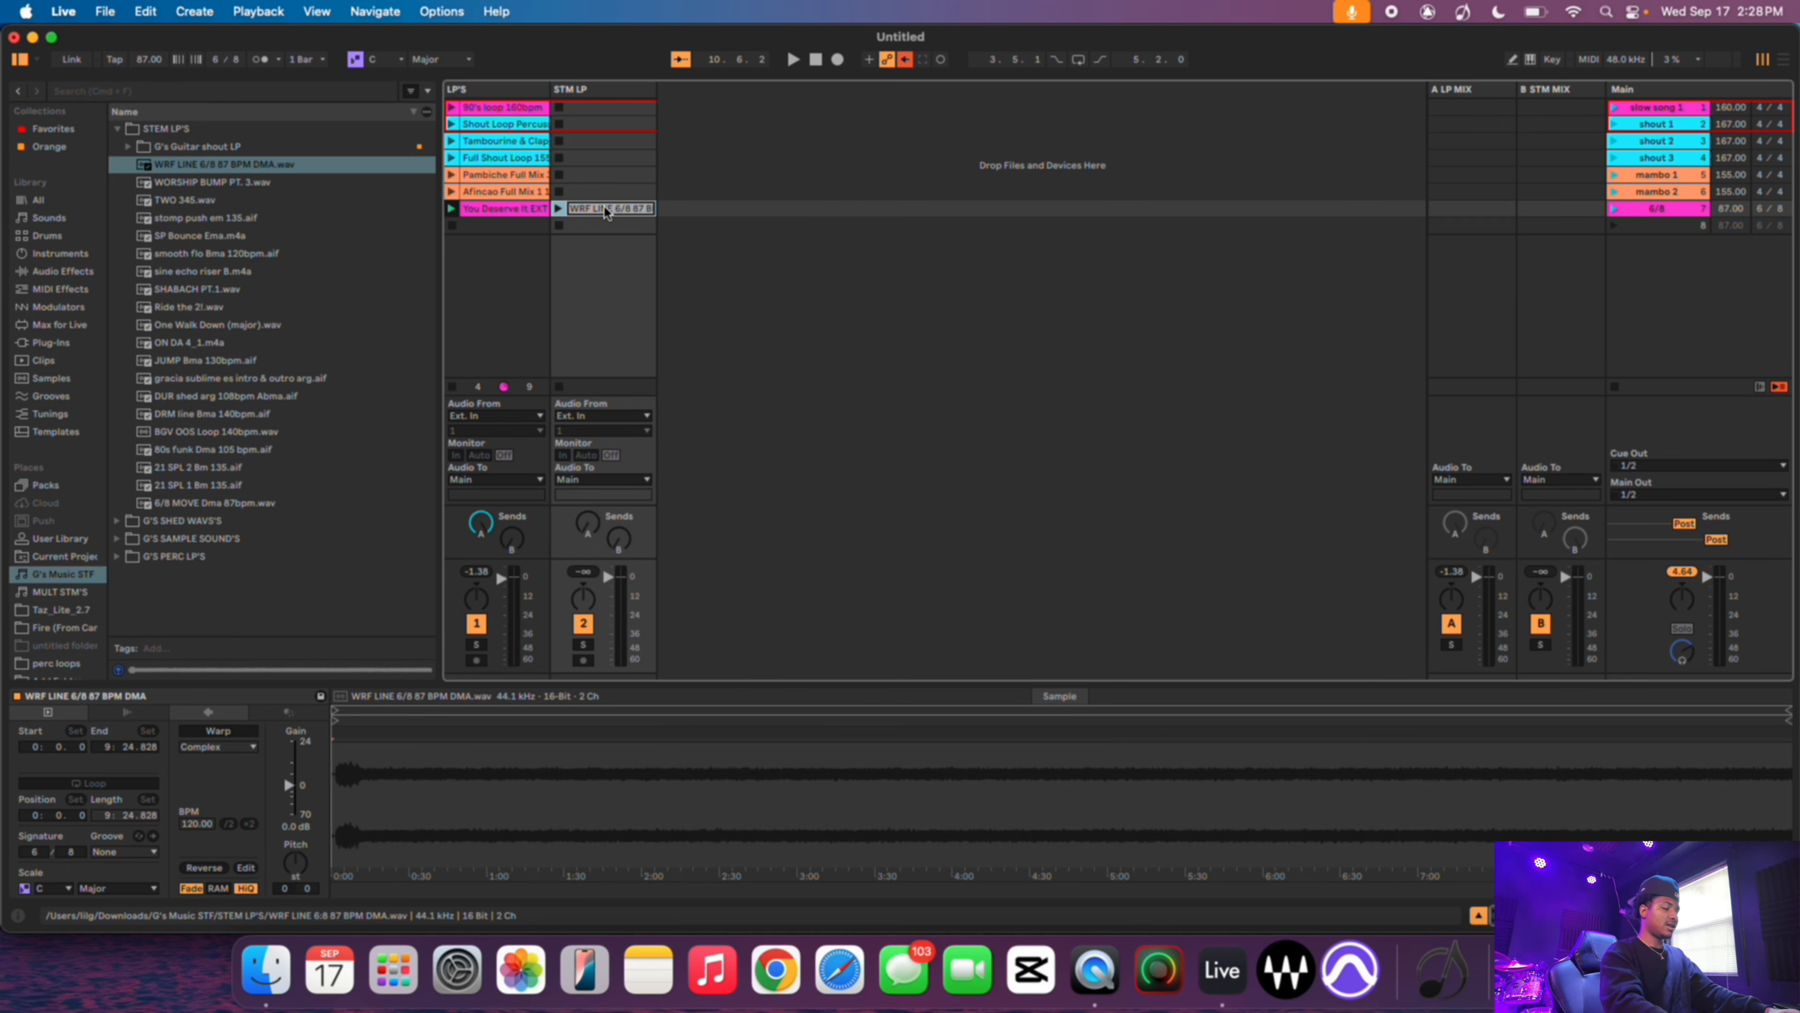
text(6)
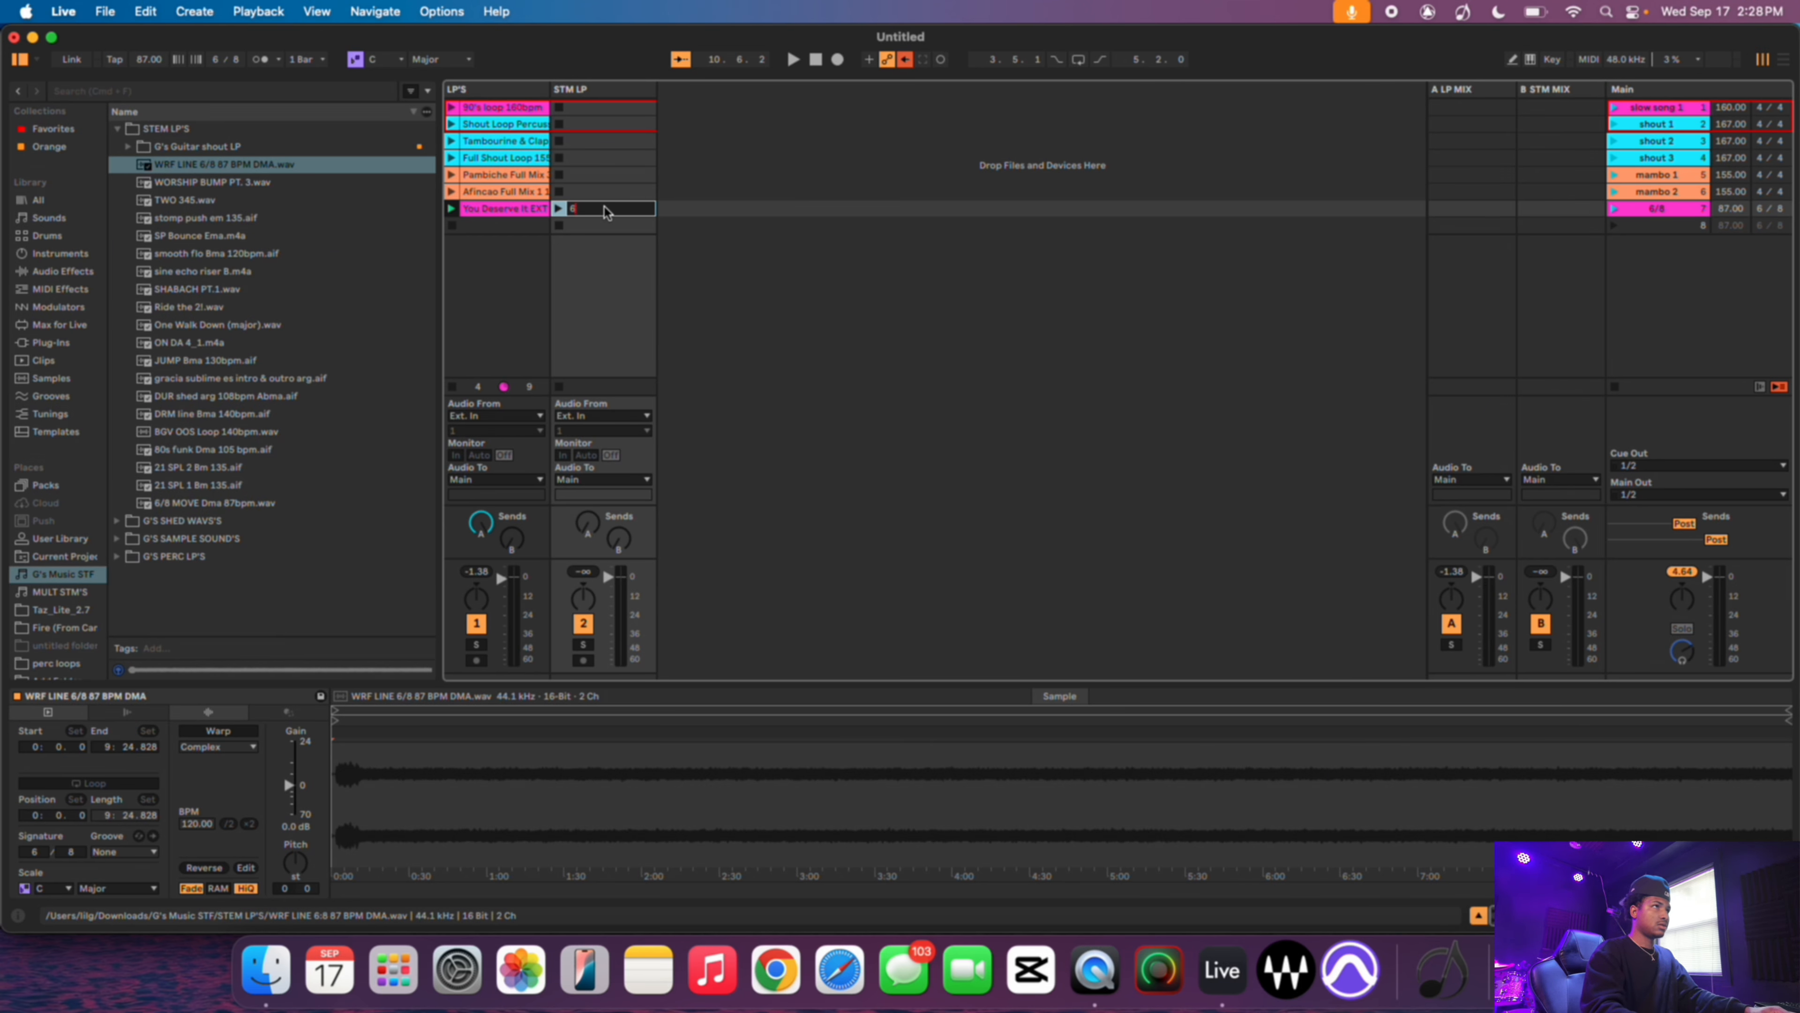
text(line)
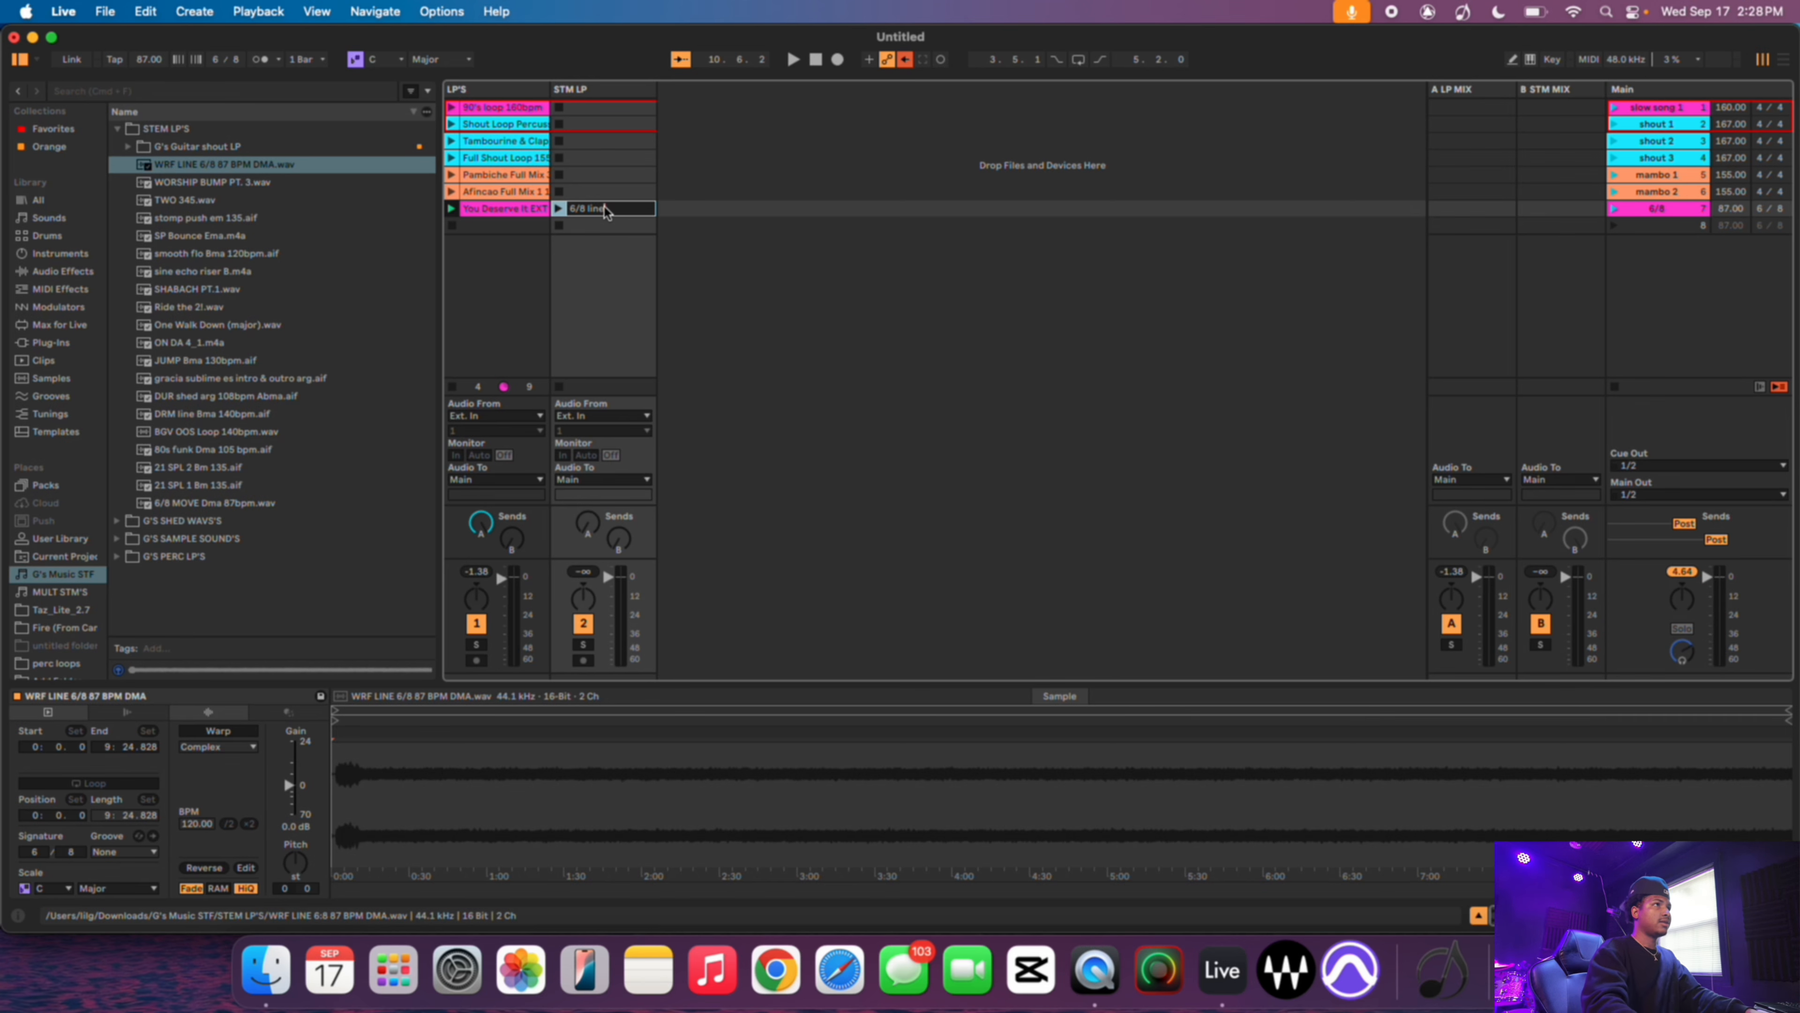
click(713, 244)
right_click(593, 213)
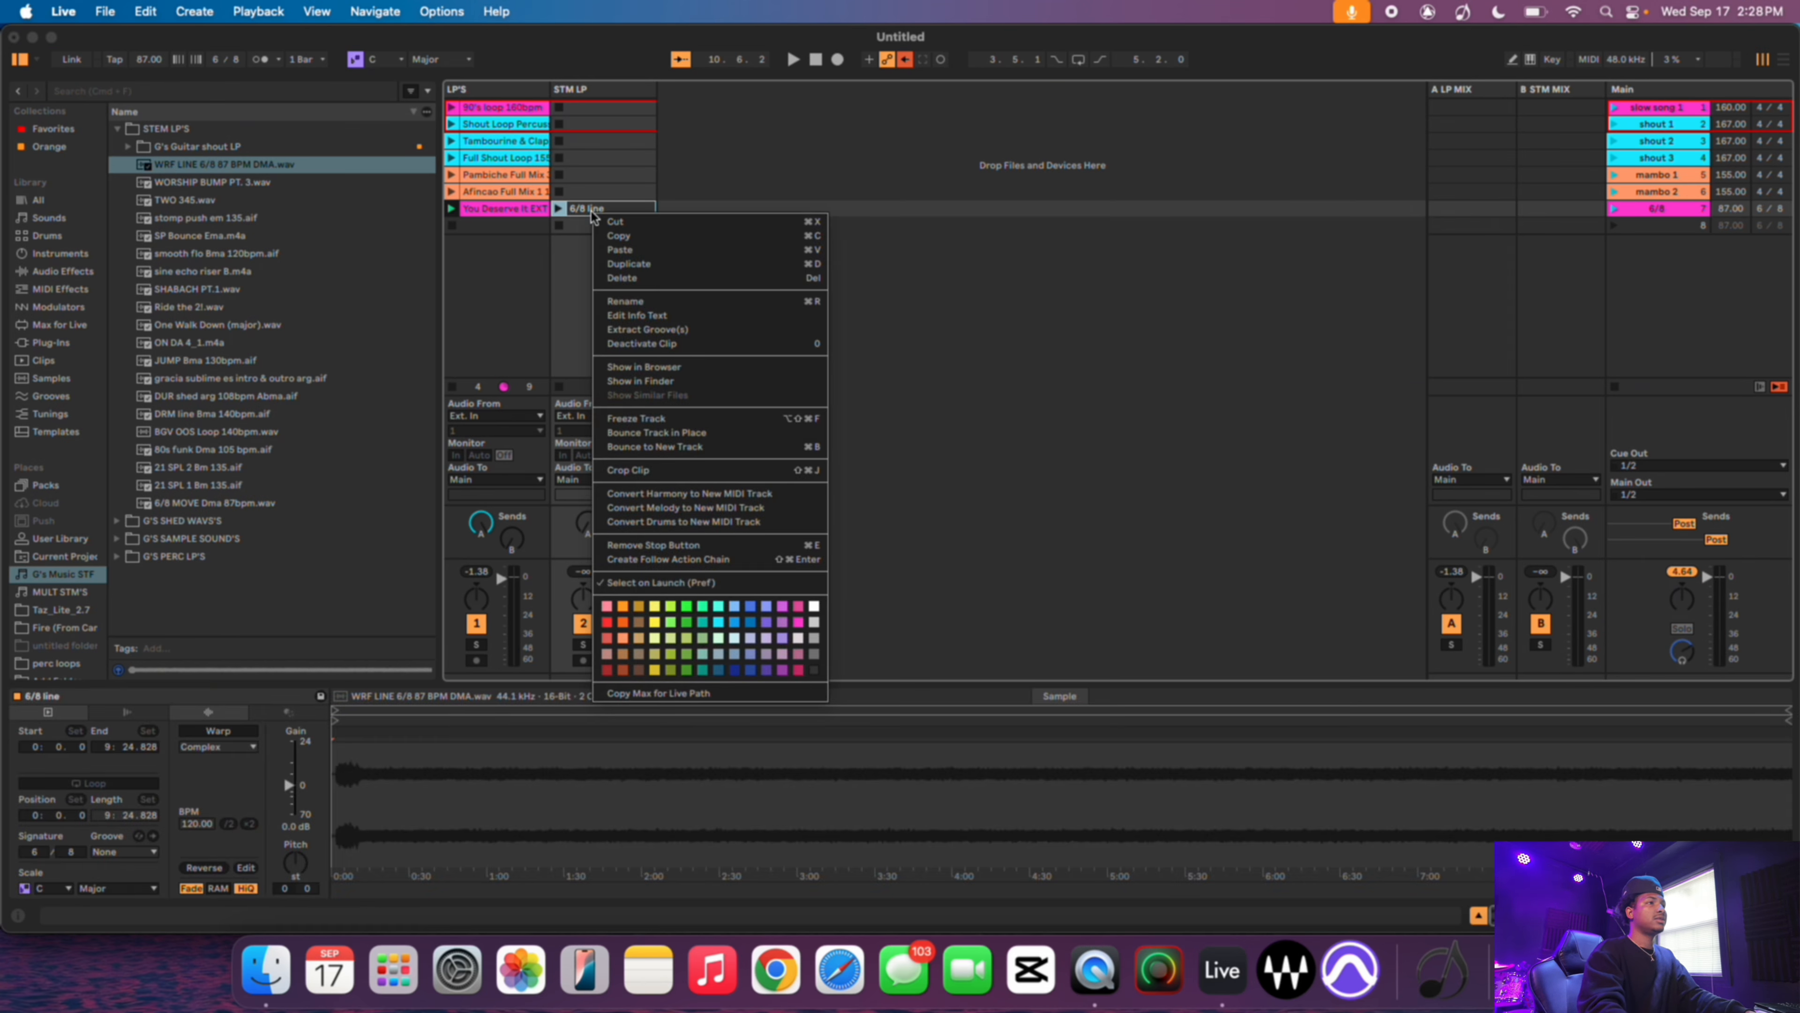
click(798, 622)
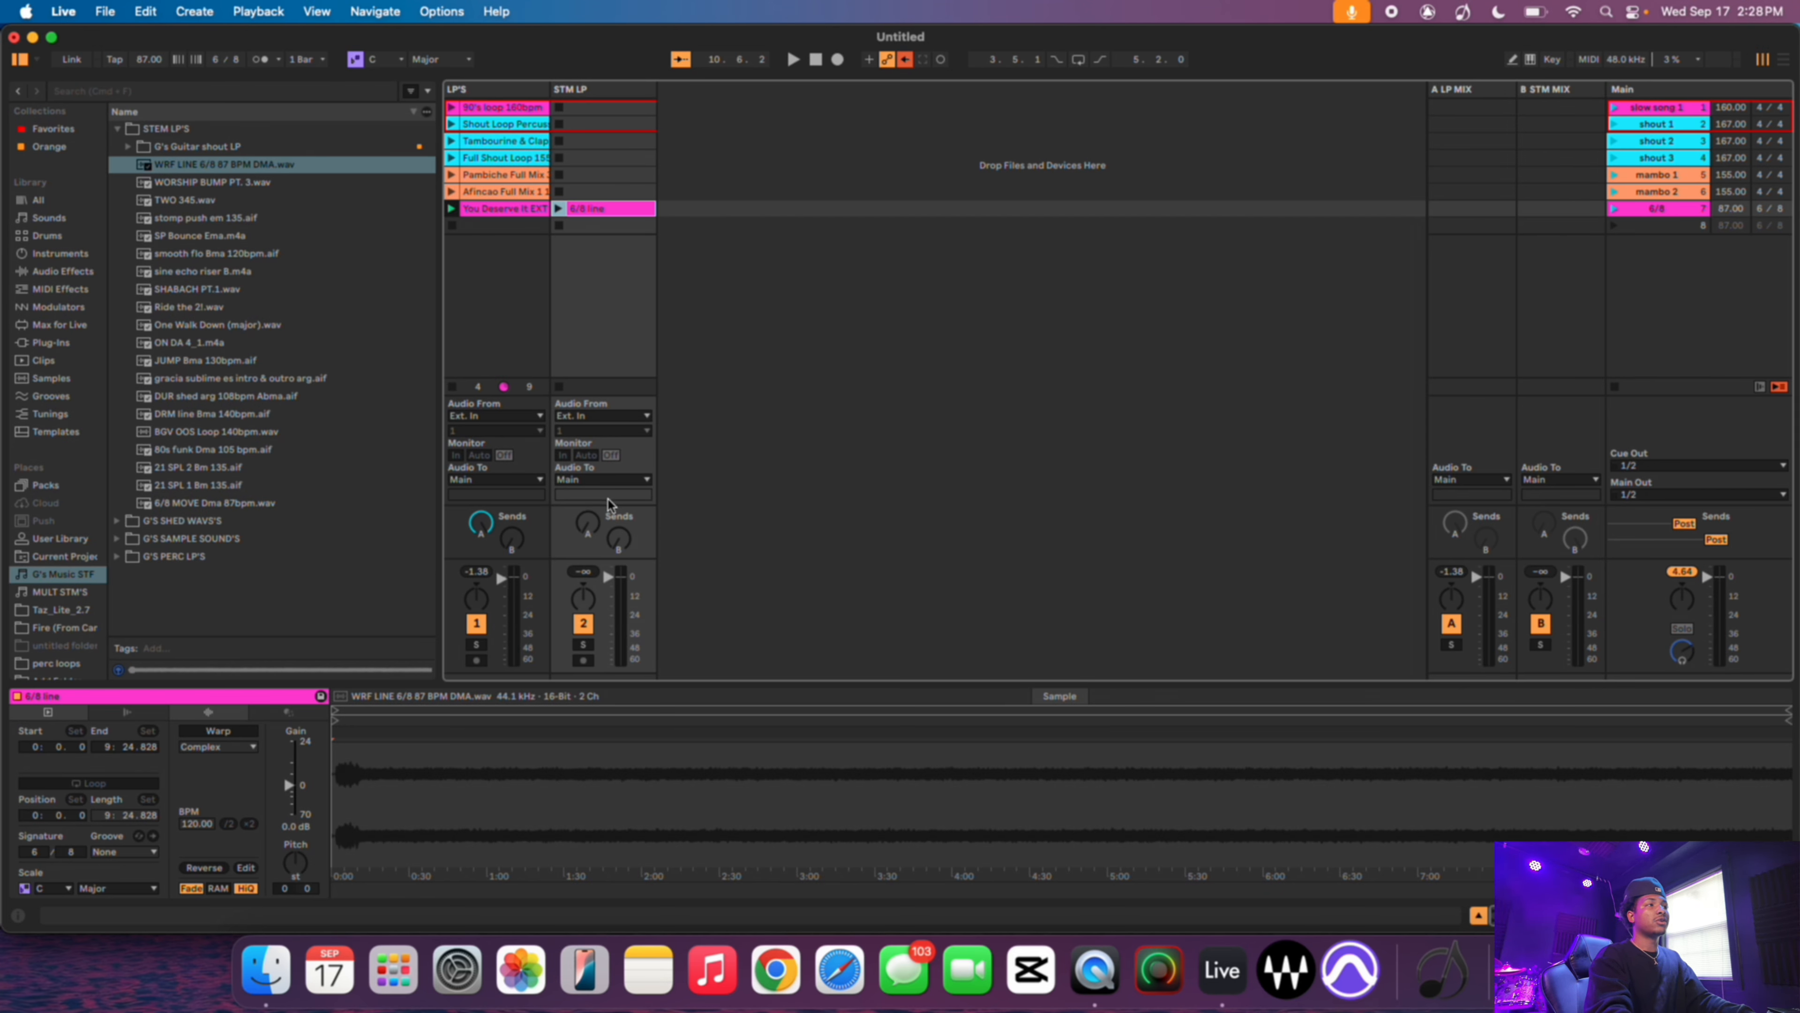
- Route the outputs of both the LP'S and STM LP tracks to Sends Only
click(532, 484)
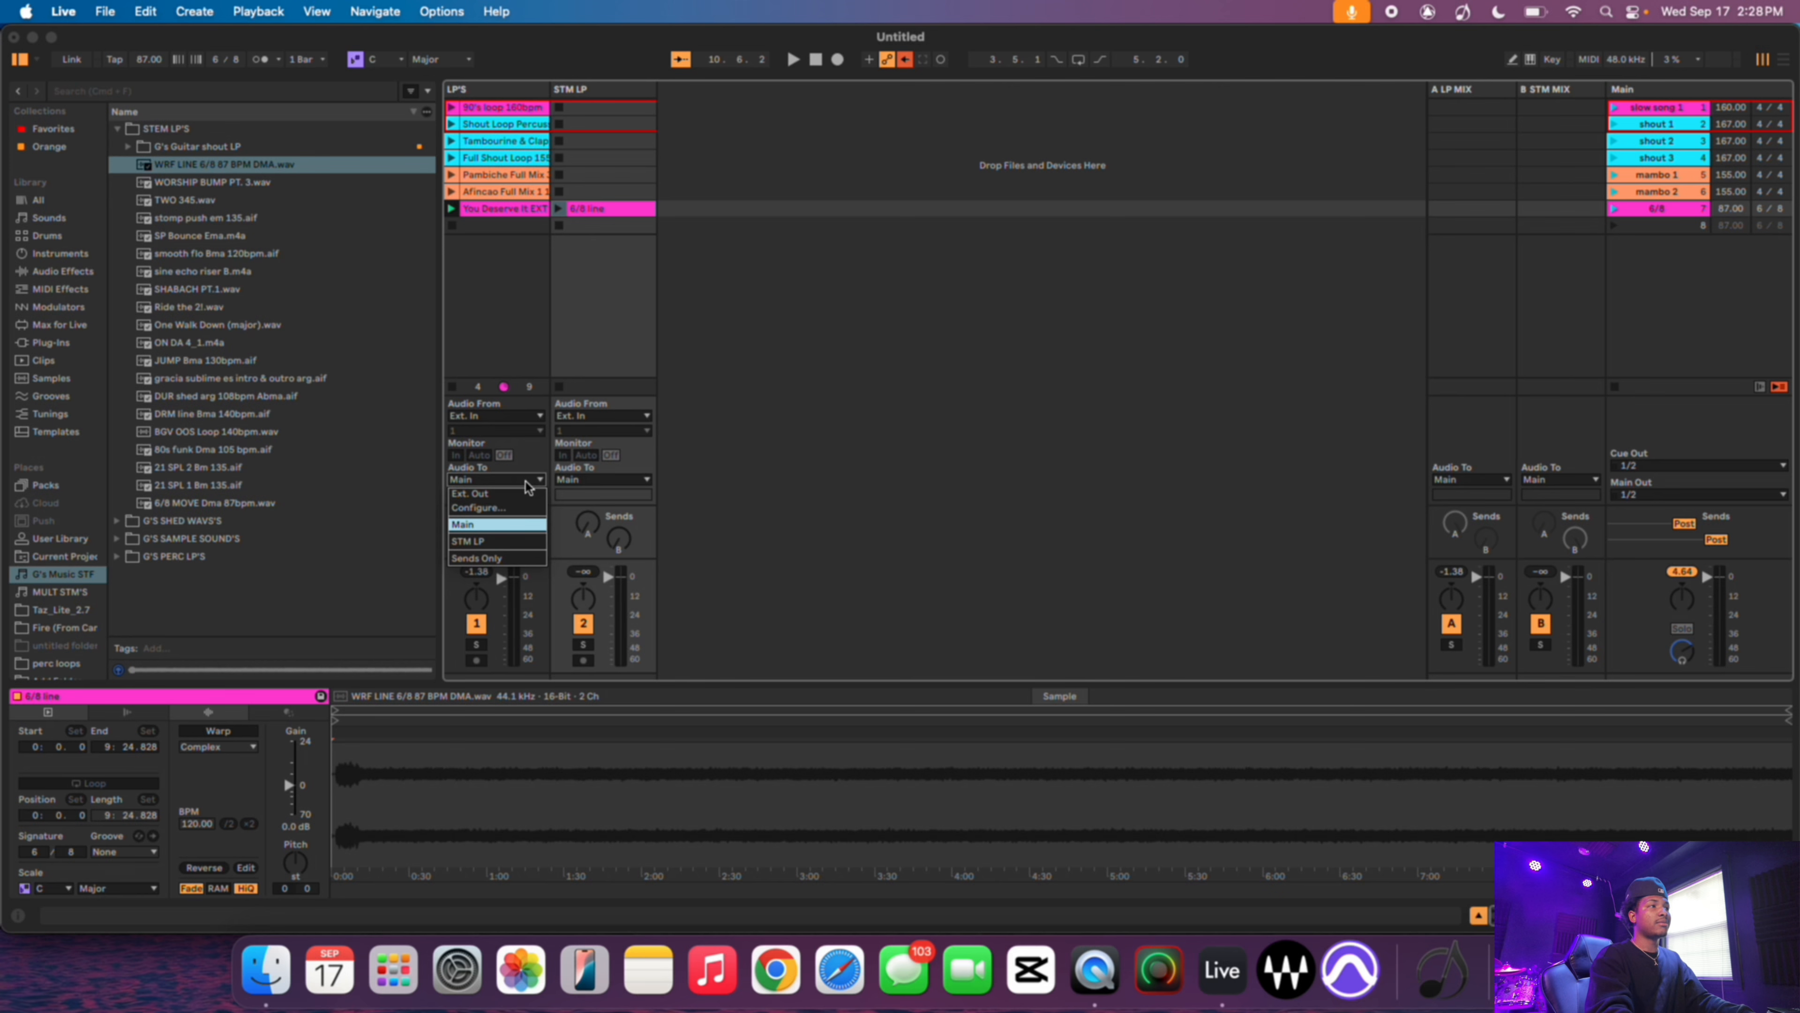
click(504, 559)
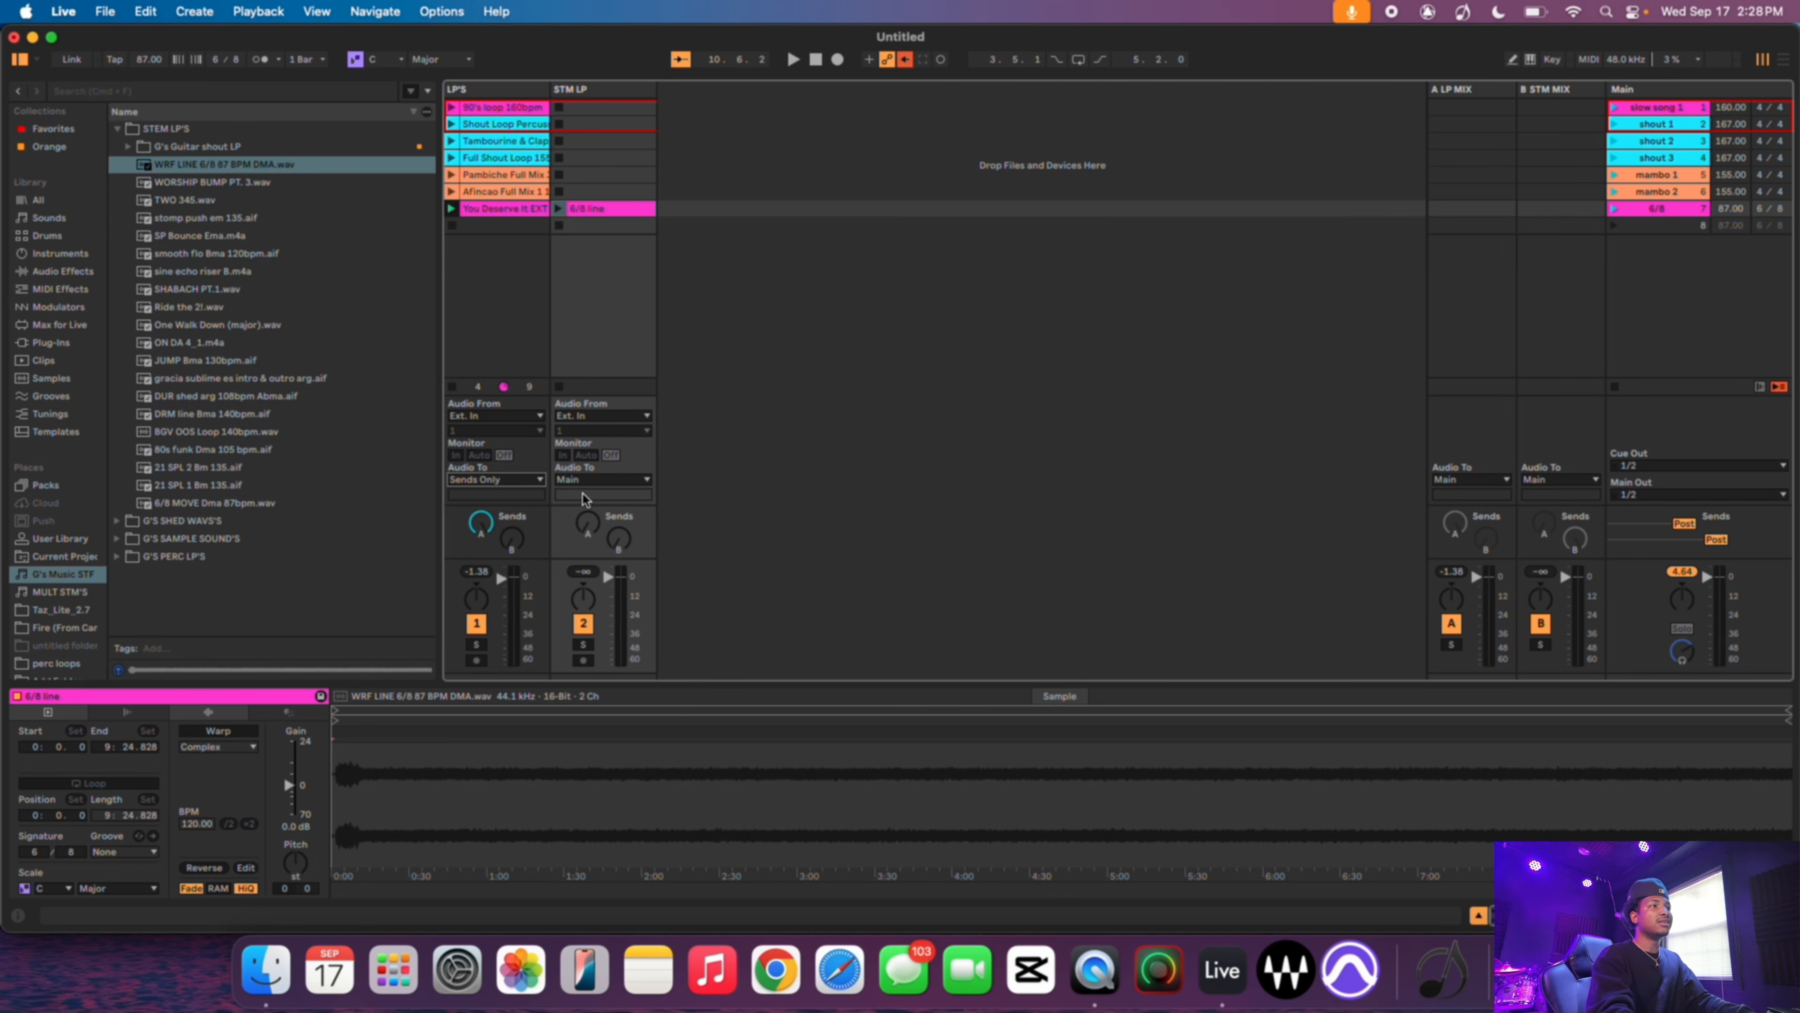
click(591, 482)
click(588, 558)
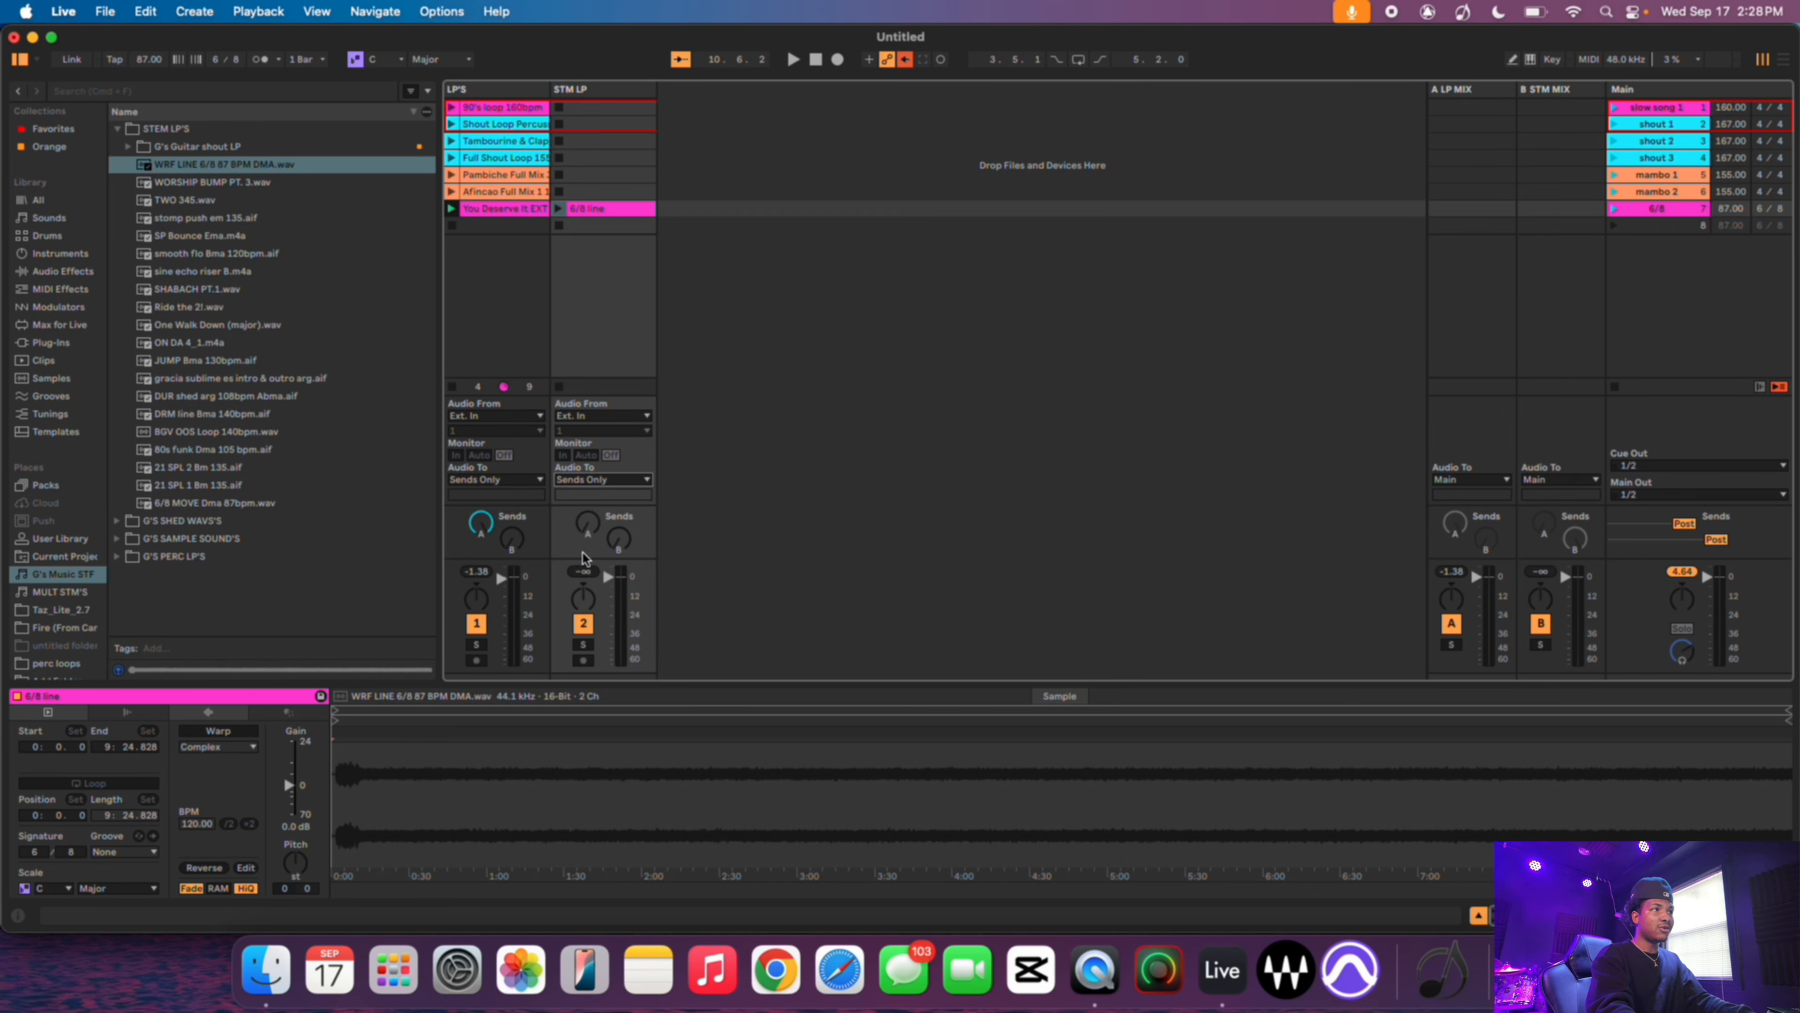
- Raise the STM LP track's send B to feed the B STM MIX return
click(619, 545)
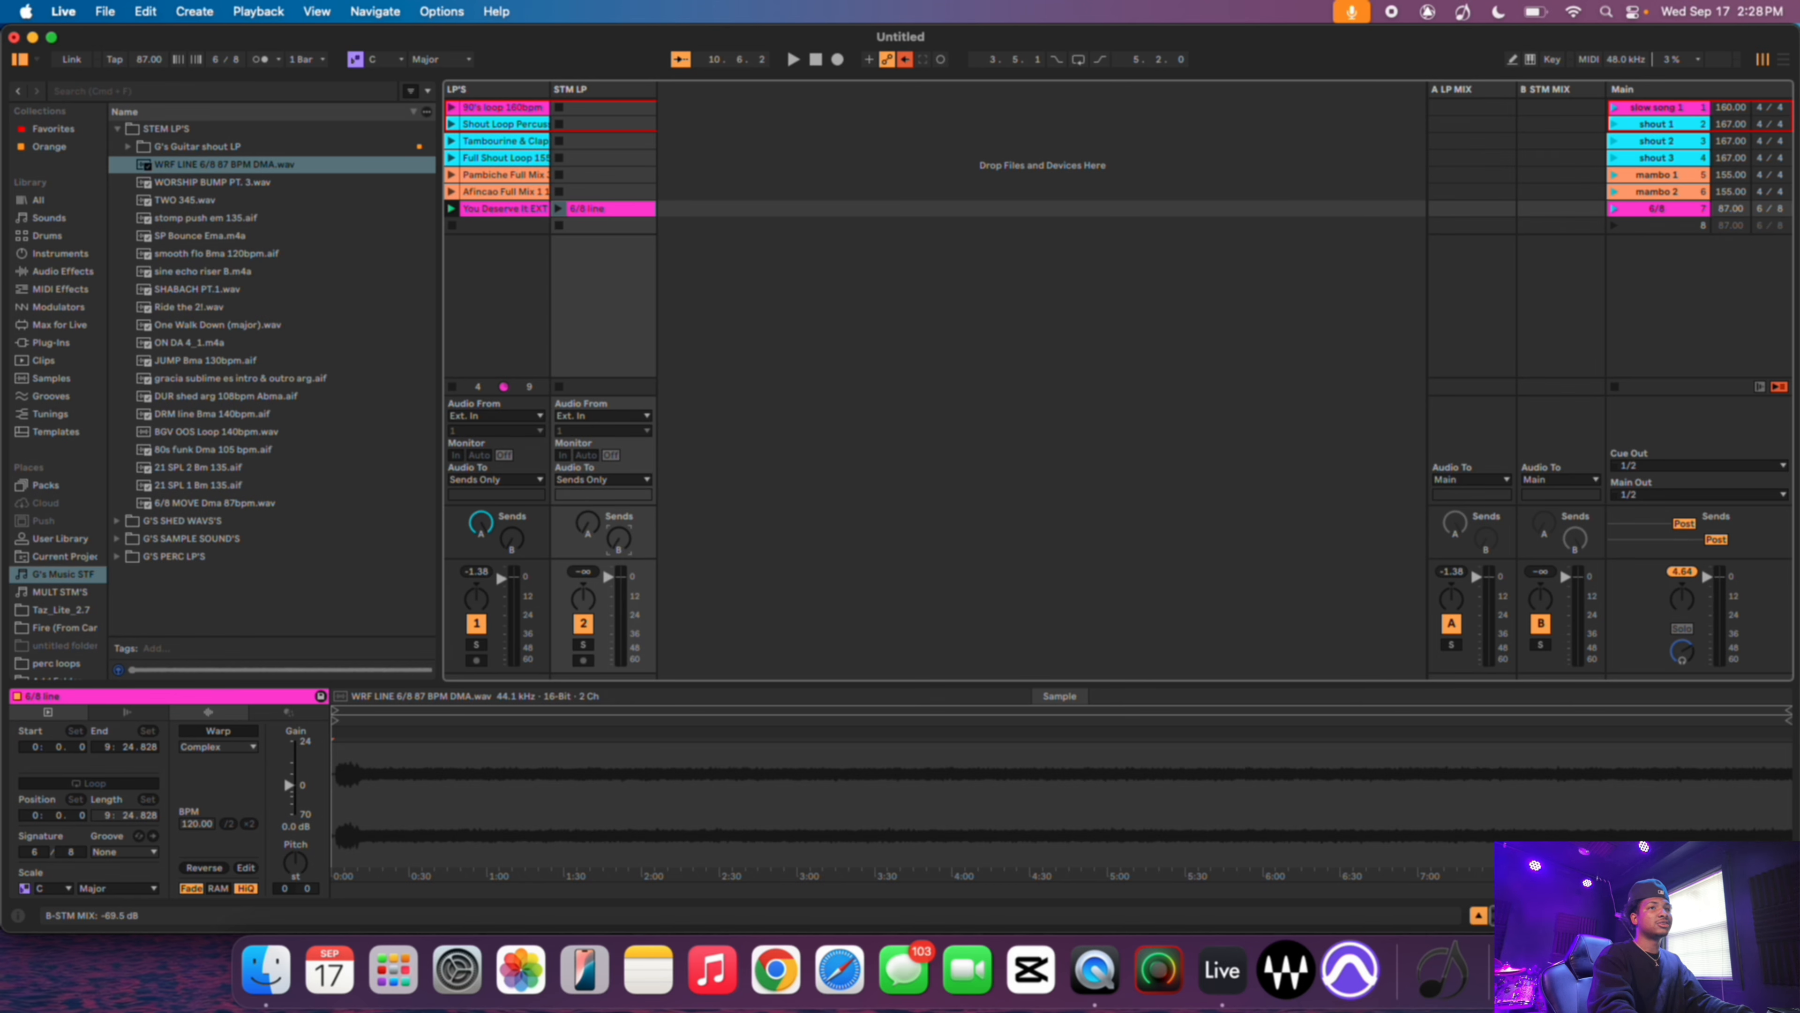
drag(619, 539, 619, 446)
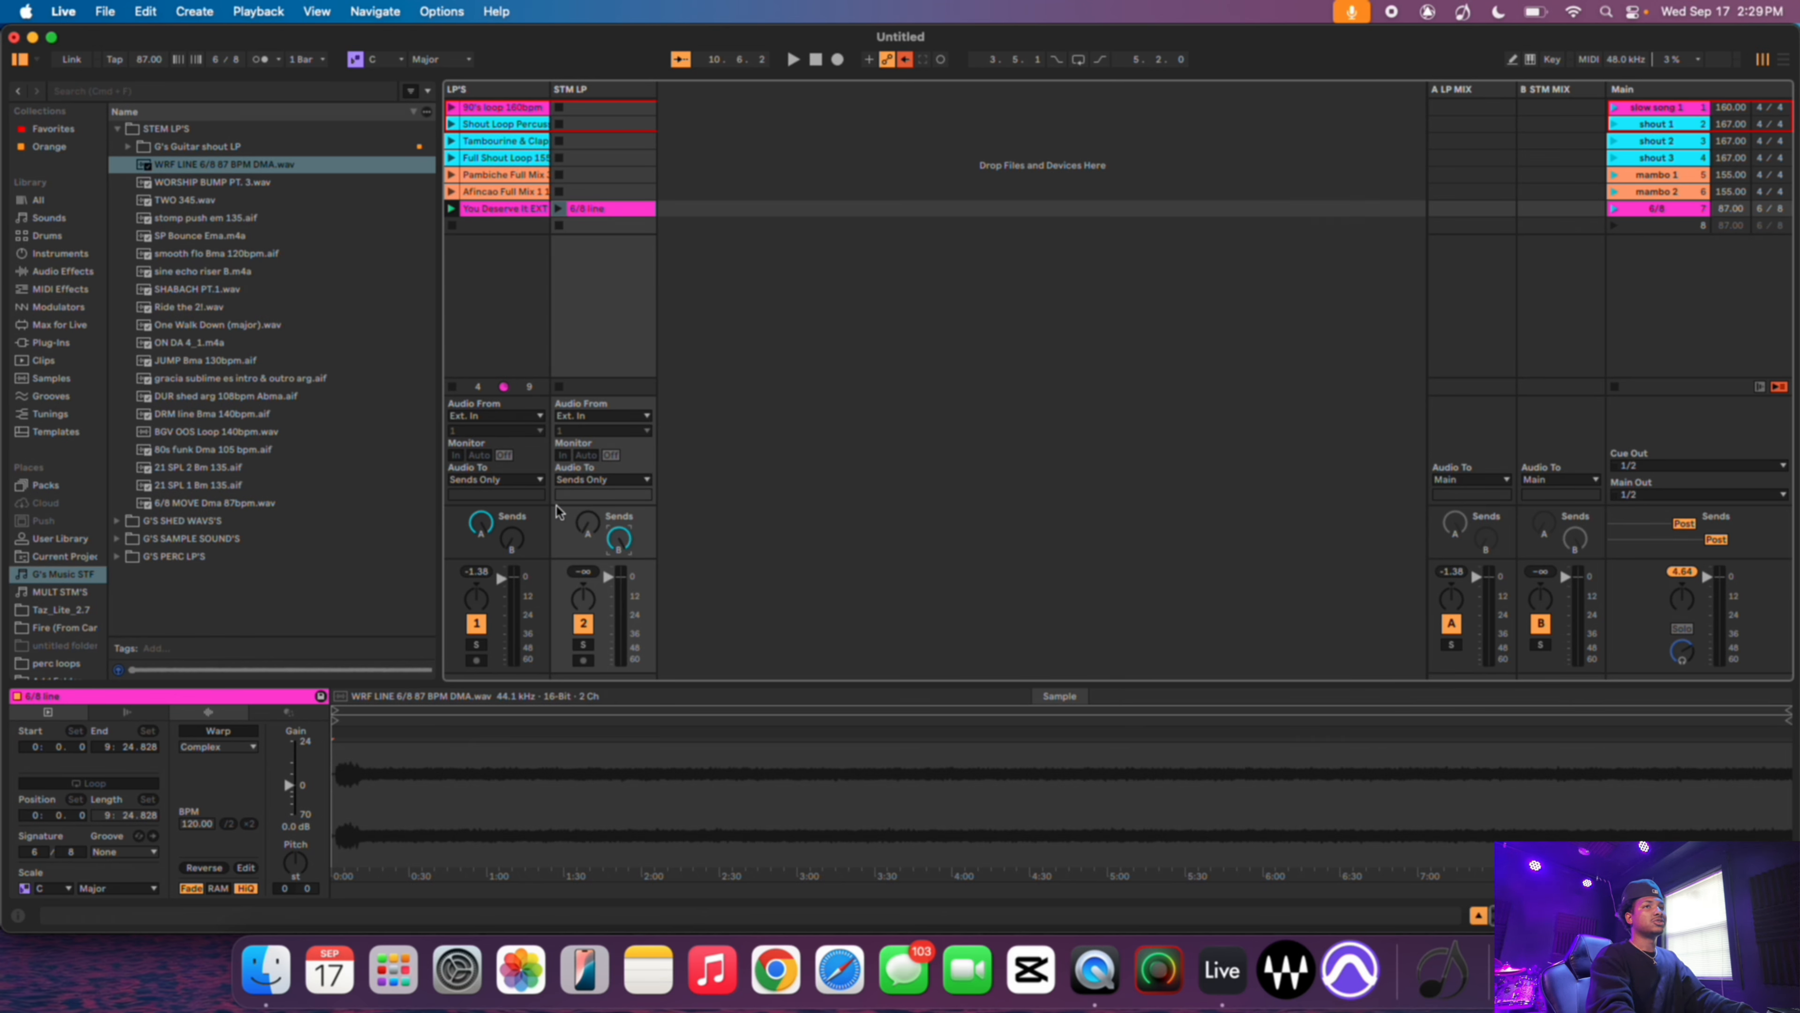
click(584, 625)
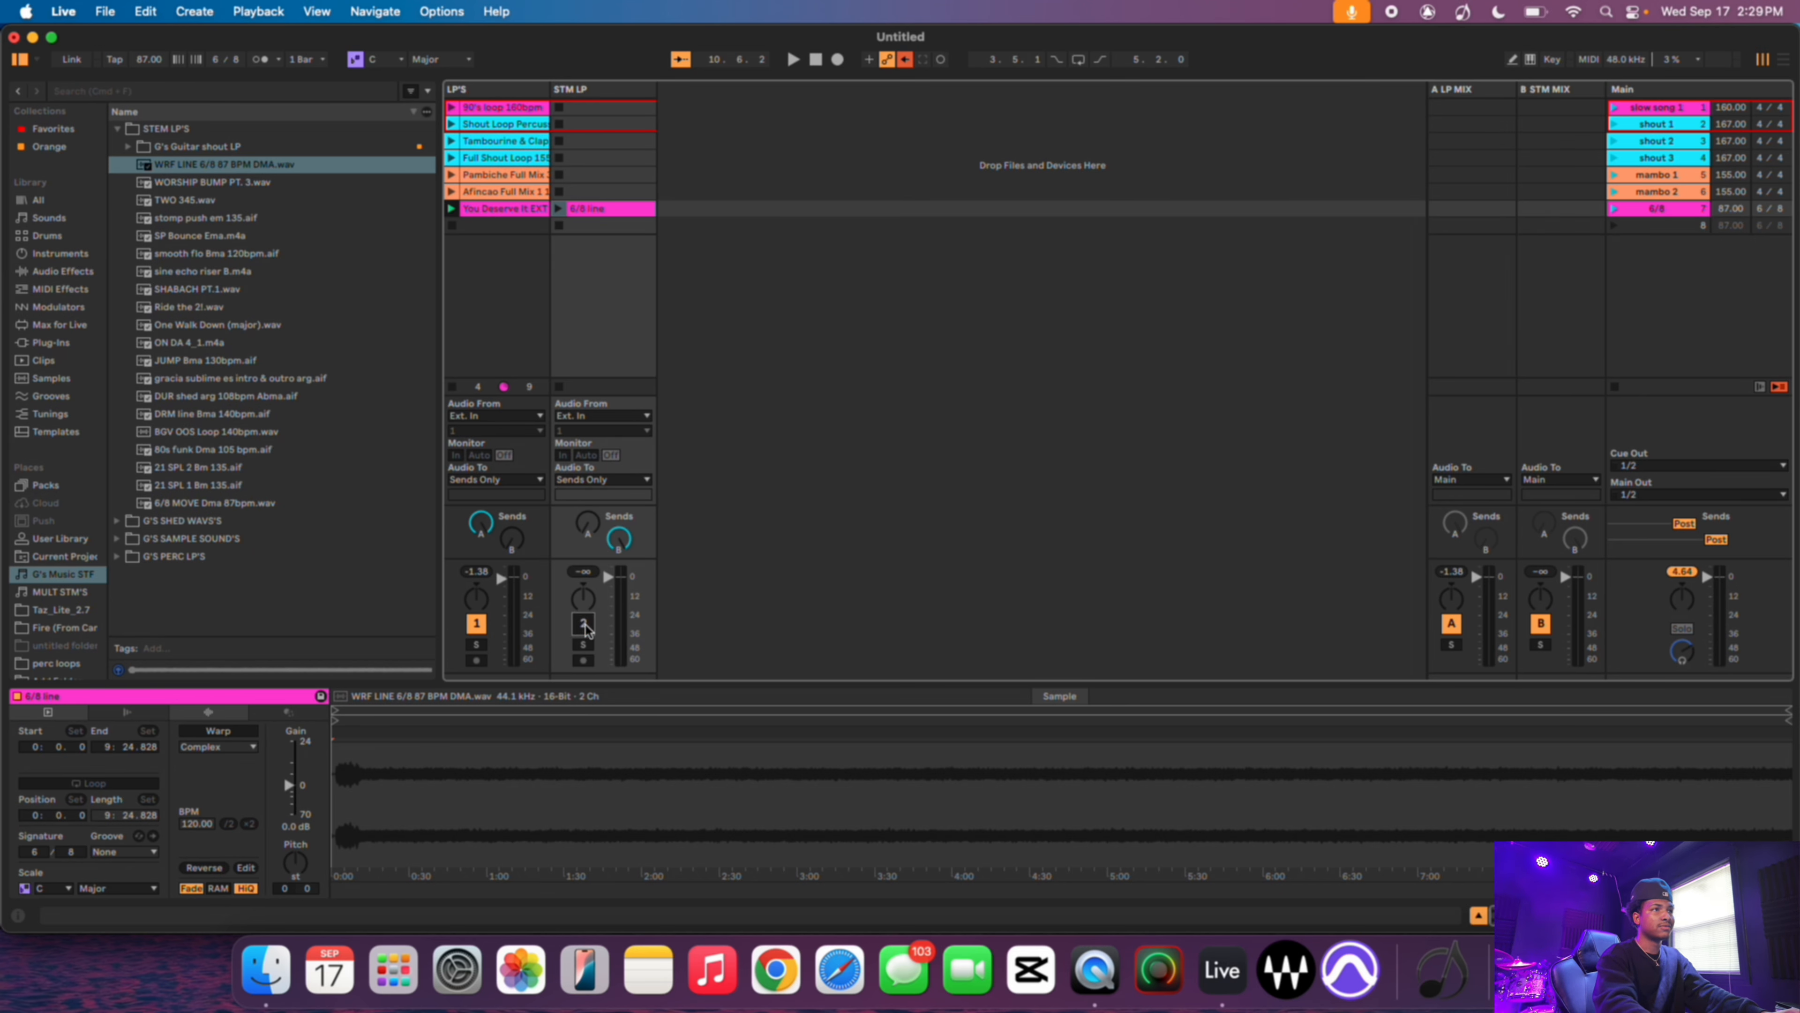
- Launch the 6/8 scene to preview it and stop playback
click(1613, 210)
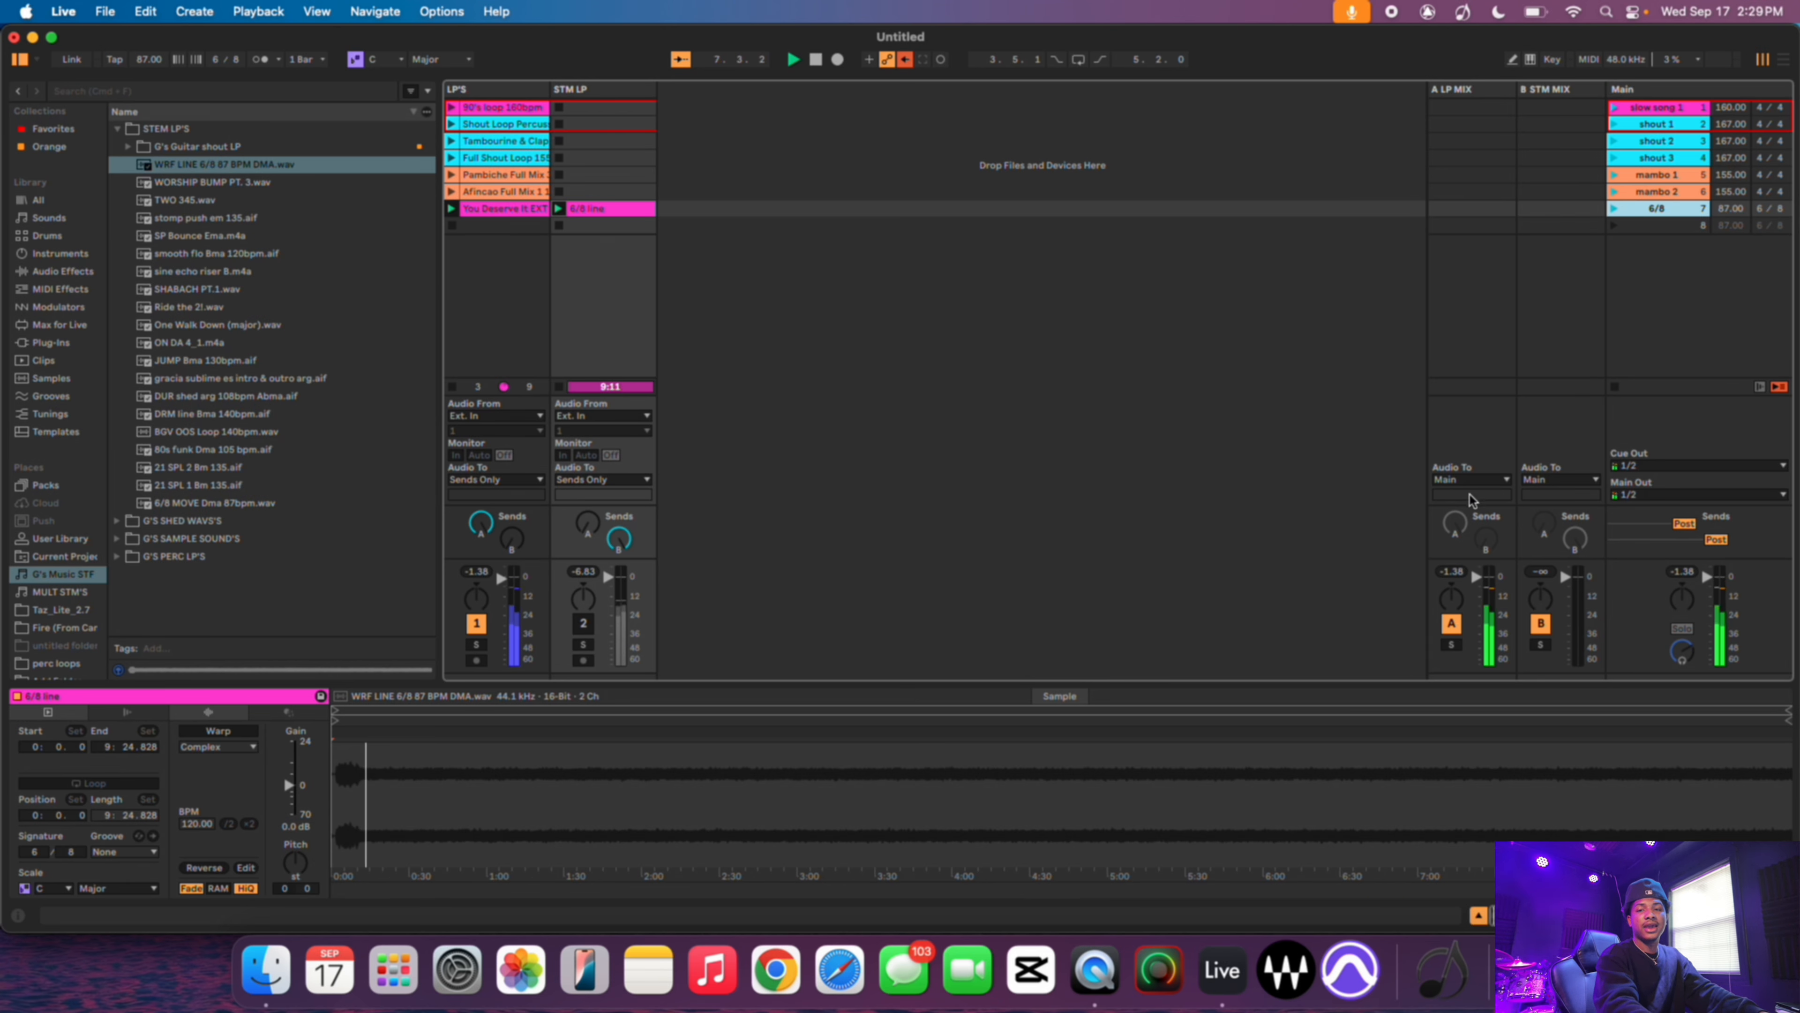
key(space)
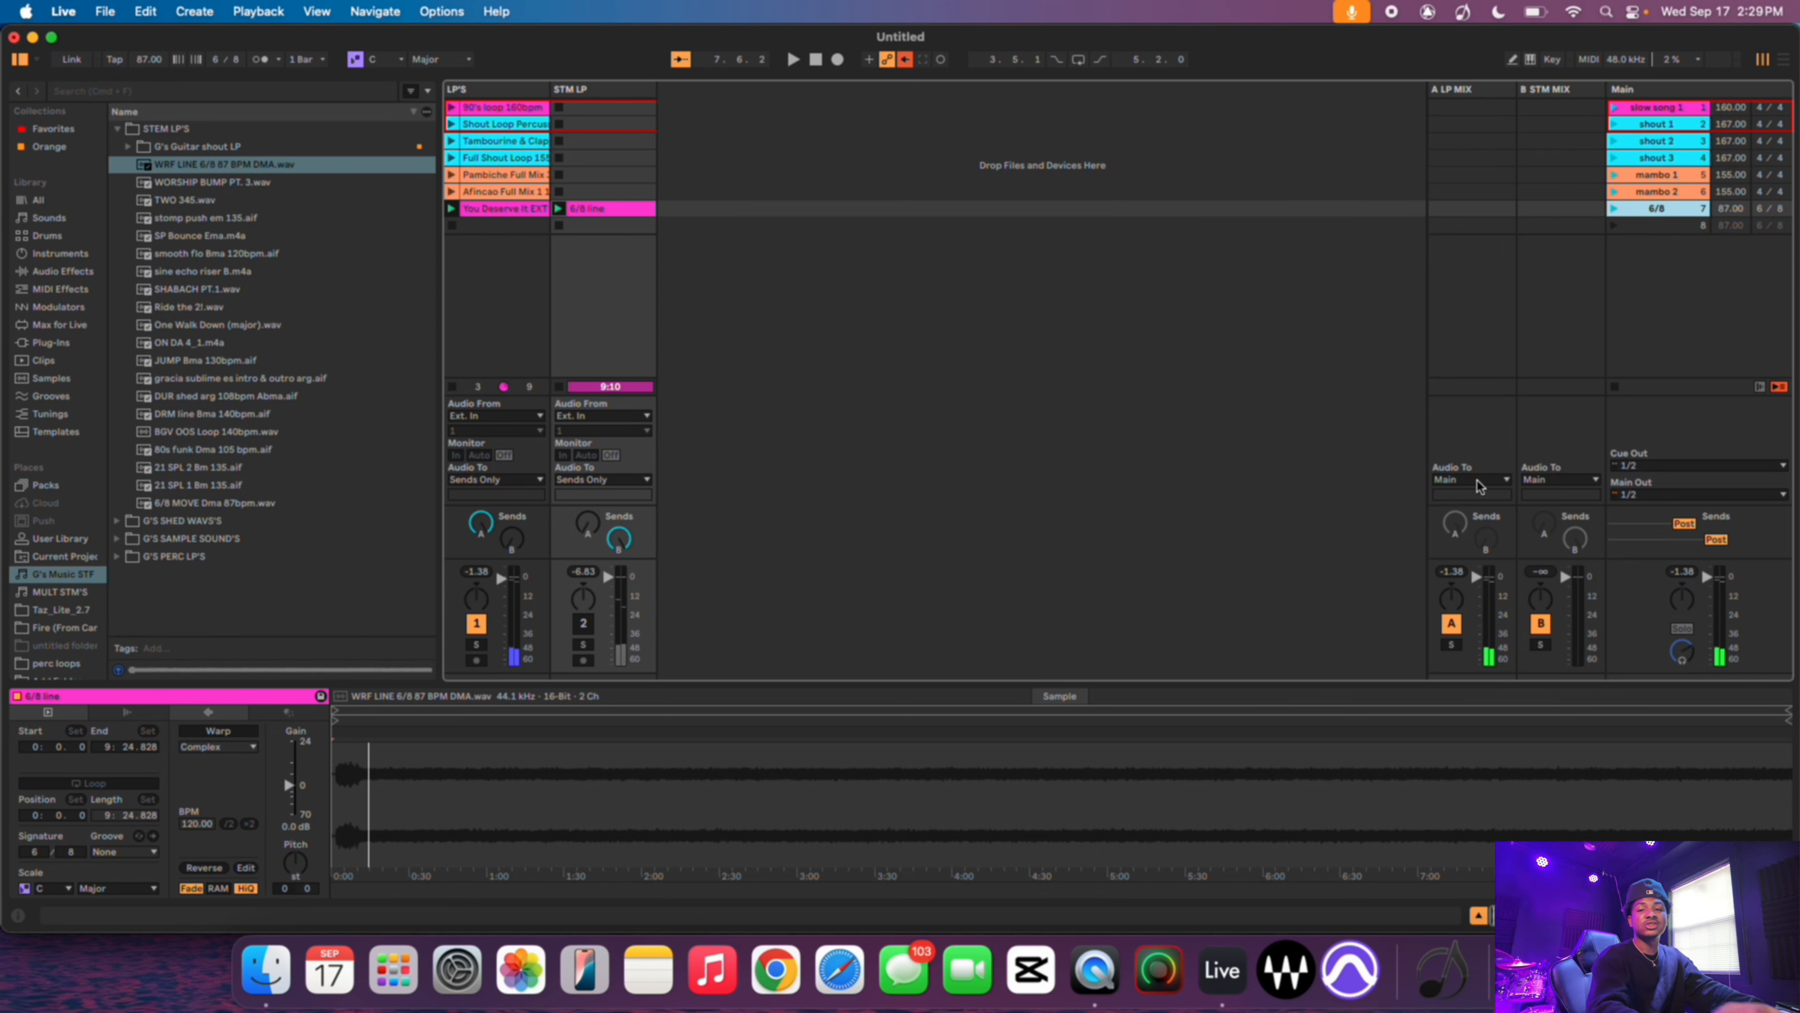
- Route the A LP MIX return's output to Ext. Out channels 1/2
click(1477, 480)
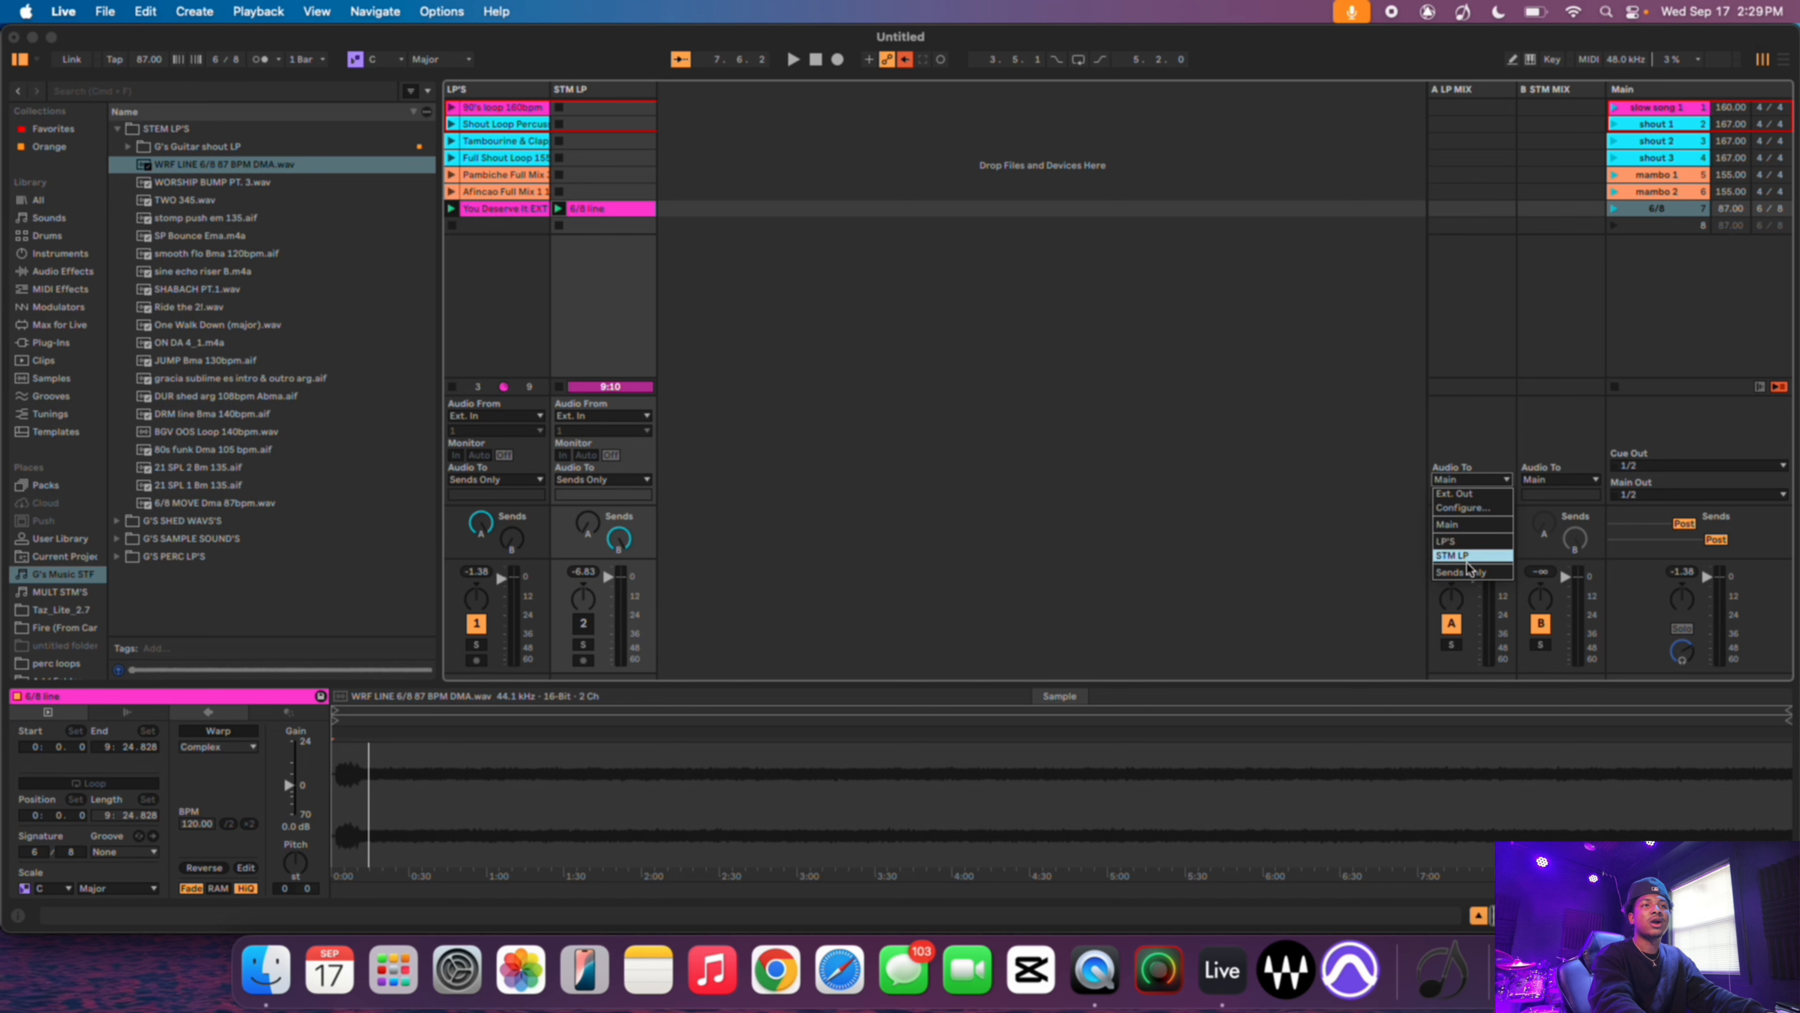
click(1470, 494)
click(1468, 495)
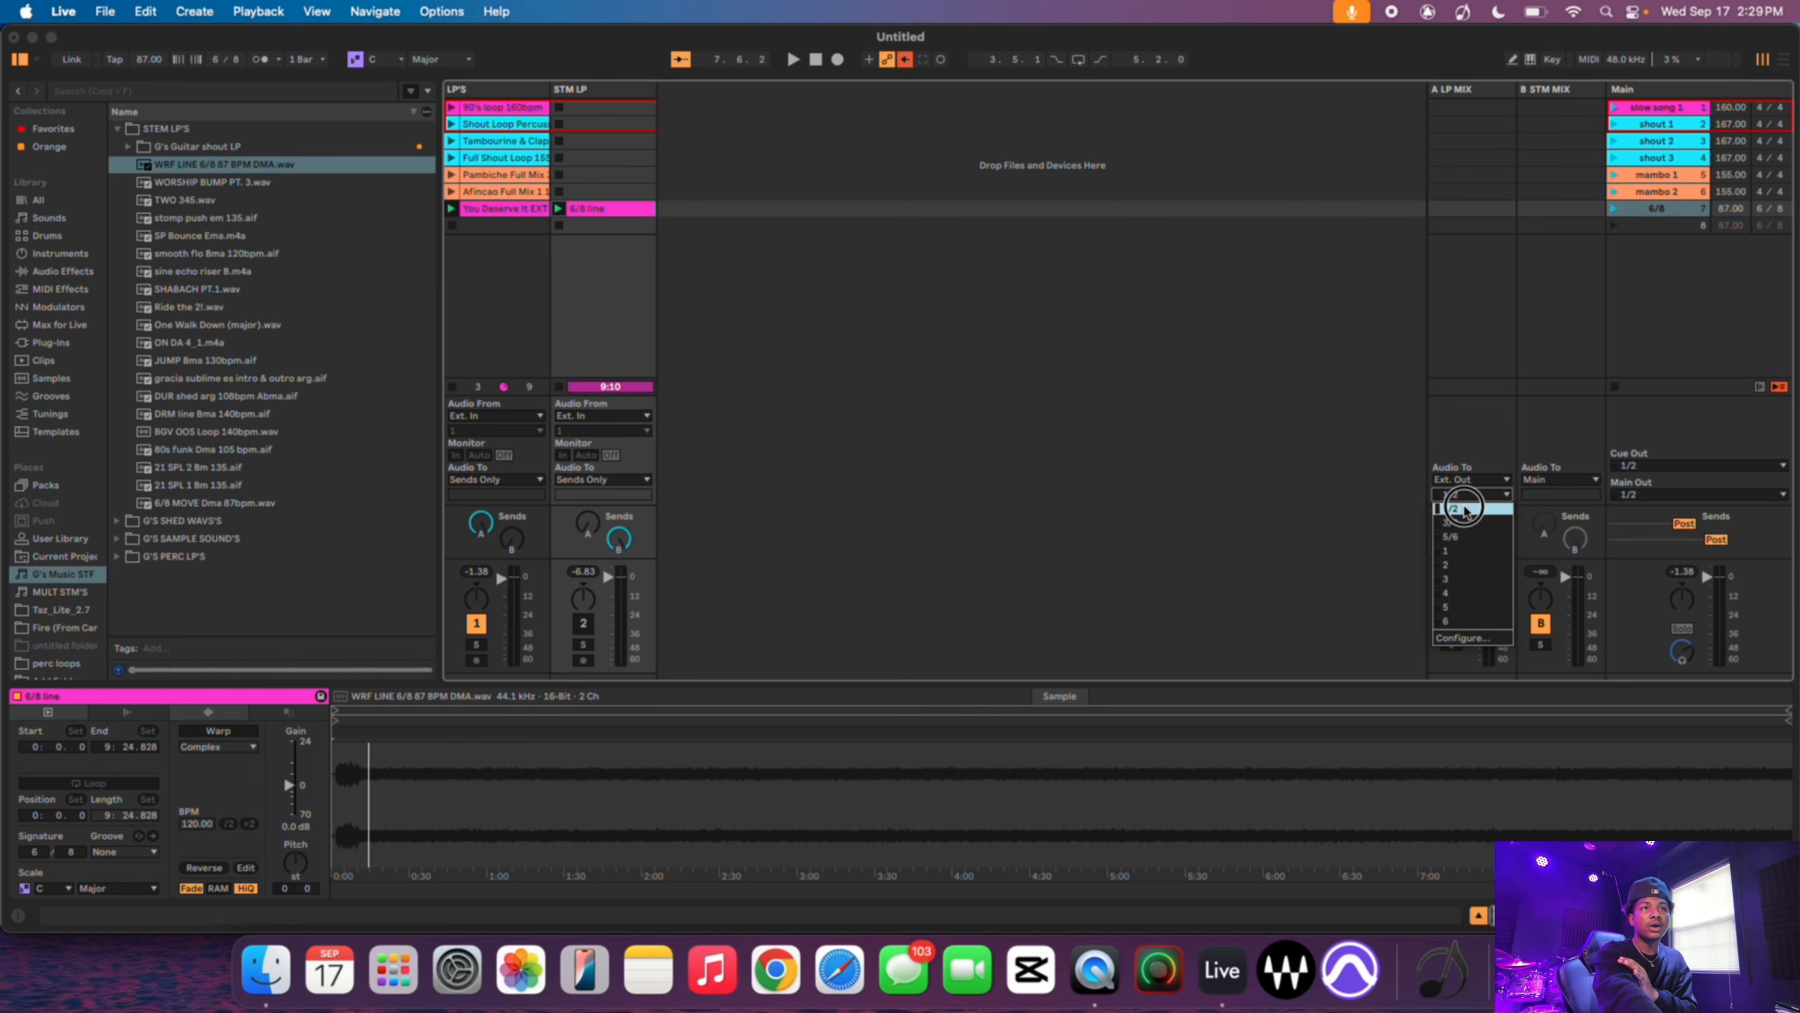
click(1464, 511)
- Route the B STM MIX return's output to Ext. Out channels 1/2
click(1544, 482)
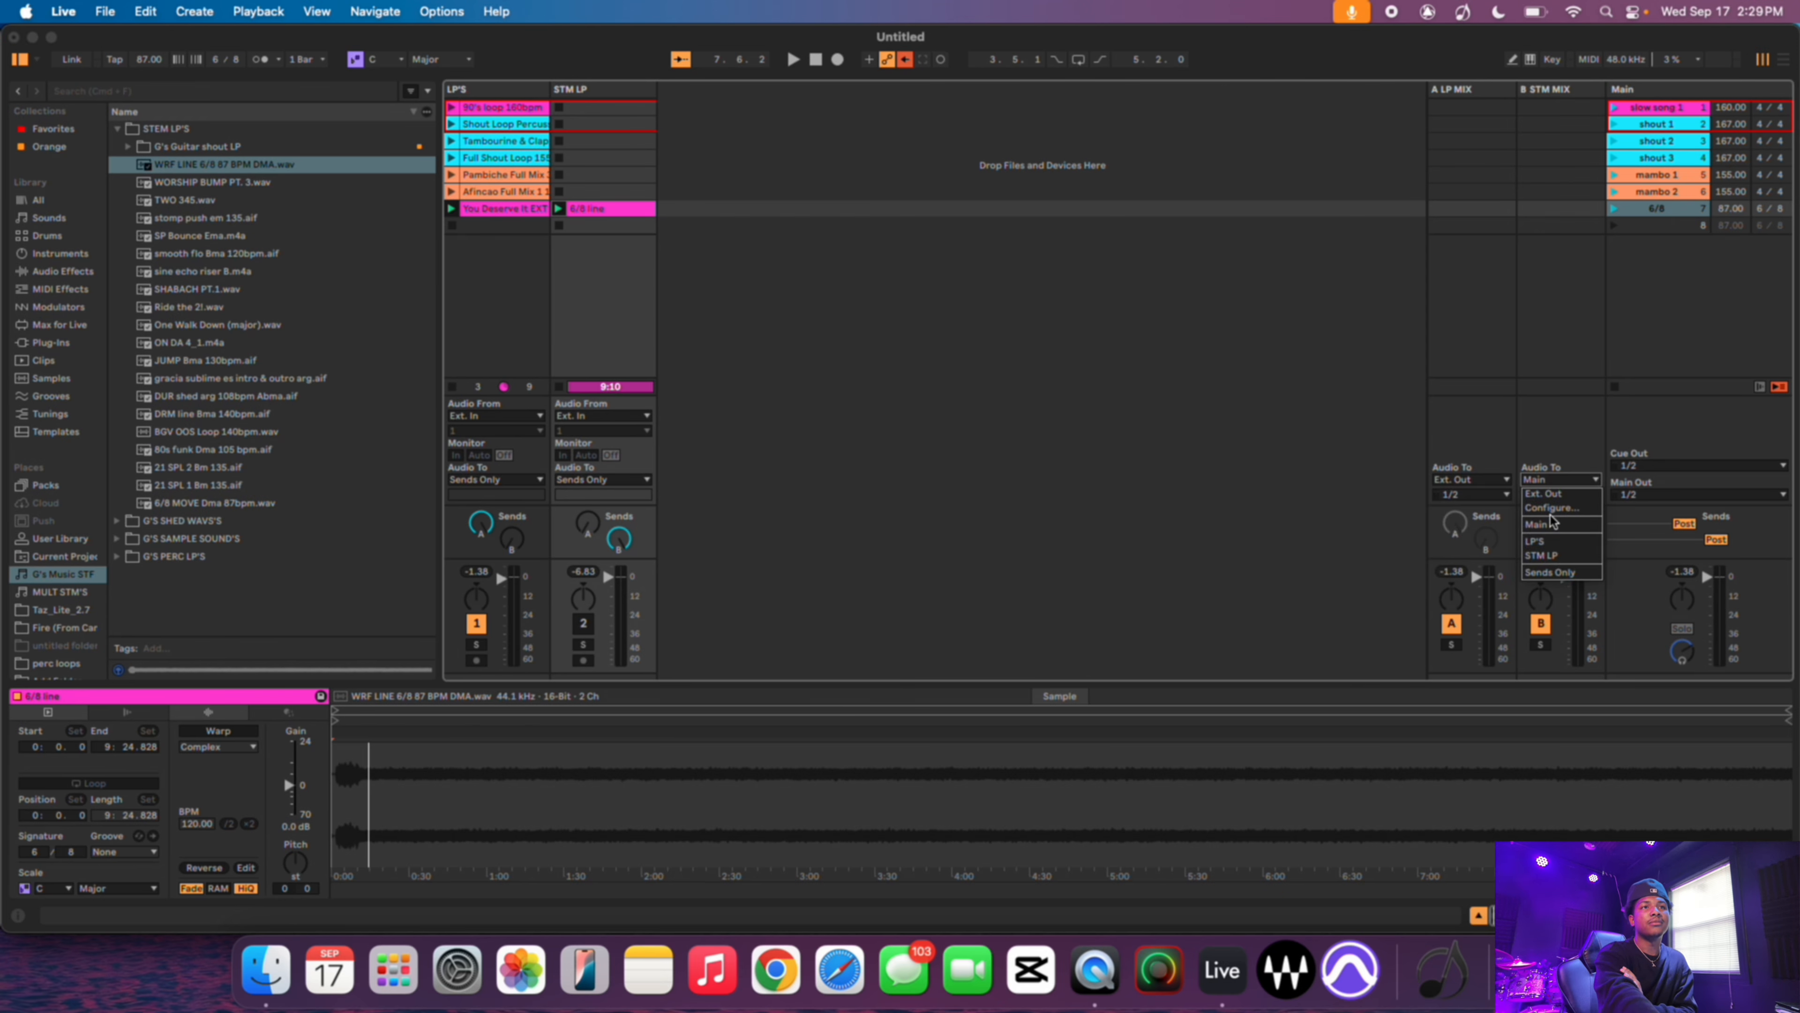
click(1553, 495)
click(1553, 494)
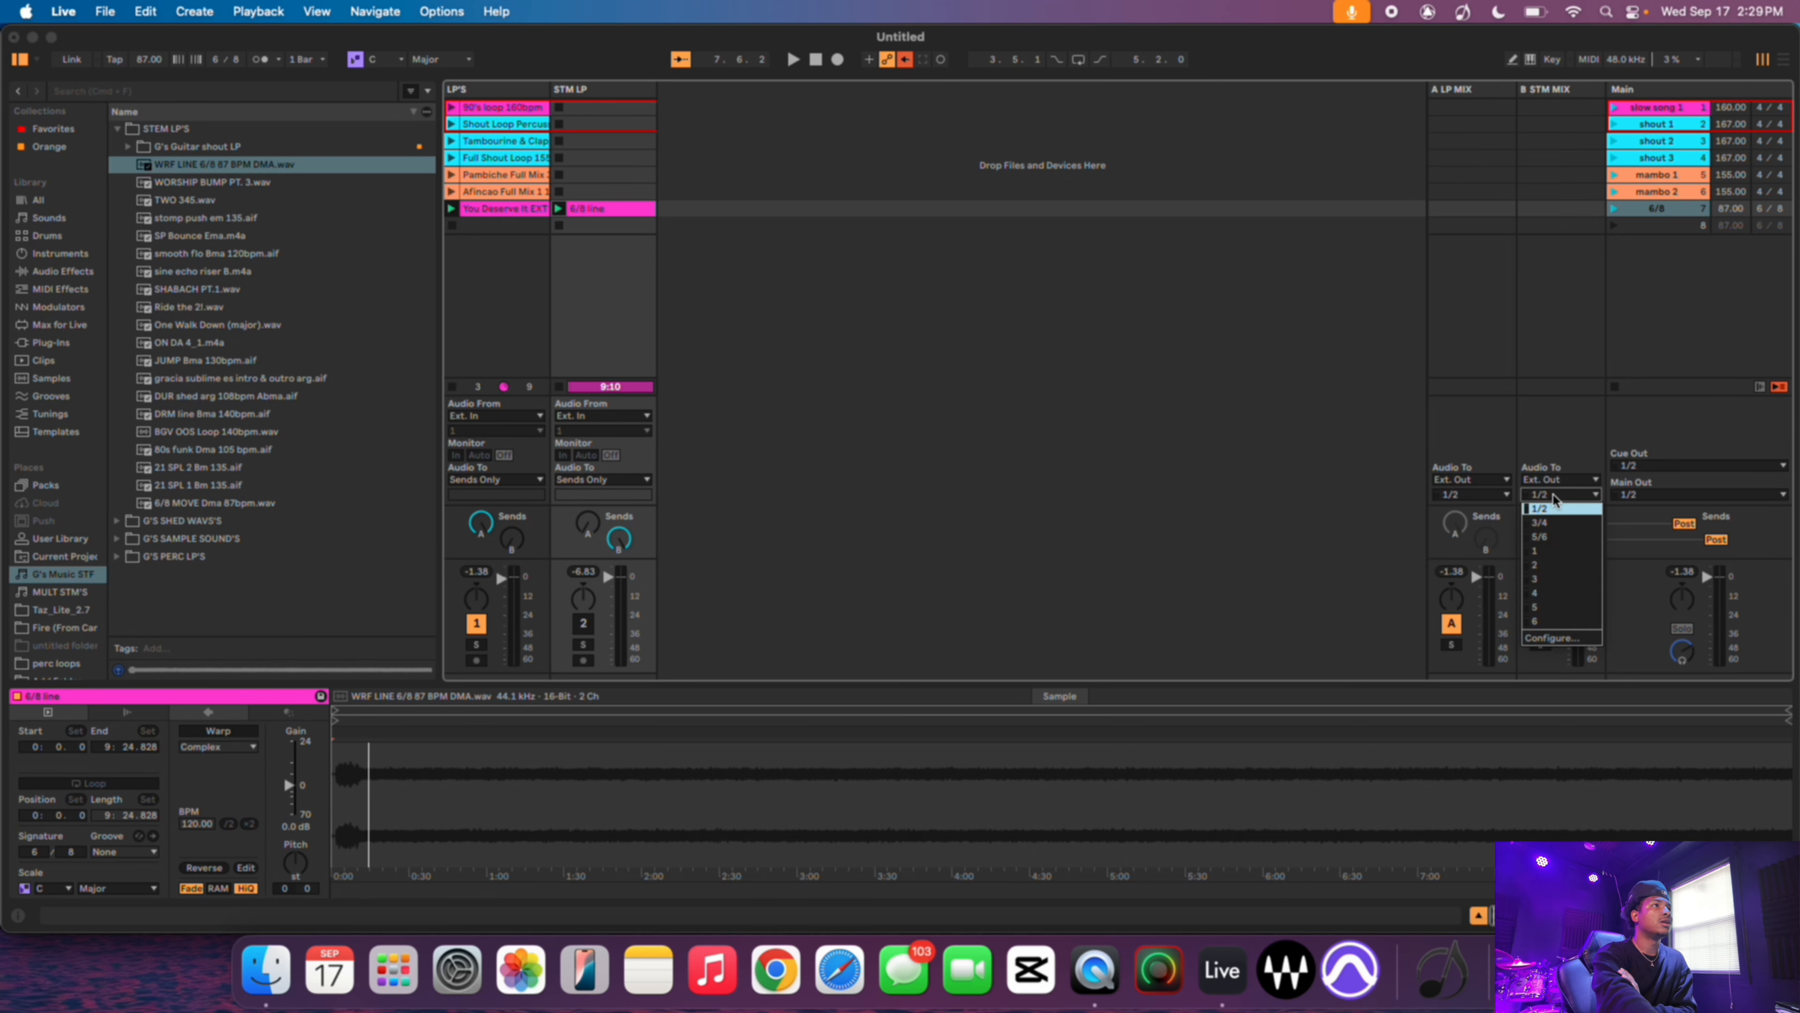
click(1552, 523)
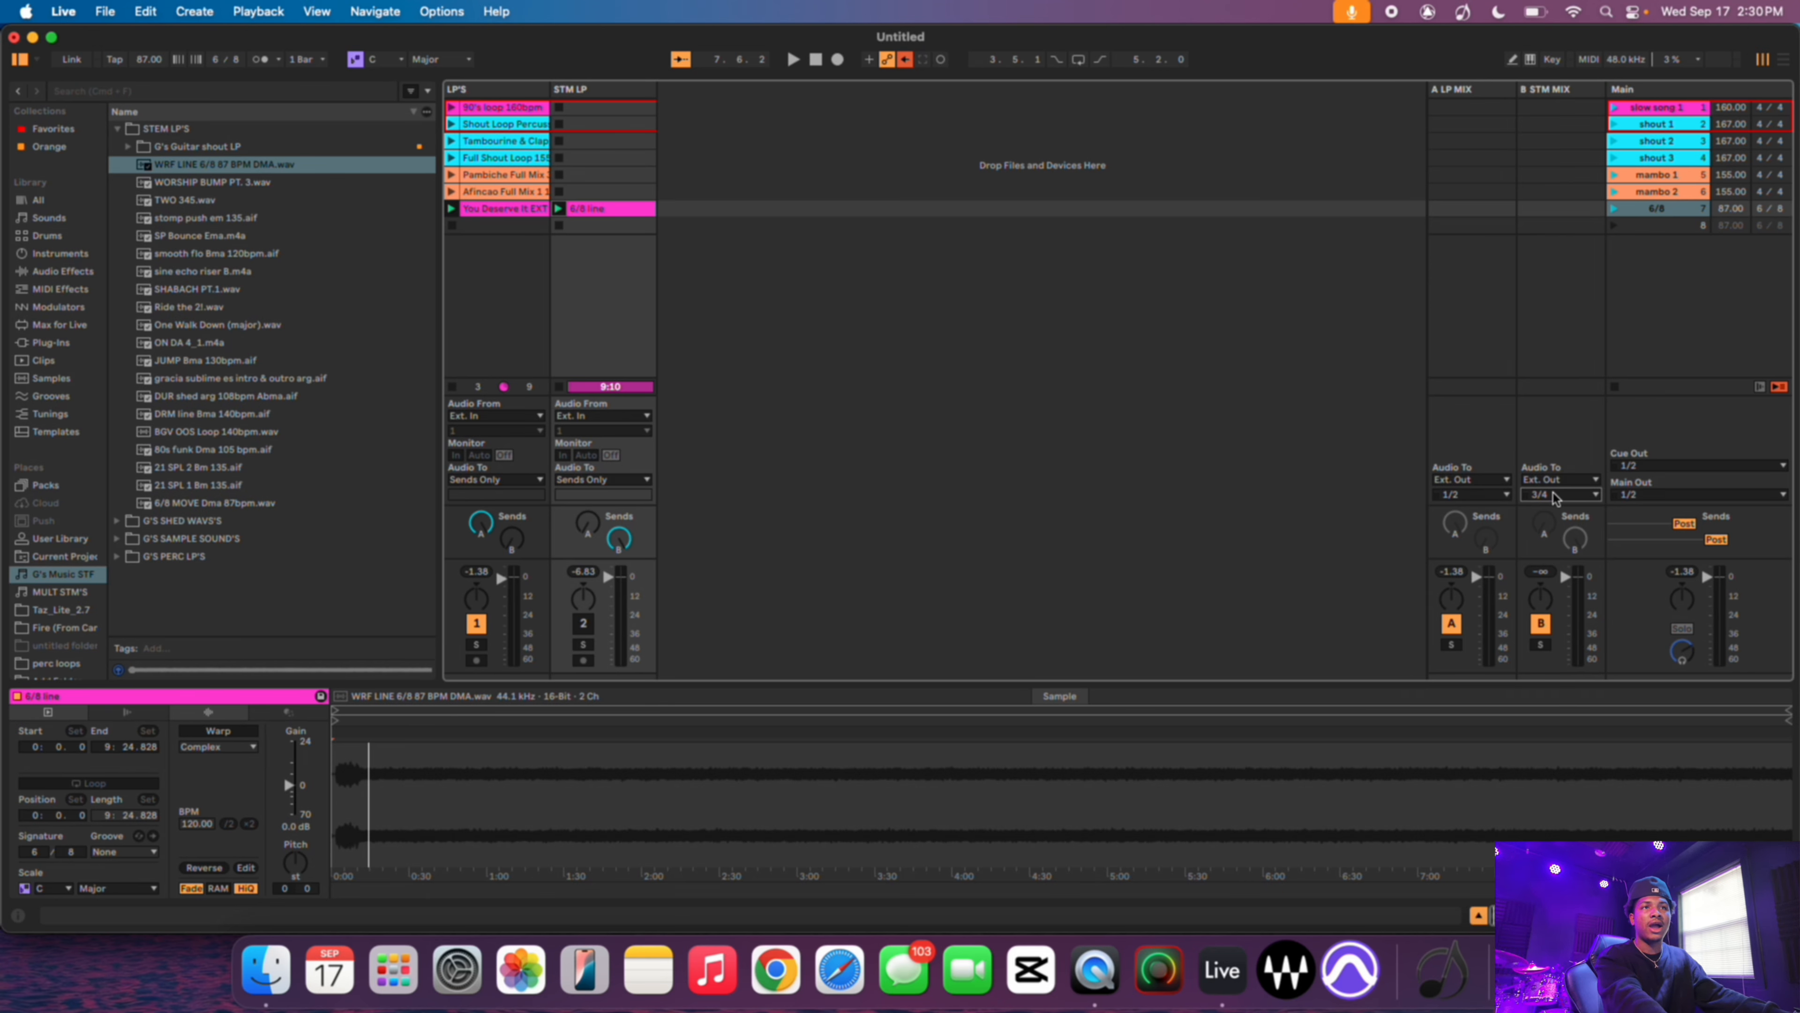
click(1554, 496)
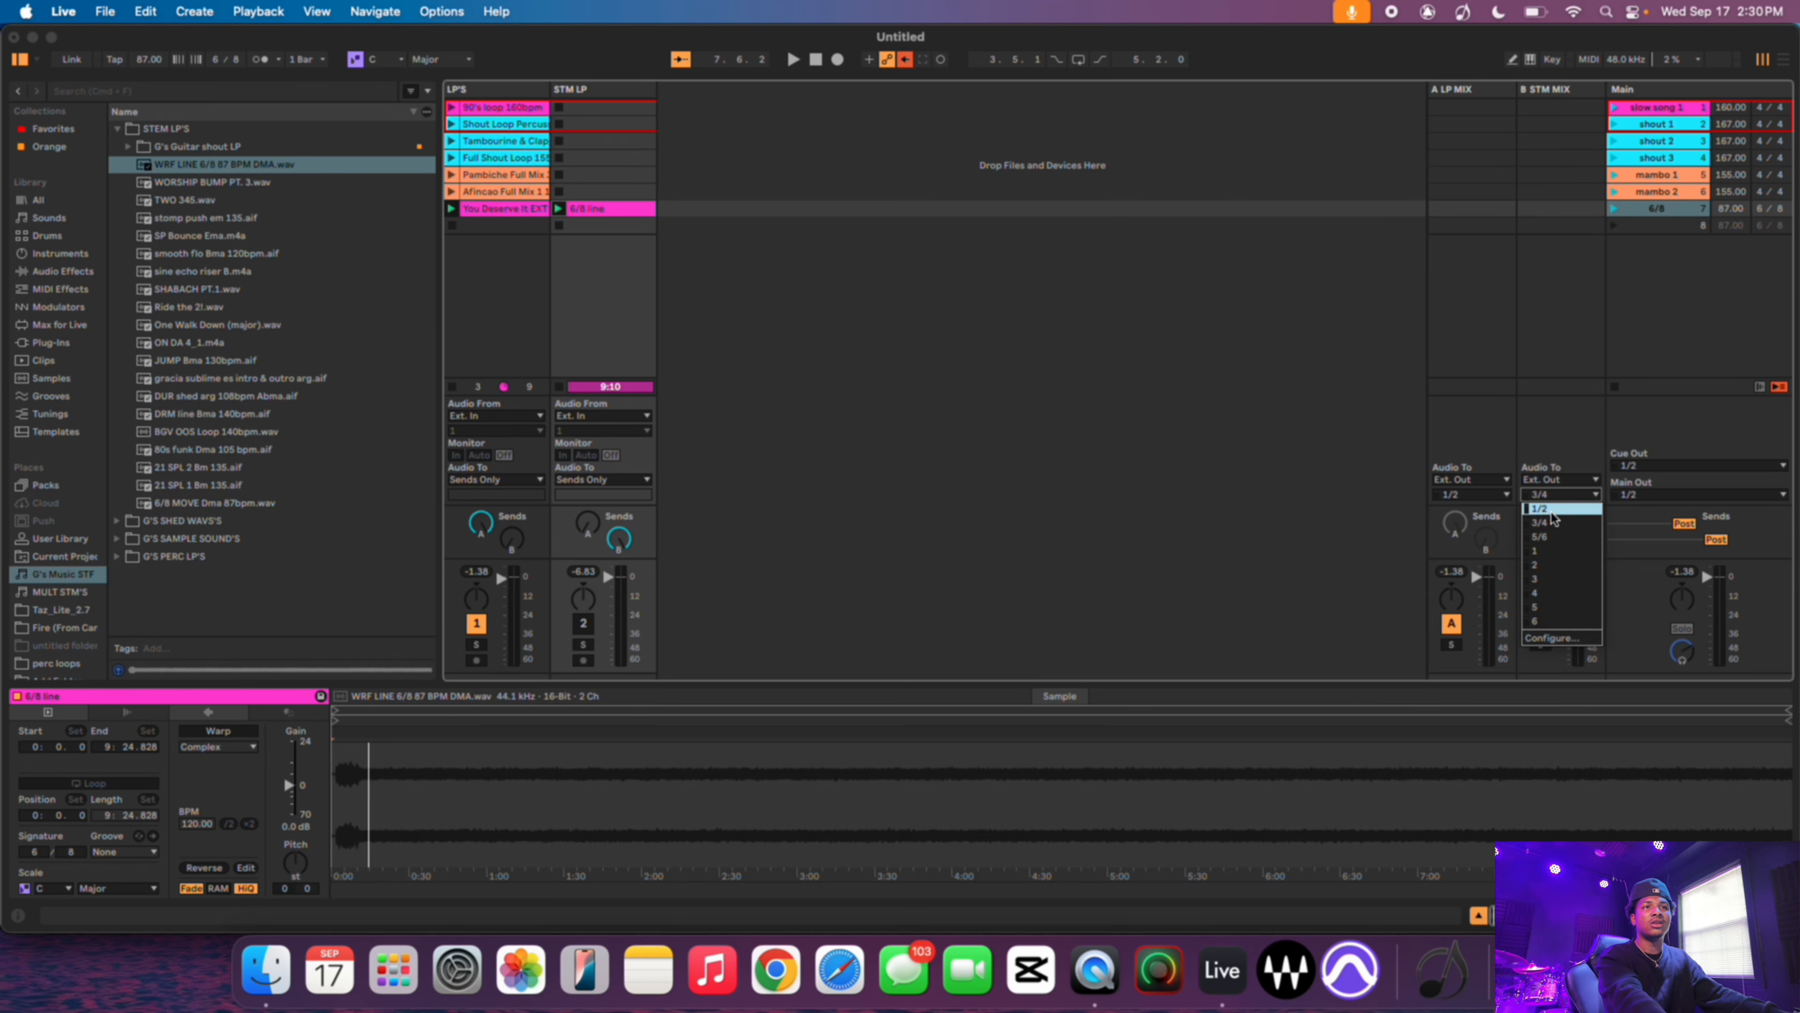
click(1552, 511)
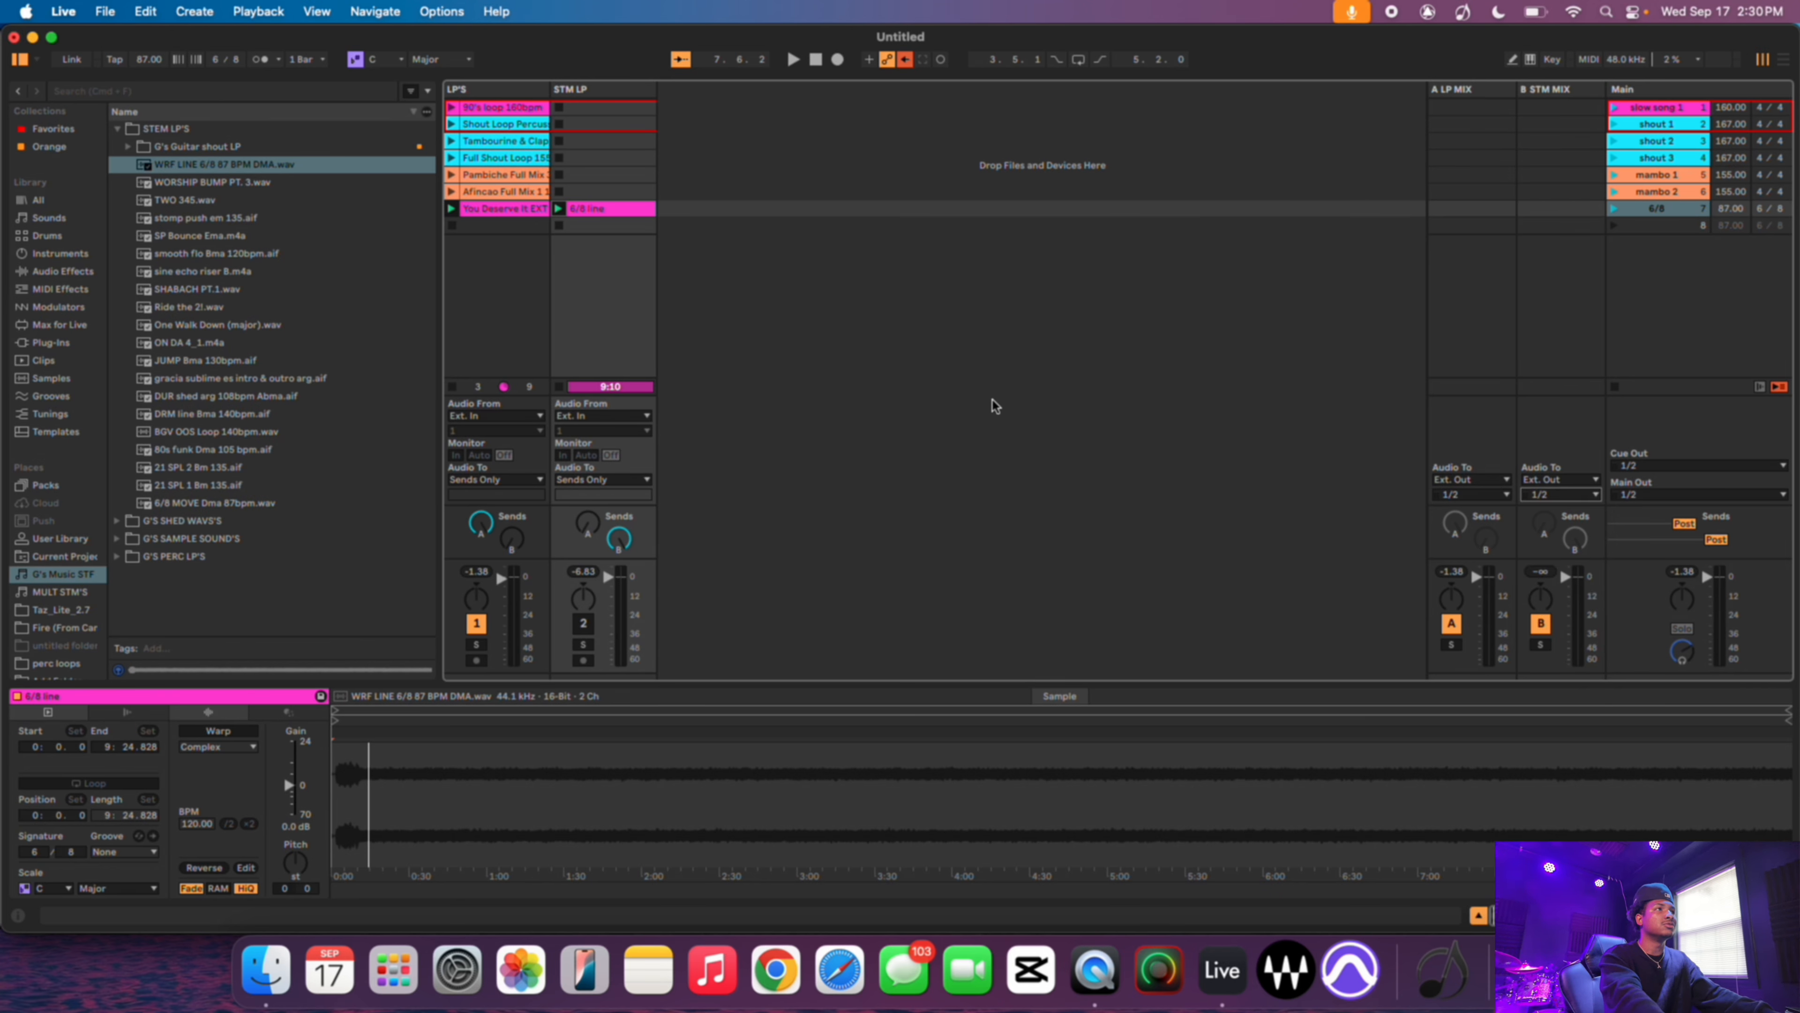
- Open the 6/8 line clip and enable warping and looping
double_click(590, 210)
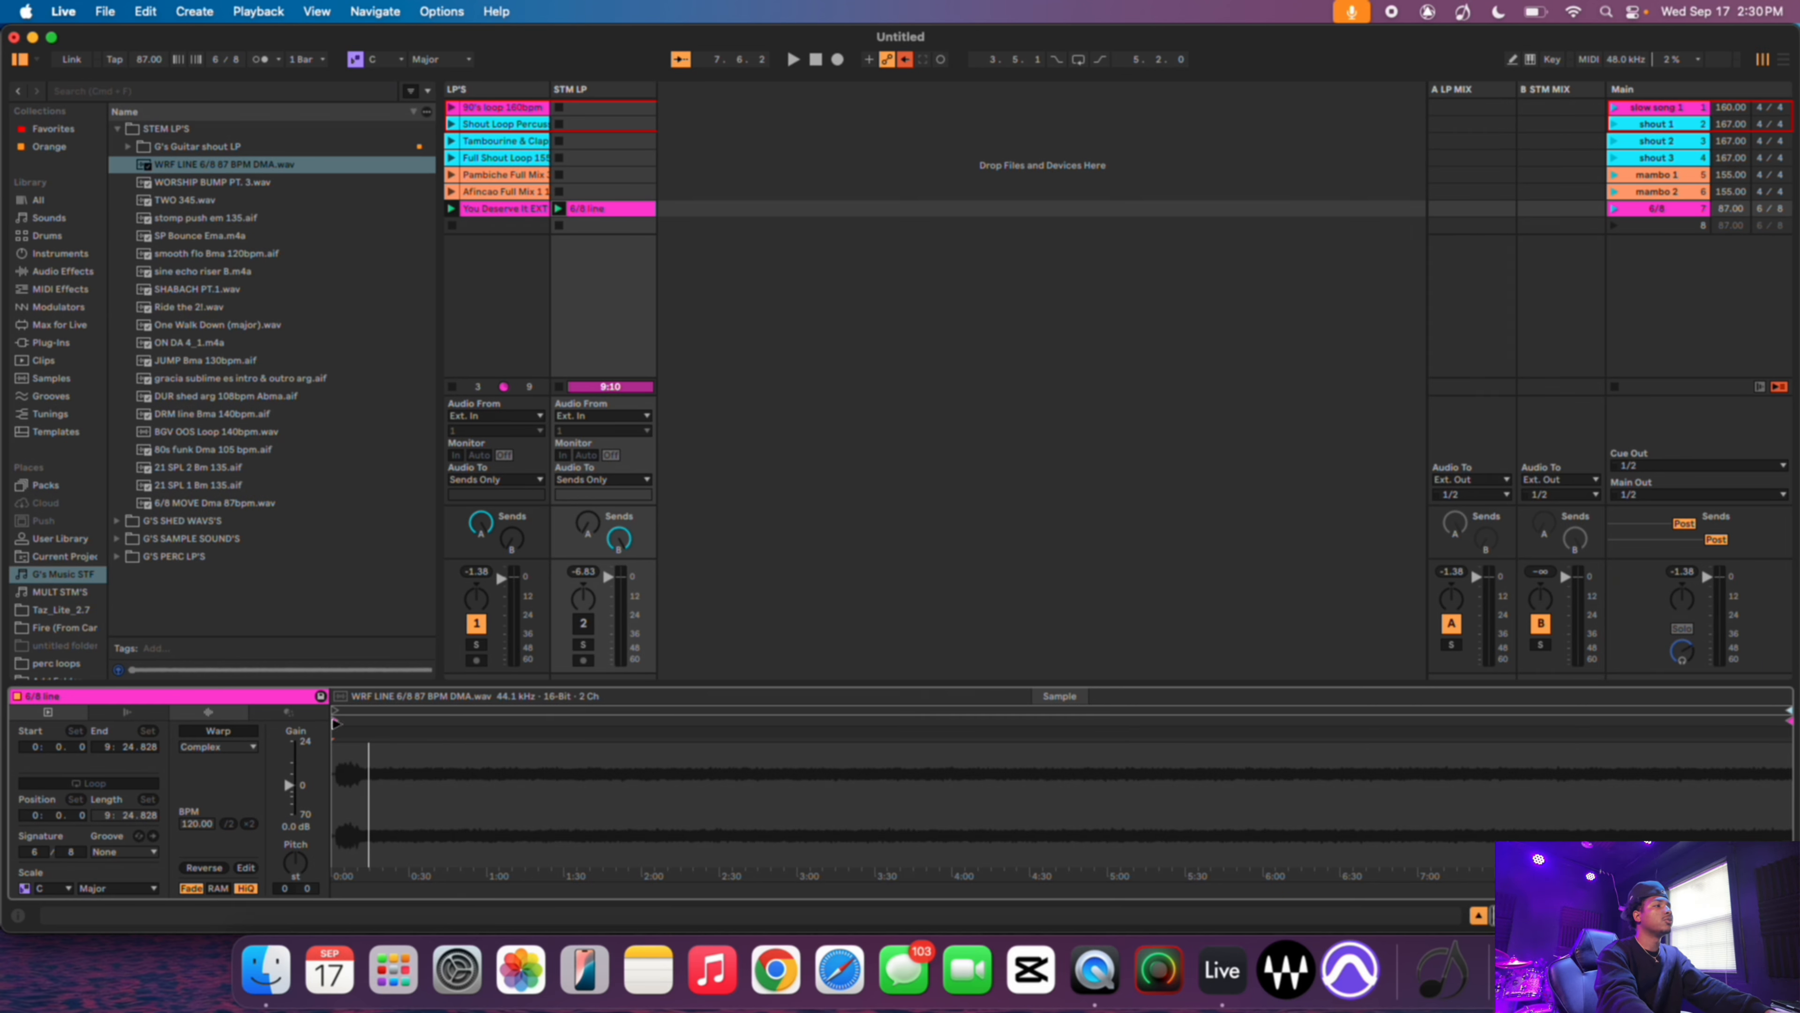
click(232, 731)
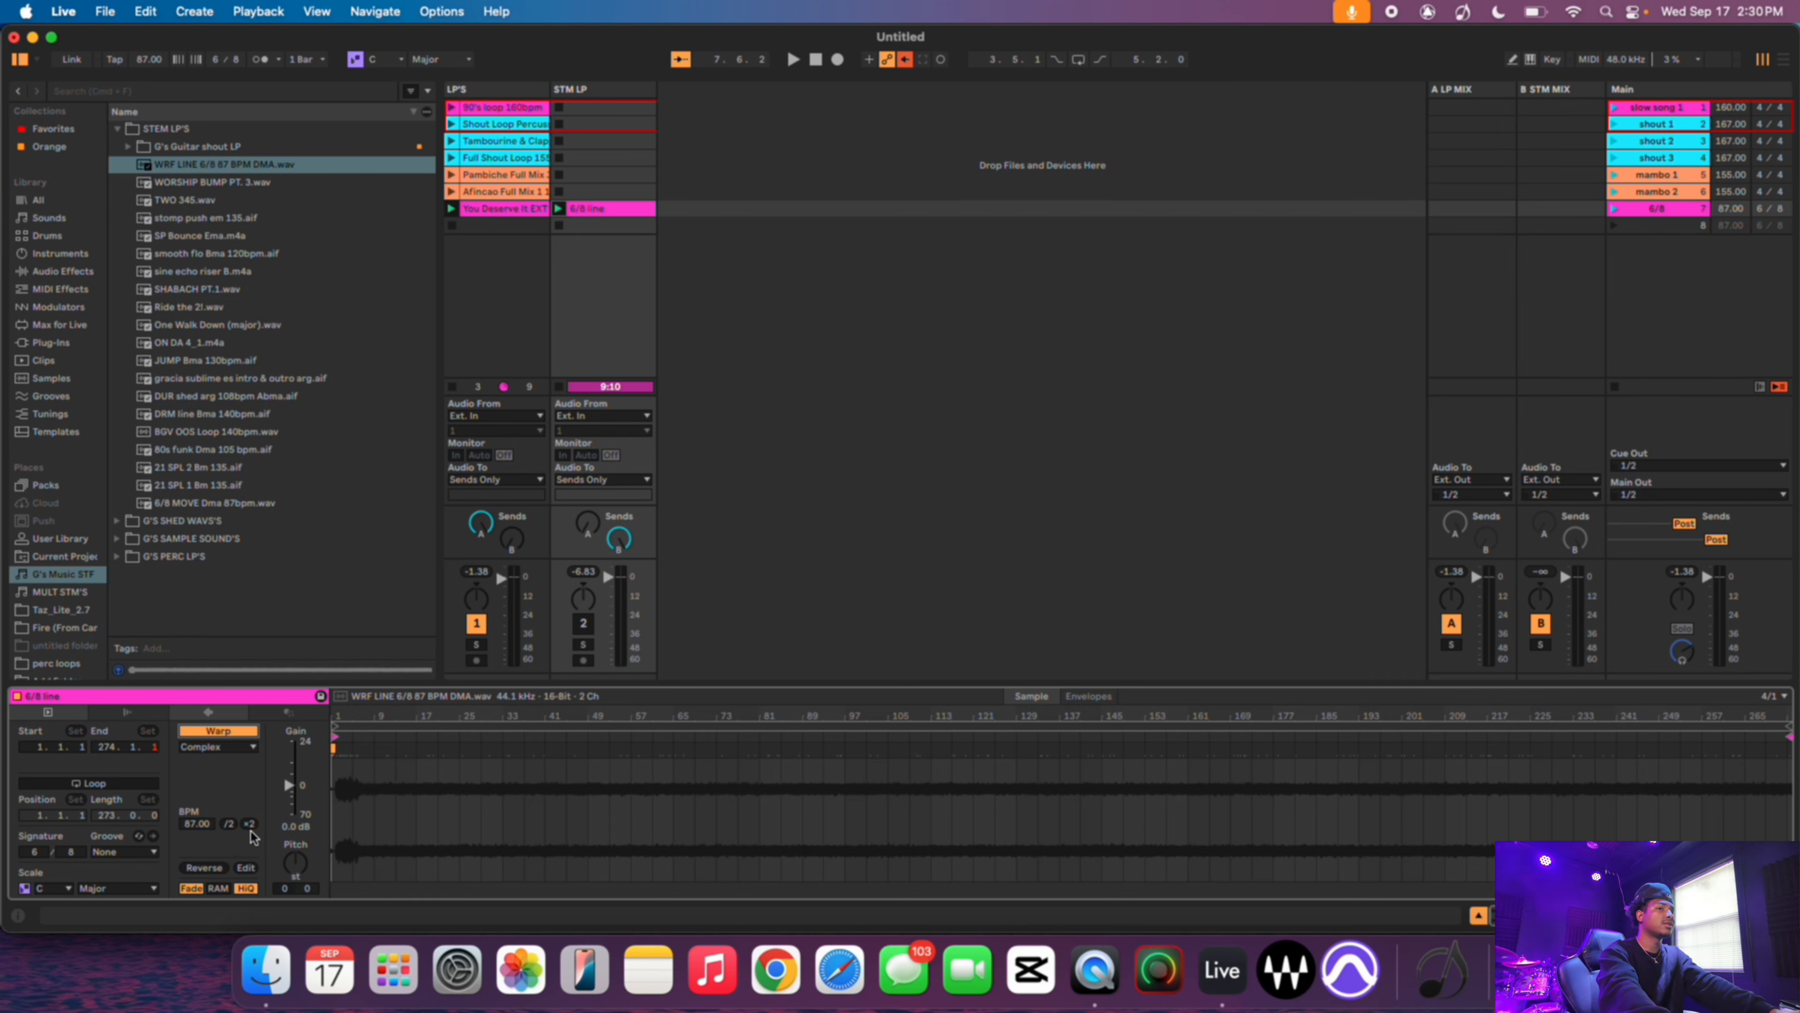
click(131, 783)
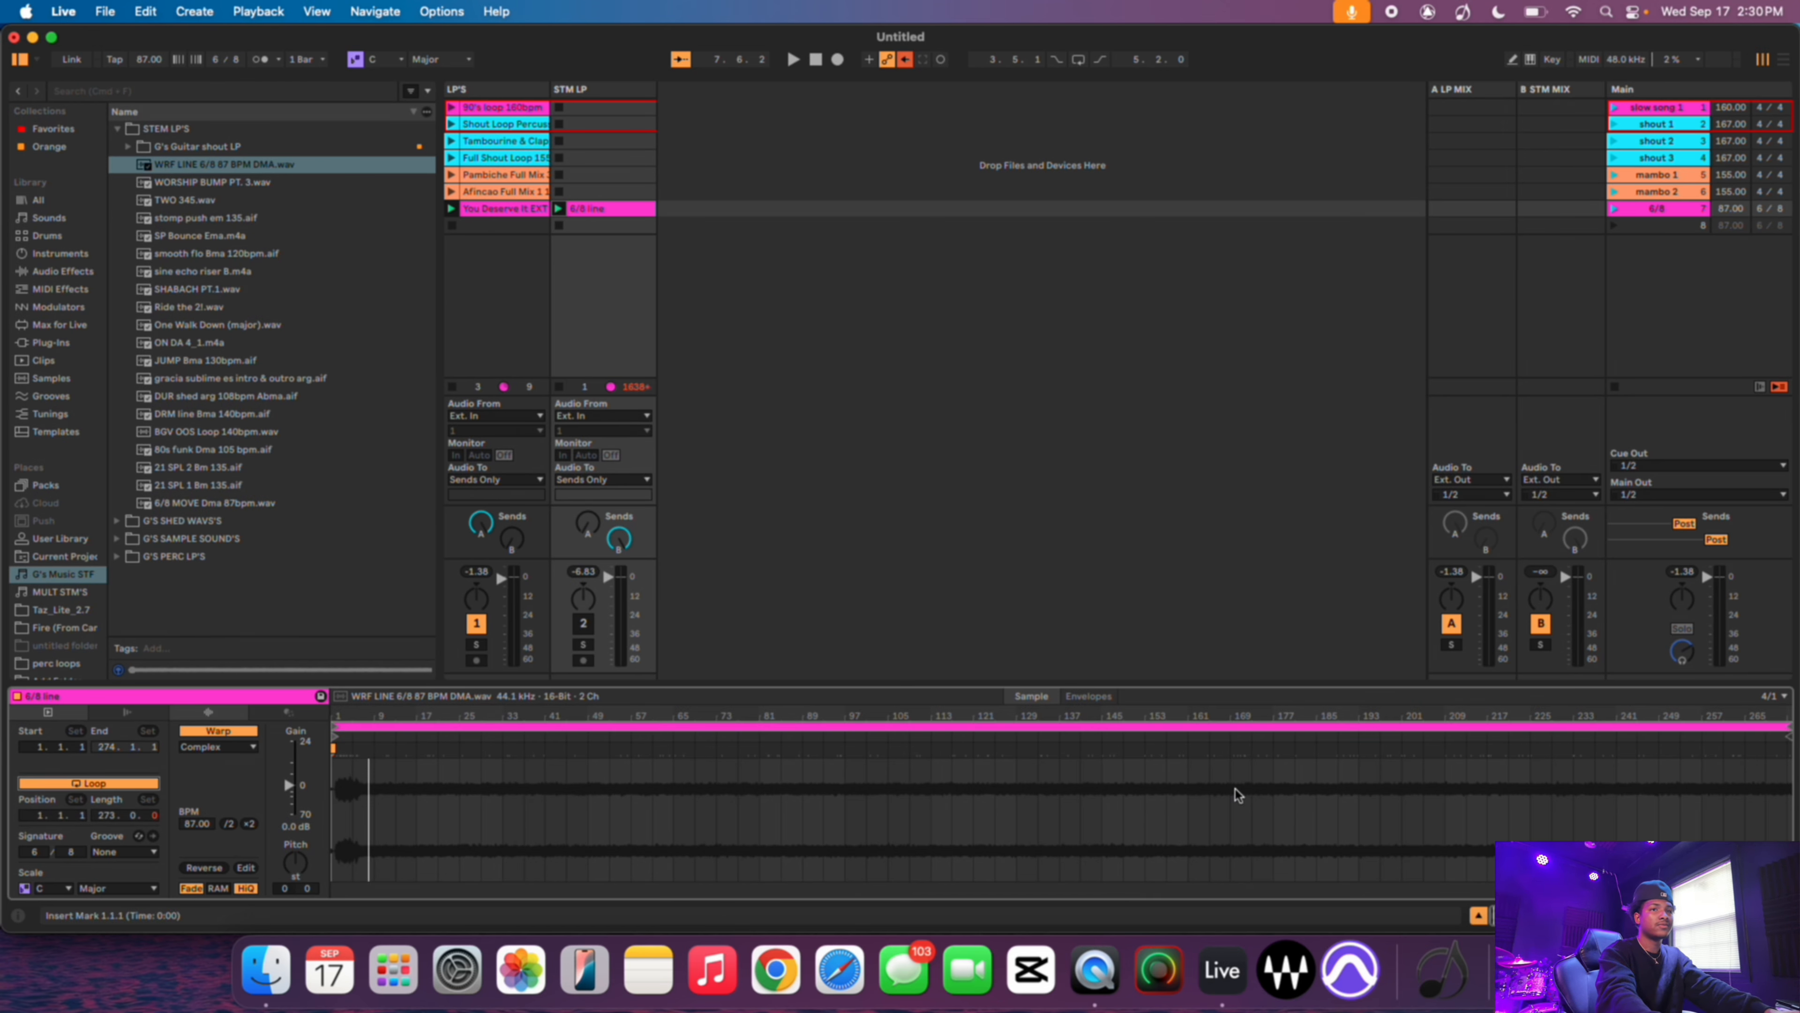
- Set the clip's loop to an 8-bar region and move its start to bar 2
drag(1768, 764, 370, 842)
scroll(369, 841, up, 8)
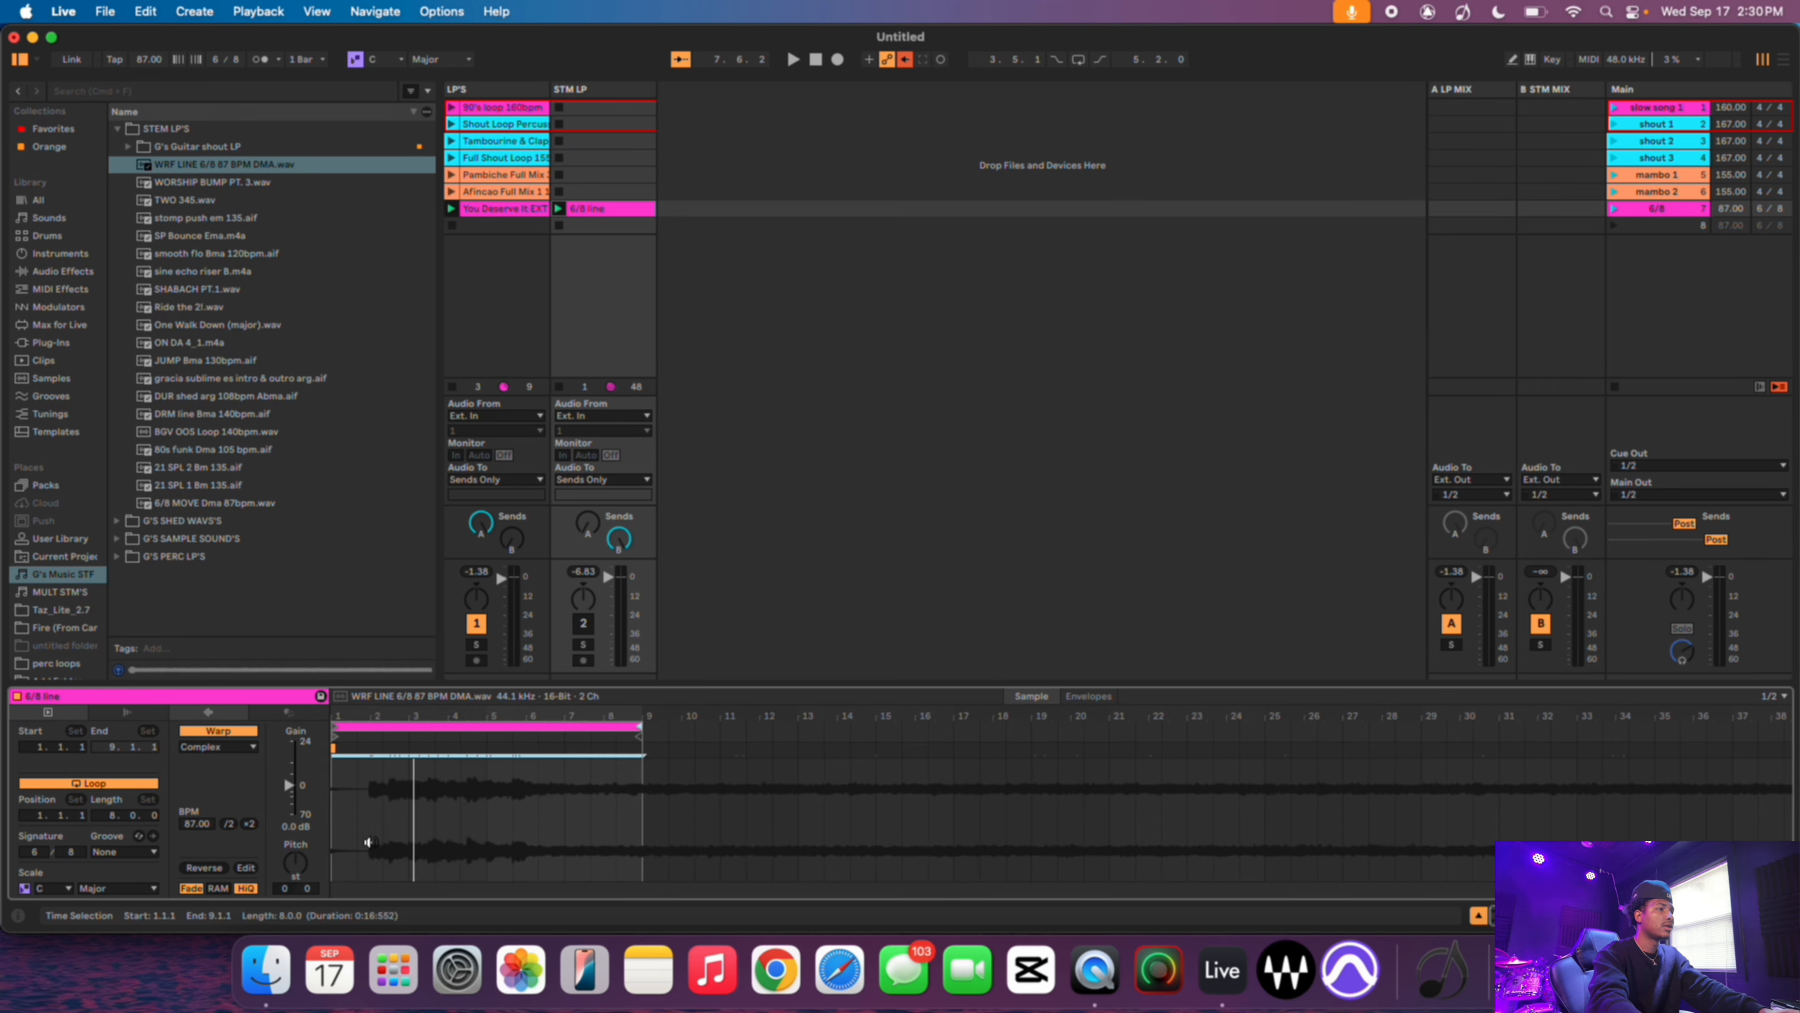
scroll(377, 819, up, 4)
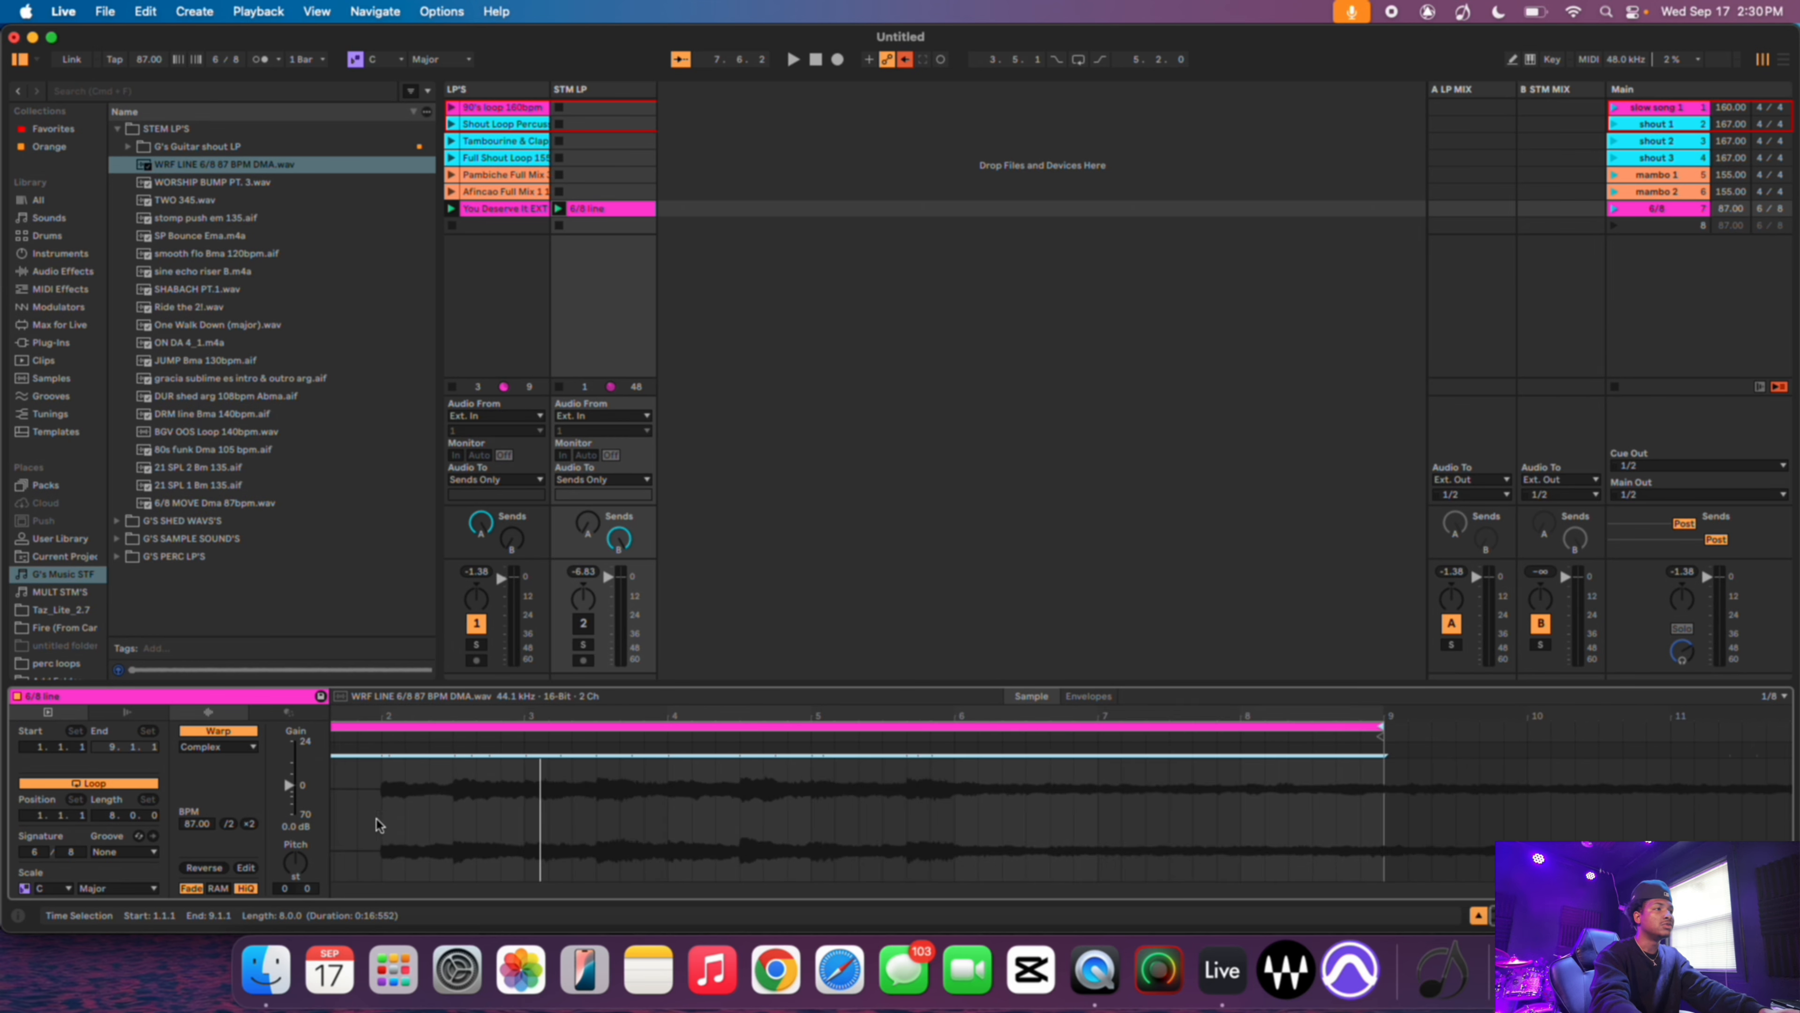
drag(334, 727, 471, 752)
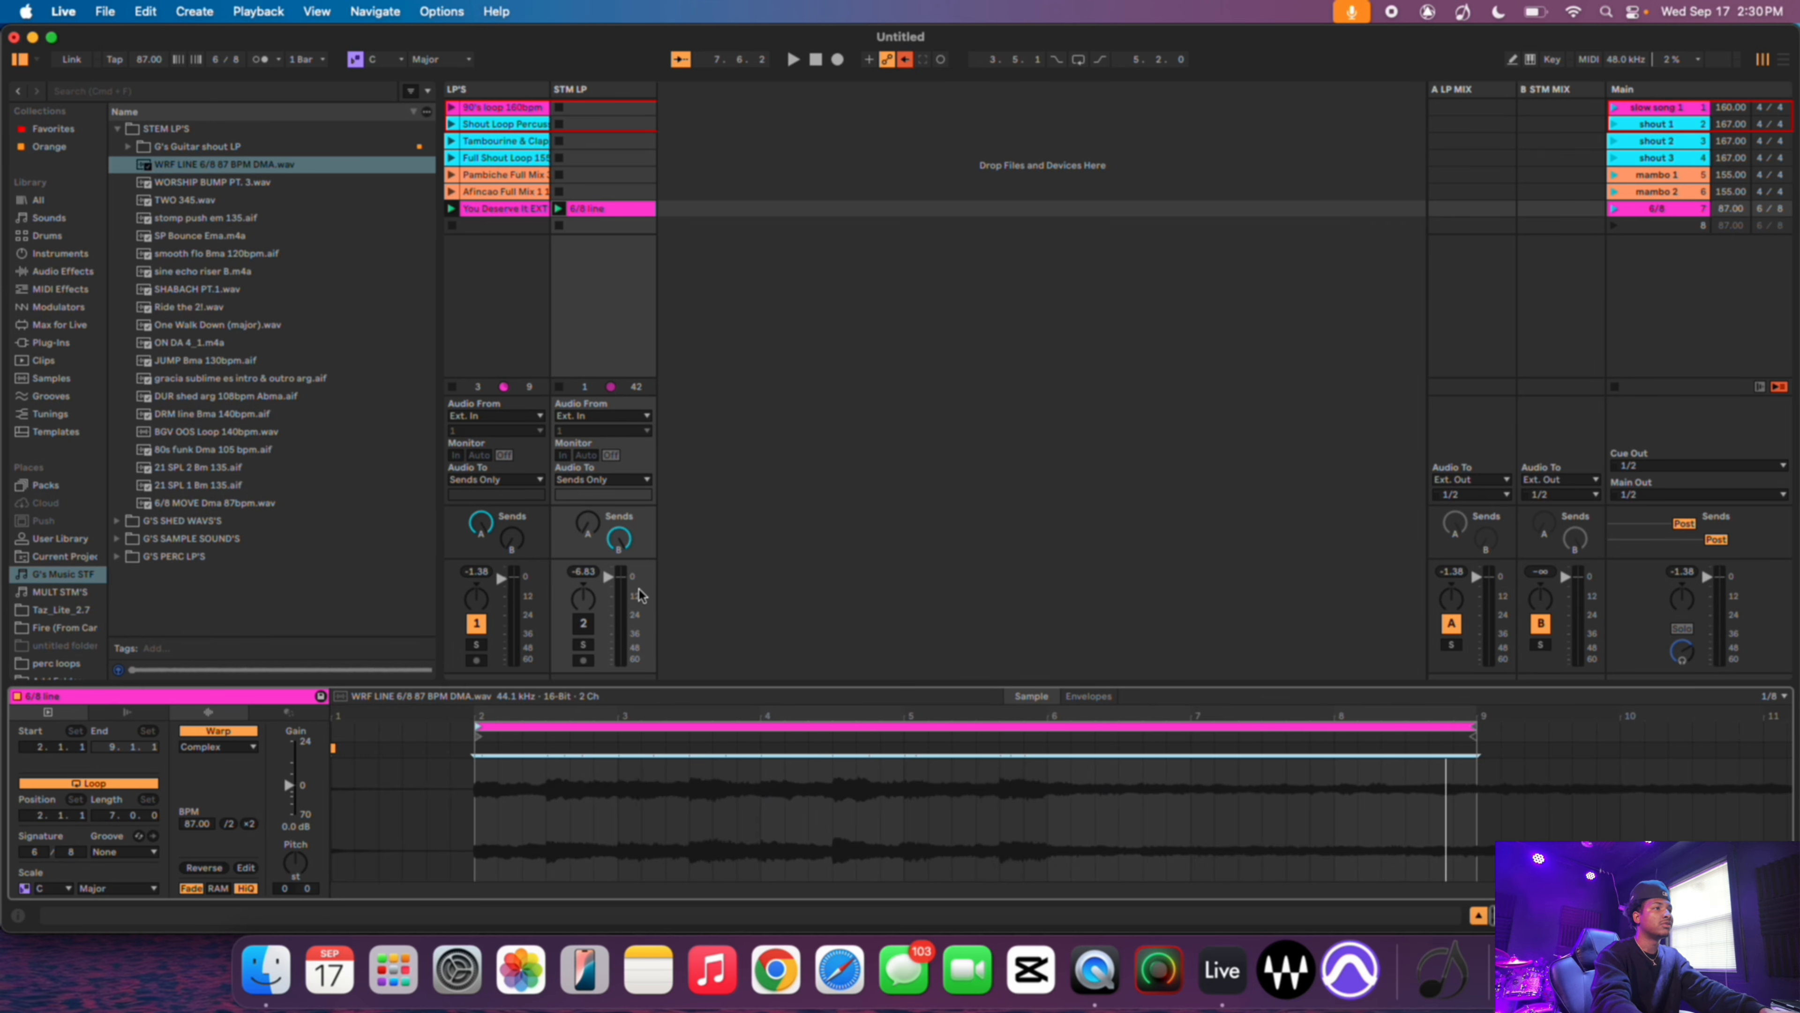
- Launch the 6/8 scene to hear the looped stem clip
click(583, 624)
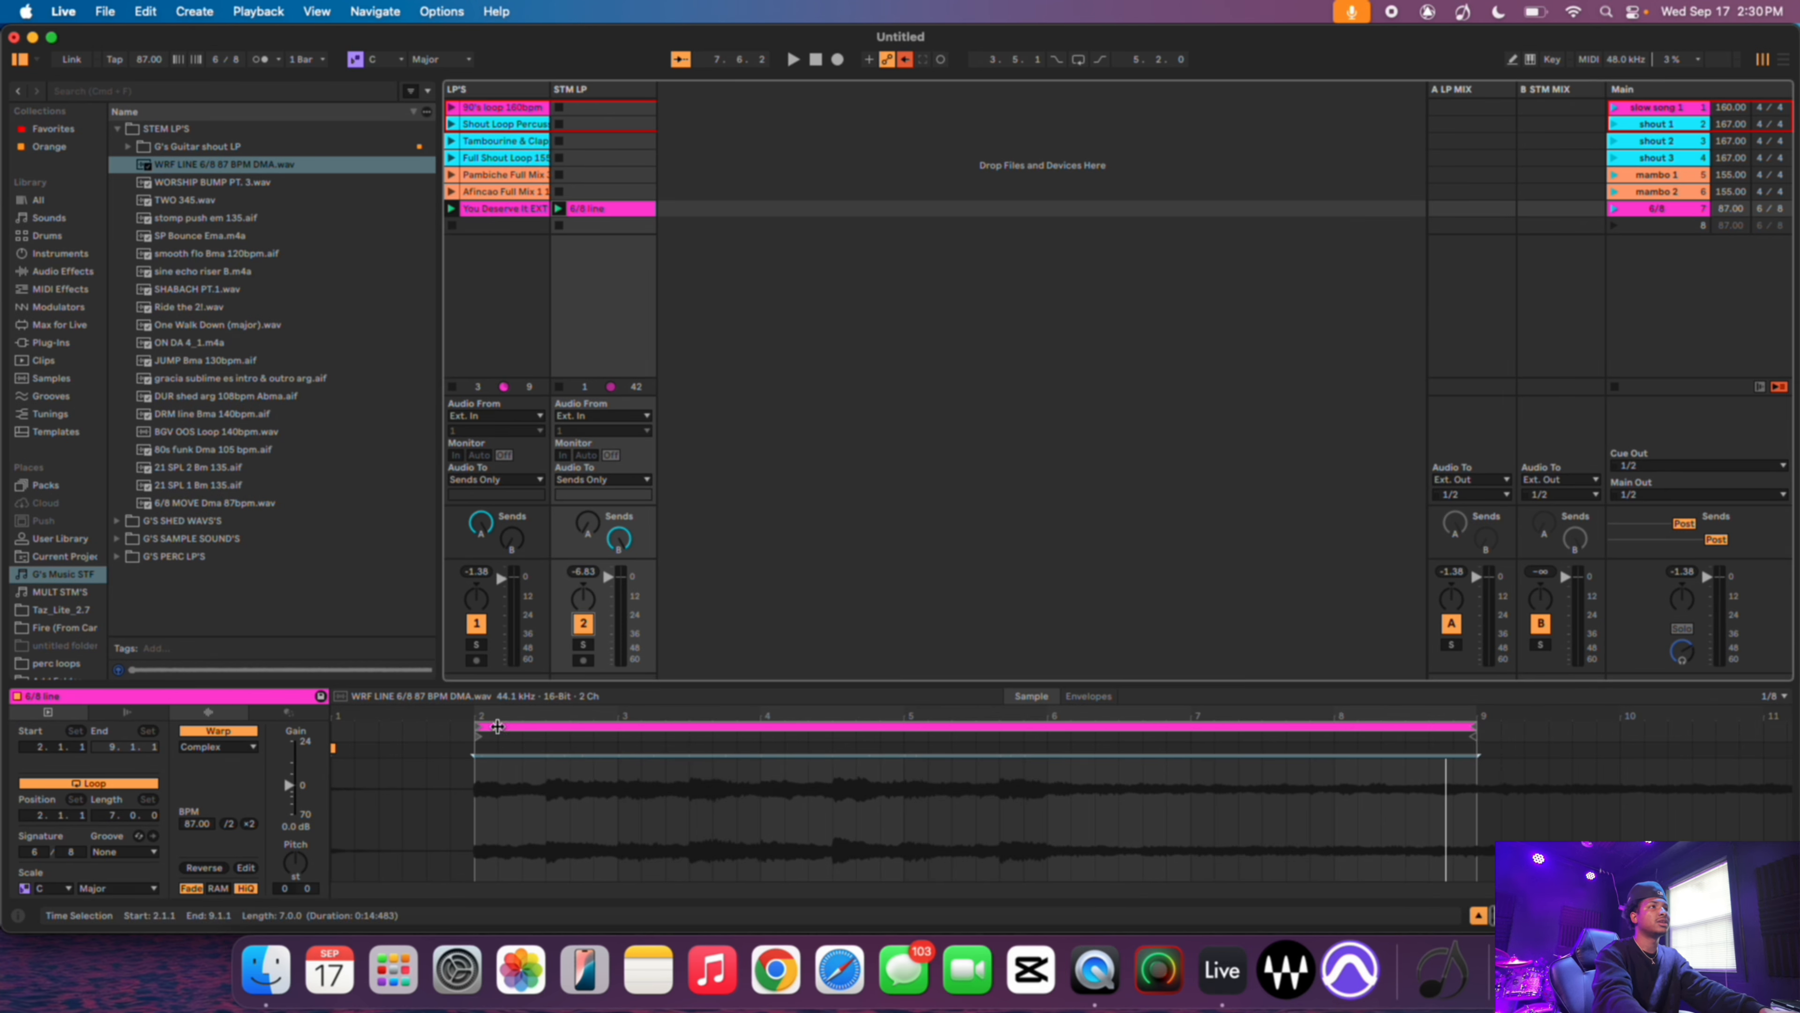
click(1616, 207)
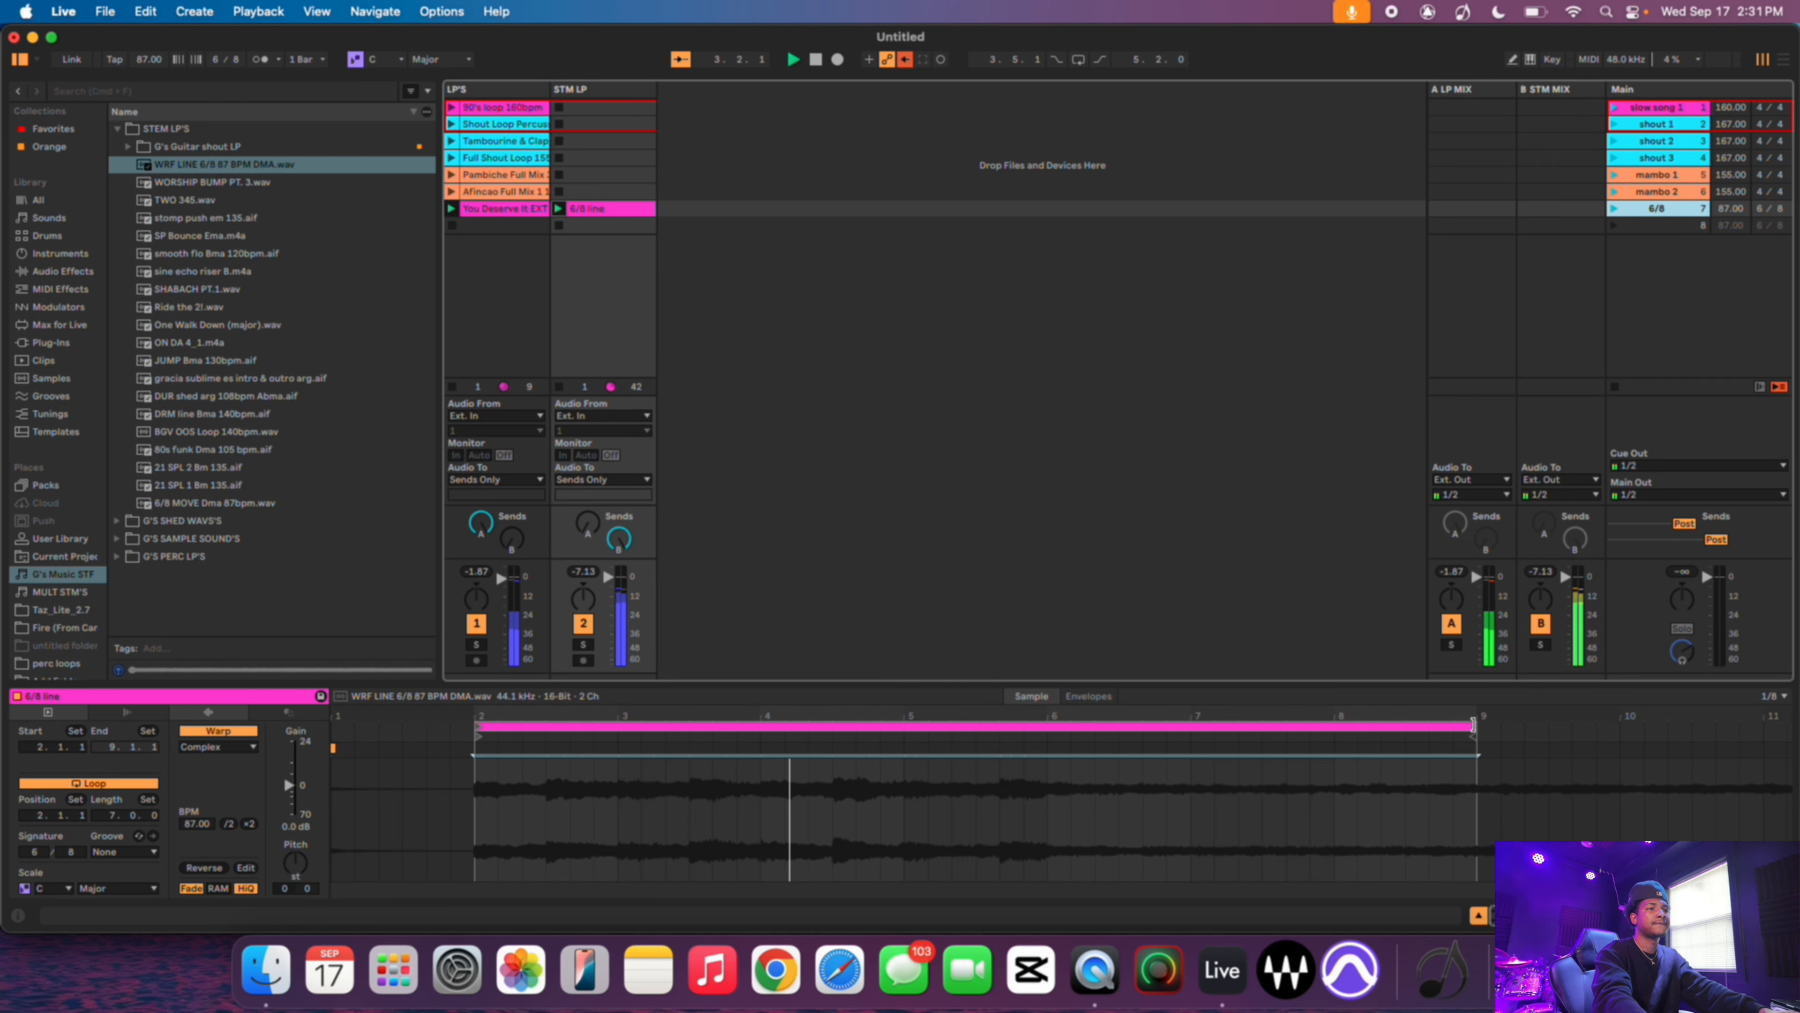
- Shorten the clip's loop to four bars ending at bar 6 and relaunch the 6/8 scene
drag(1473, 723, 1447, 725)
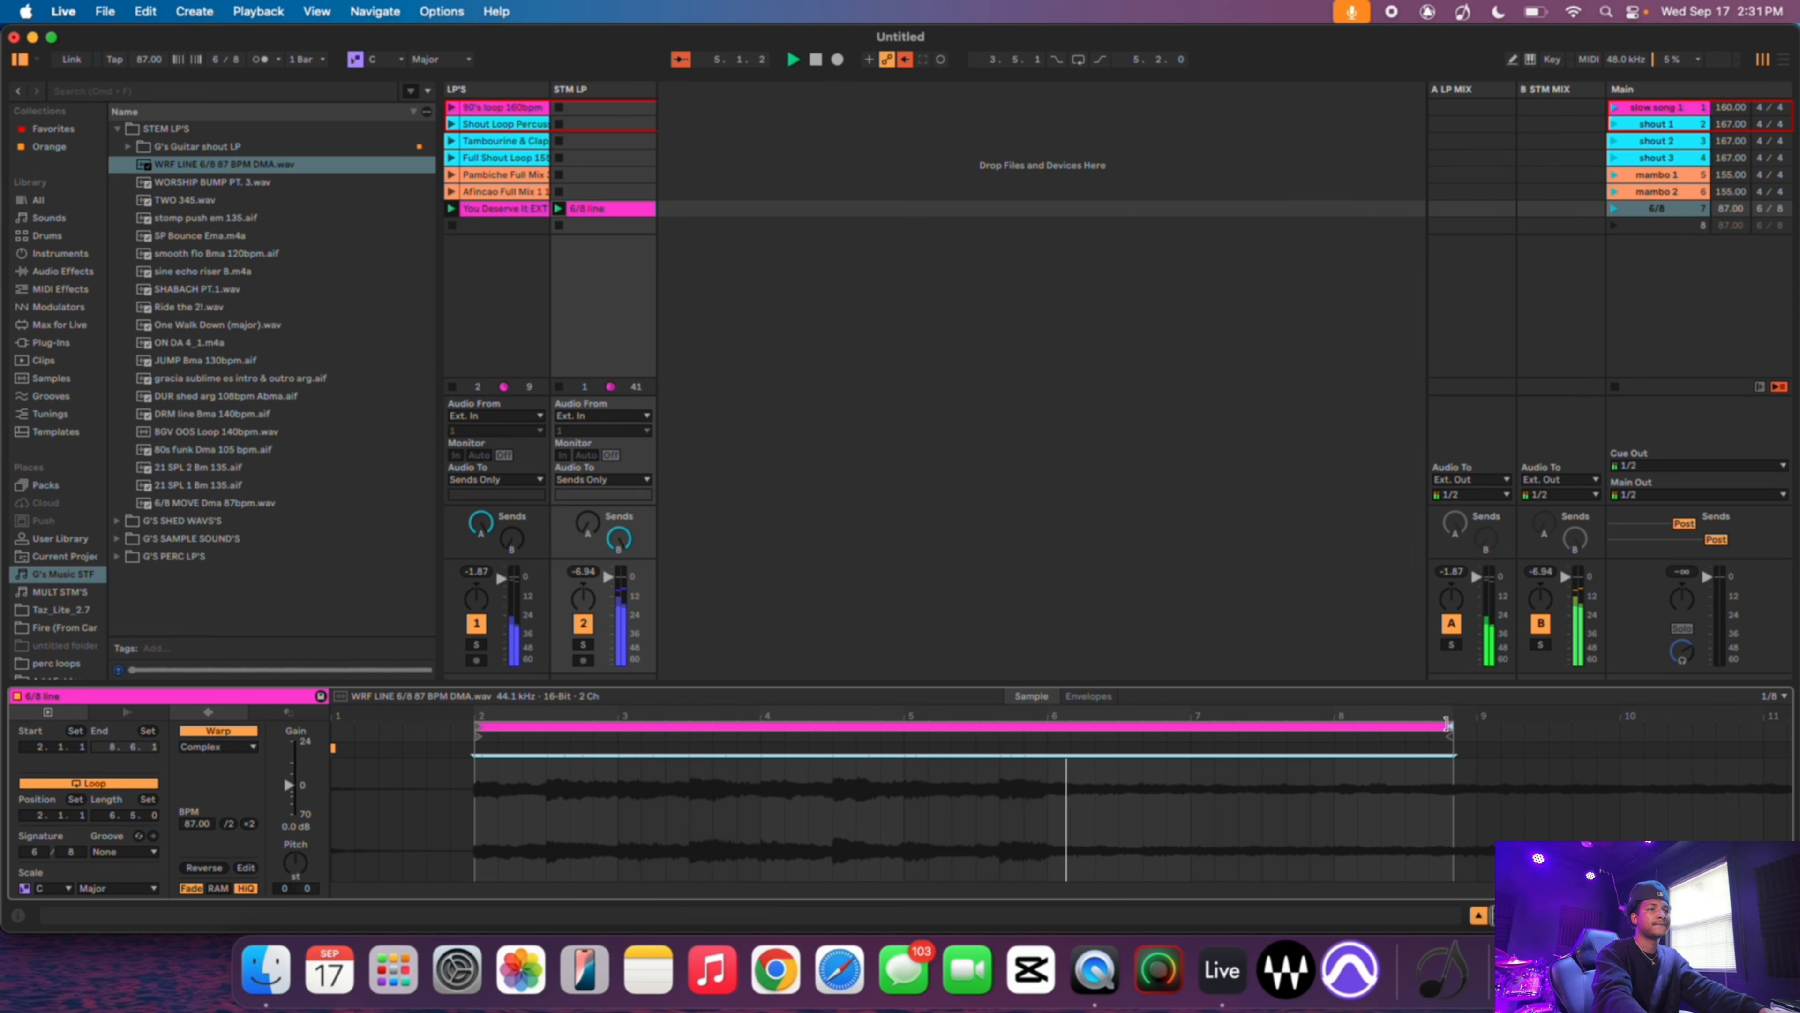
key(space)
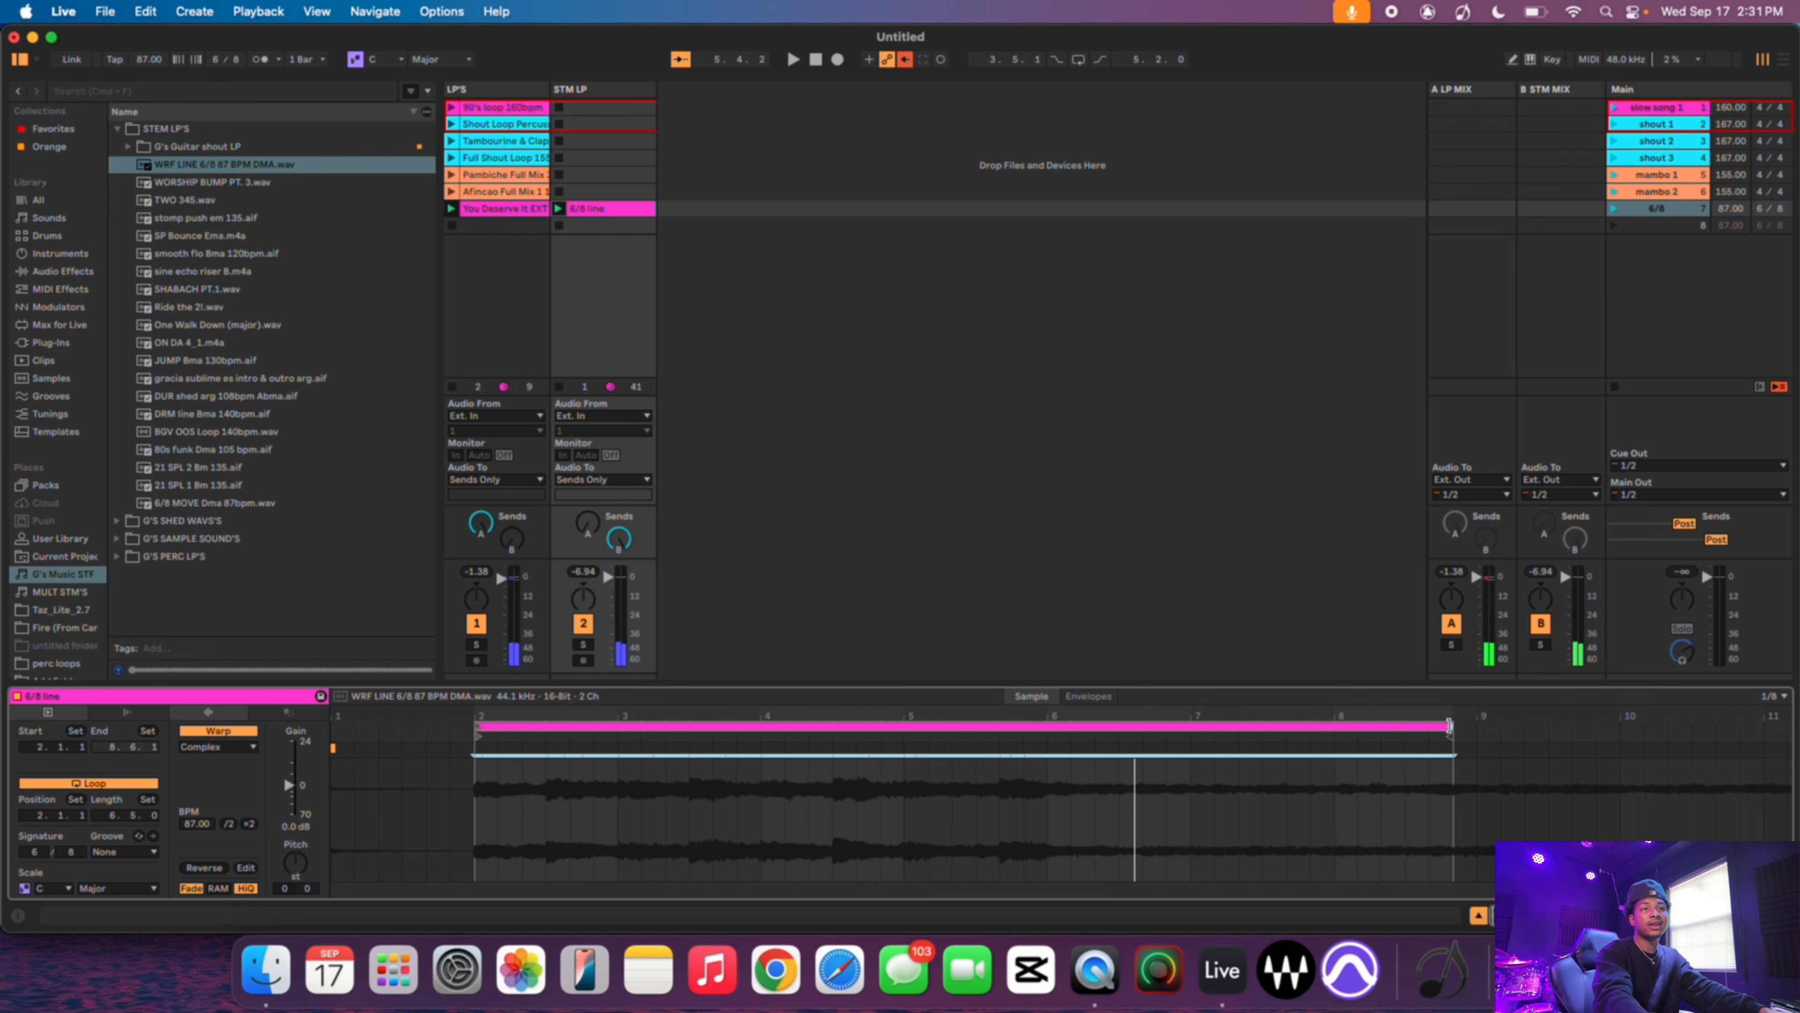
drag(1450, 727, 1046, 750)
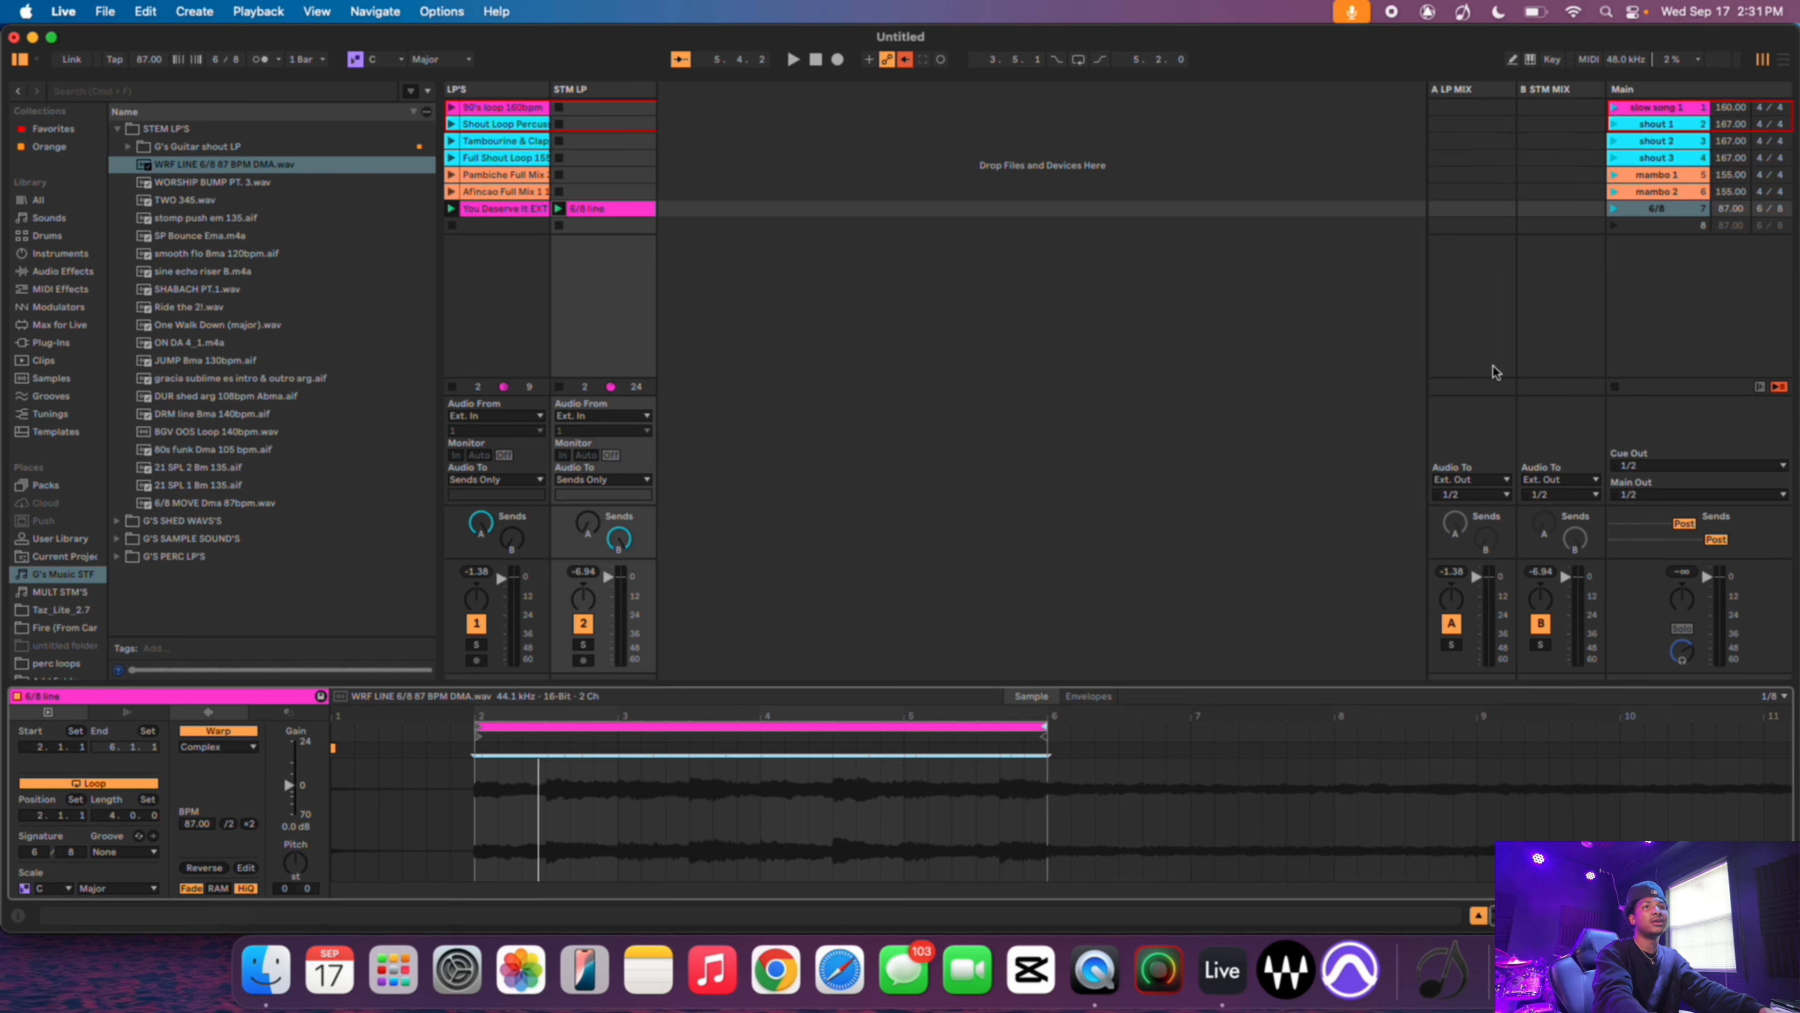
click(1615, 211)
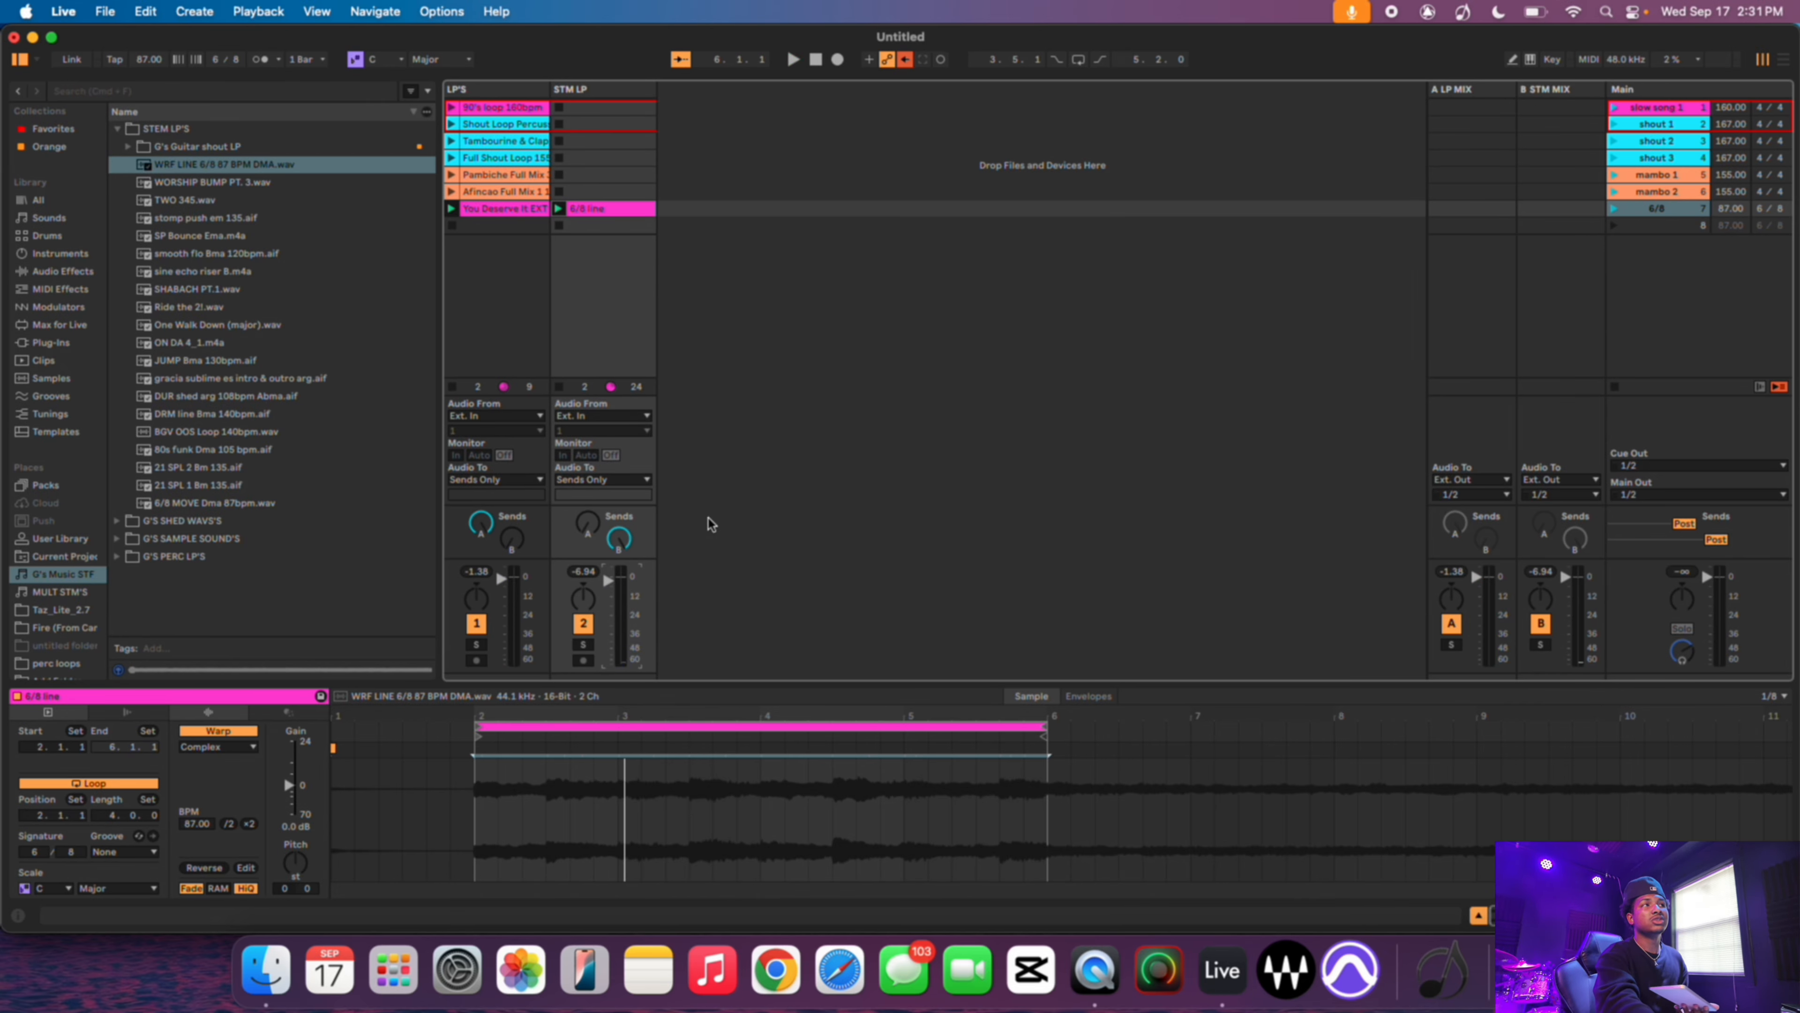
- Select the STM LP track and switch on key map mode
click(598, 283)
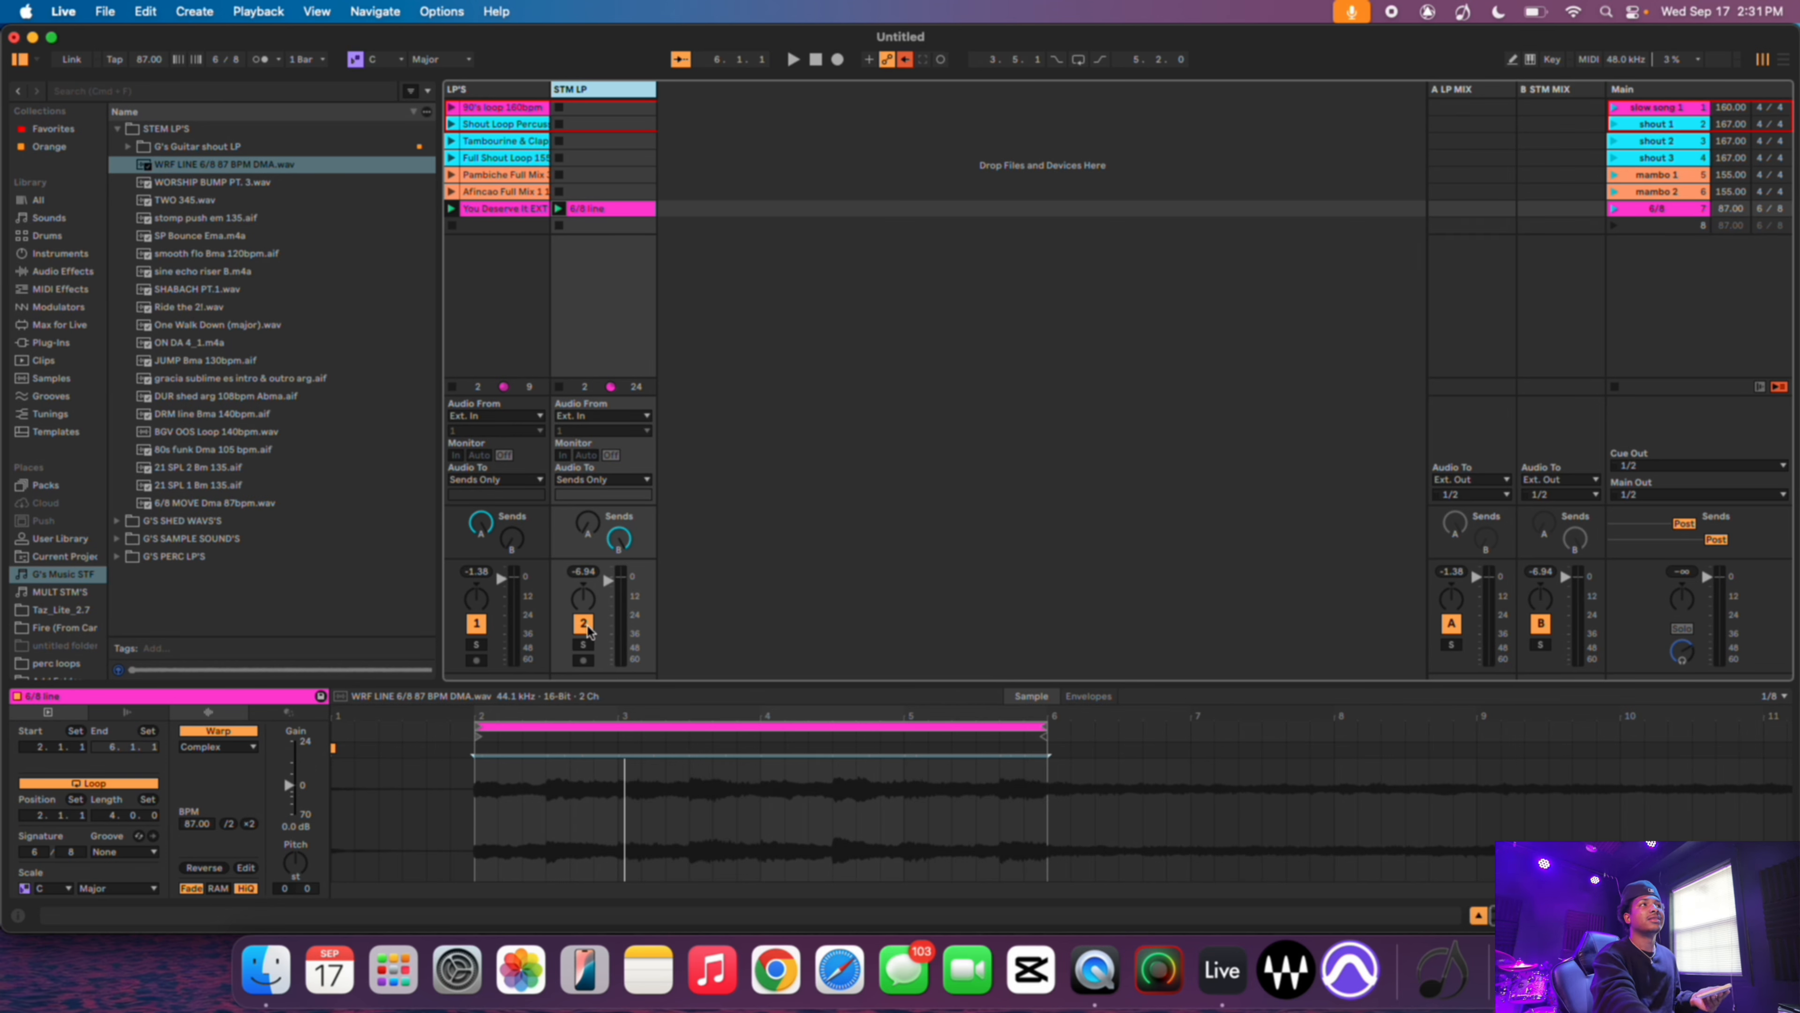
click(1553, 61)
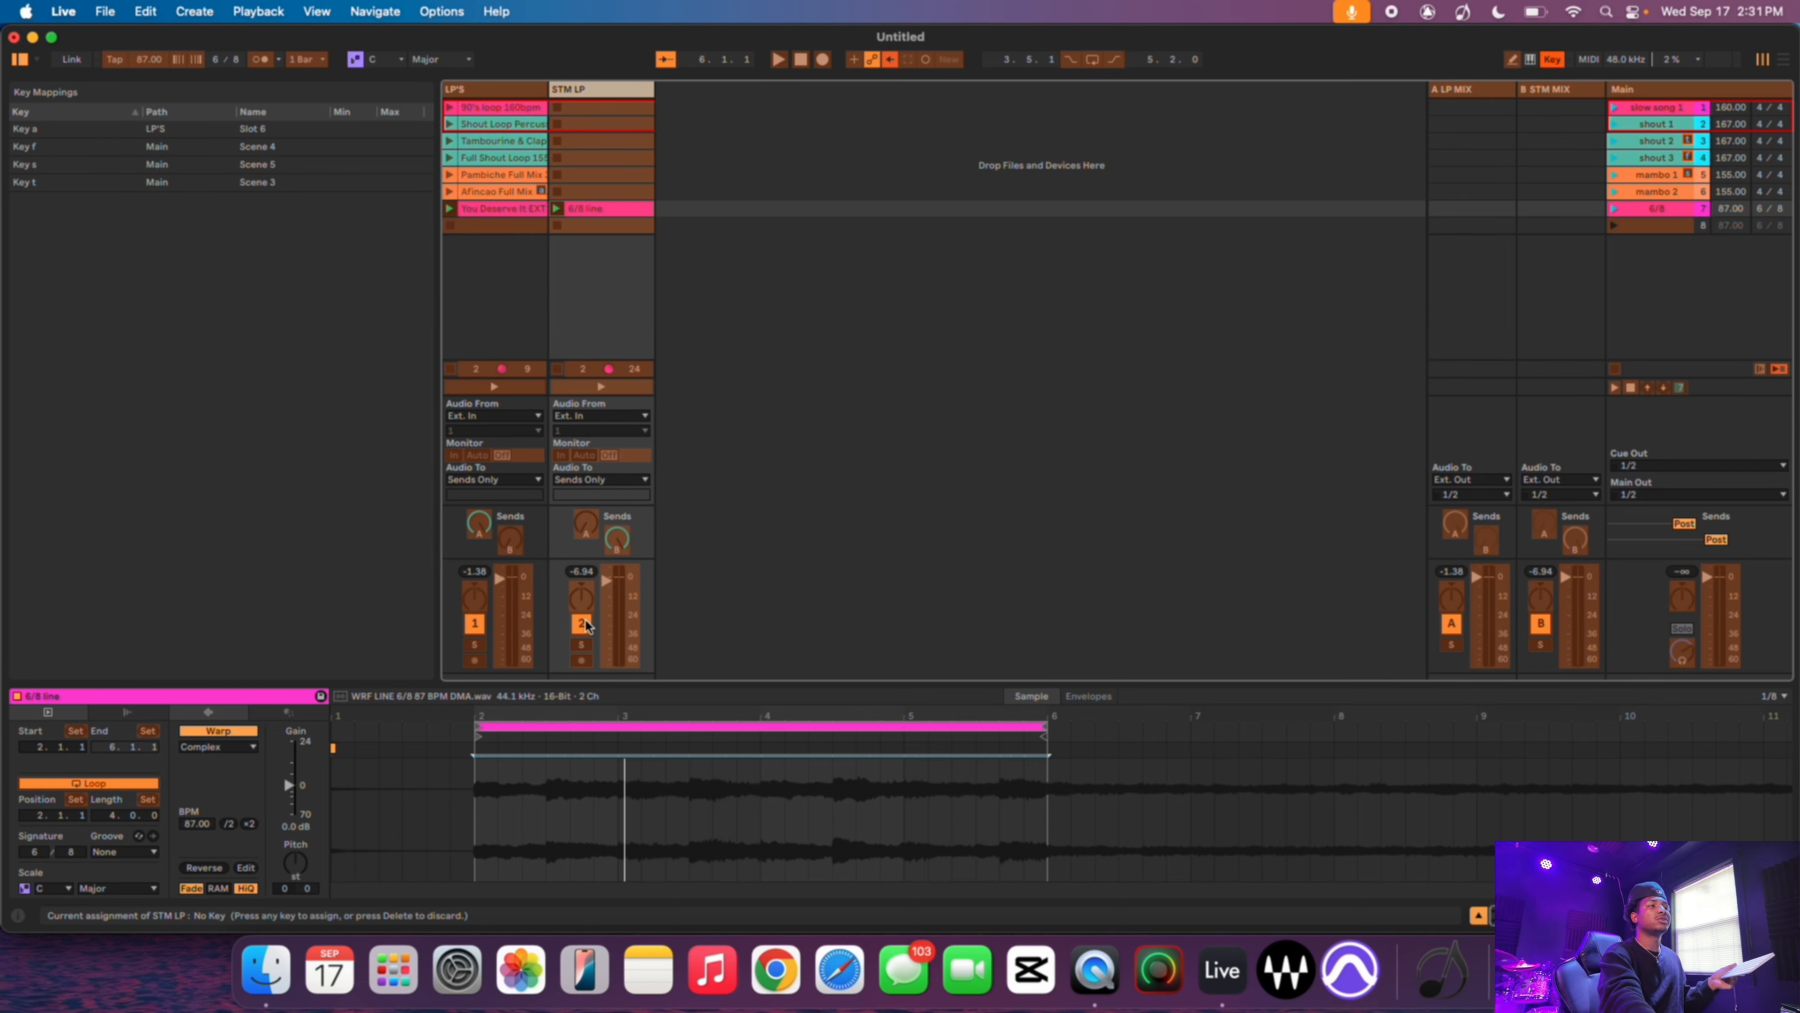
- Map key 1 to the LP'S track activator and key 2 to the STM LP track activator
click(475, 623)
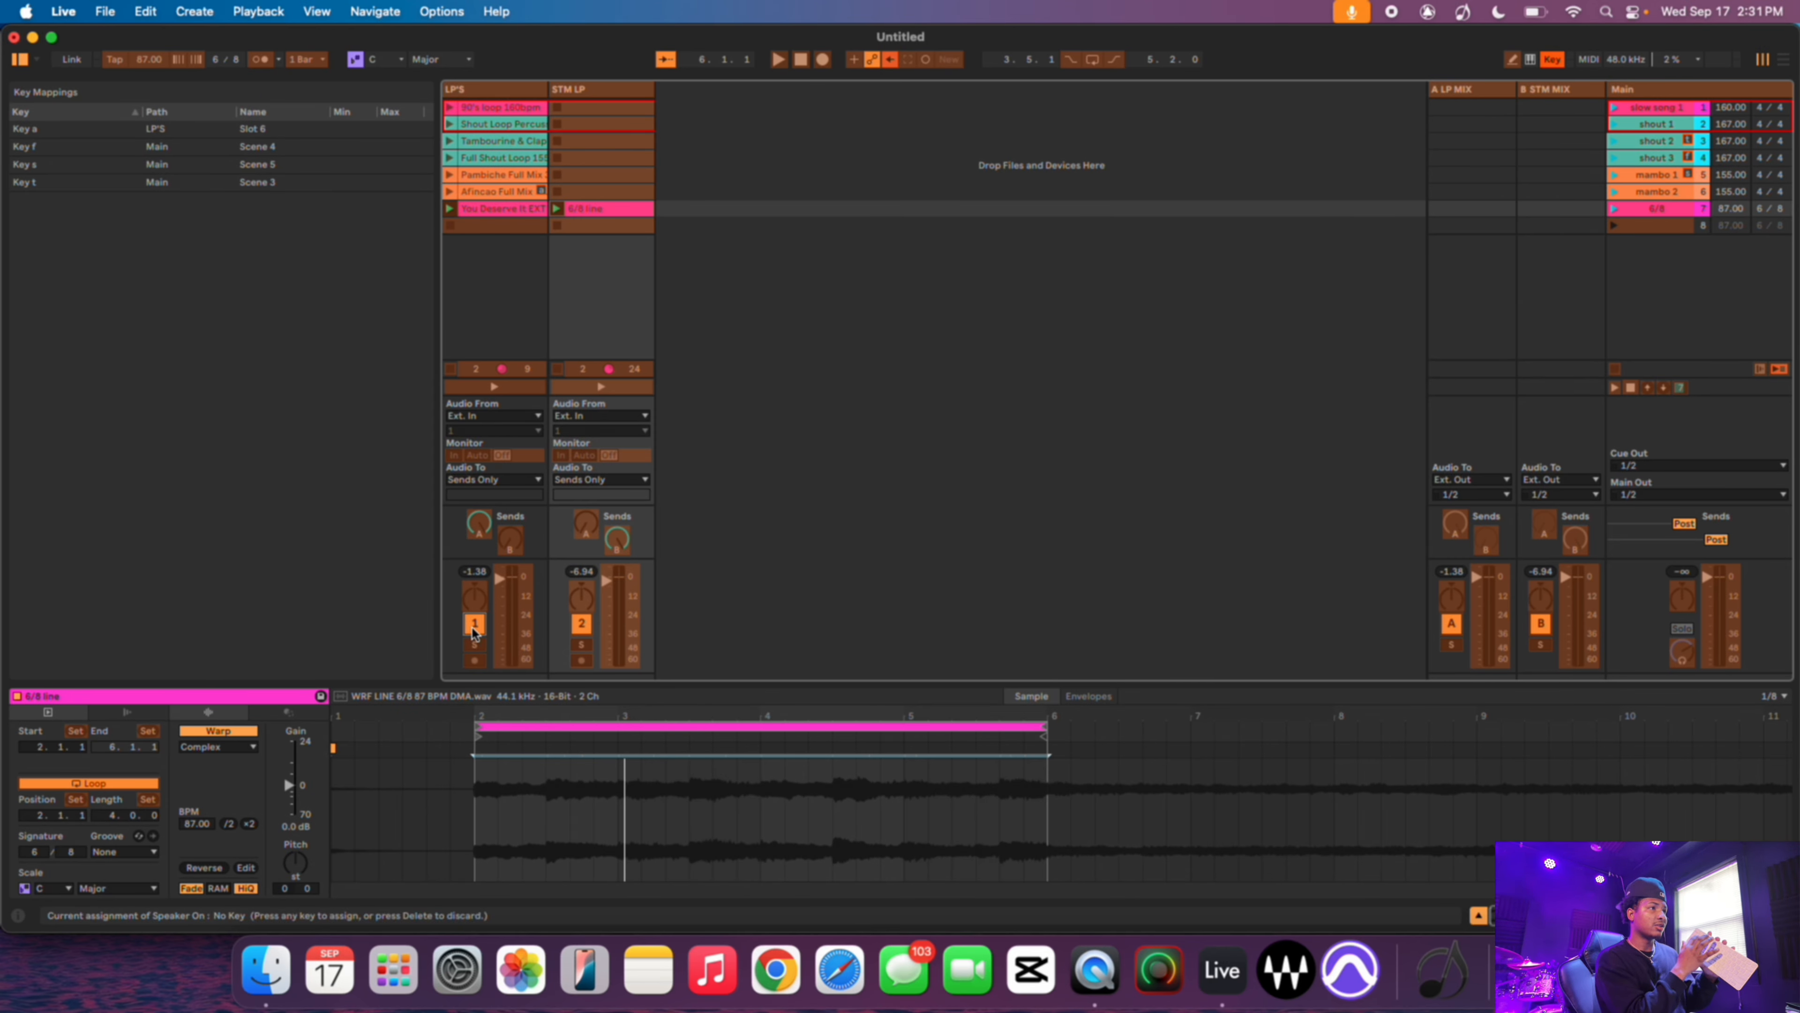
key(1)
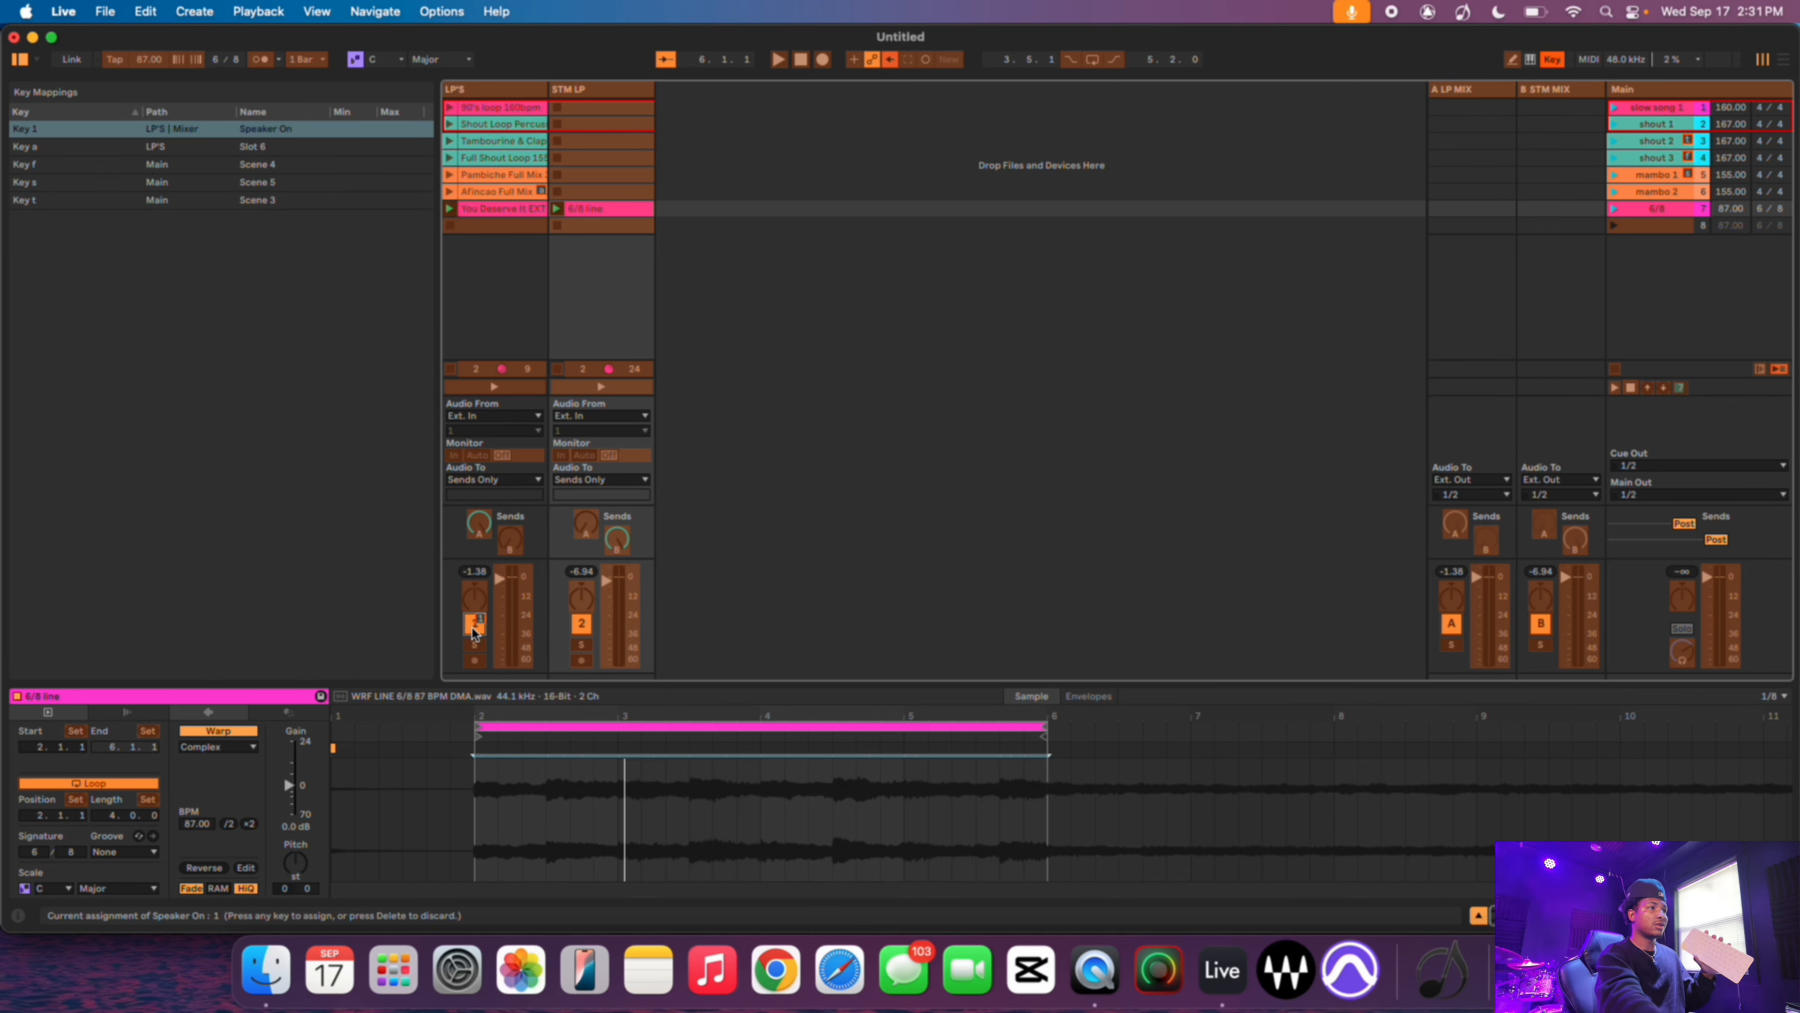
click(581, 624)
key(2)
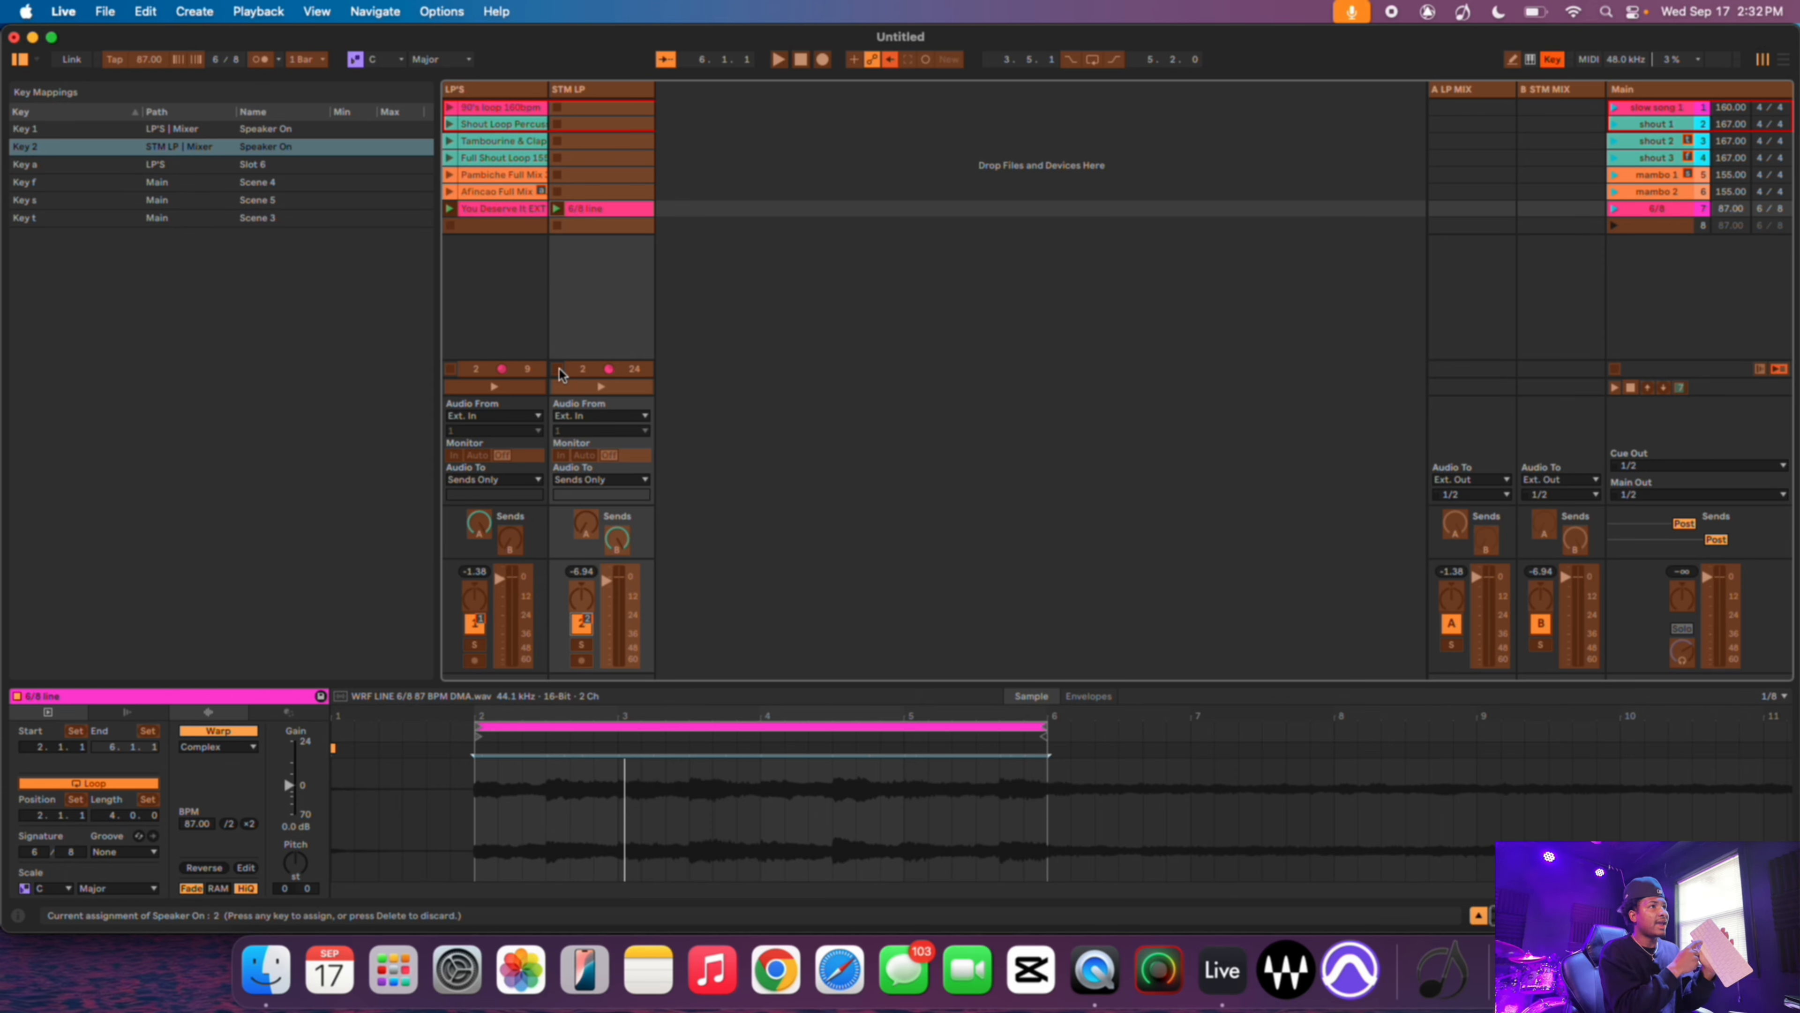
key(x)
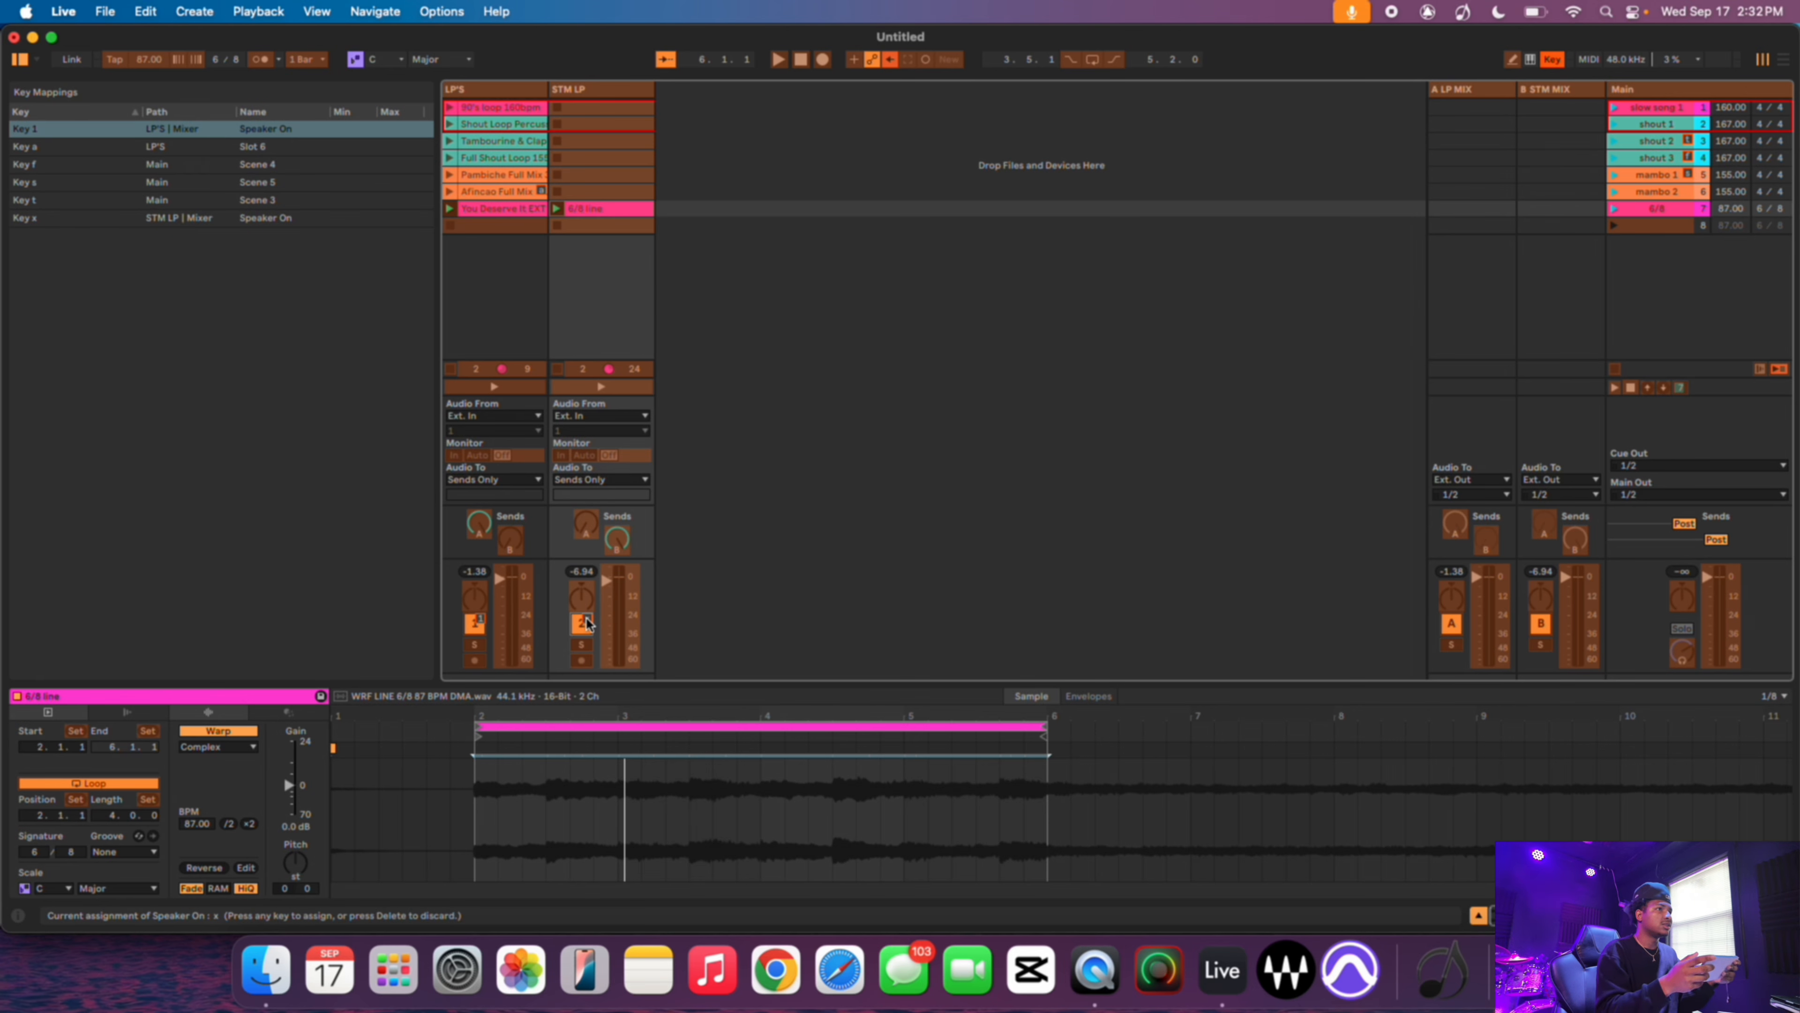
key(2)
- Map key x to the STM LP clip stop button and key l to its 6/8 clip, then leave key map mode
click(559, 369)
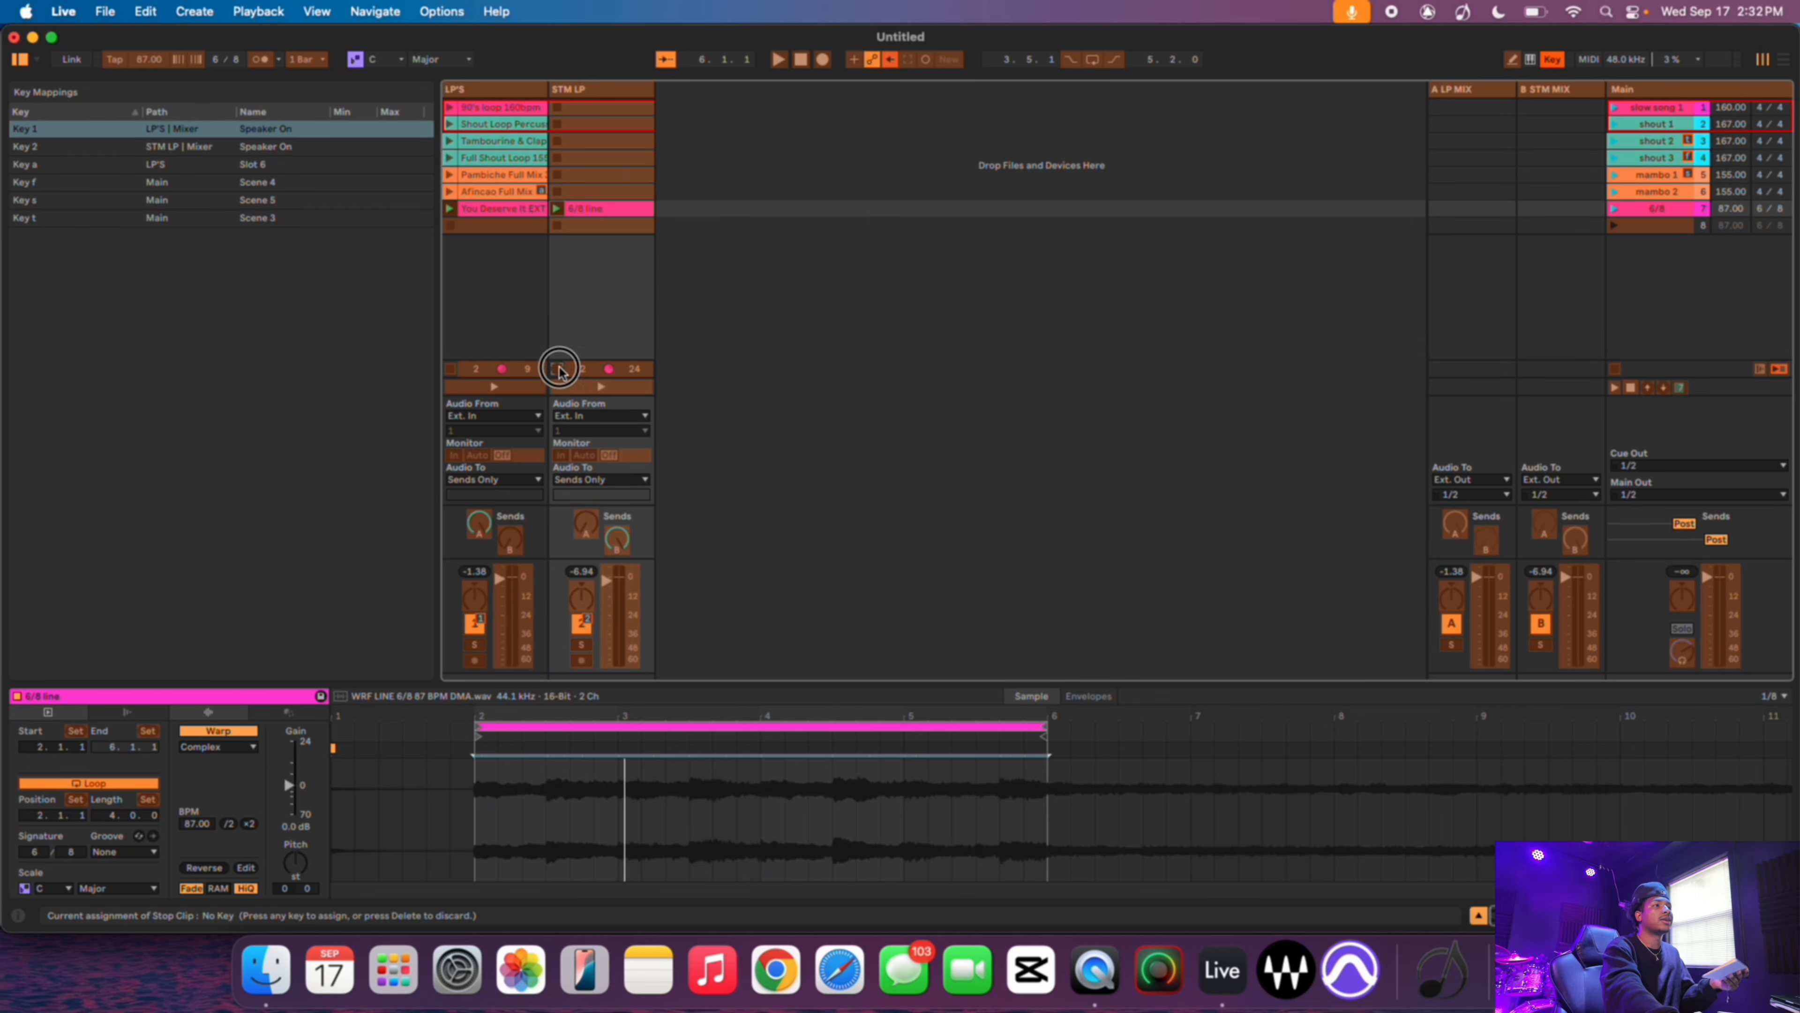
key(x)
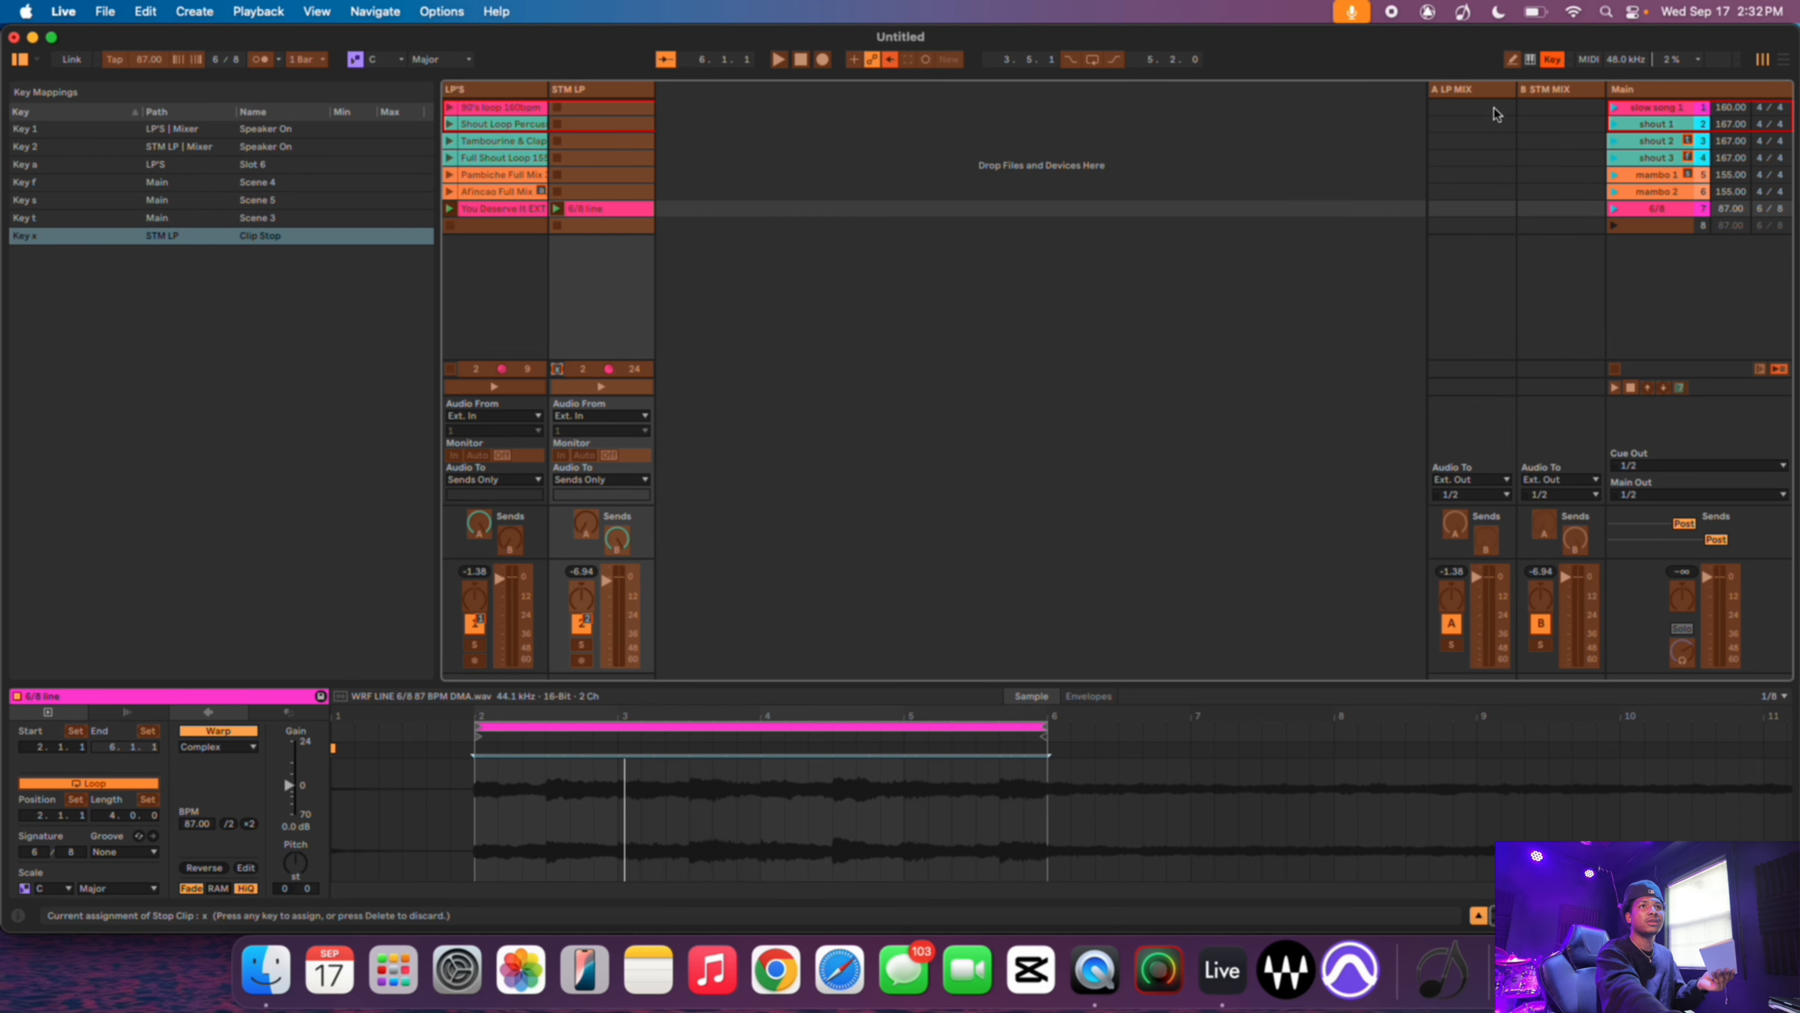
click(589, 210)
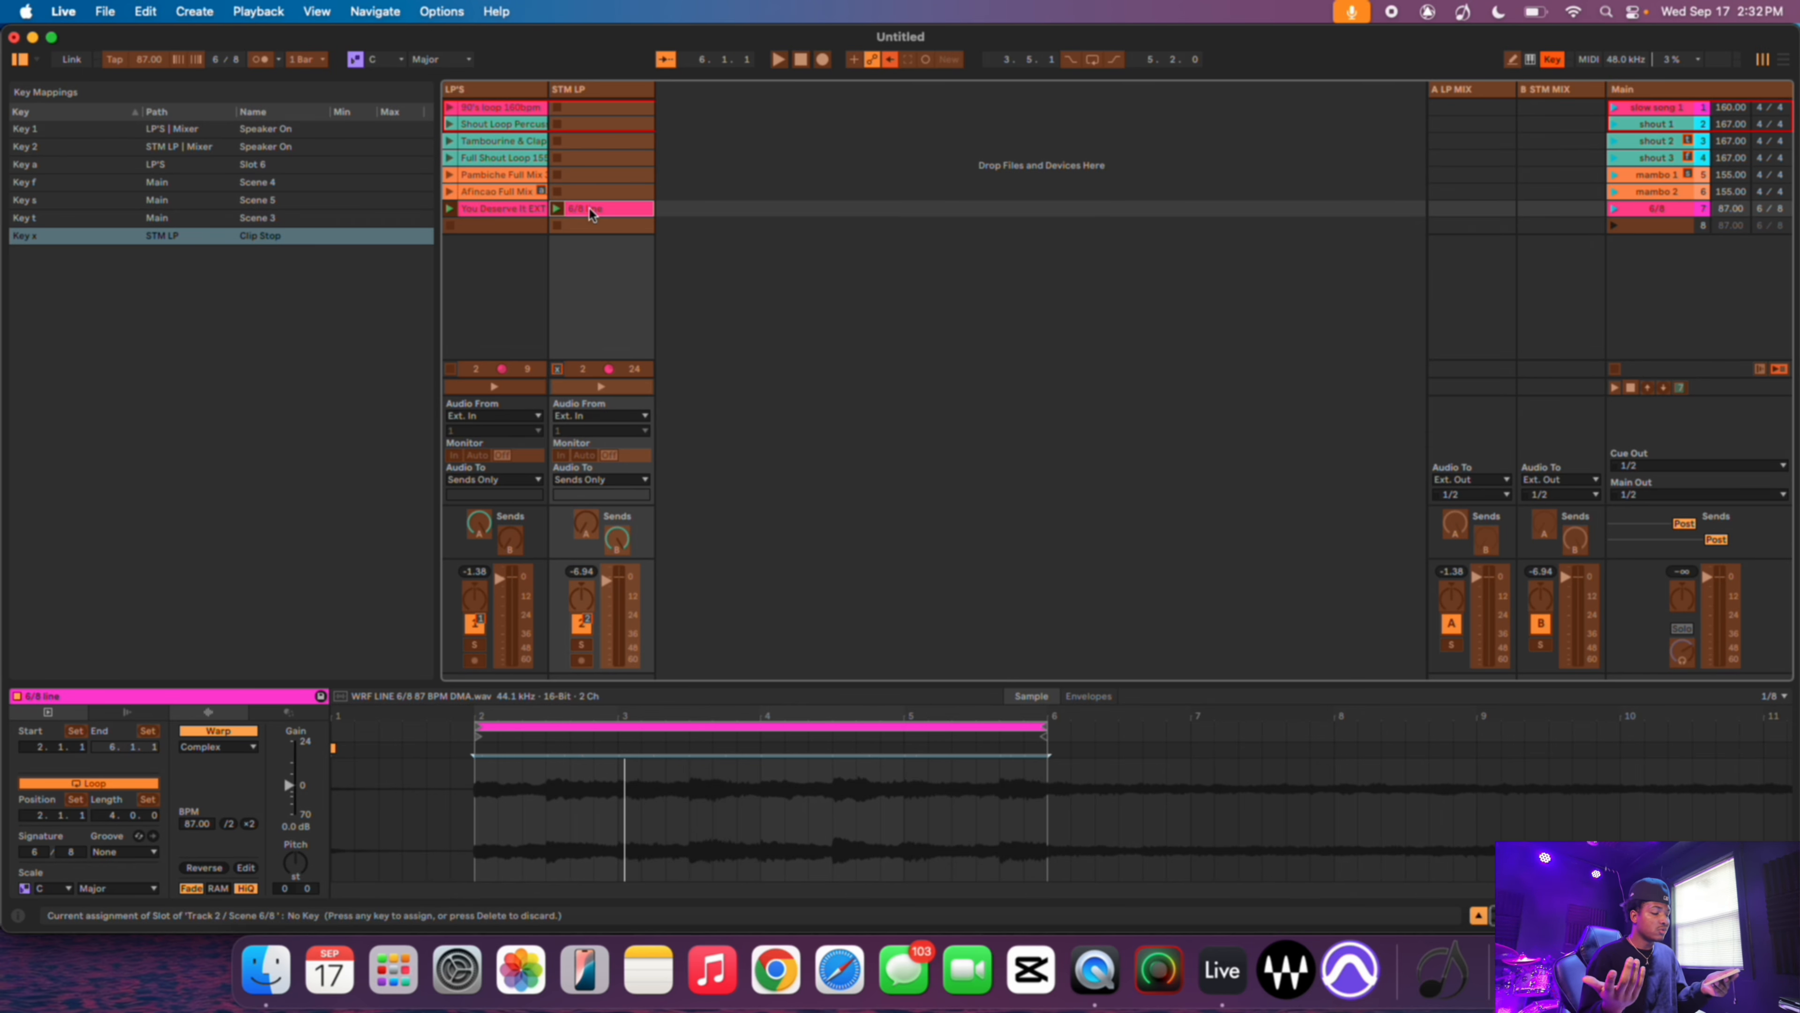
key(l)
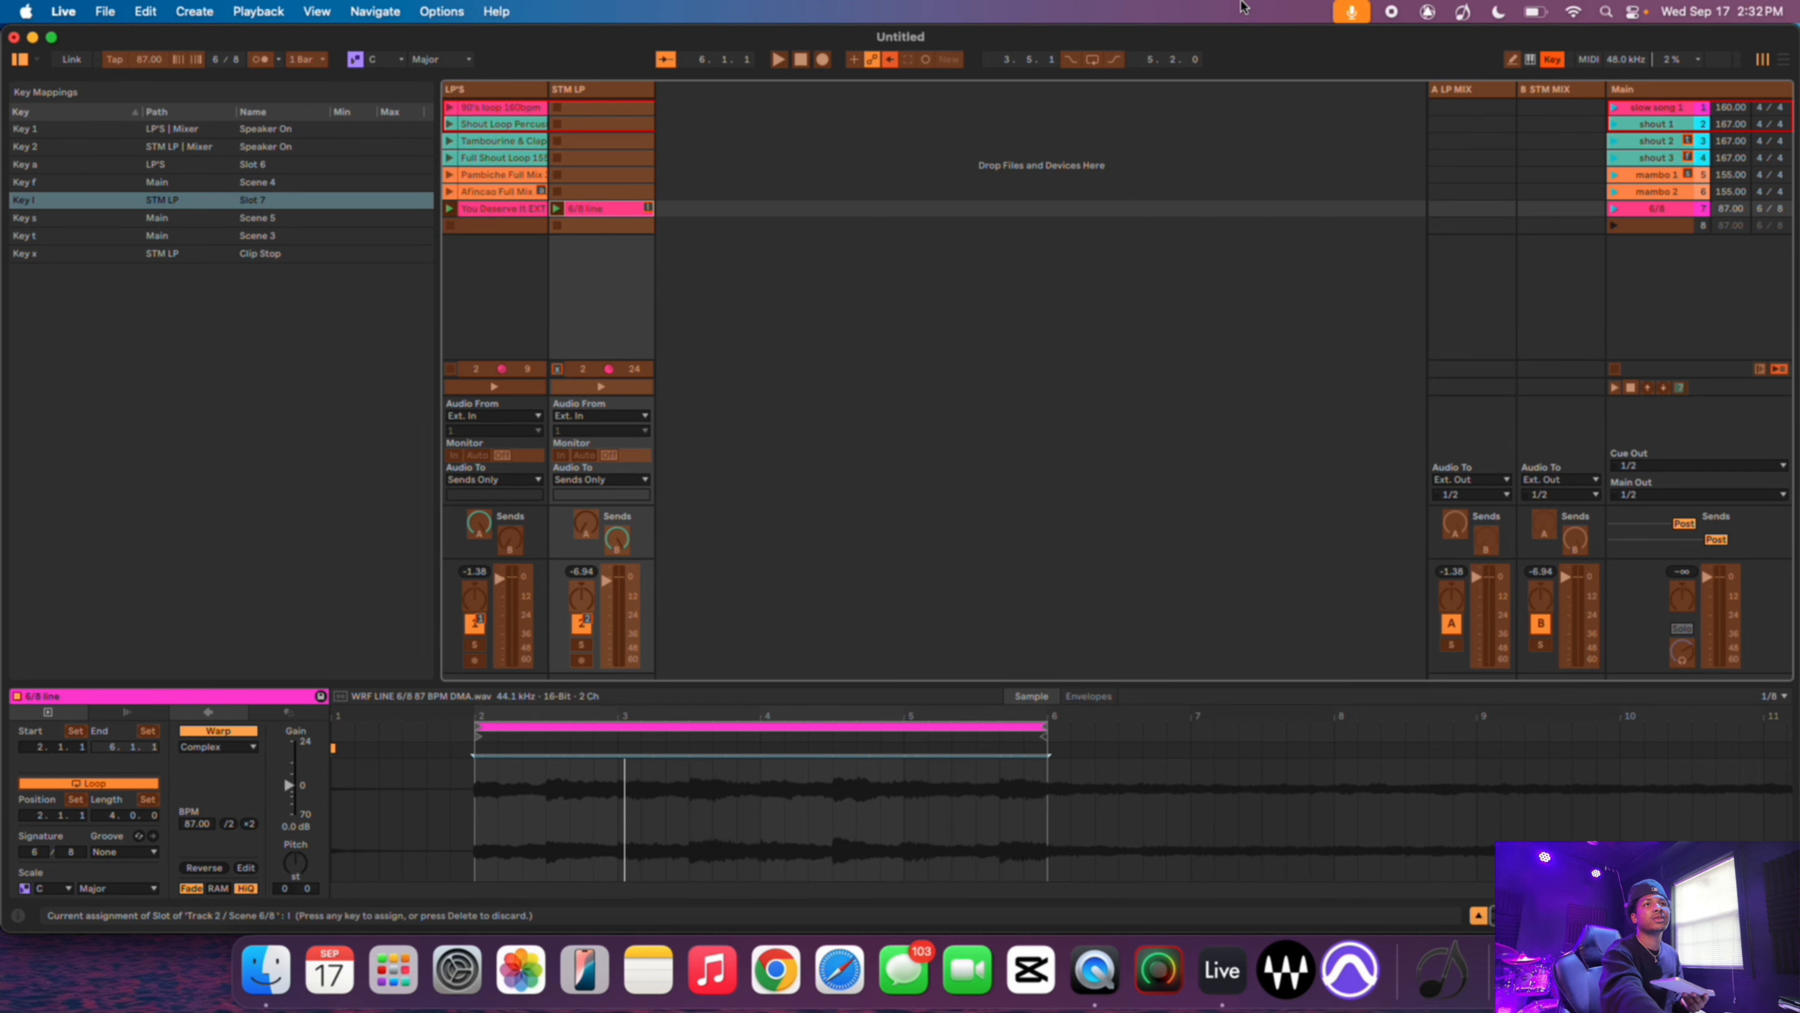
click(1560, 64)
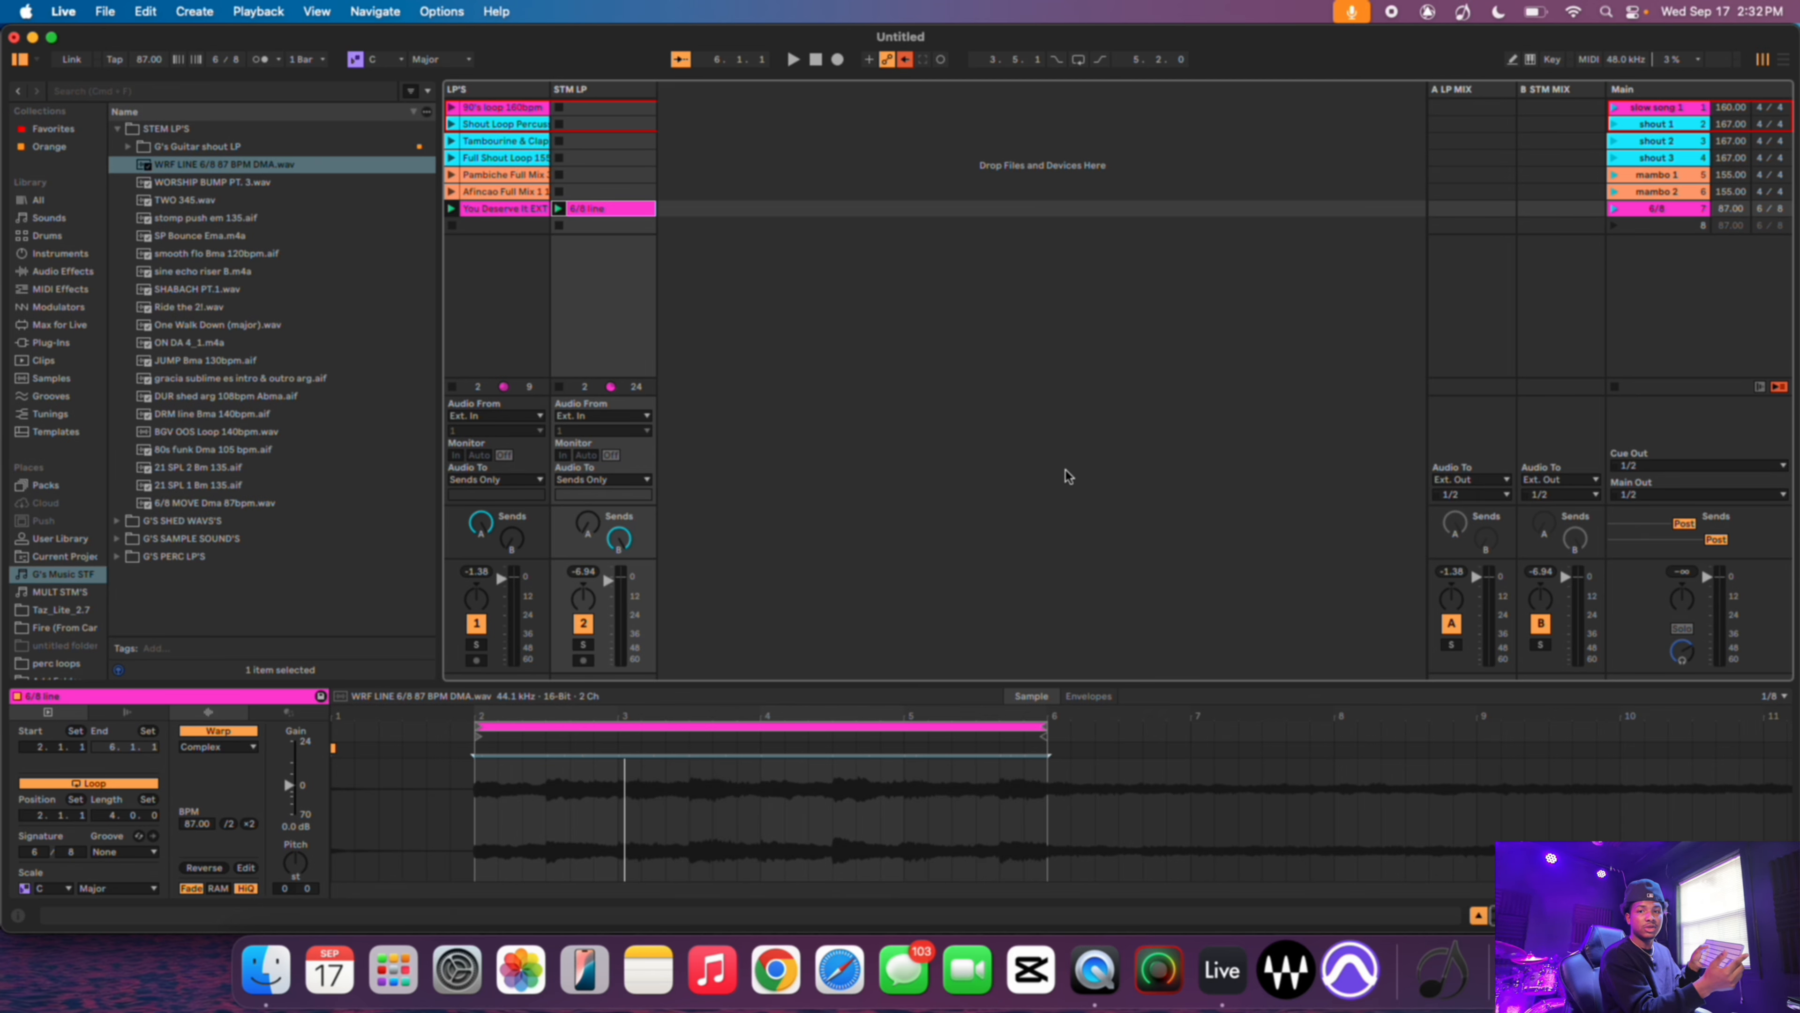
- Play the 6/8 scene while toggling the STM LP track with key 2, then stop and pull the STM LP fader down
key(F2)
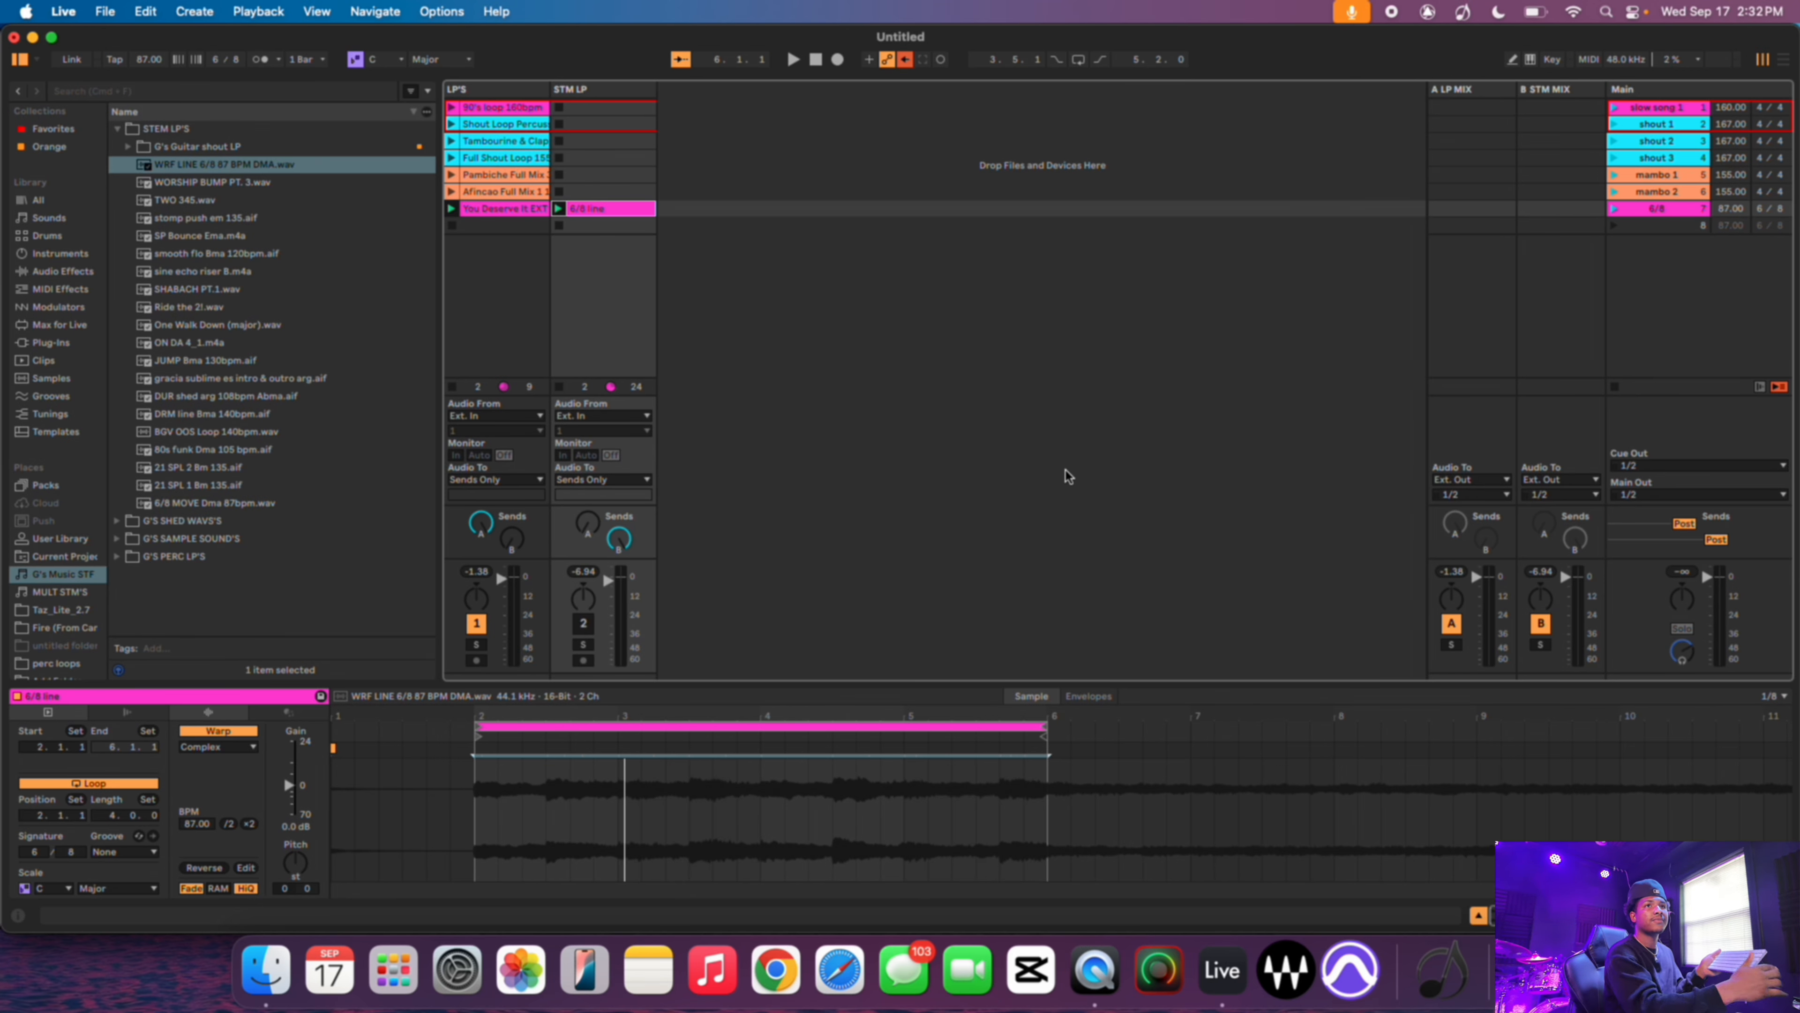
click(1616, 211)
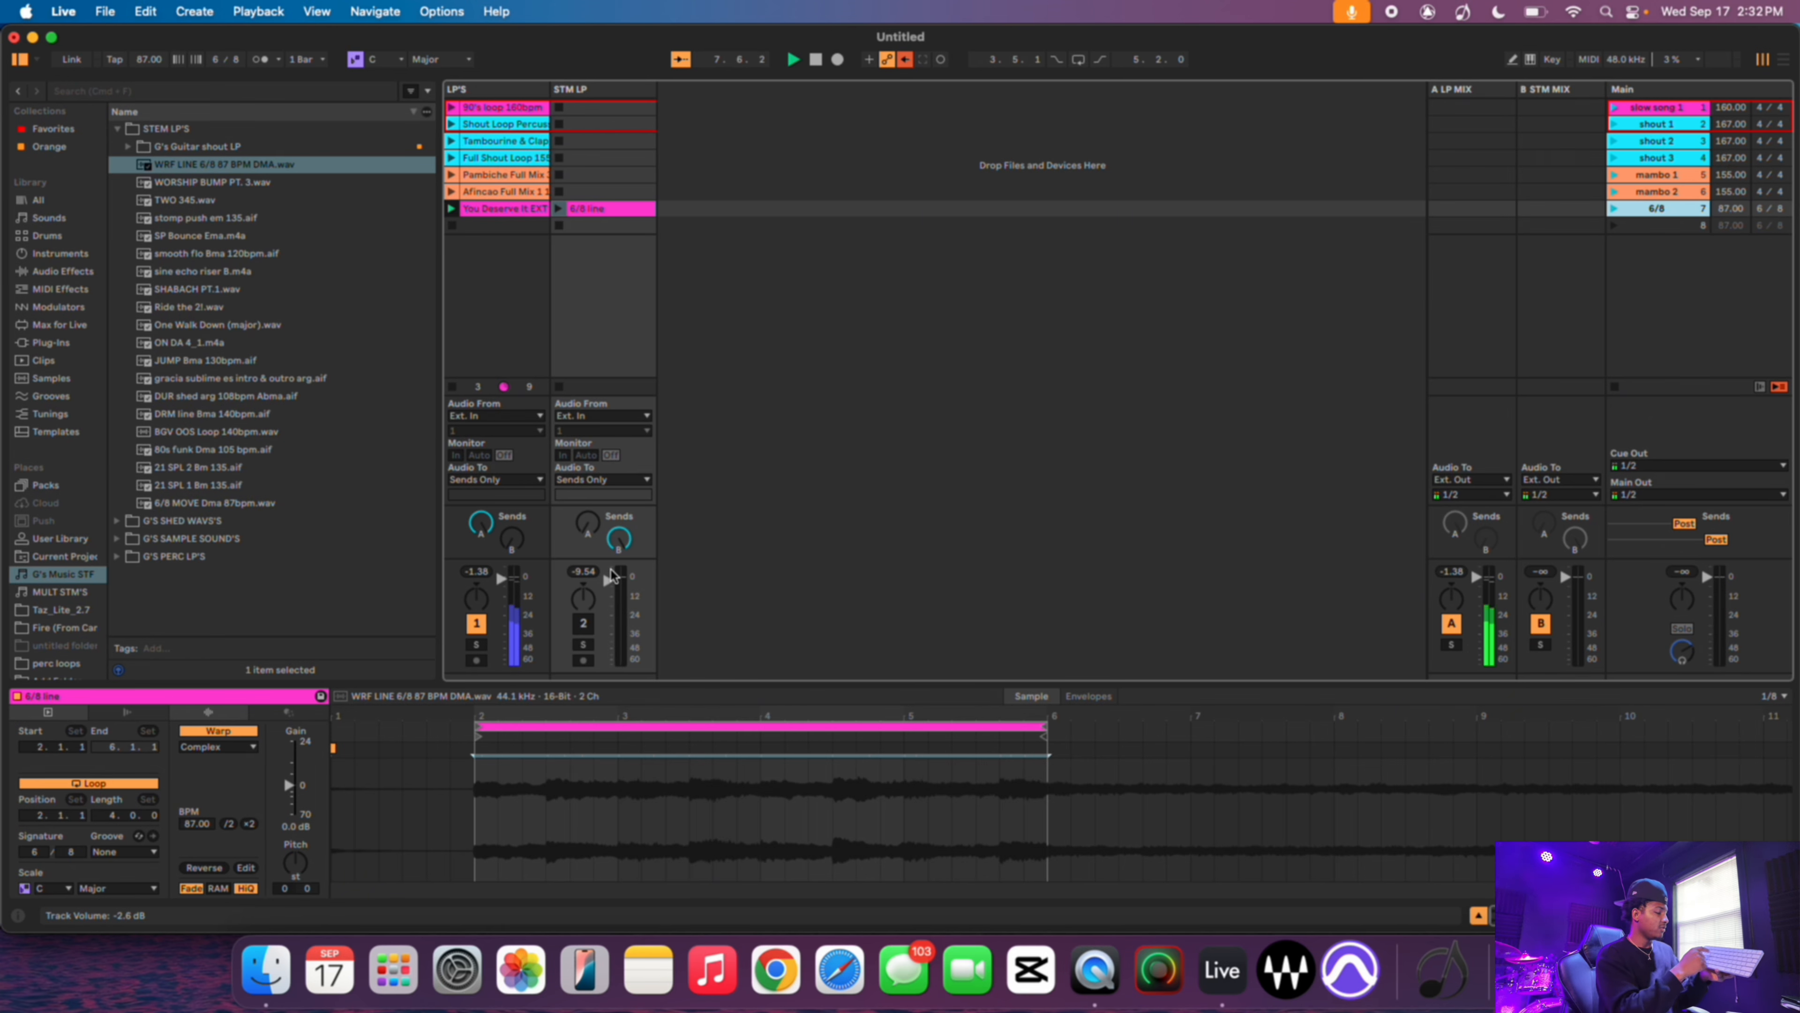
key(F2)
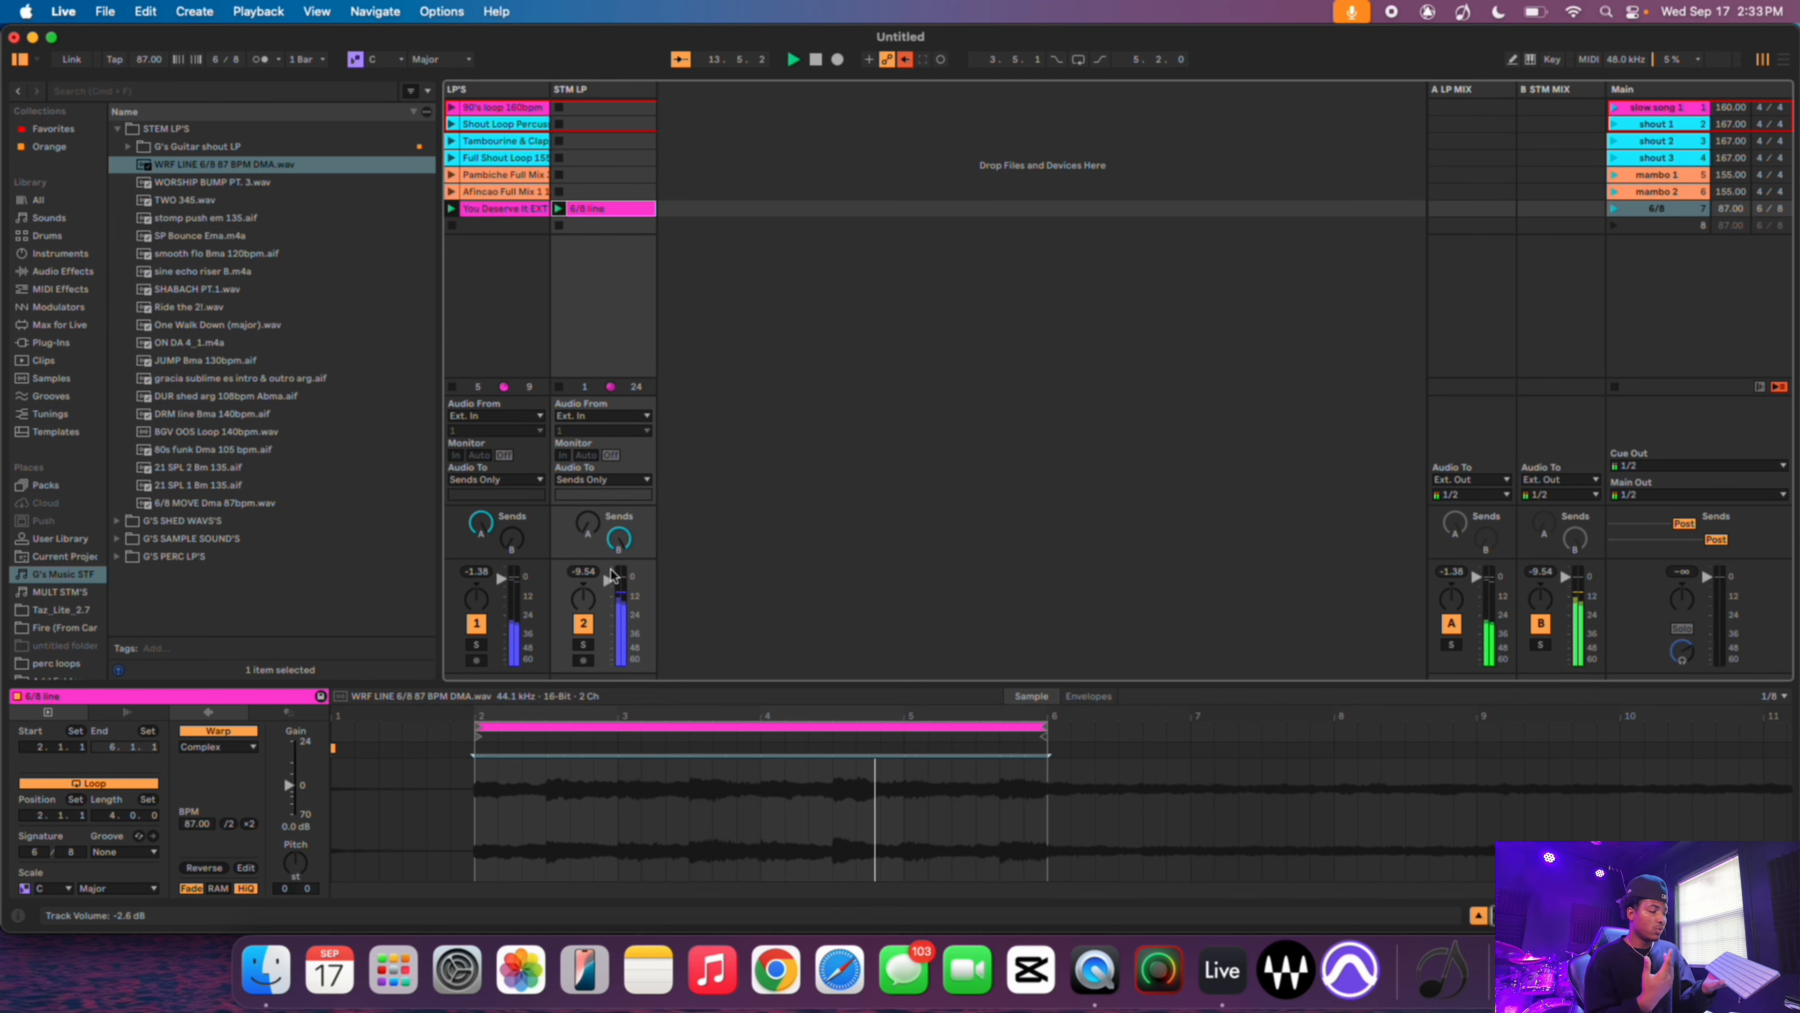
key(Return)
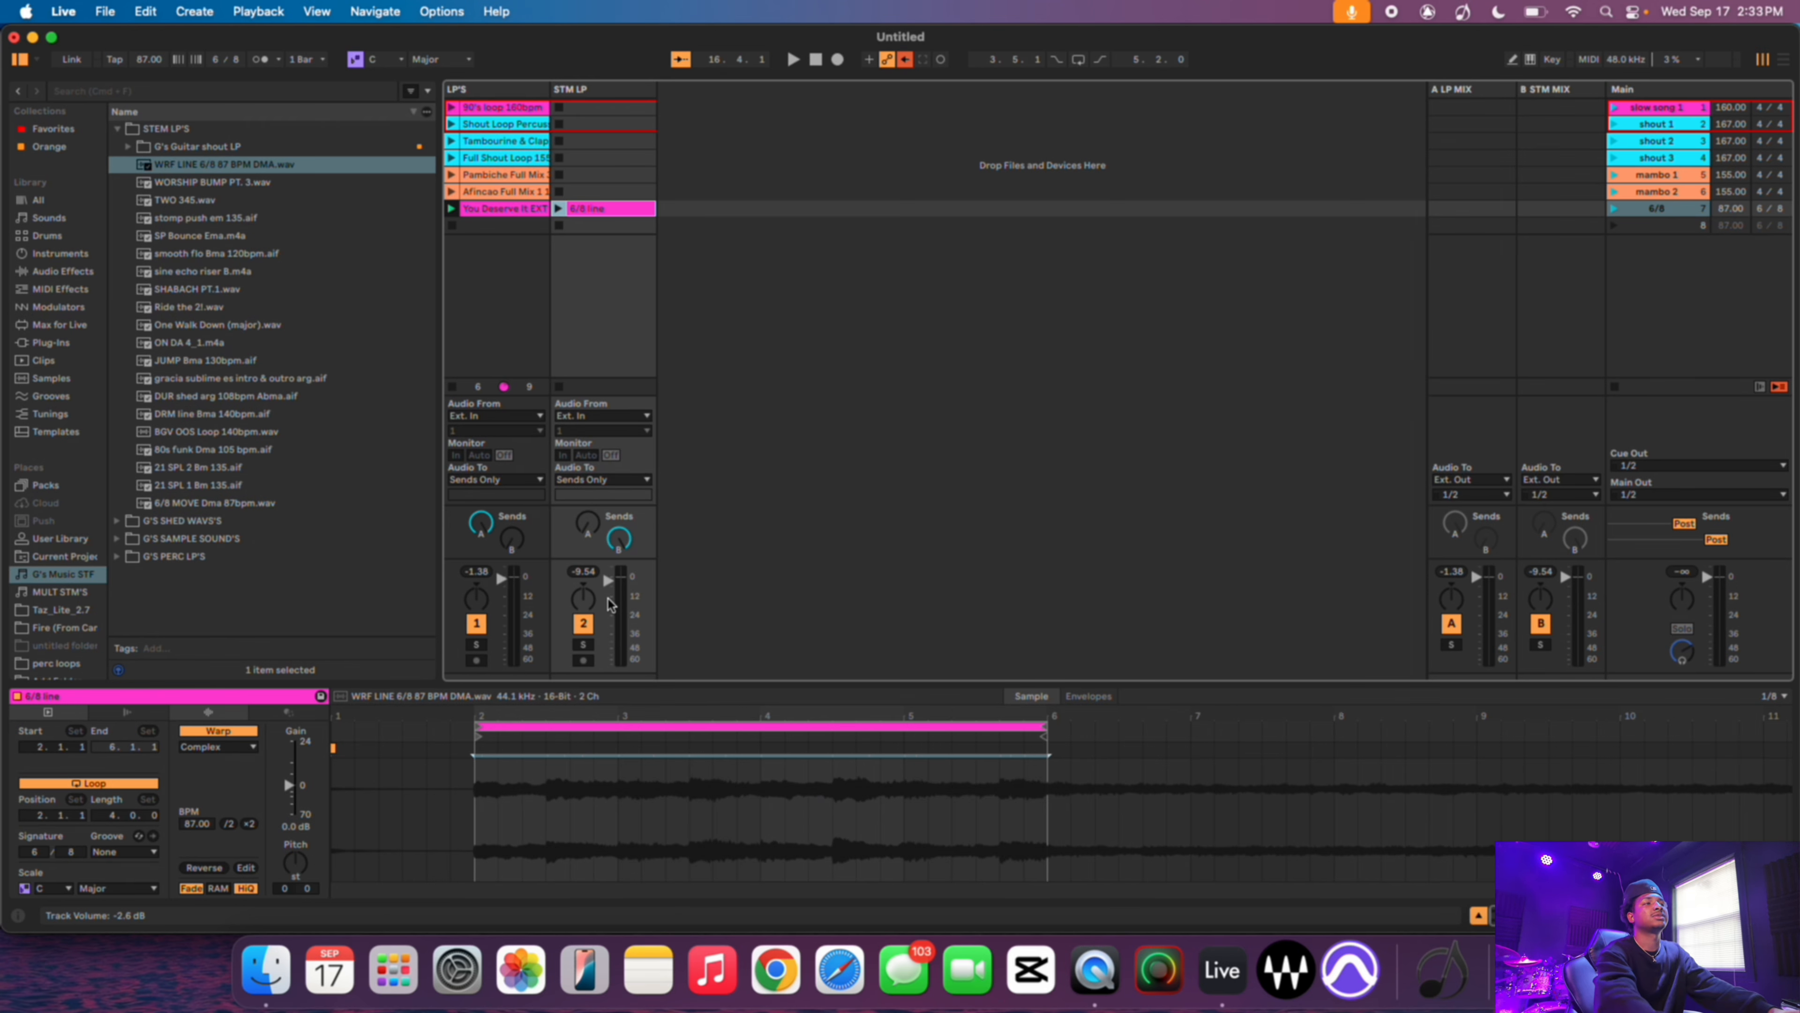
key(space)
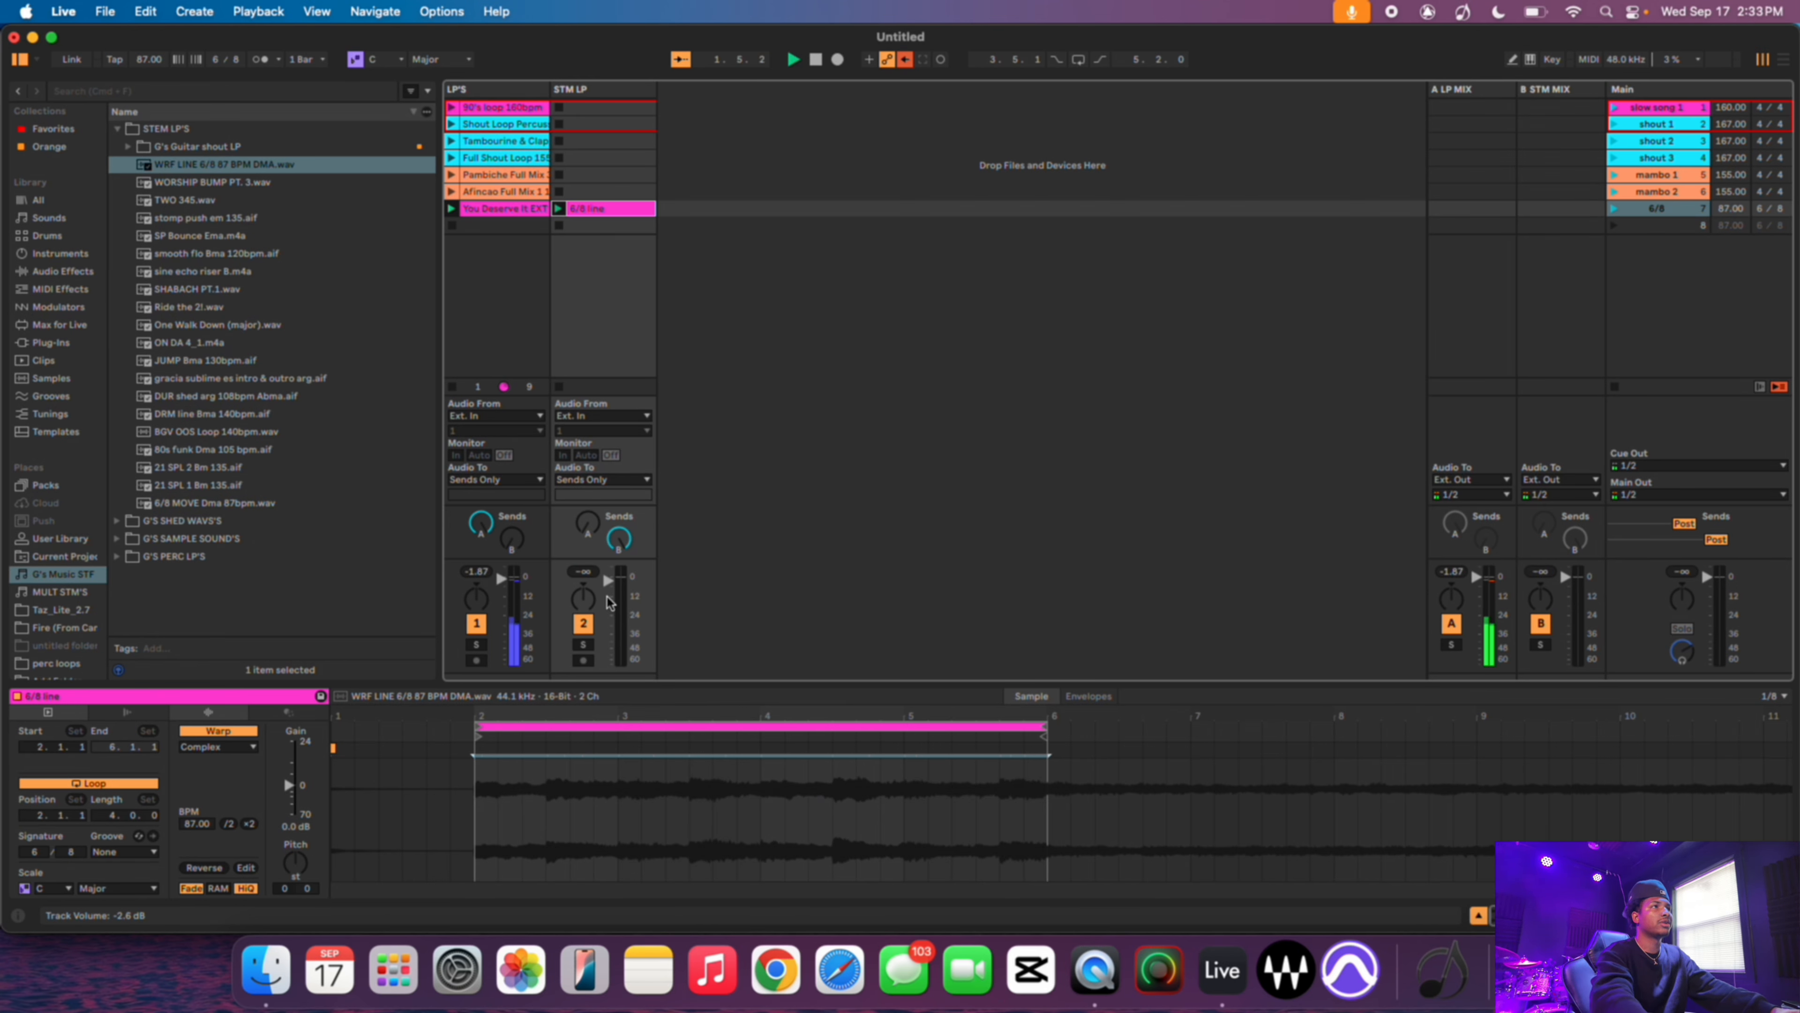
drag(609, 603, 609, 583)
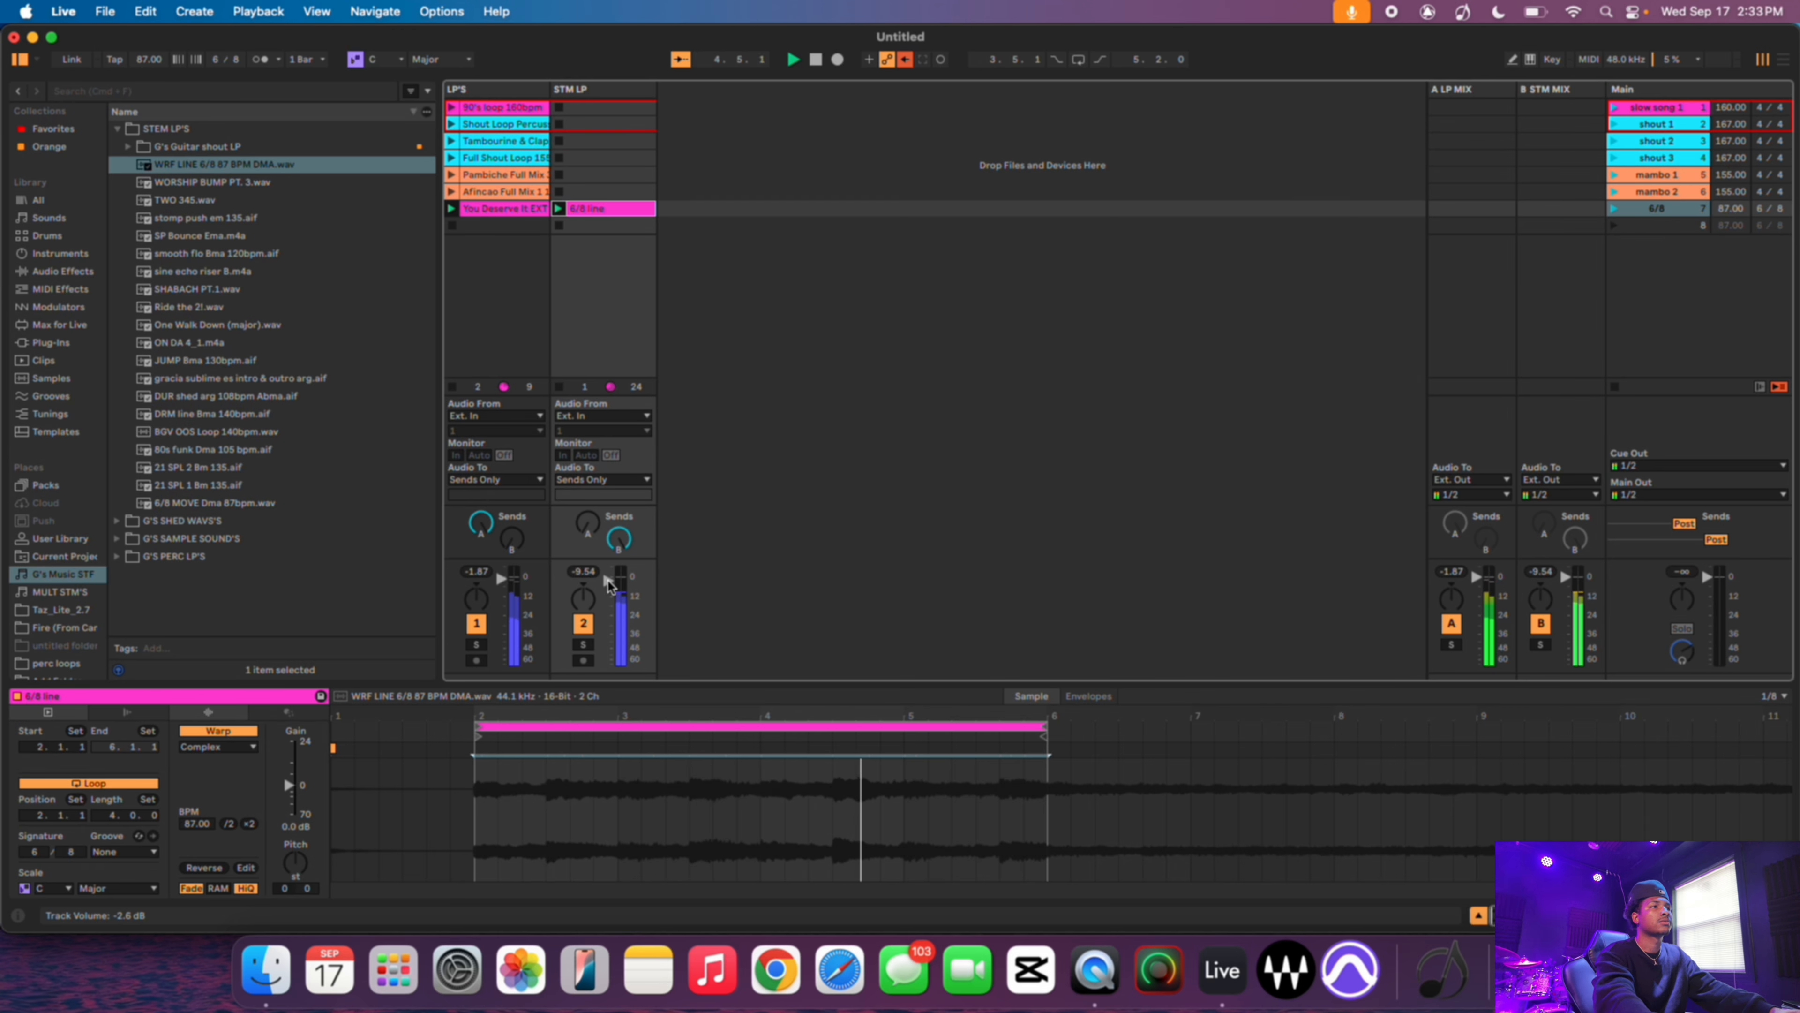
drag(609, 581, 609, 668)
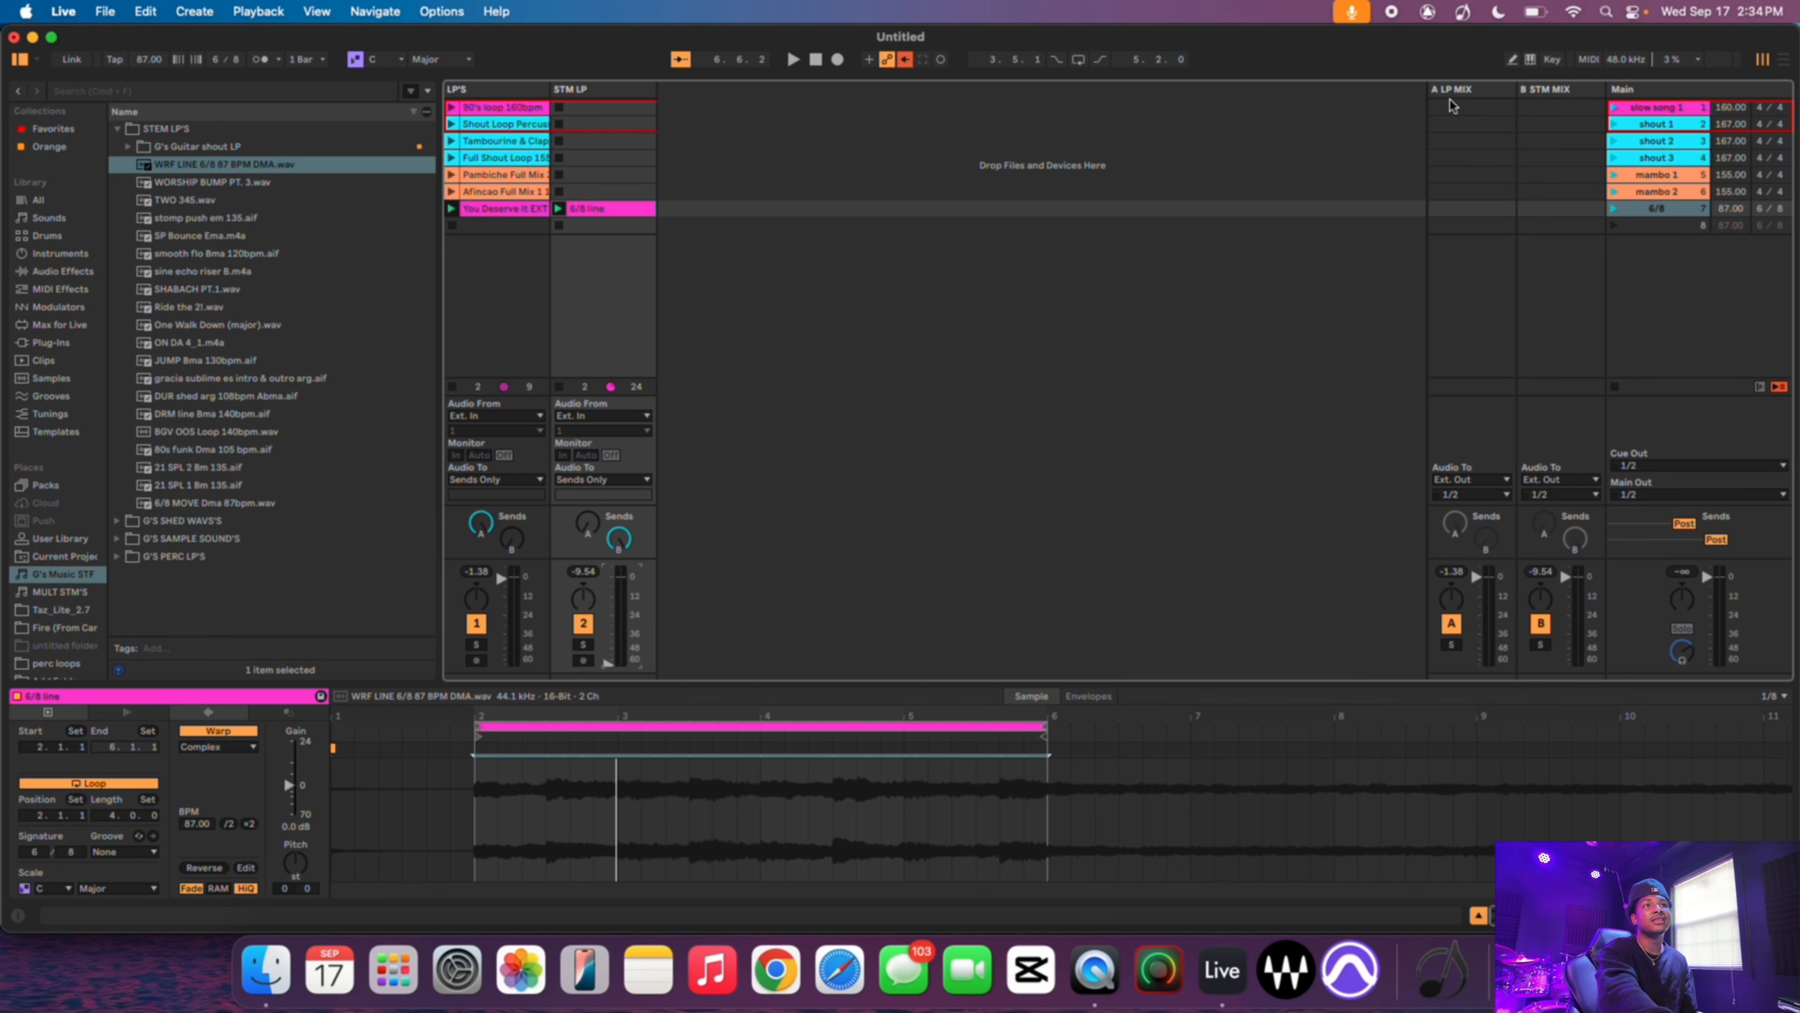
- Add a Delay to the A LP MIX return track and launch the 6/8 scene to hear it
click(1461, 96)
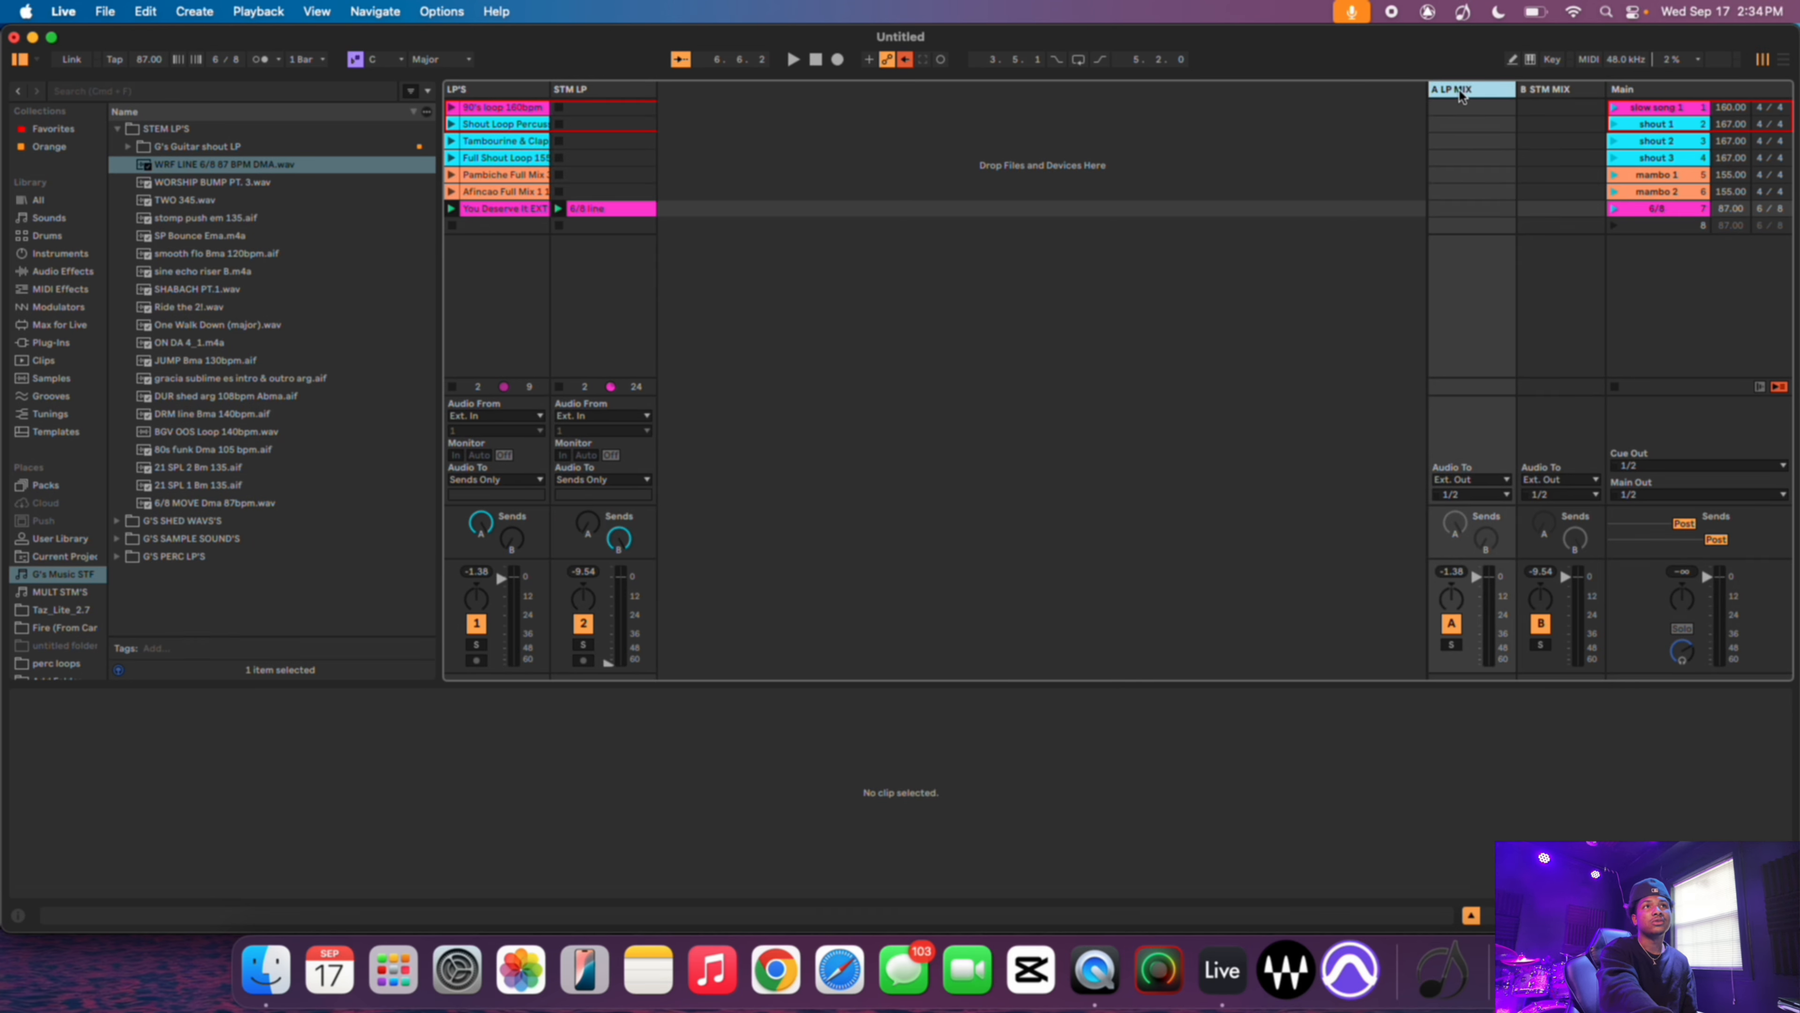
double_click(1461, 97)
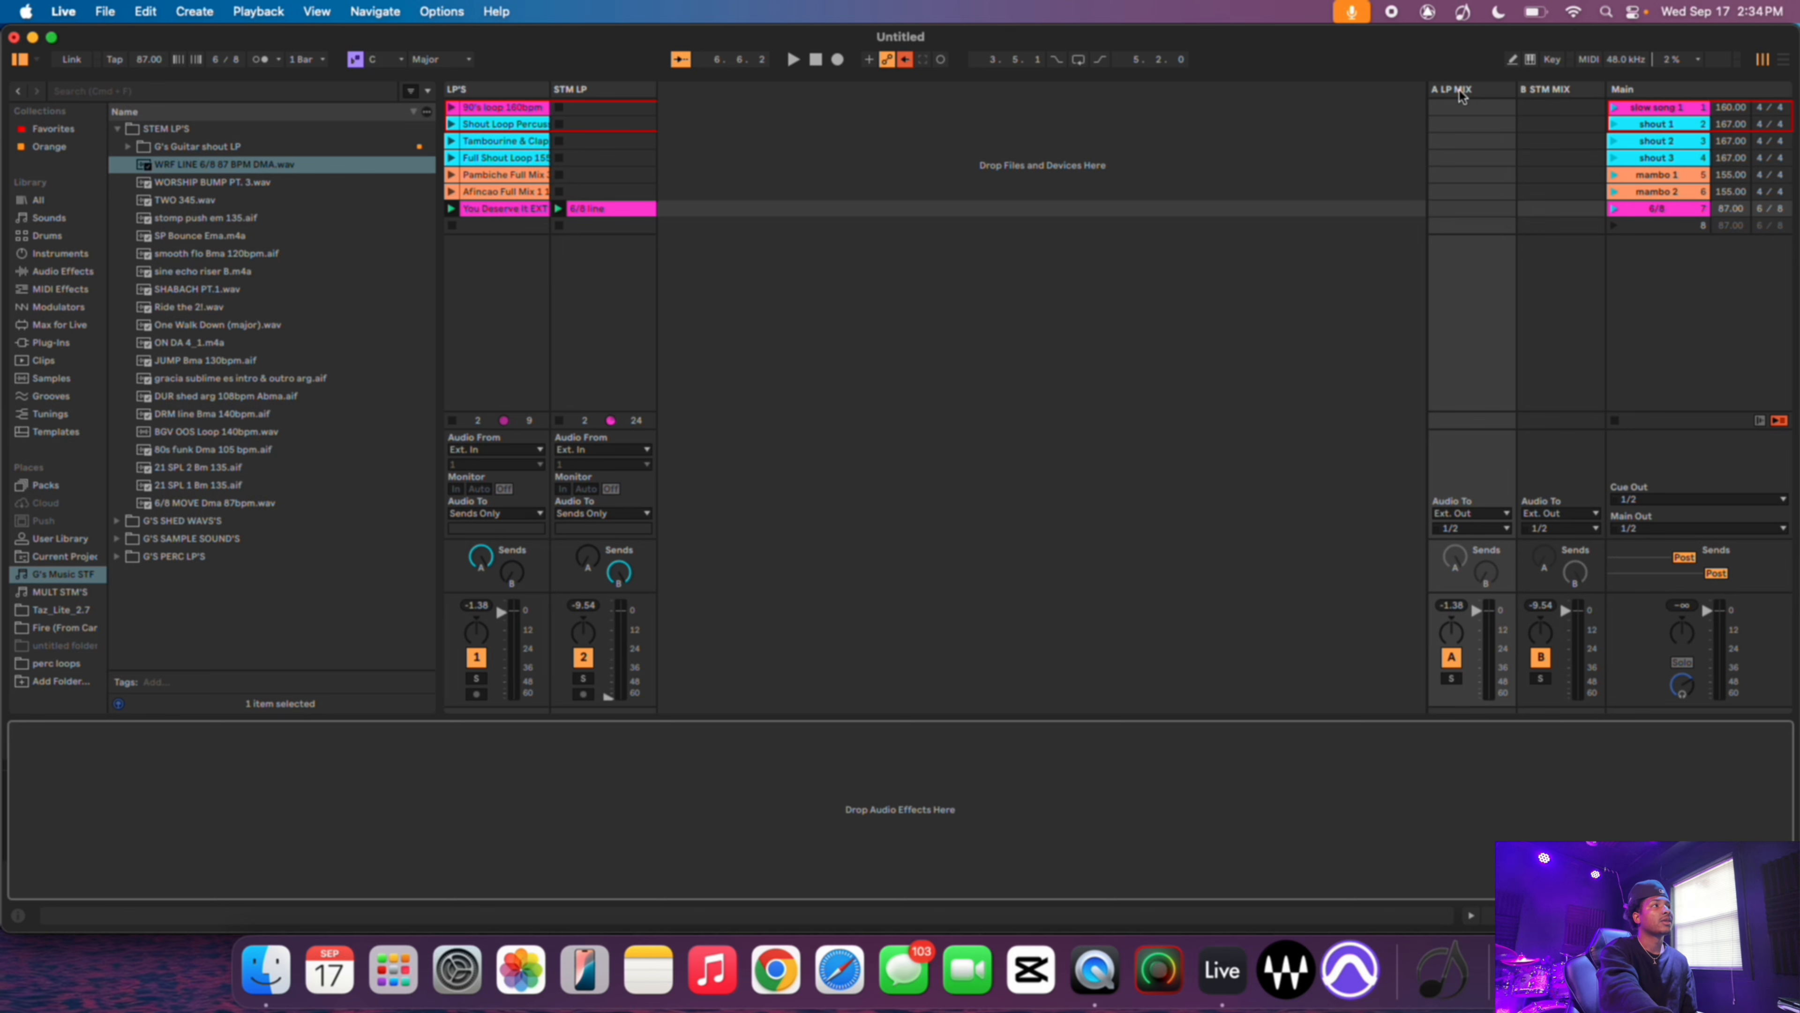
click(61, 273)
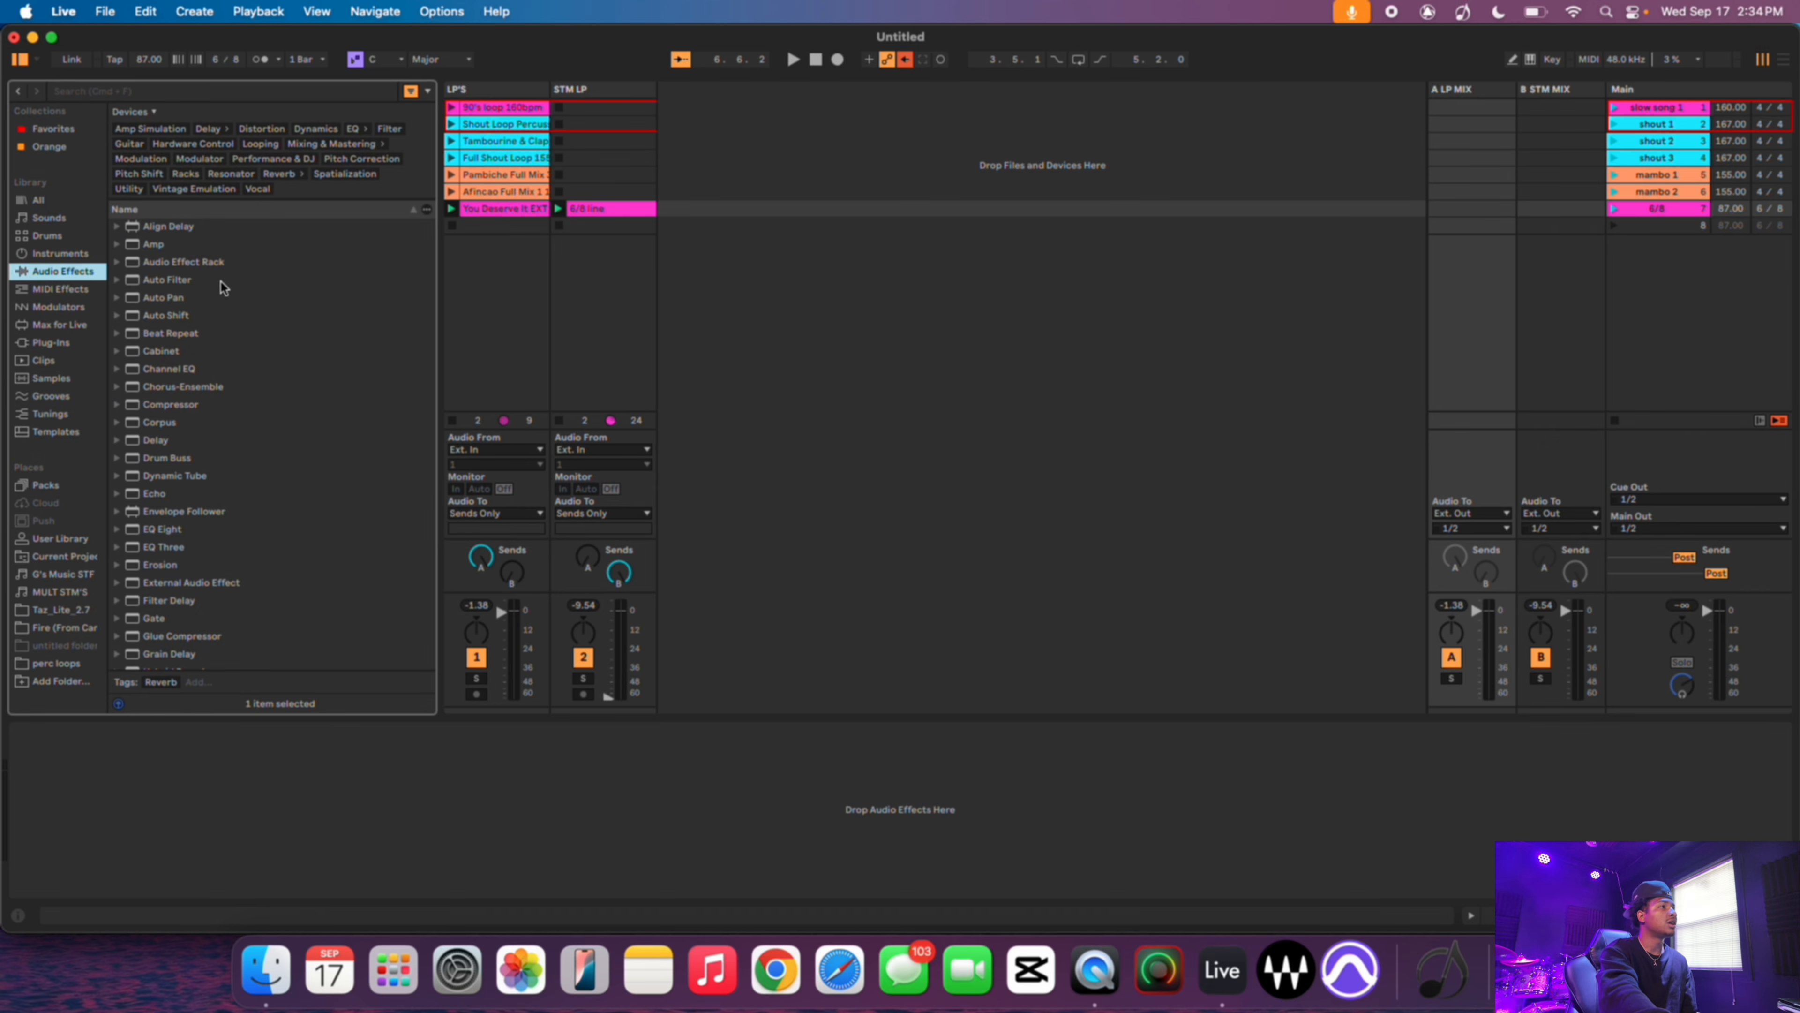
scroll(221, 282, down, 3)
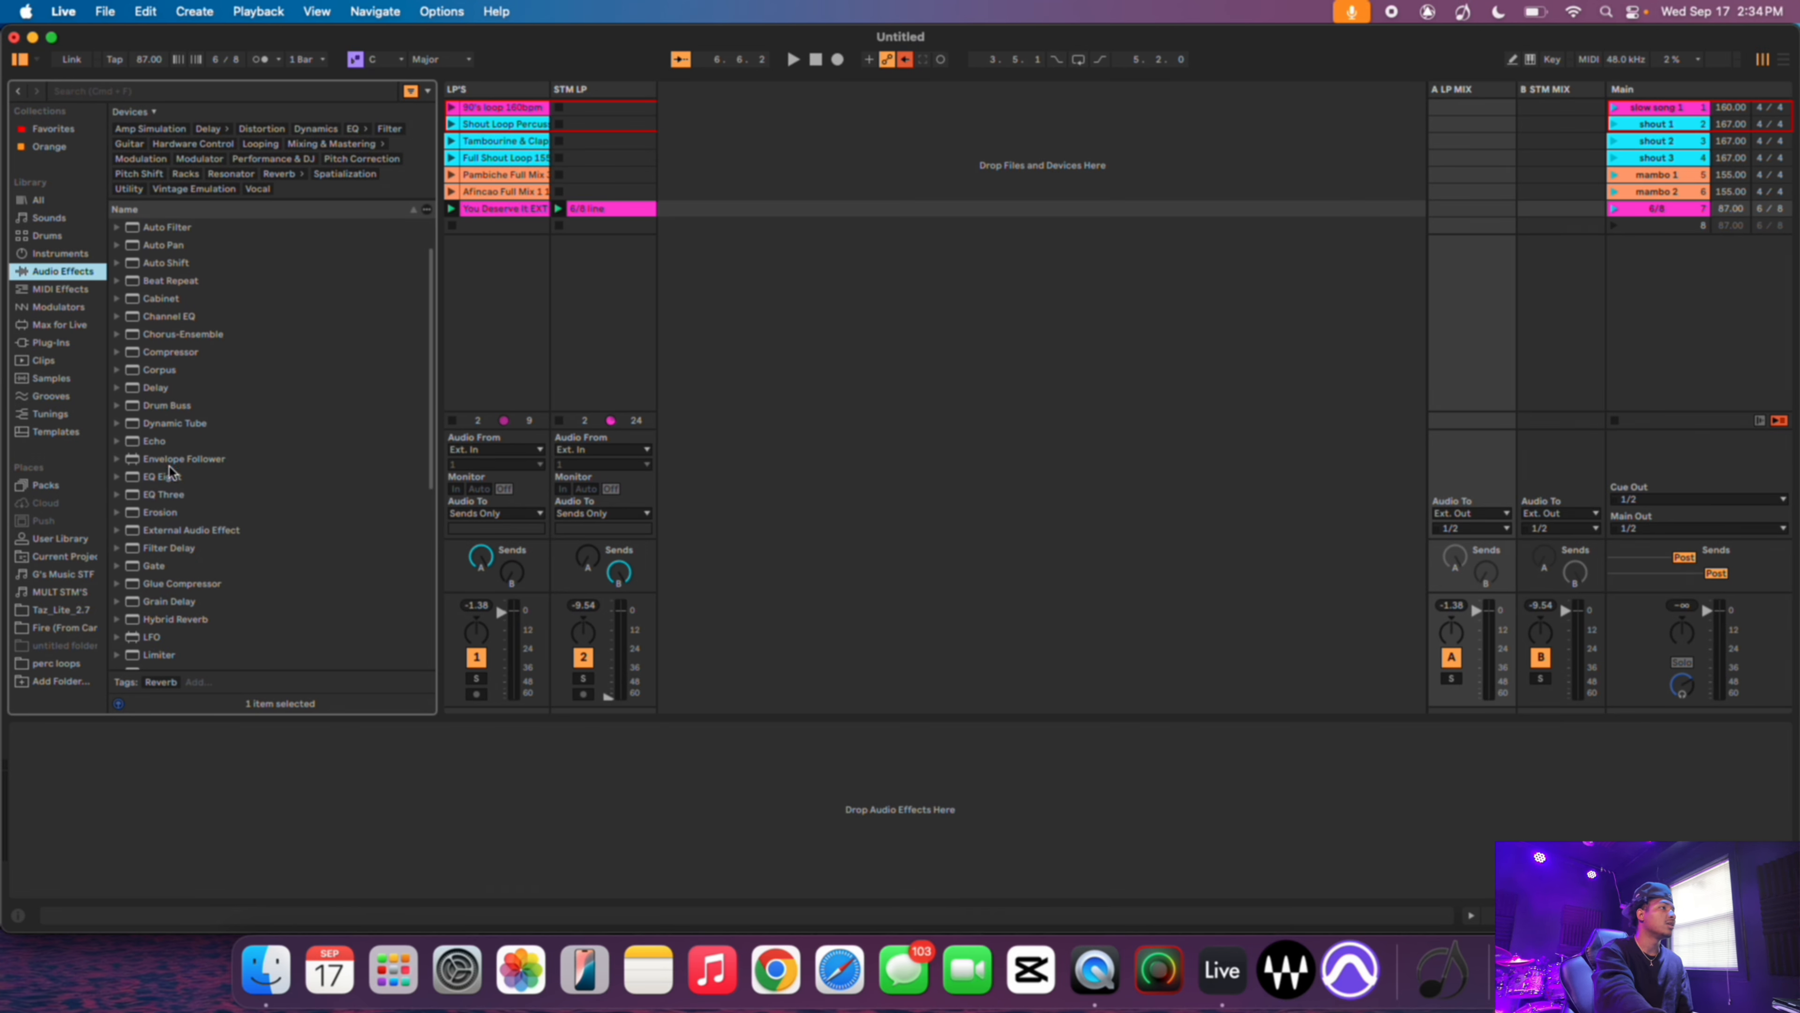
scroll(190, 510, down, 4)
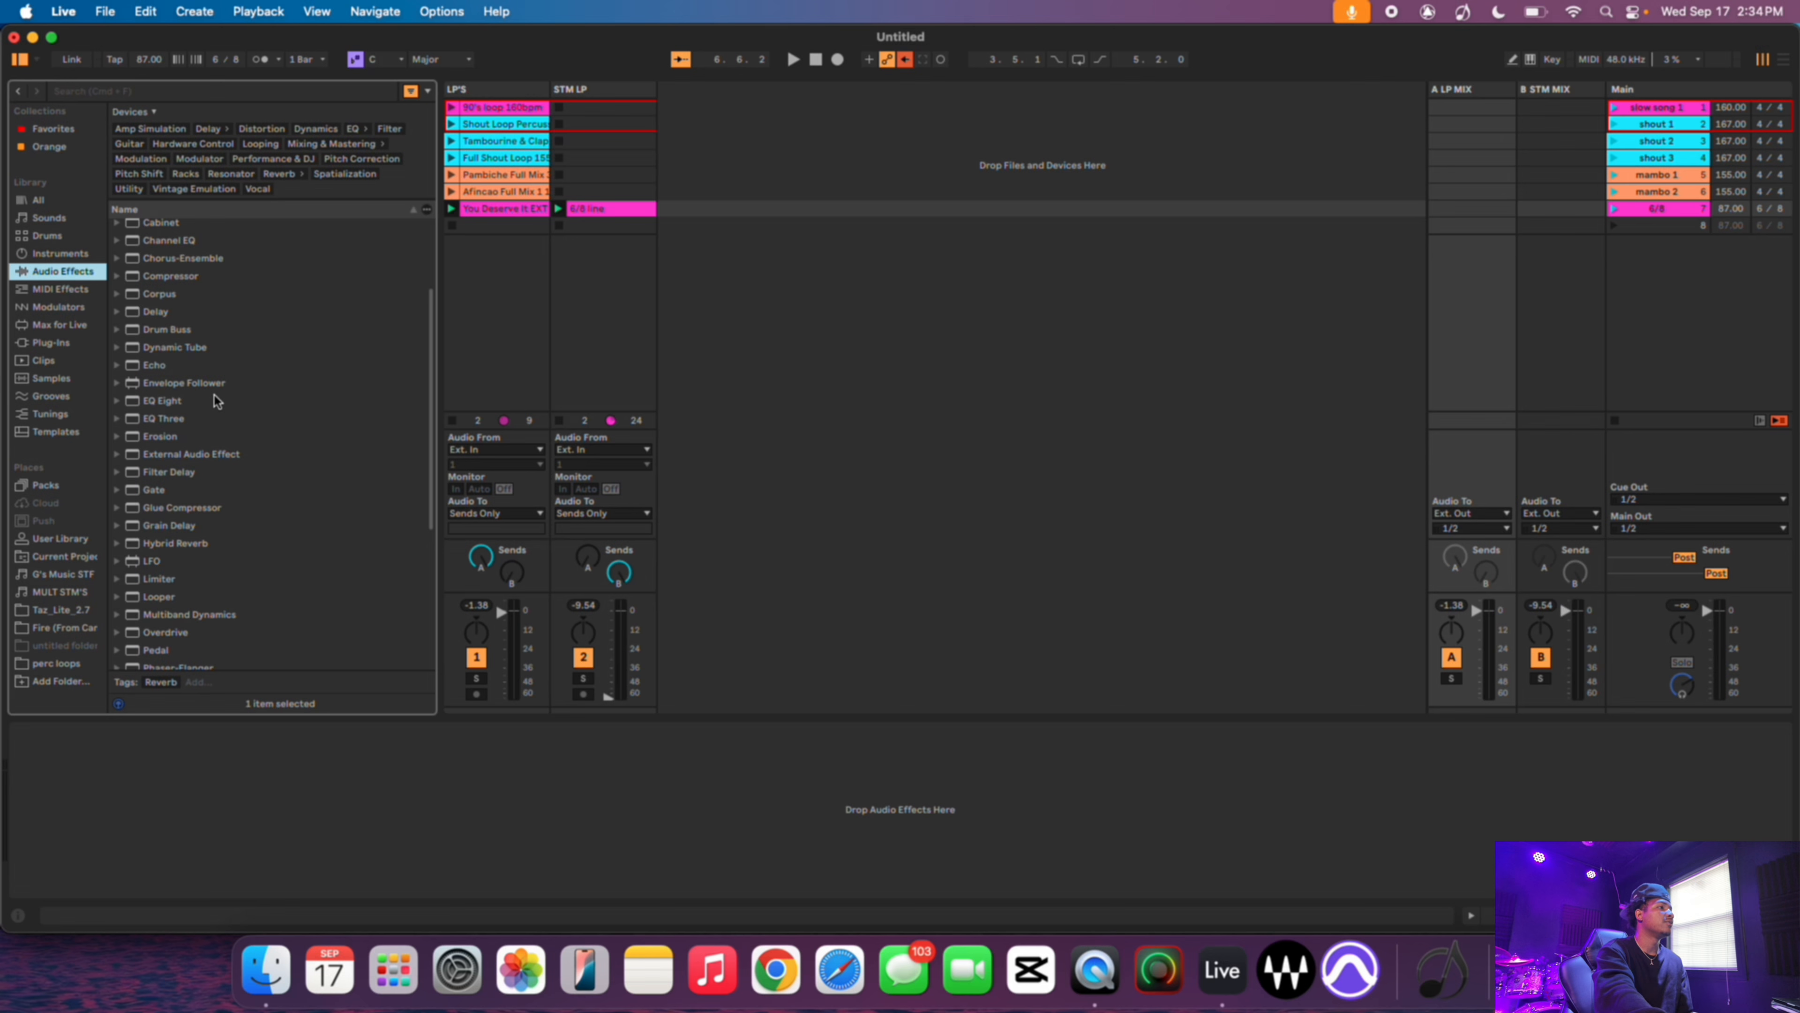
scroll(214, 397, down, 4)
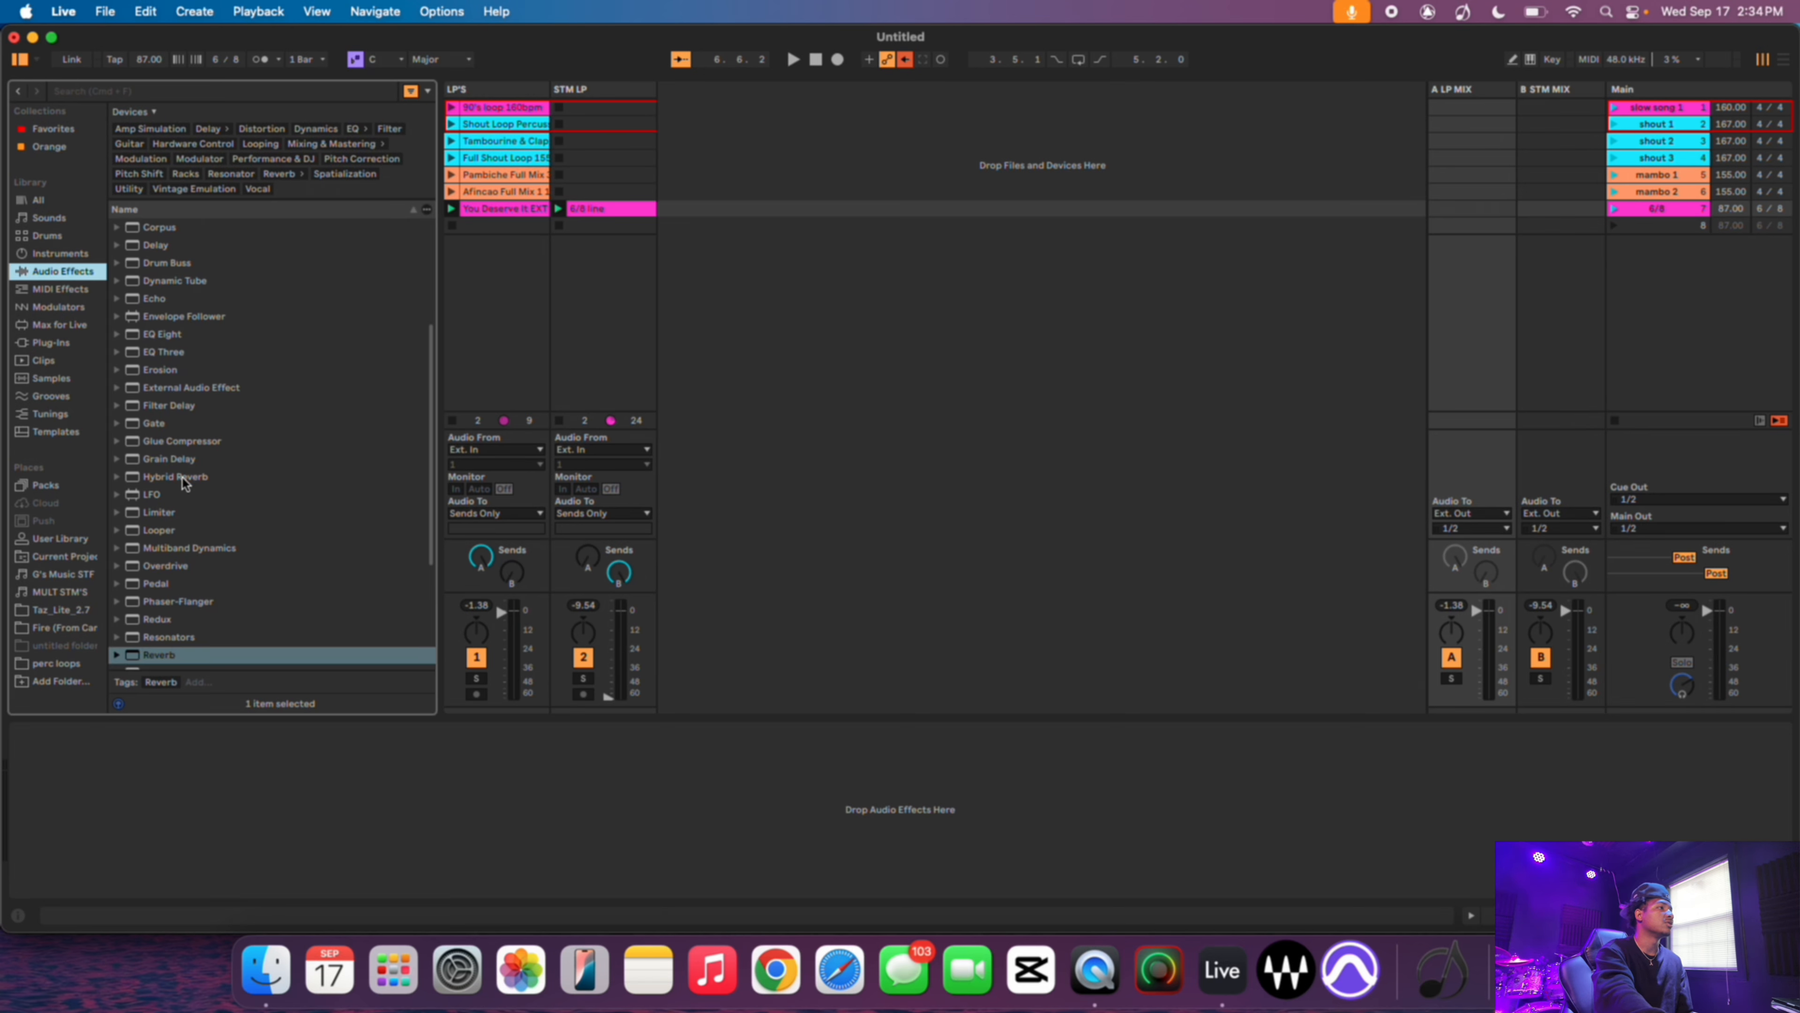
scroll(183, 478, down, 6)
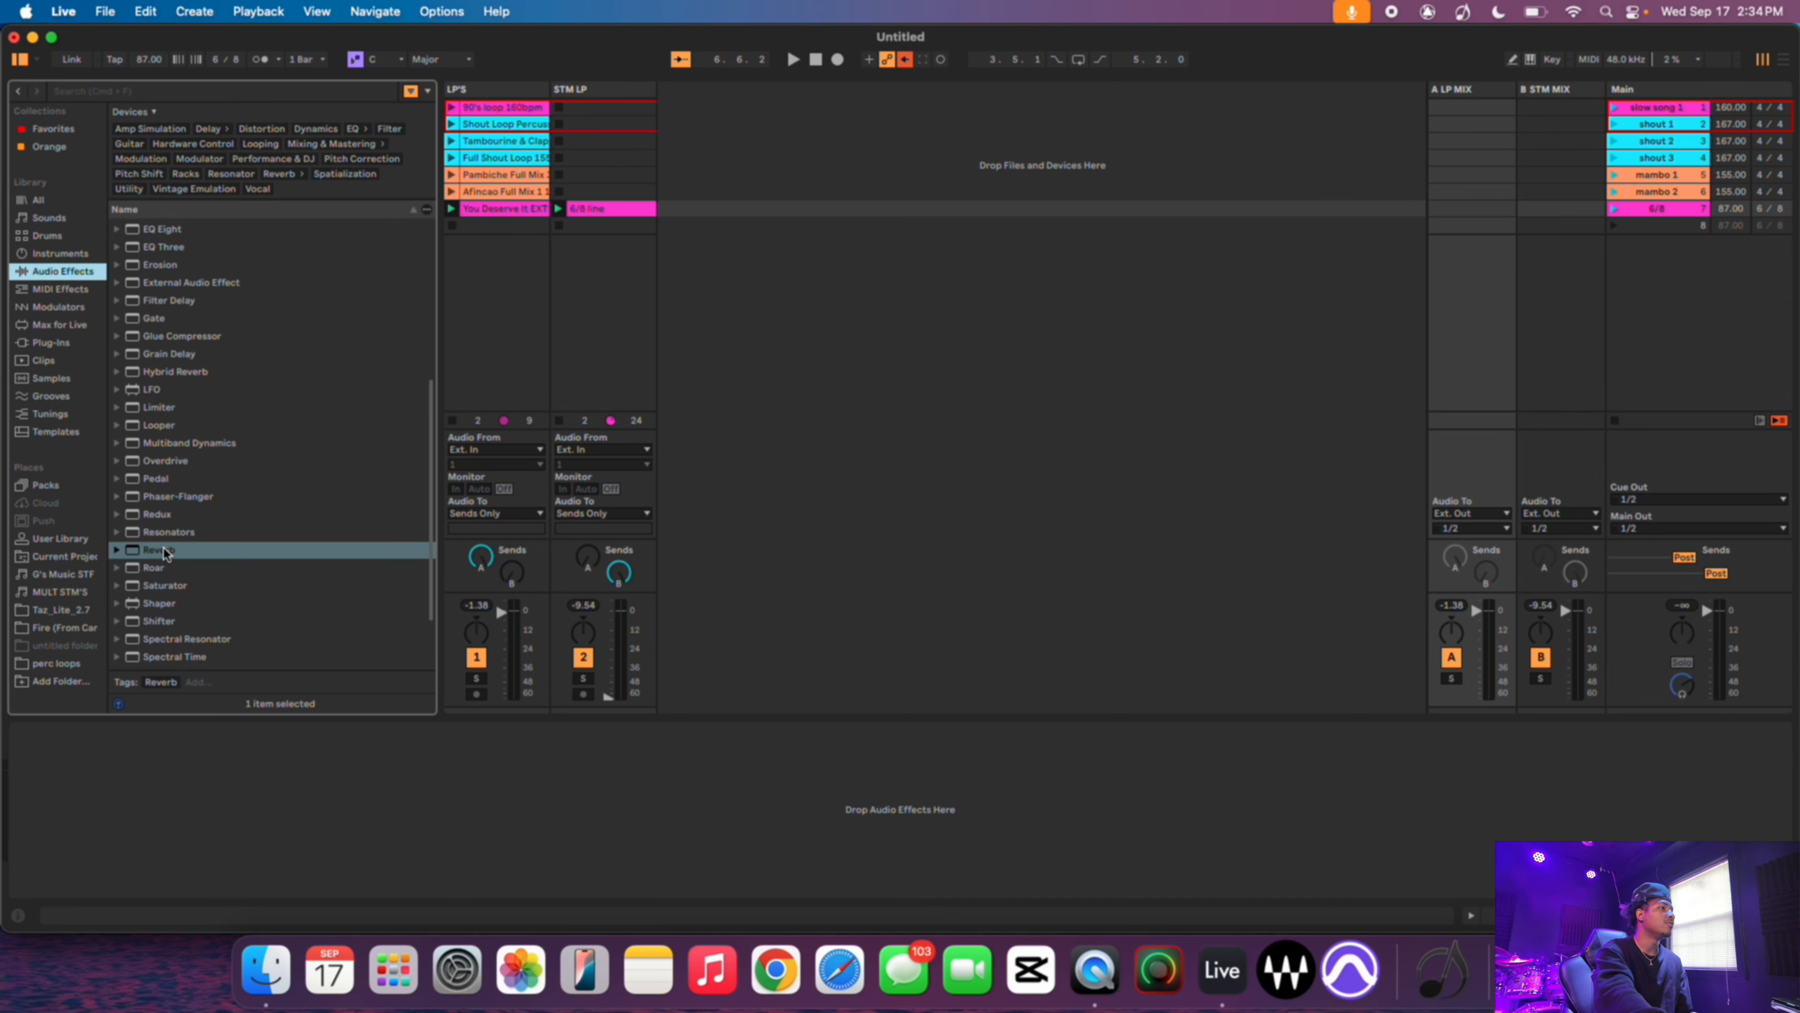
scroll(163, 547, up, 2)
scroll(163, 593, down, 2)
scroll(201, 528, up, 12)
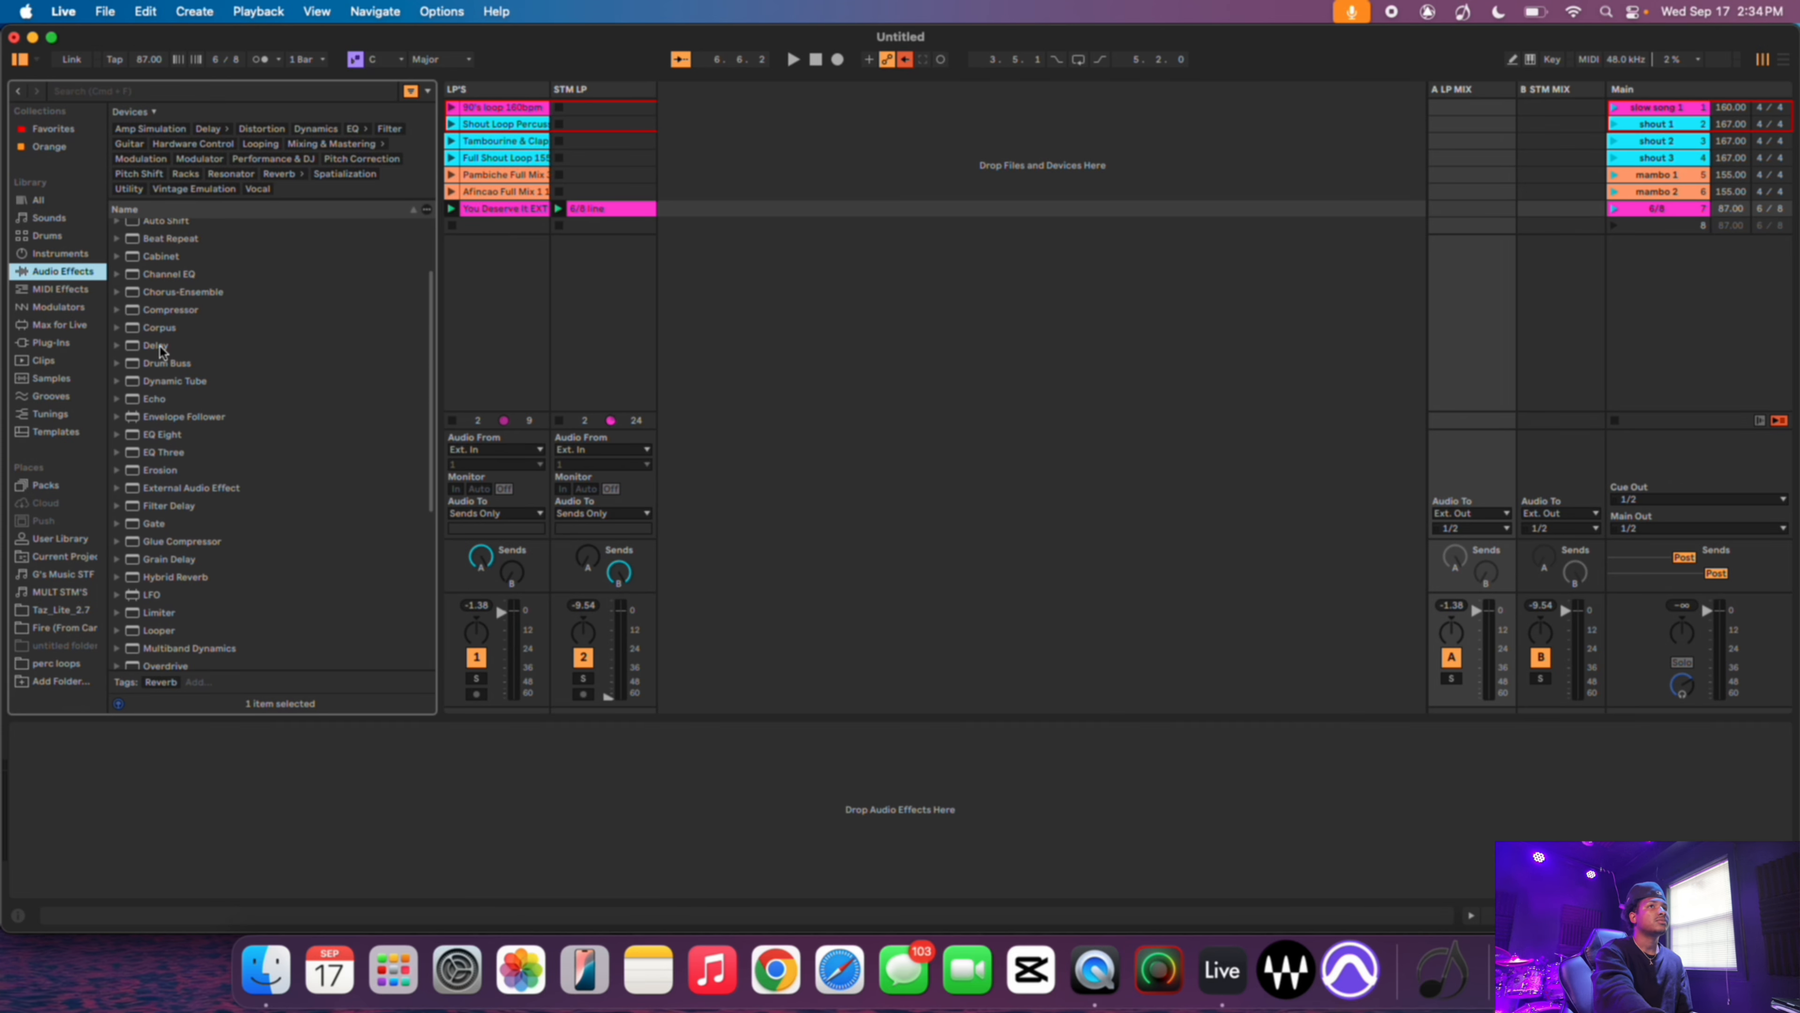
double_click(158, 346)
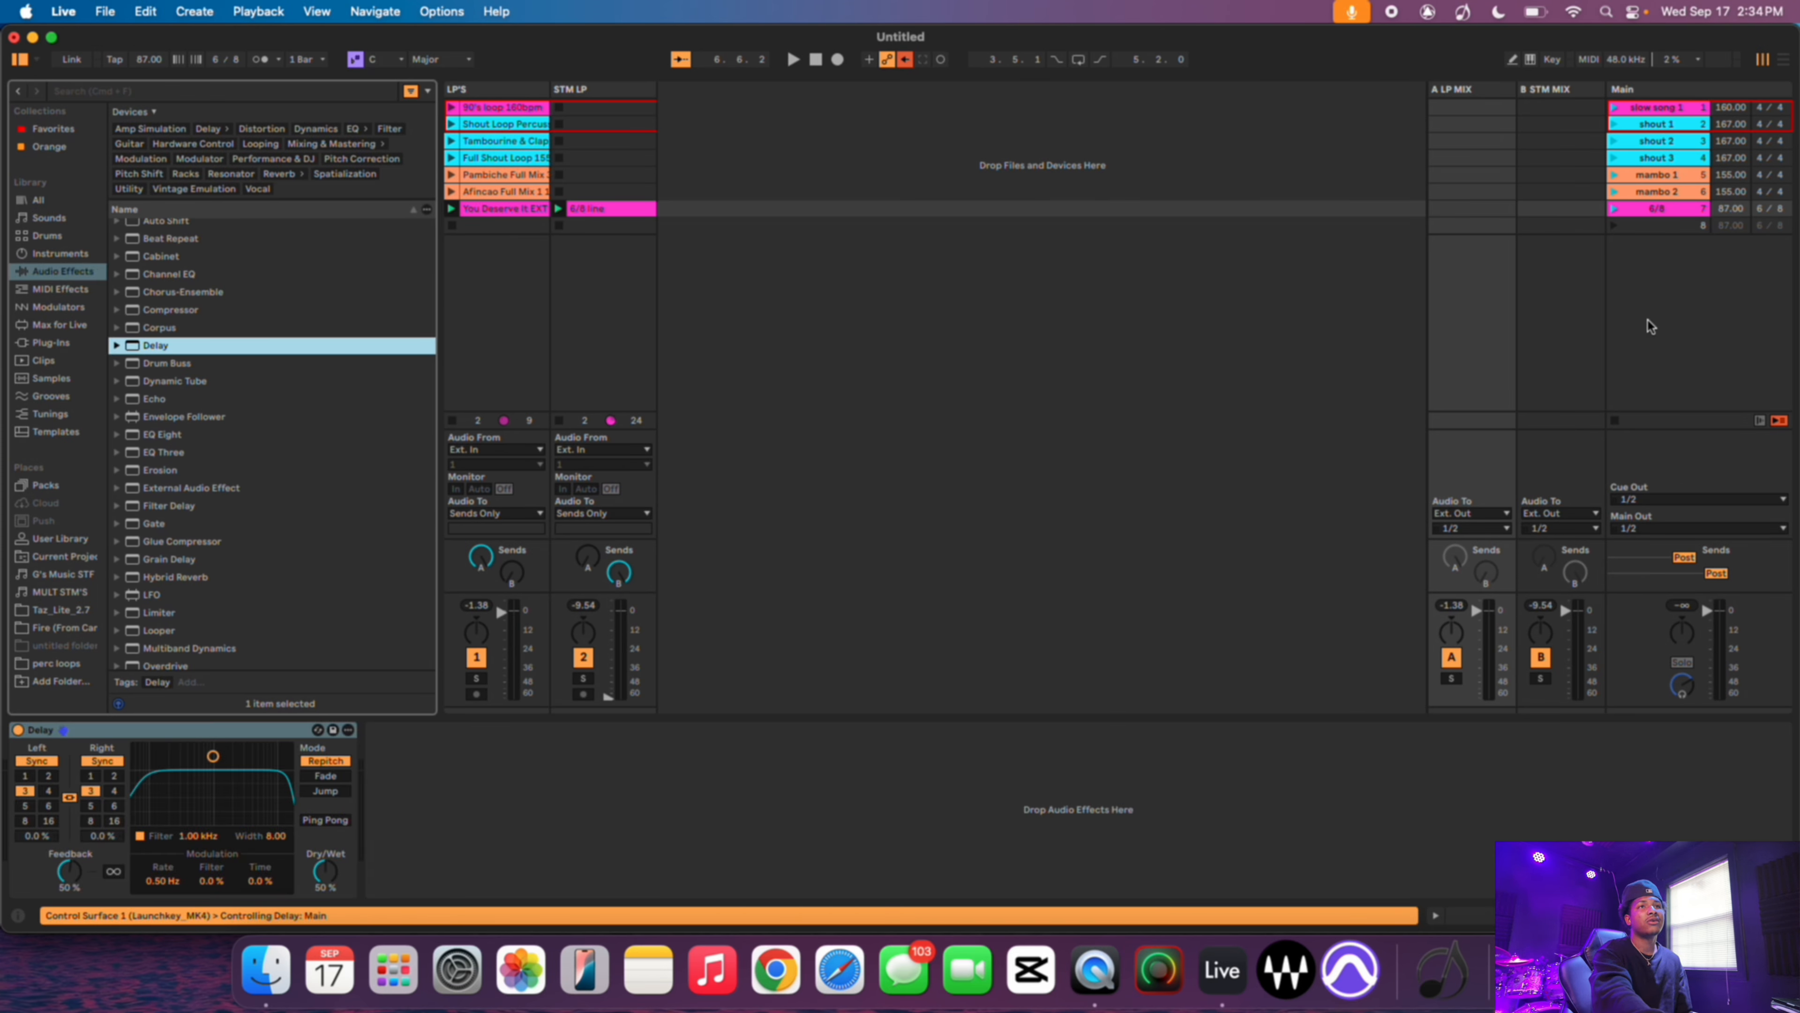
click(1615, 209)
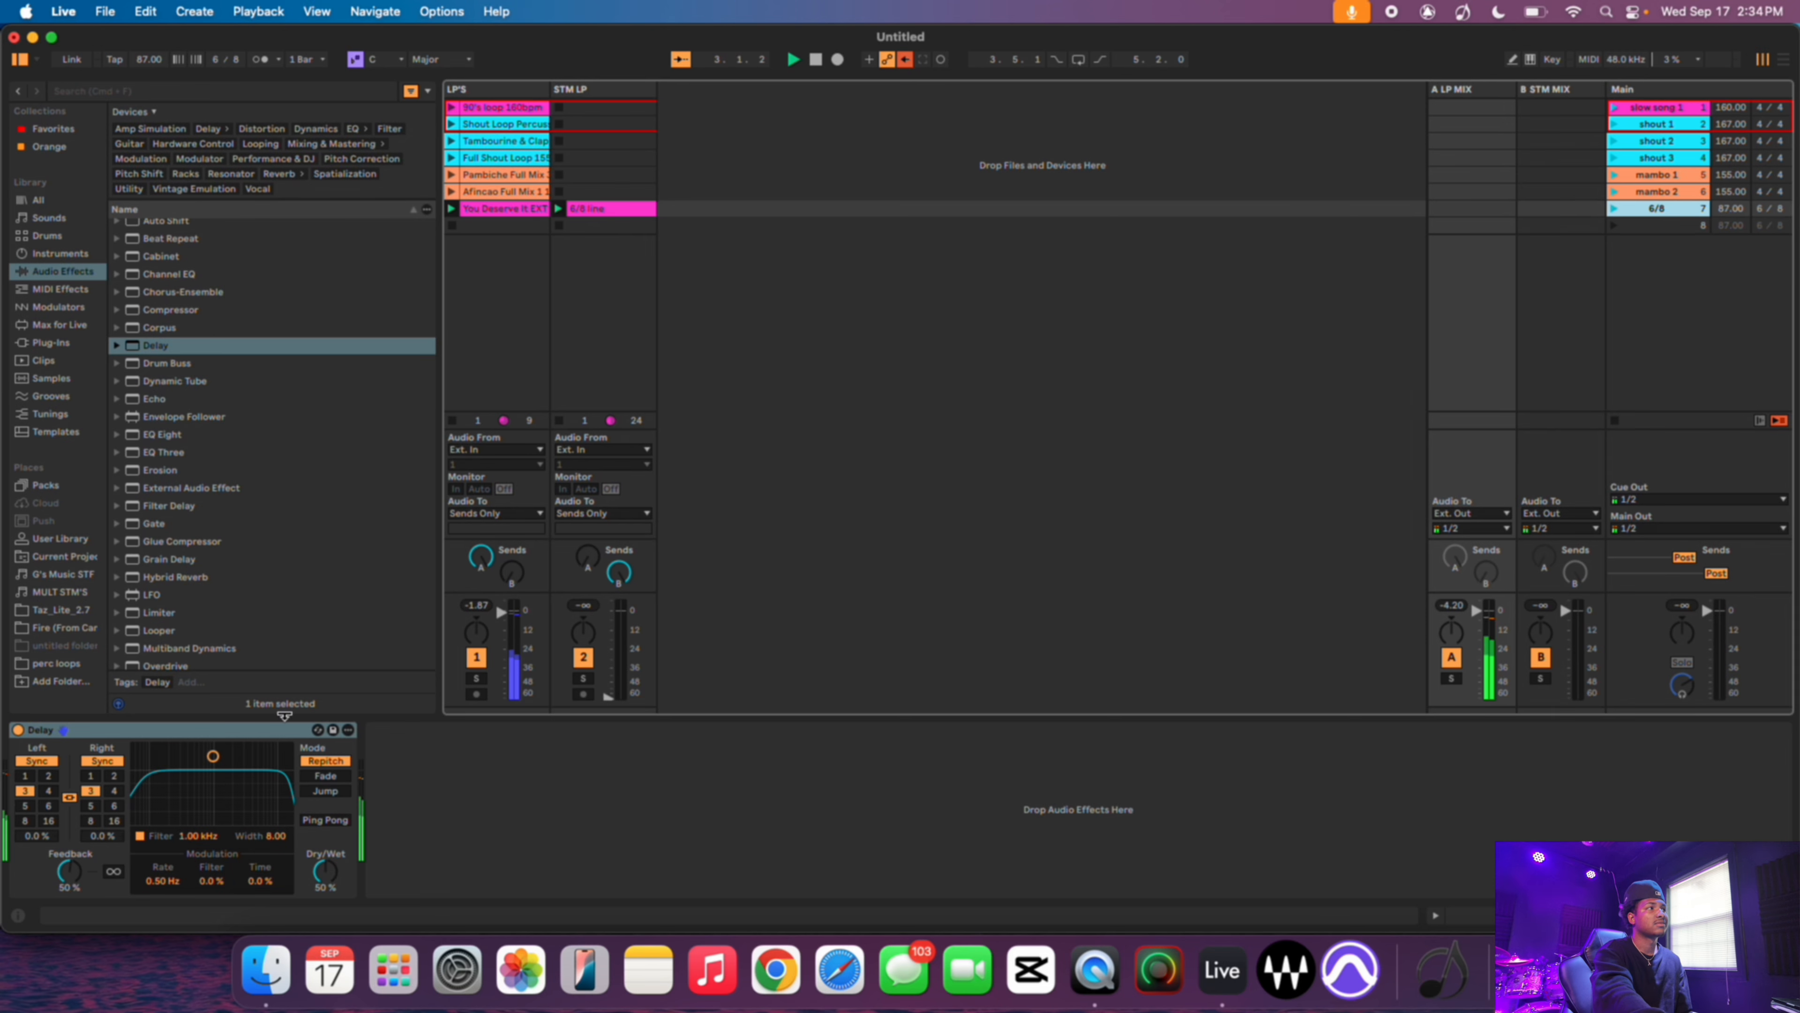
- Add a Gate to the A LP MIX return, then delete both the Gate and the Delay
scroll(245, 571, up, 2)
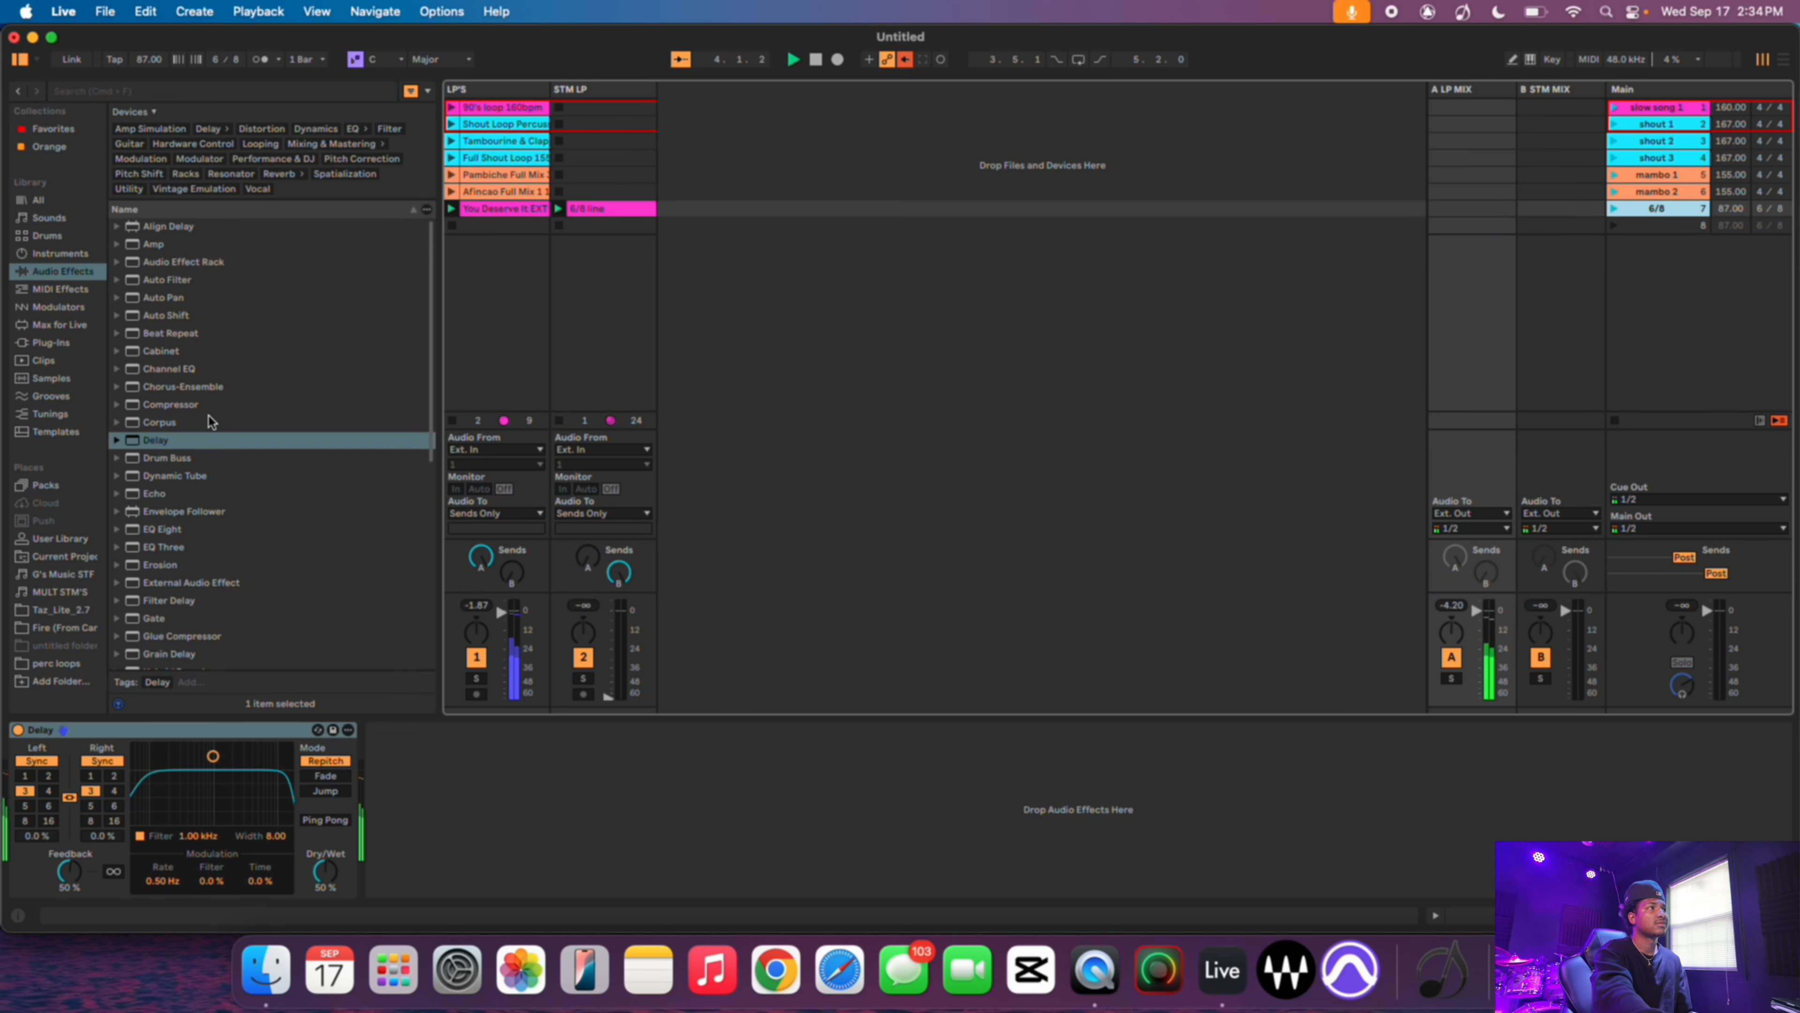
scroll(209, 418, down, 3)
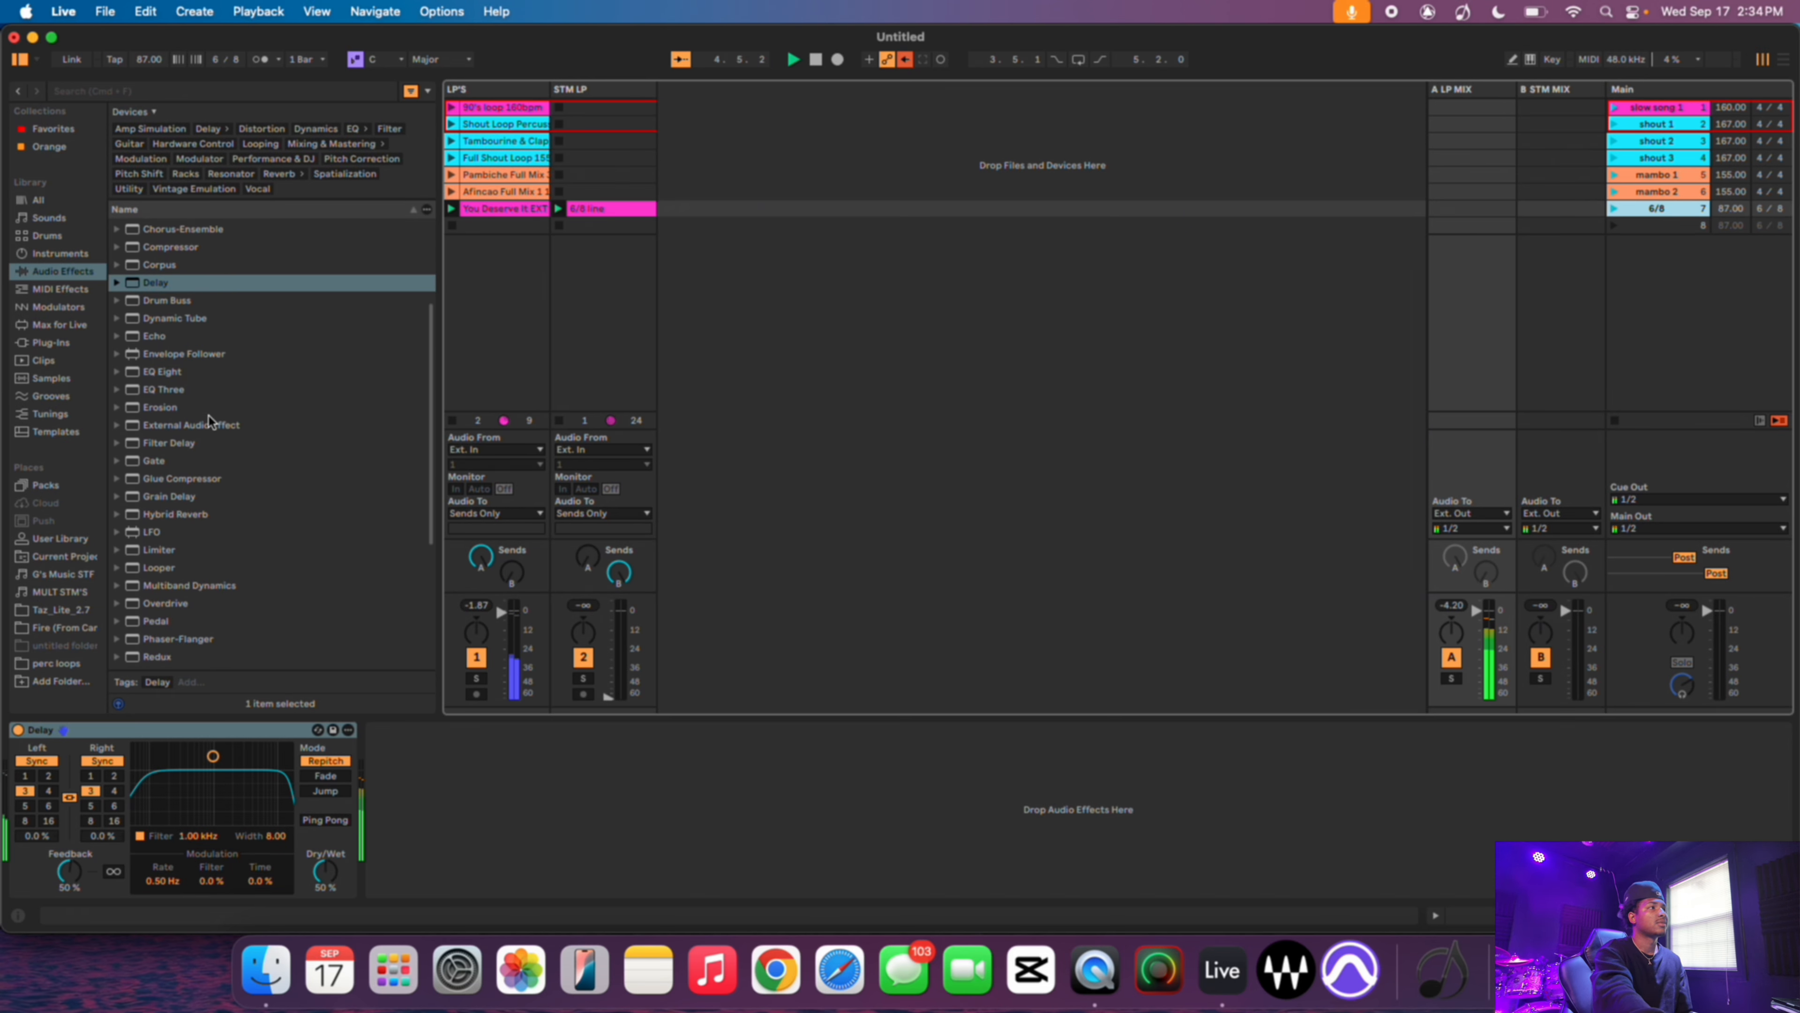
double_click(157, 461)
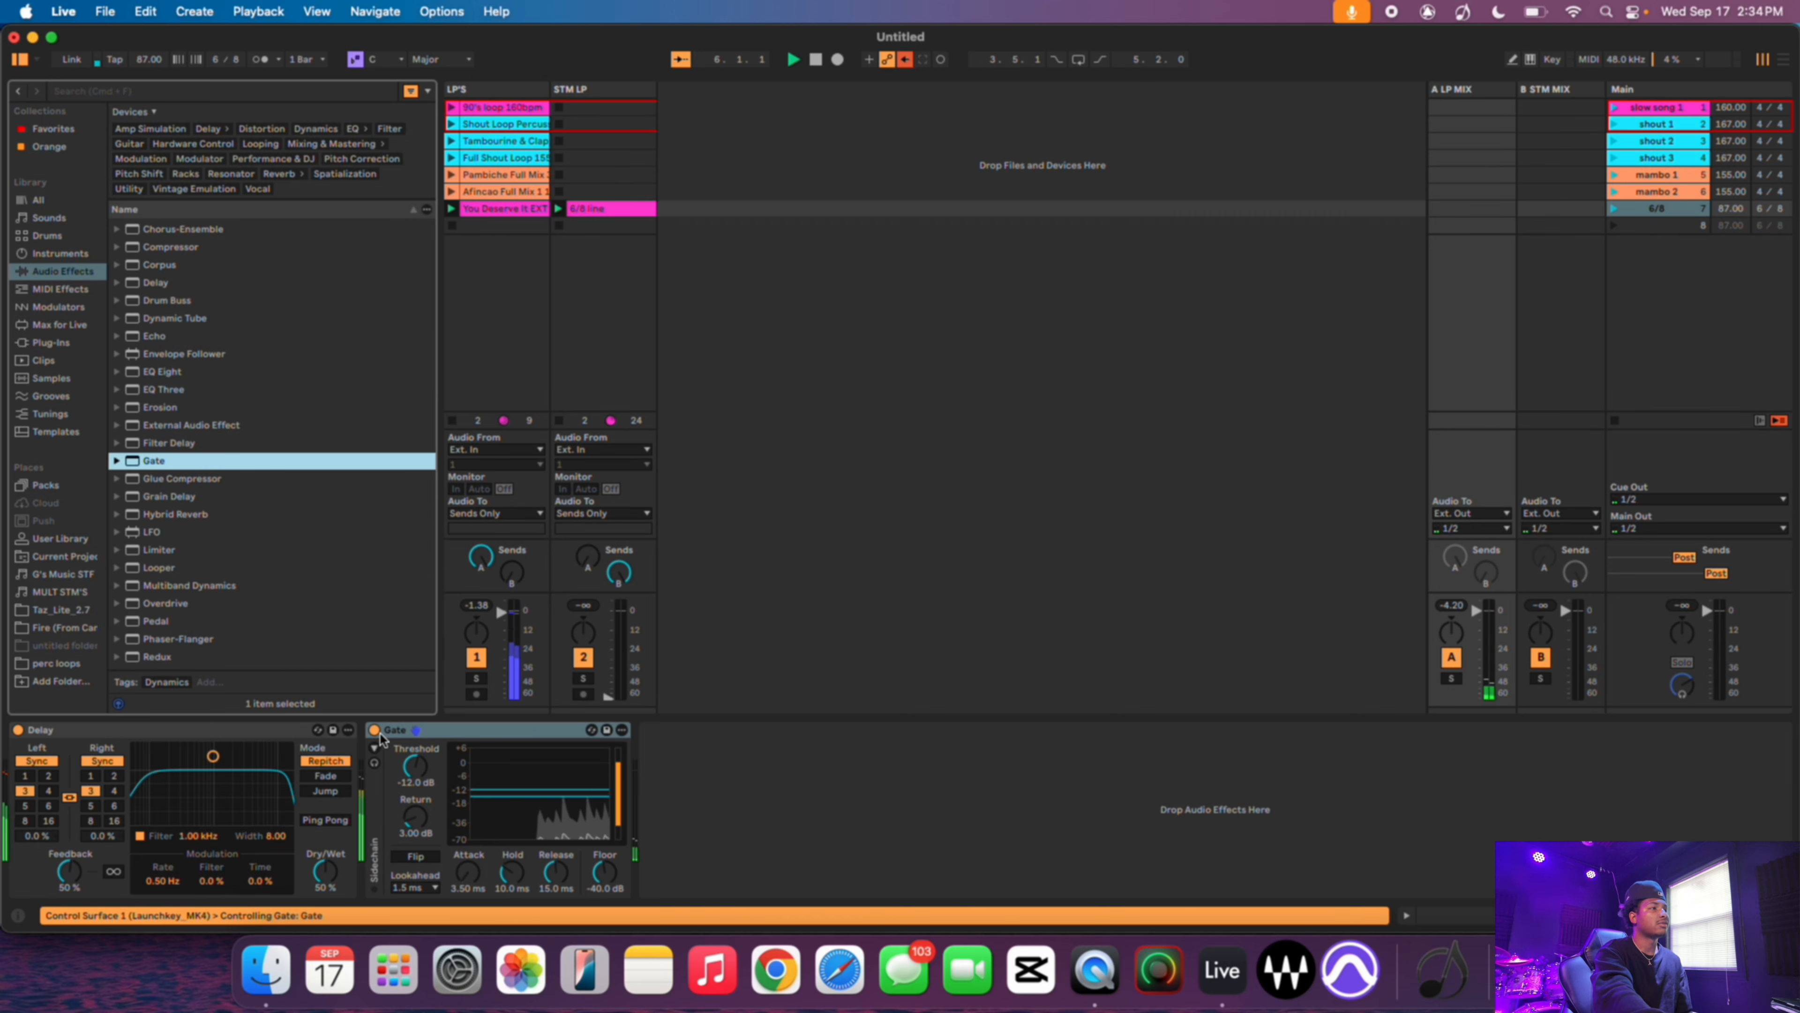
click(404, 730)
key(Delete)
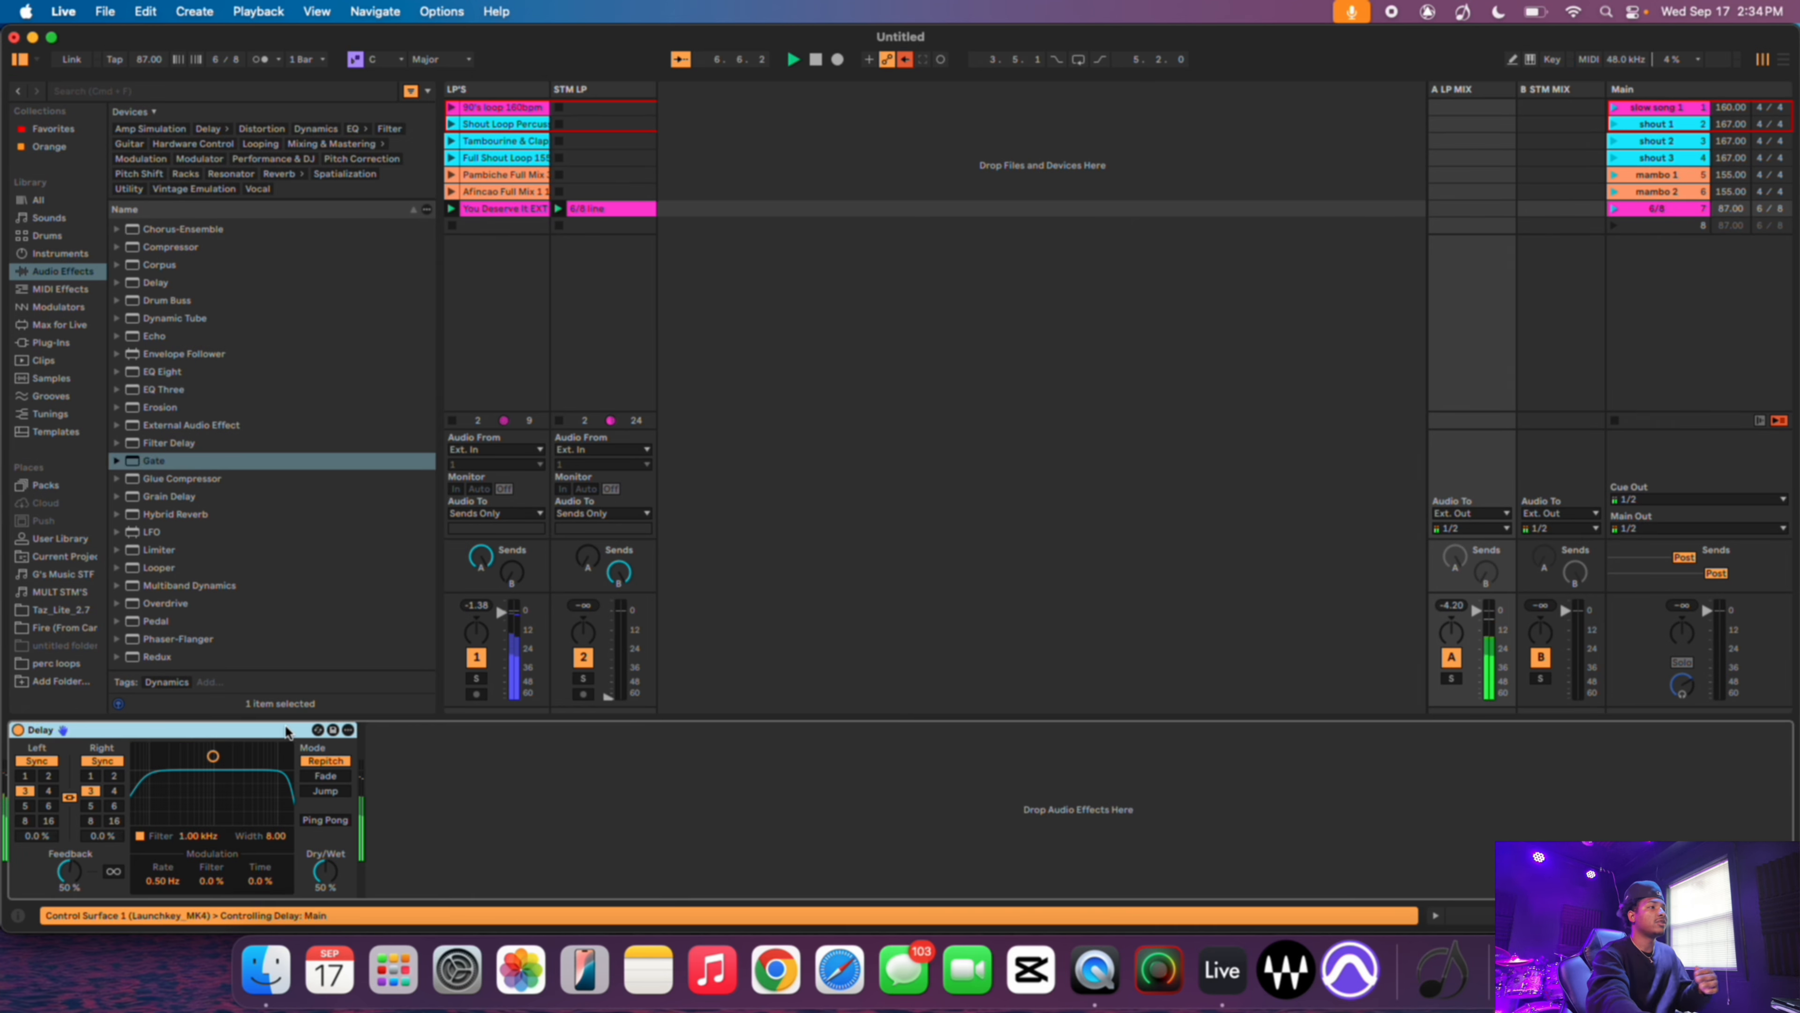
key(Delete)
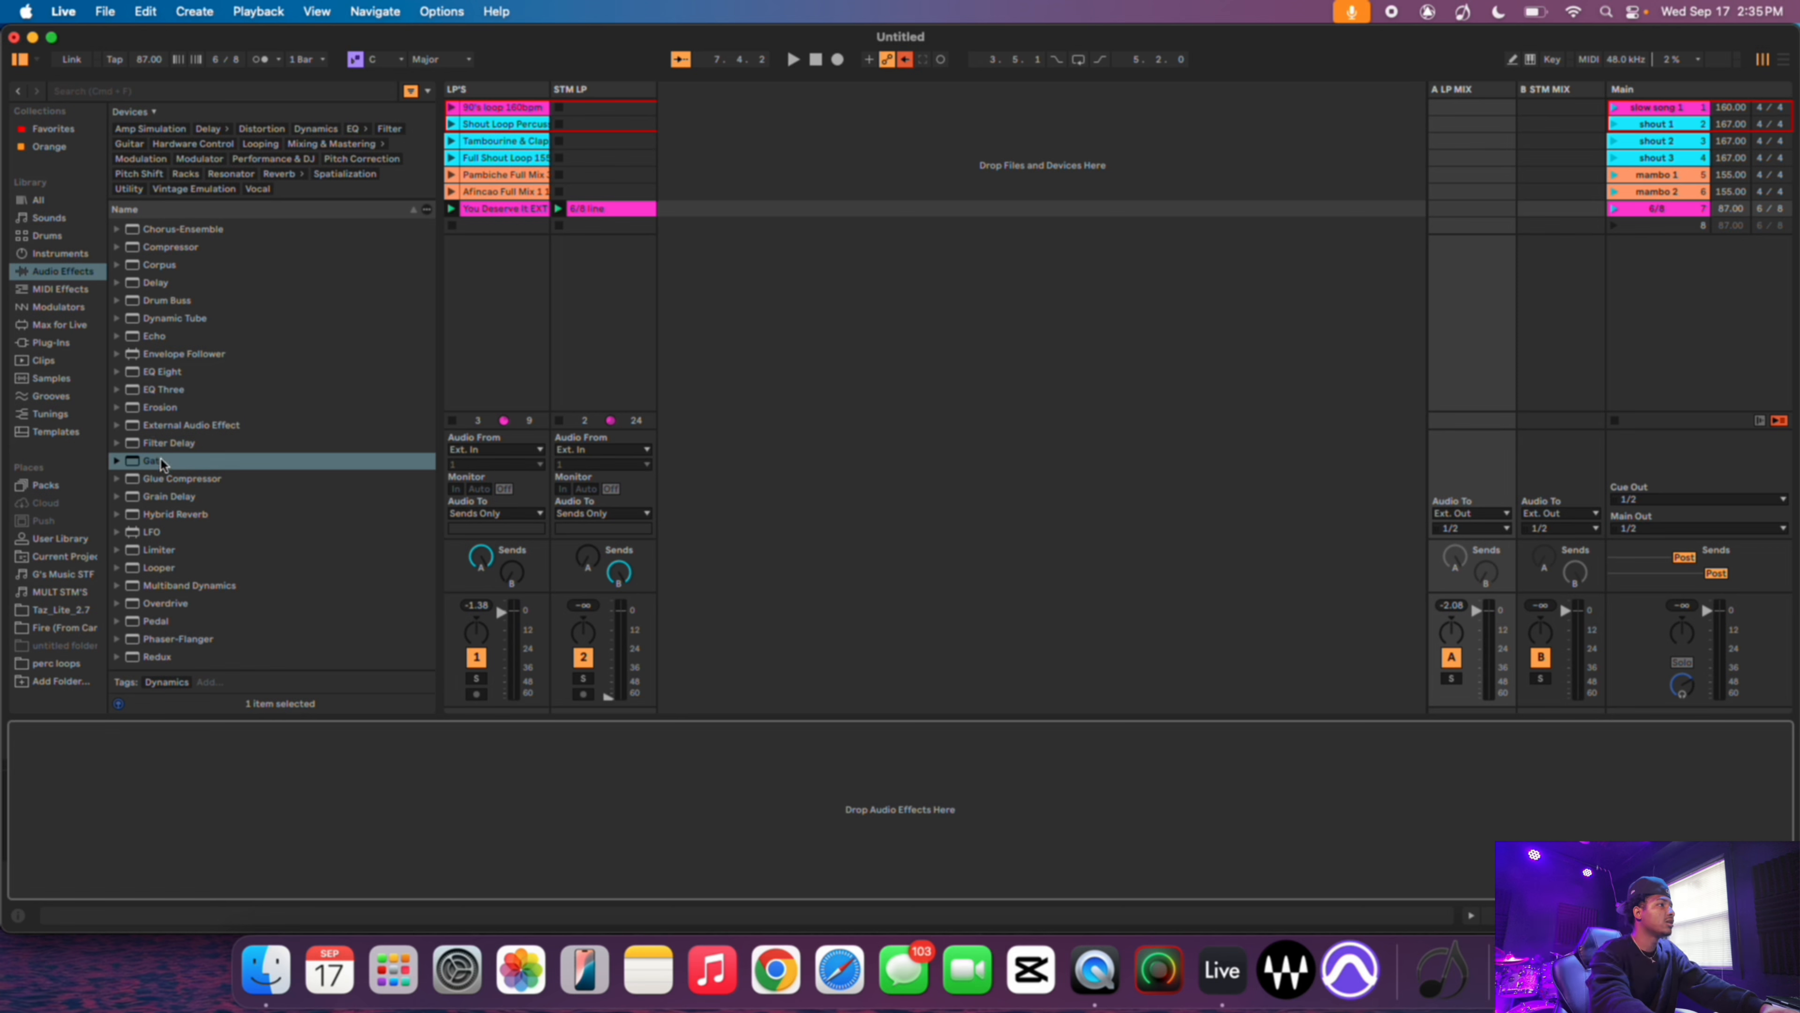
- Load EQ Eight onto the A LP MIX return track and switch its band 4 to a low-pass filter
scroll(168, 528, down, 5)
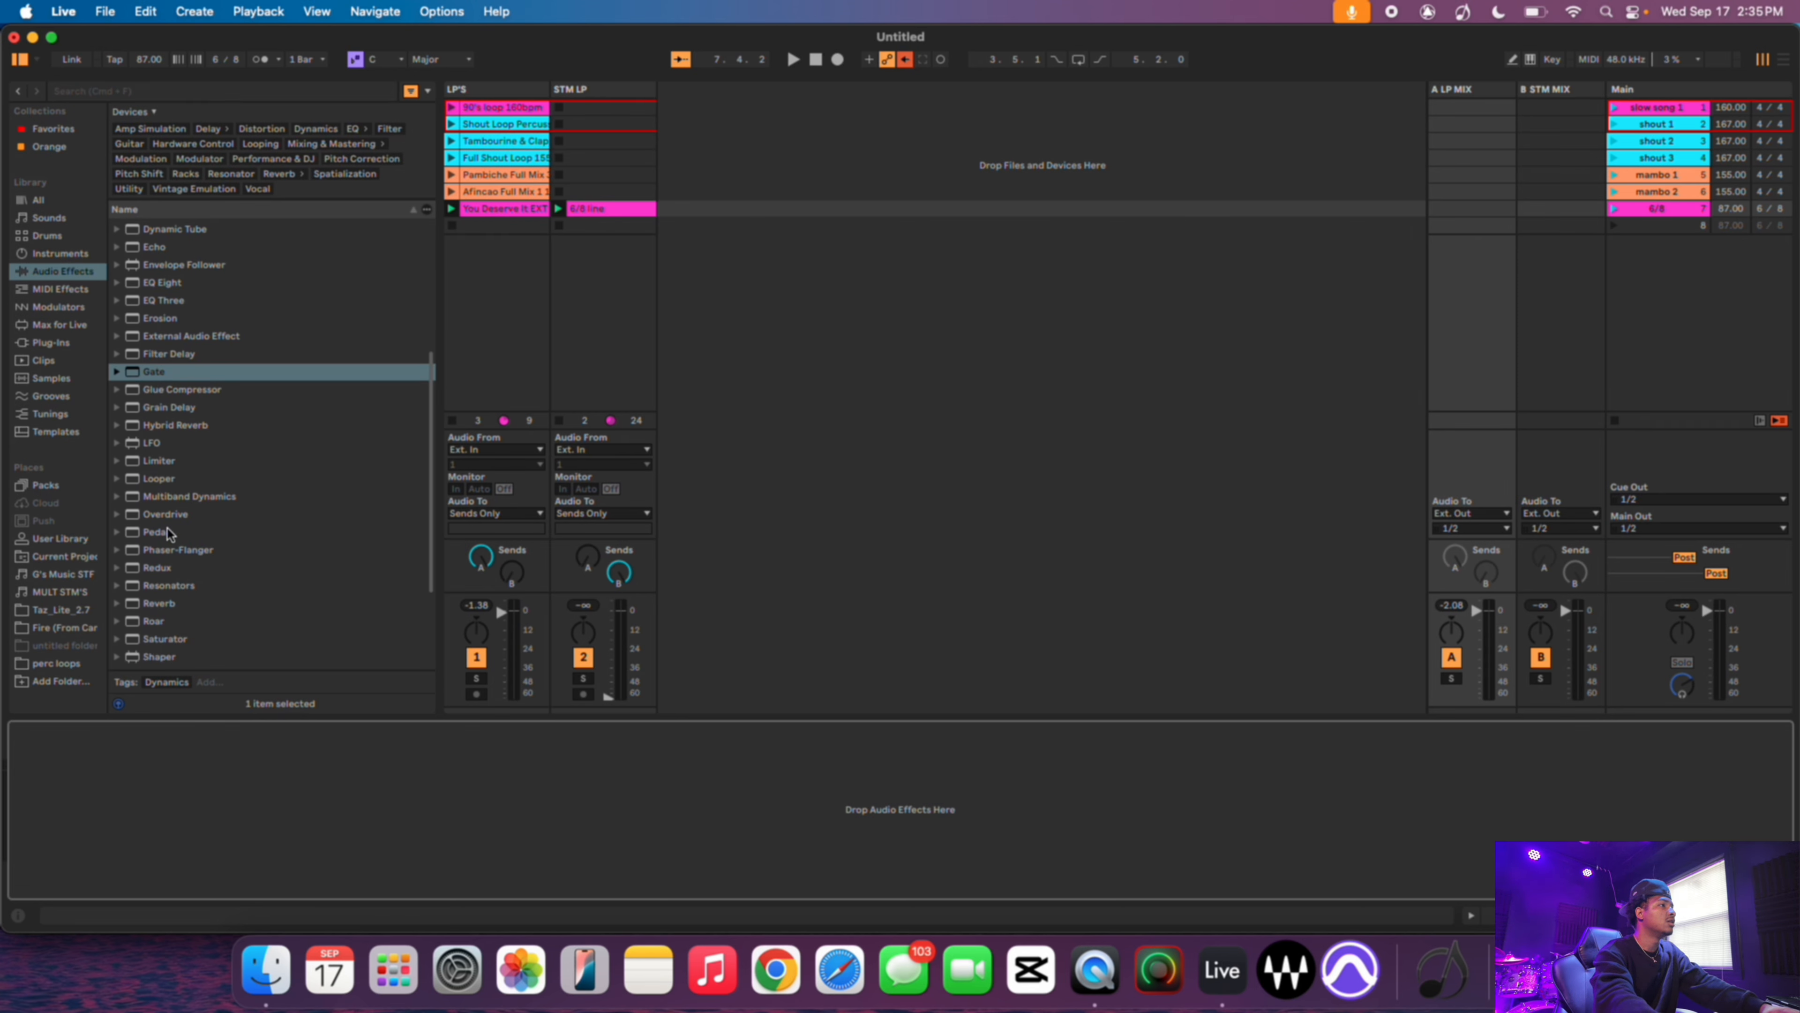
scroll(167, 528, up, 5)
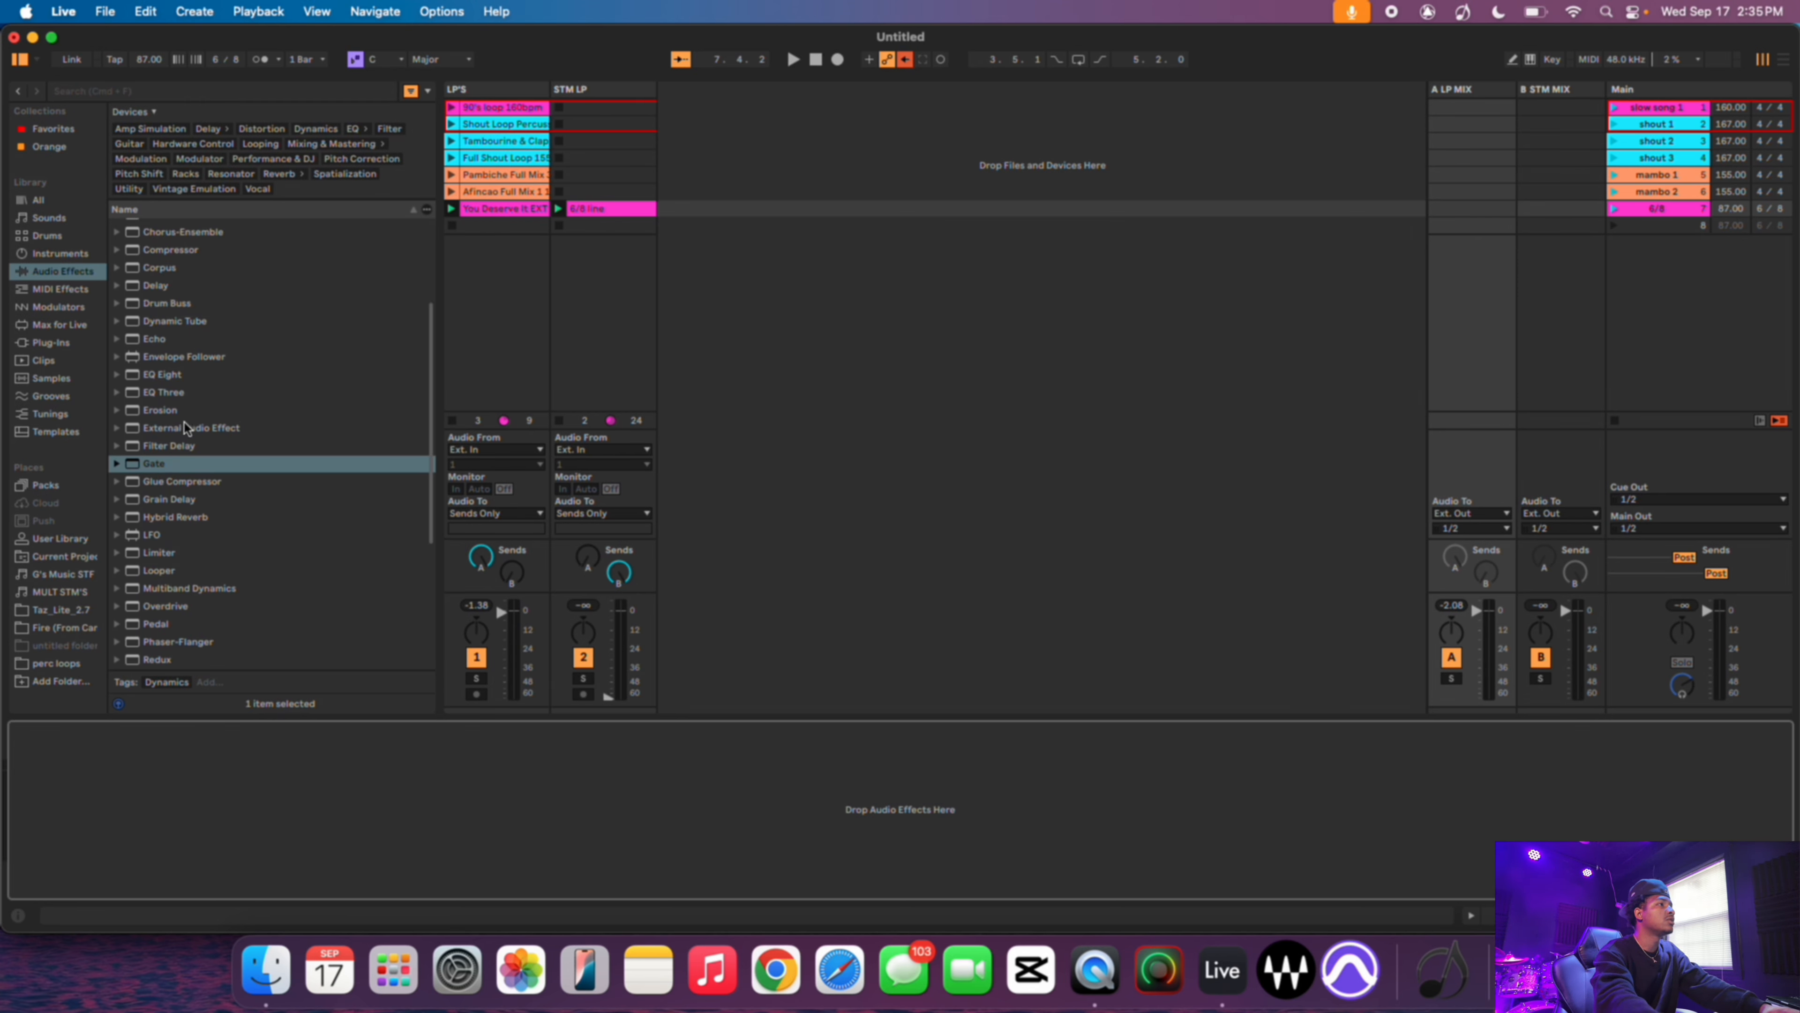
click(118, 375)
double_click(142, 375)
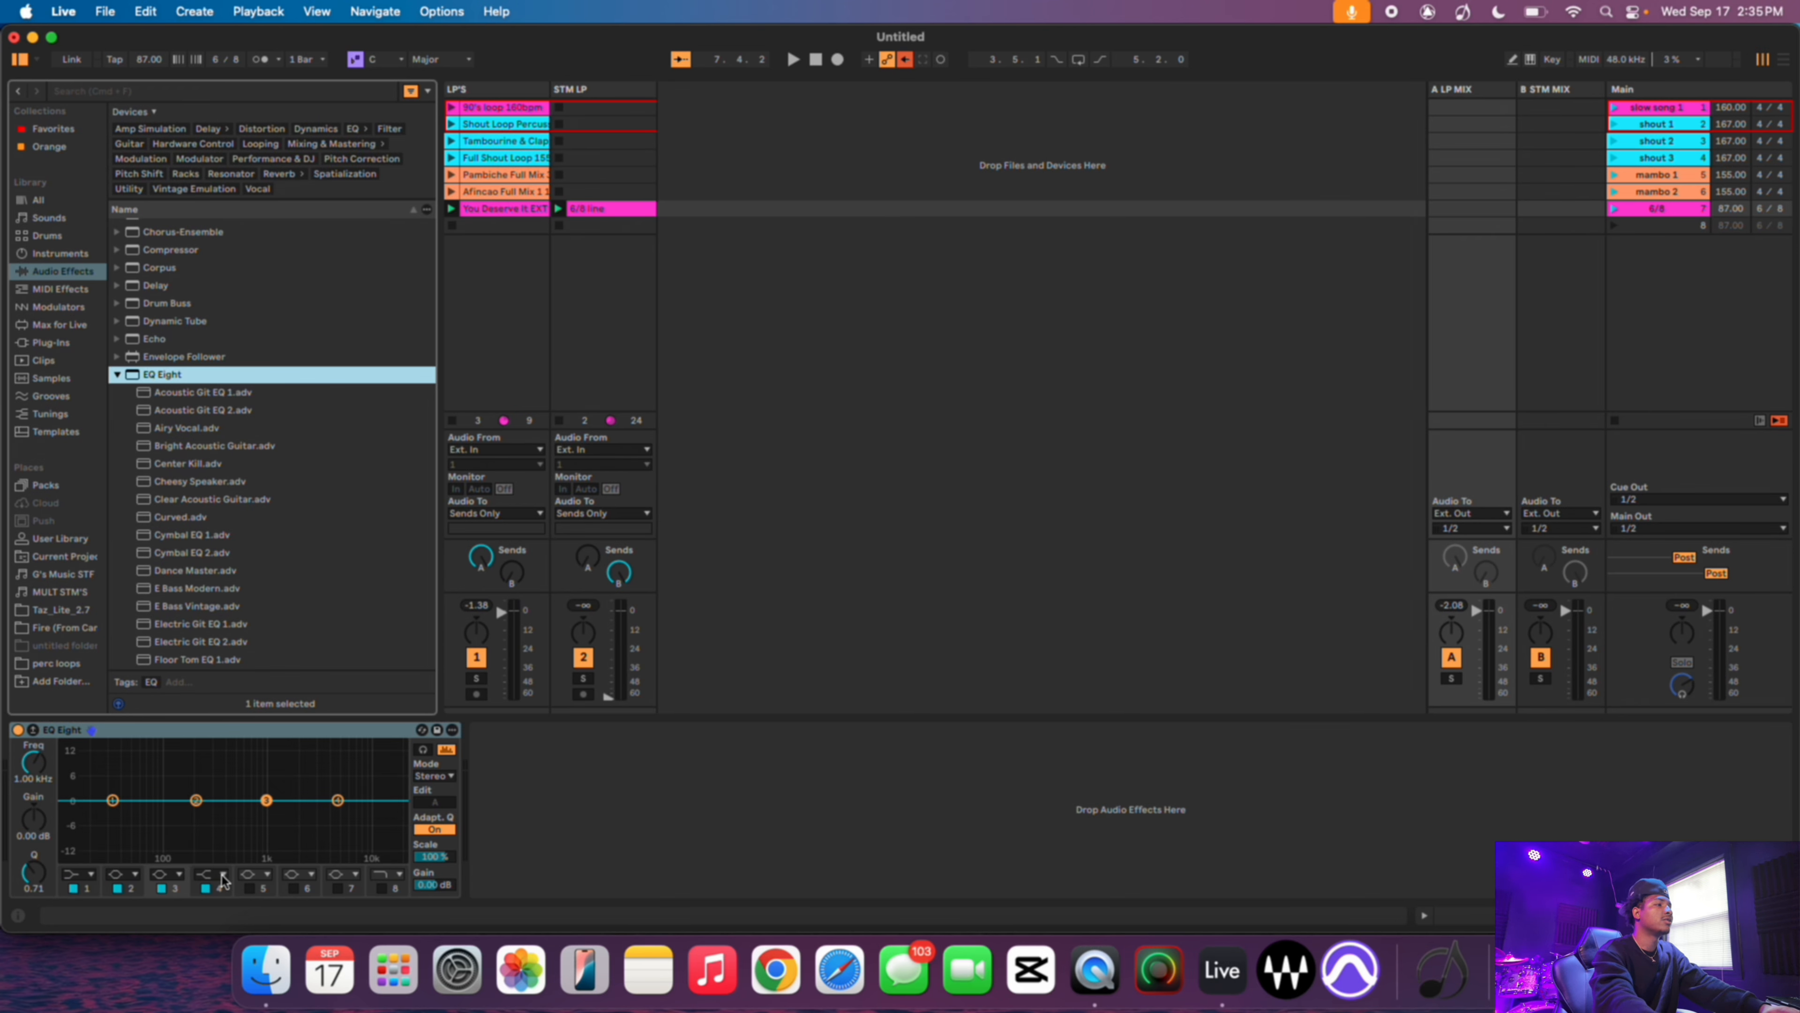
click(223, 875)
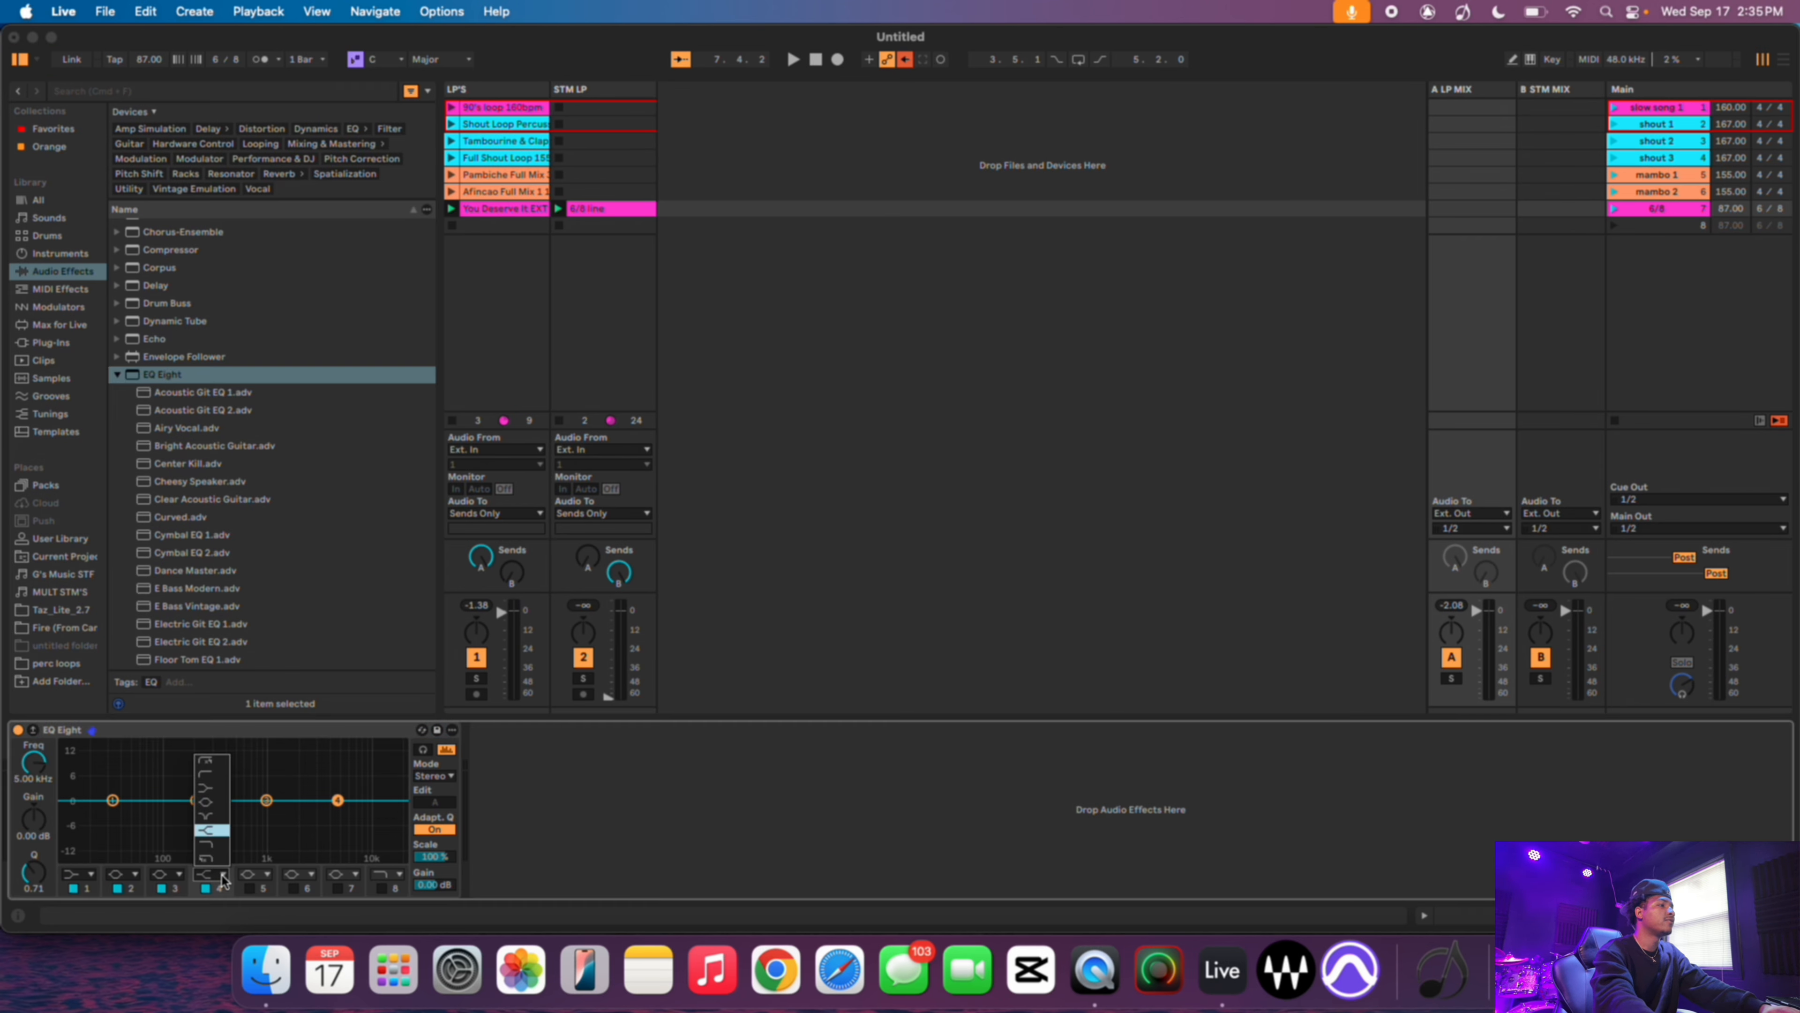
click(213, 848)
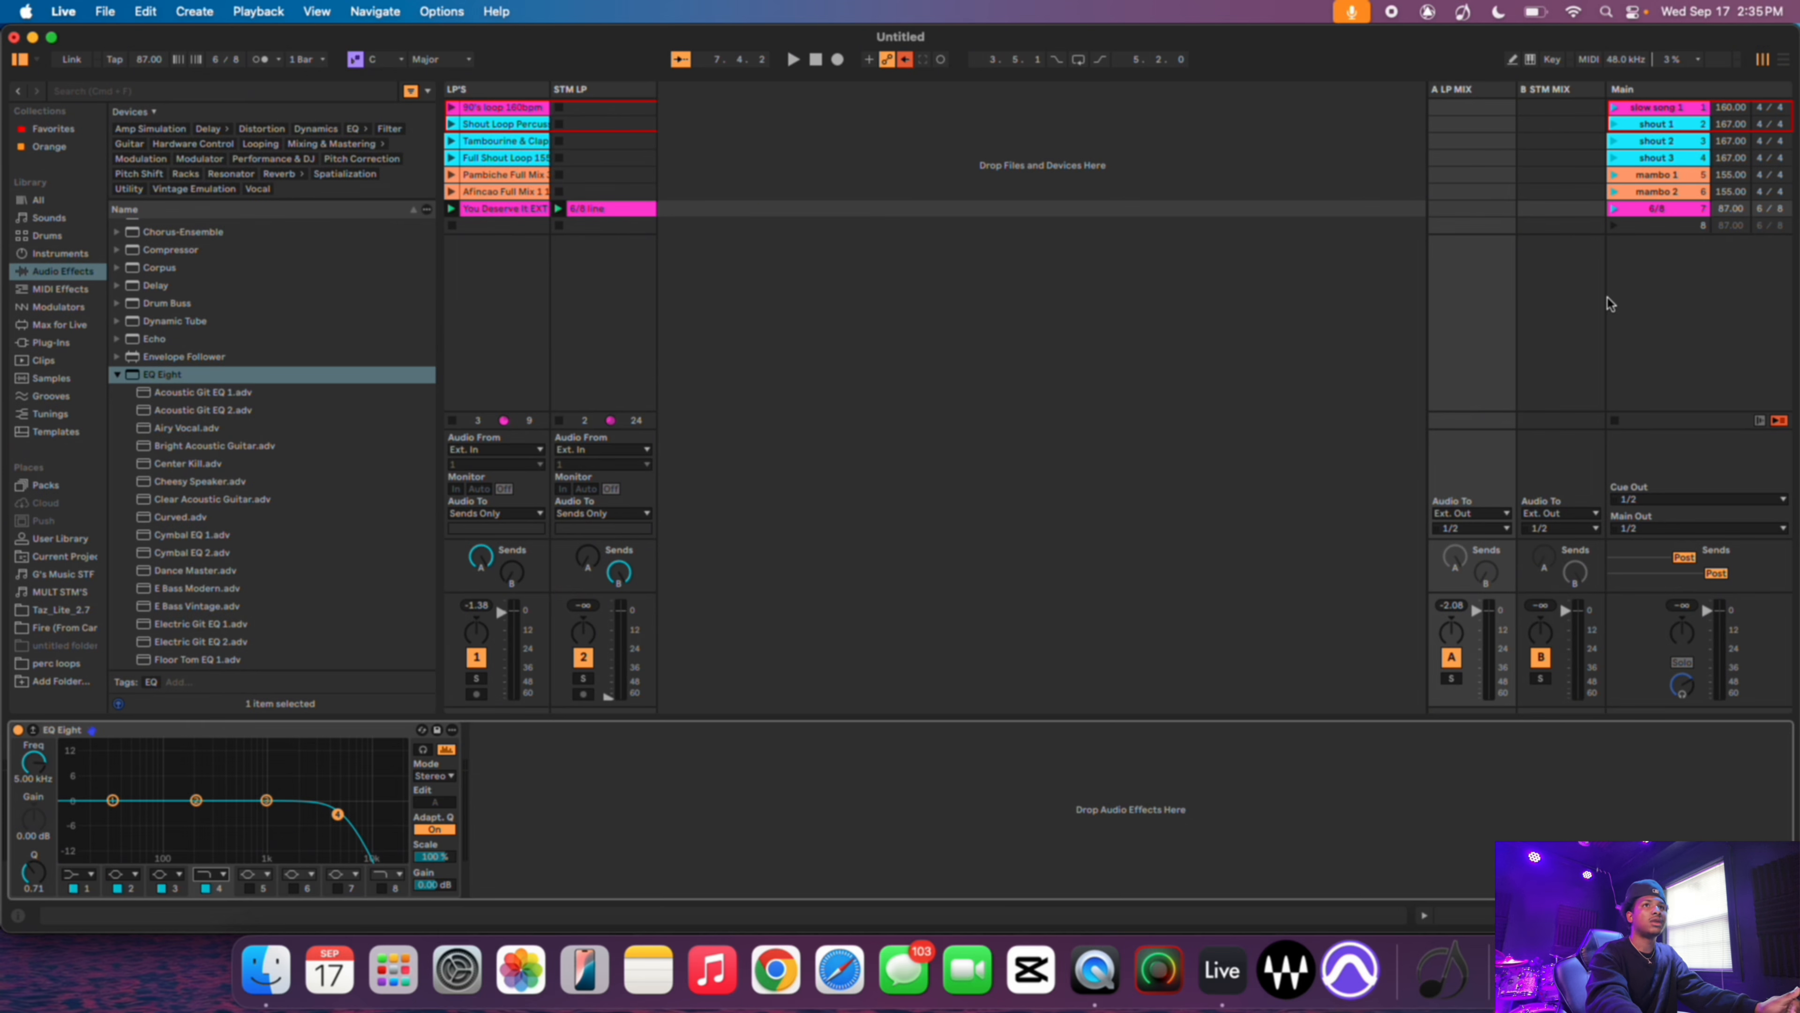
- Launch the 6/8 scene, sweep the low-pass filter up to 22 kHz while it plays, then stop playback
click(1613, 210)
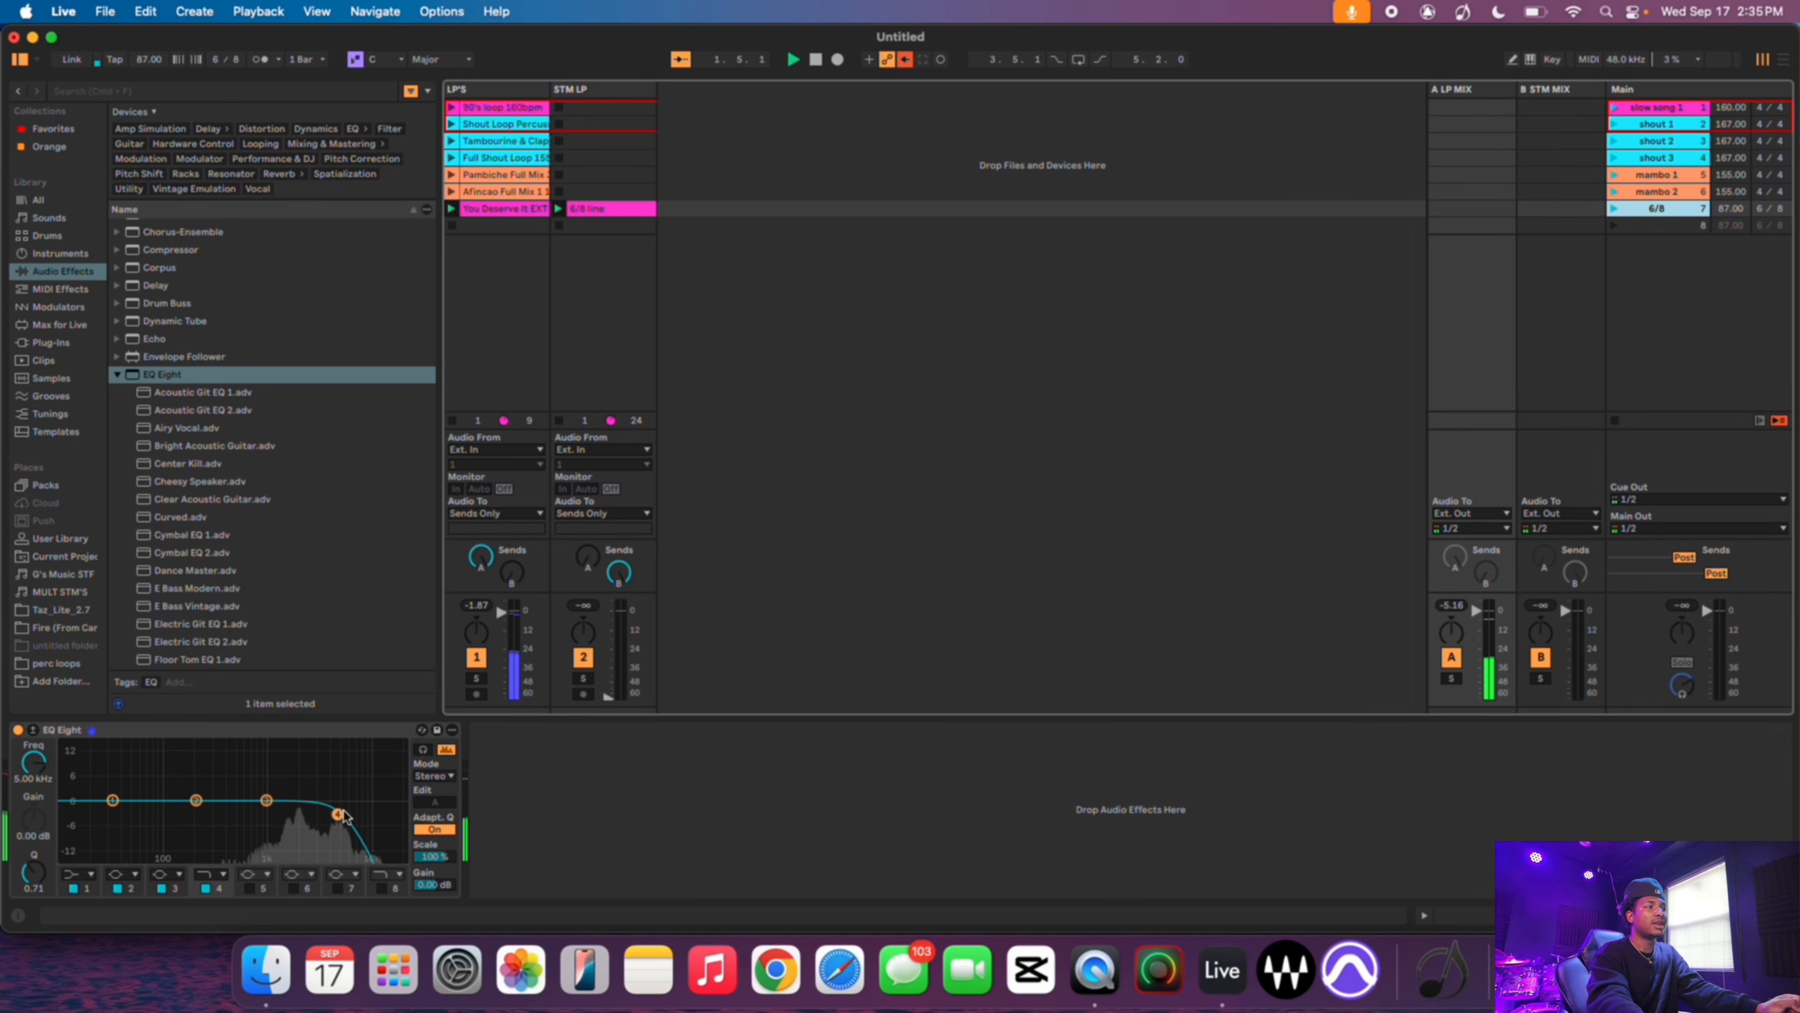
drag(339, 816, 402, 798)
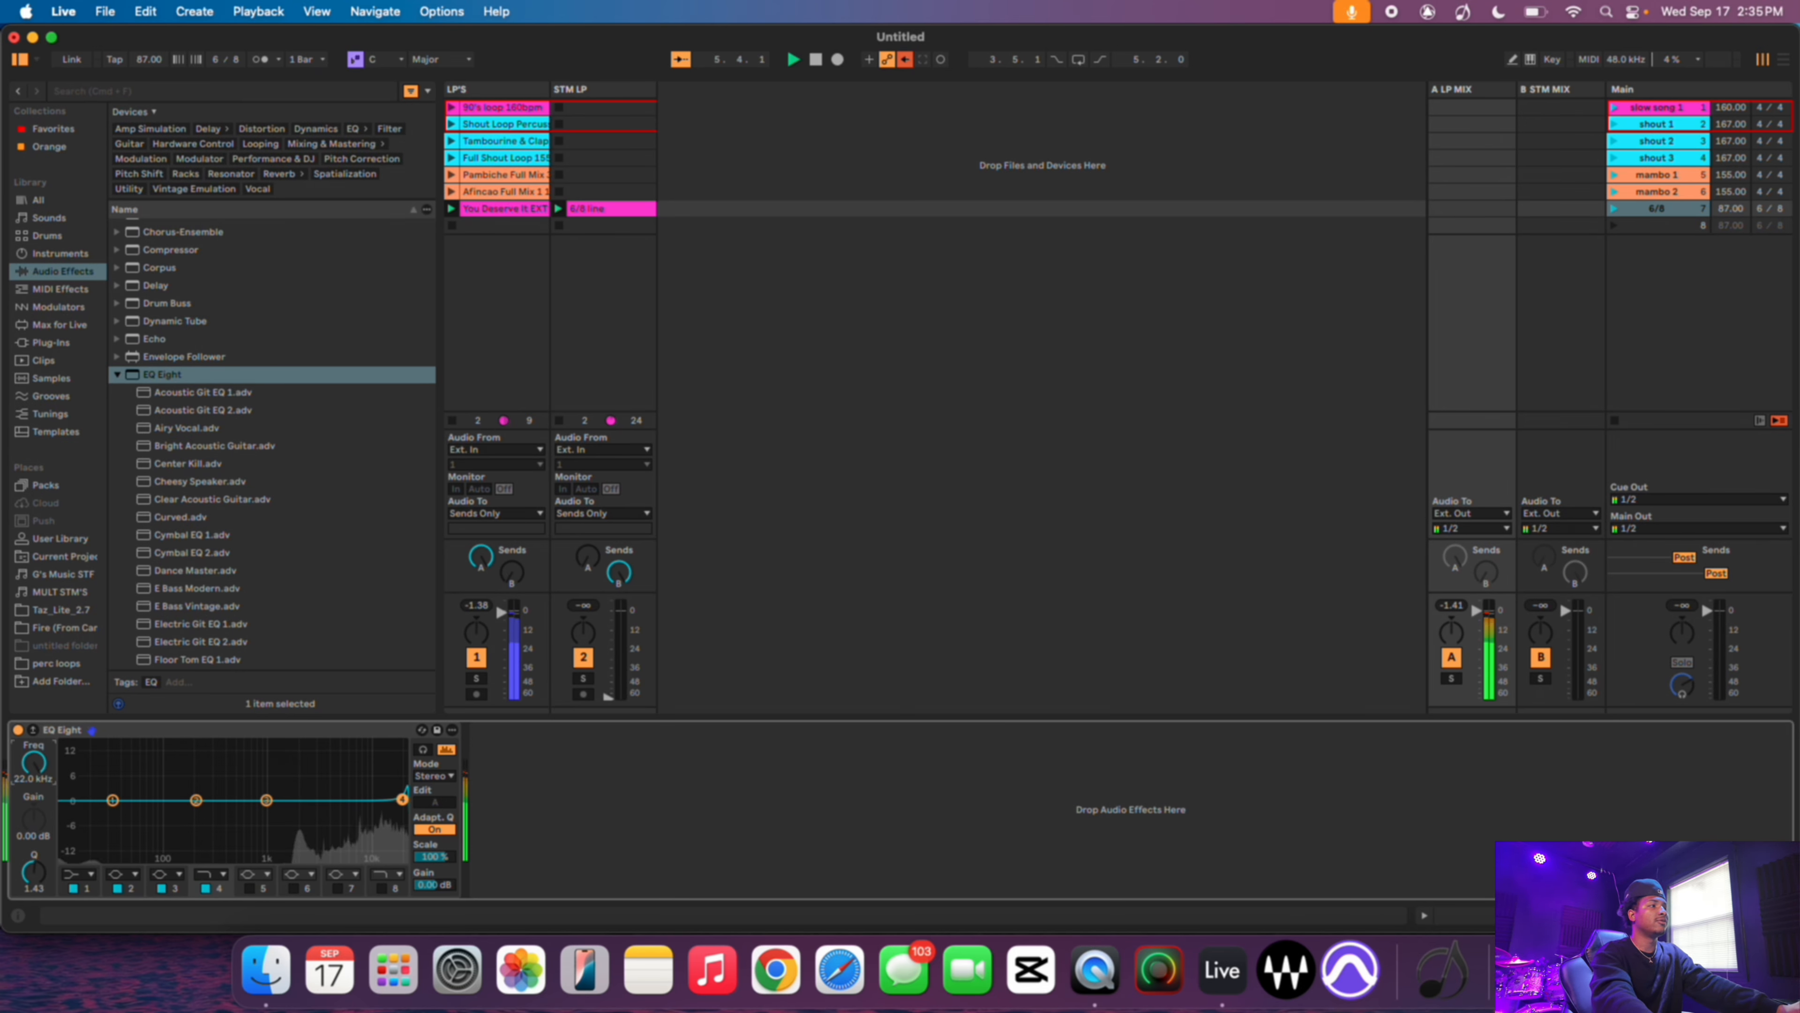
mouse_move(34, 762)
mouse_down()
mouse_move(33, 829)
mouse_move(42, 770)
mouse_up()
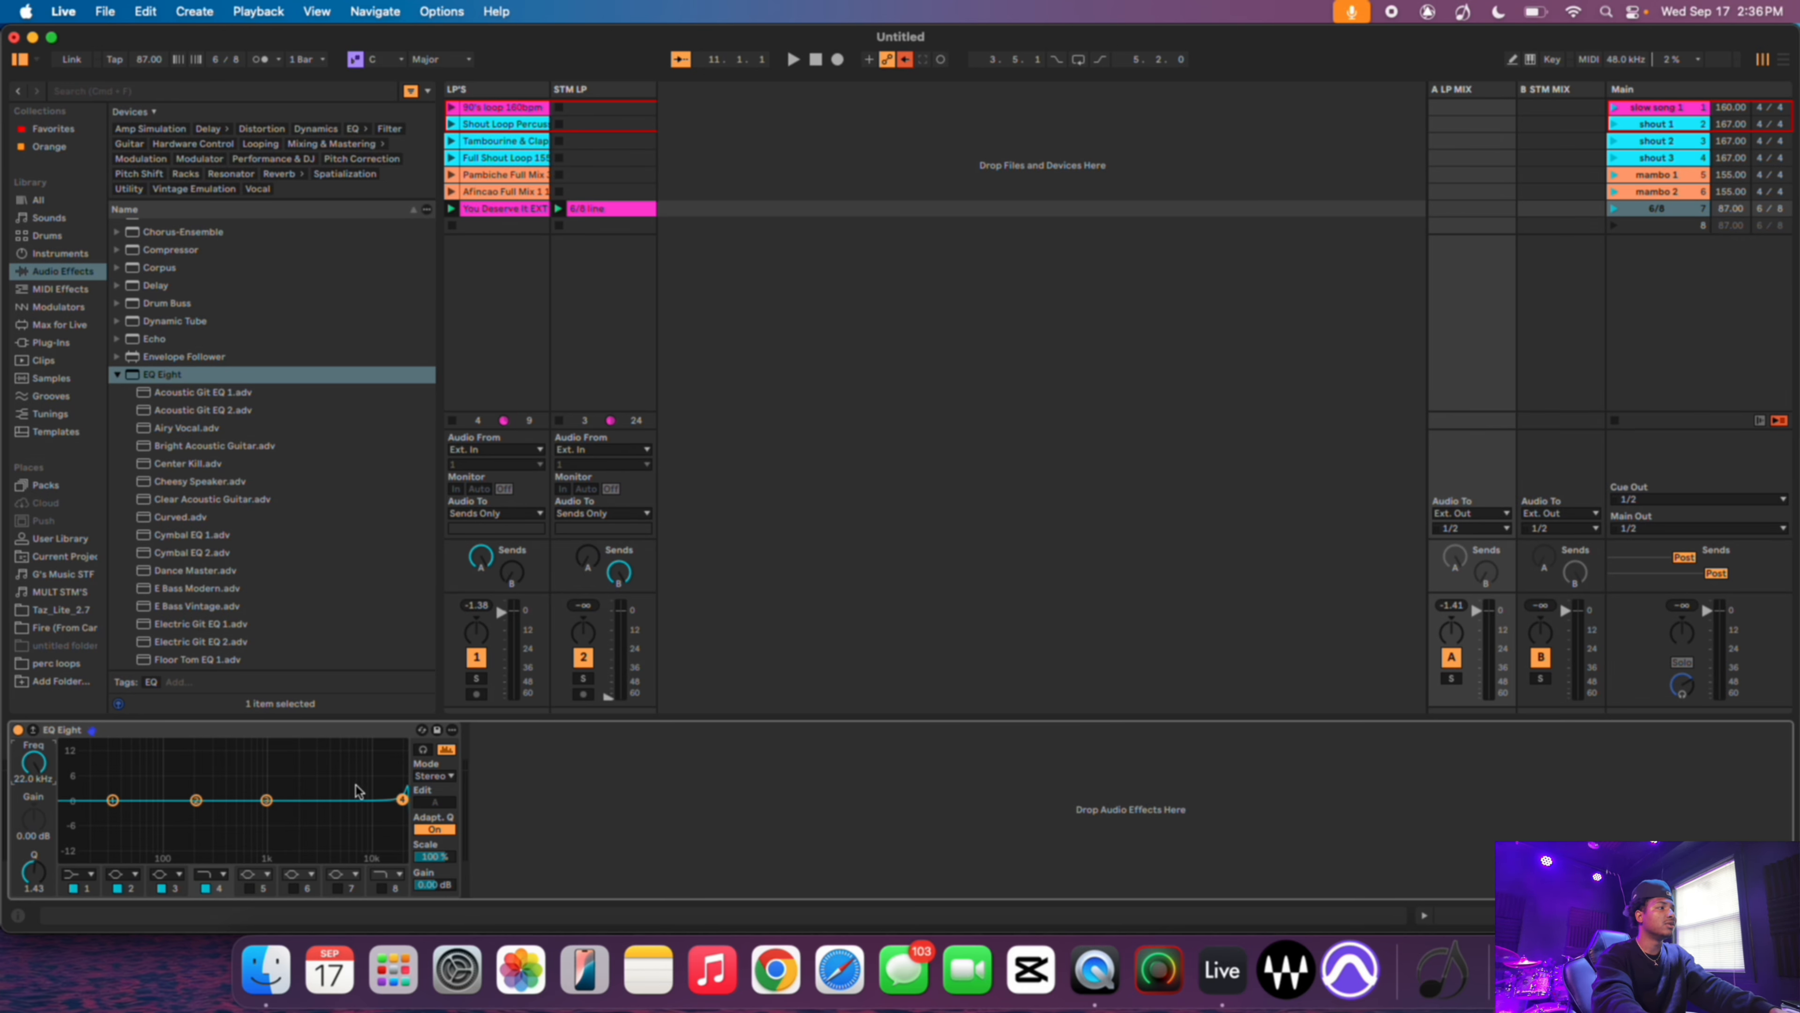
key(space)
- Set the filter frequency to 10 Hz, launch the shout 1 scene and sweep the filter up to 22 kHz
drag(36, 757, 36, 861)
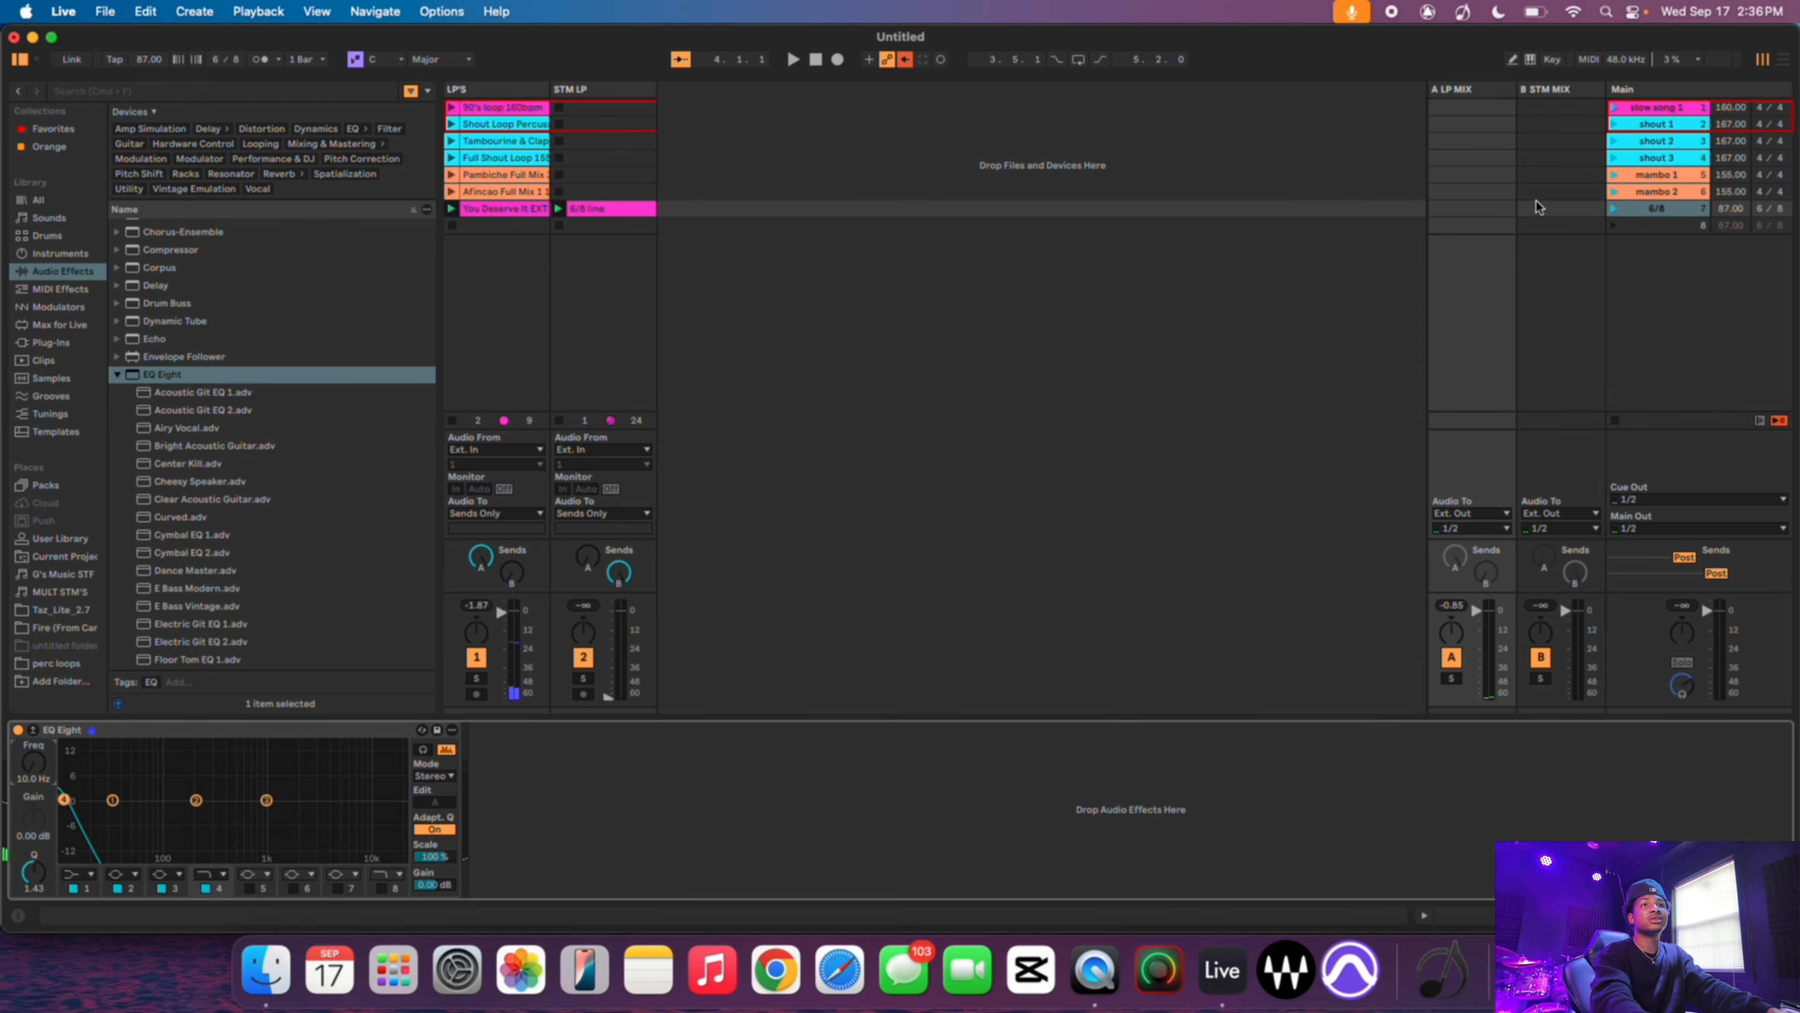
click(1616, 141)
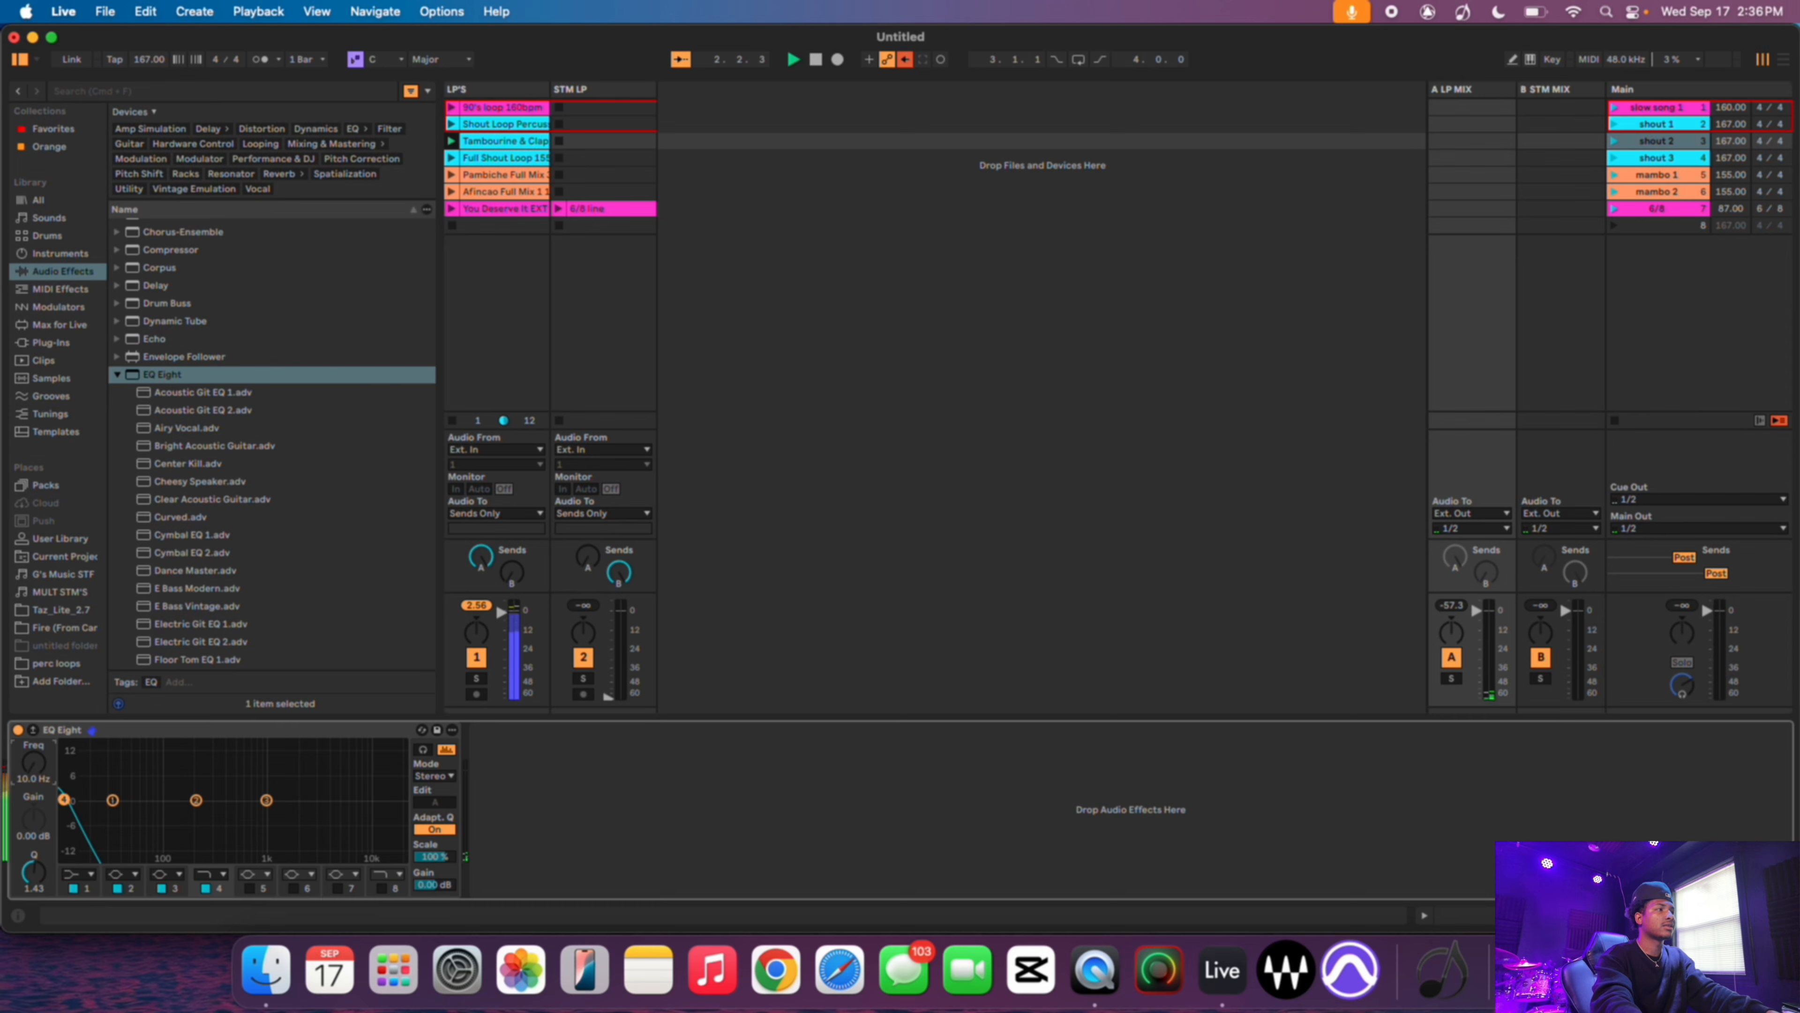
drag(63, 800, 402, 800)
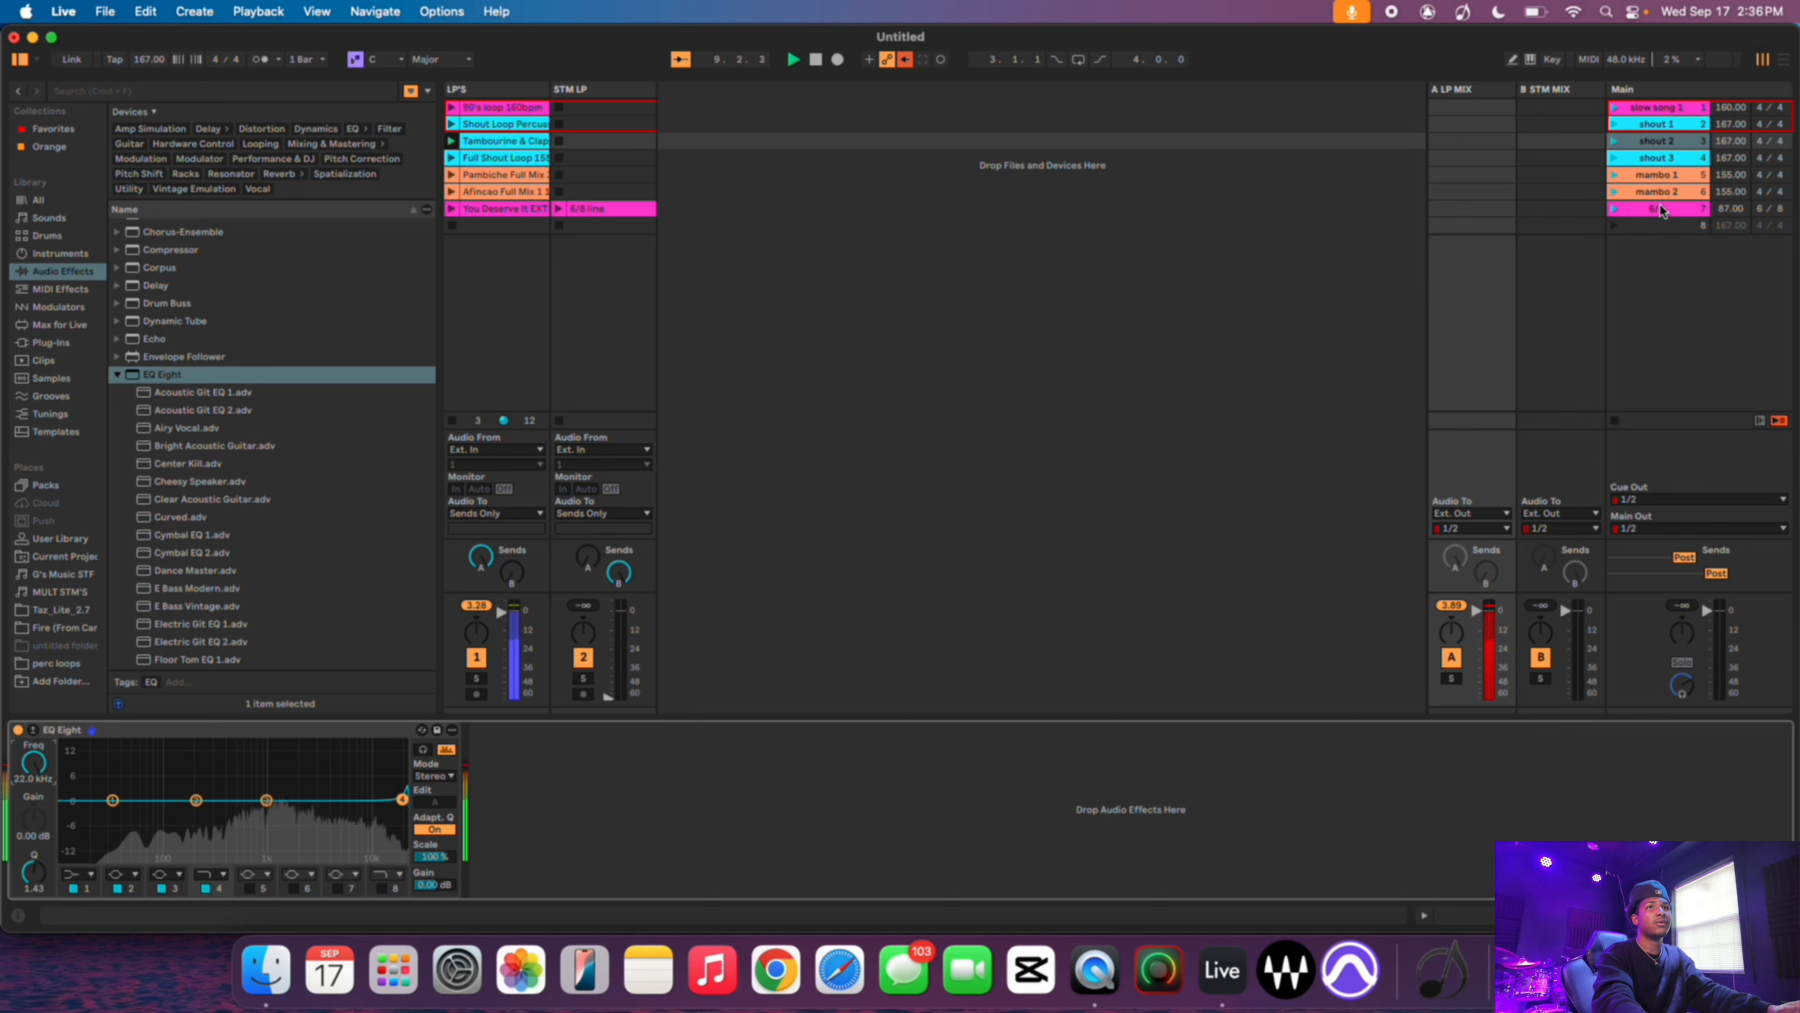
- Launch the shout 3 scene, sweep the filter down and back up to 22 kHz, then stop playback
click(1618, 159)
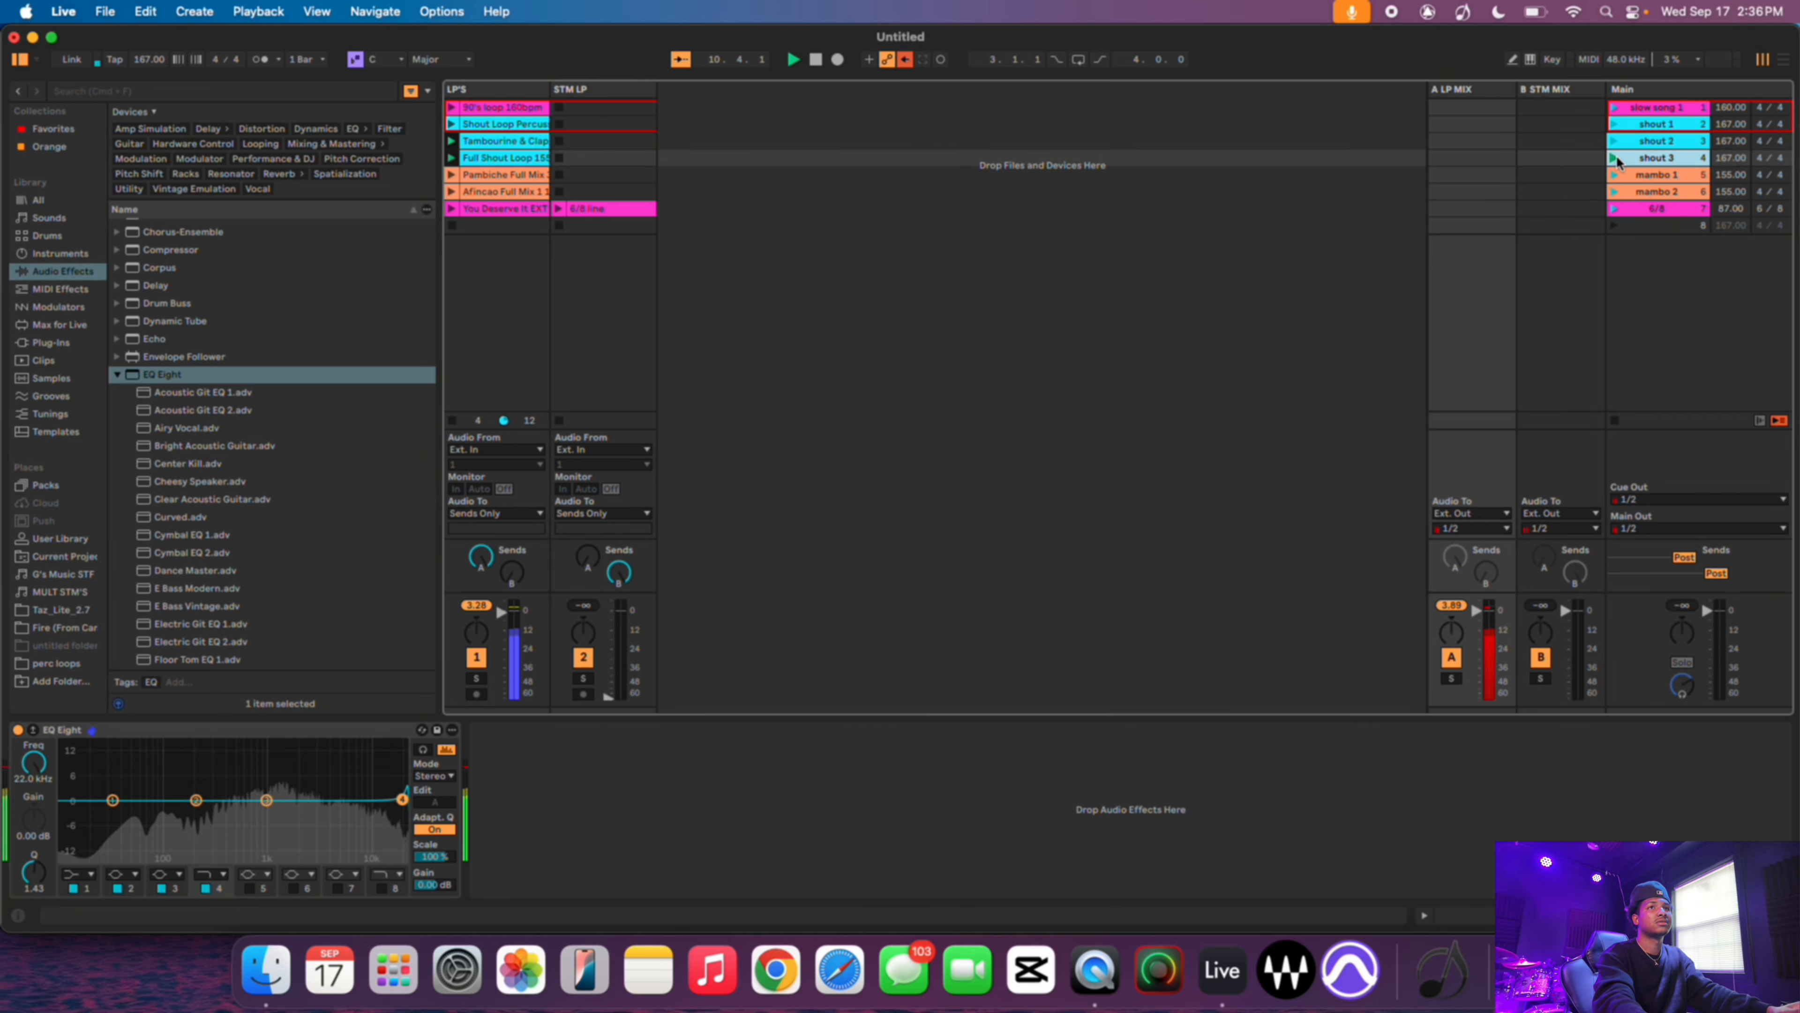
drag(402, 800, 197, 800)
drag(33, 865, 33, 767)
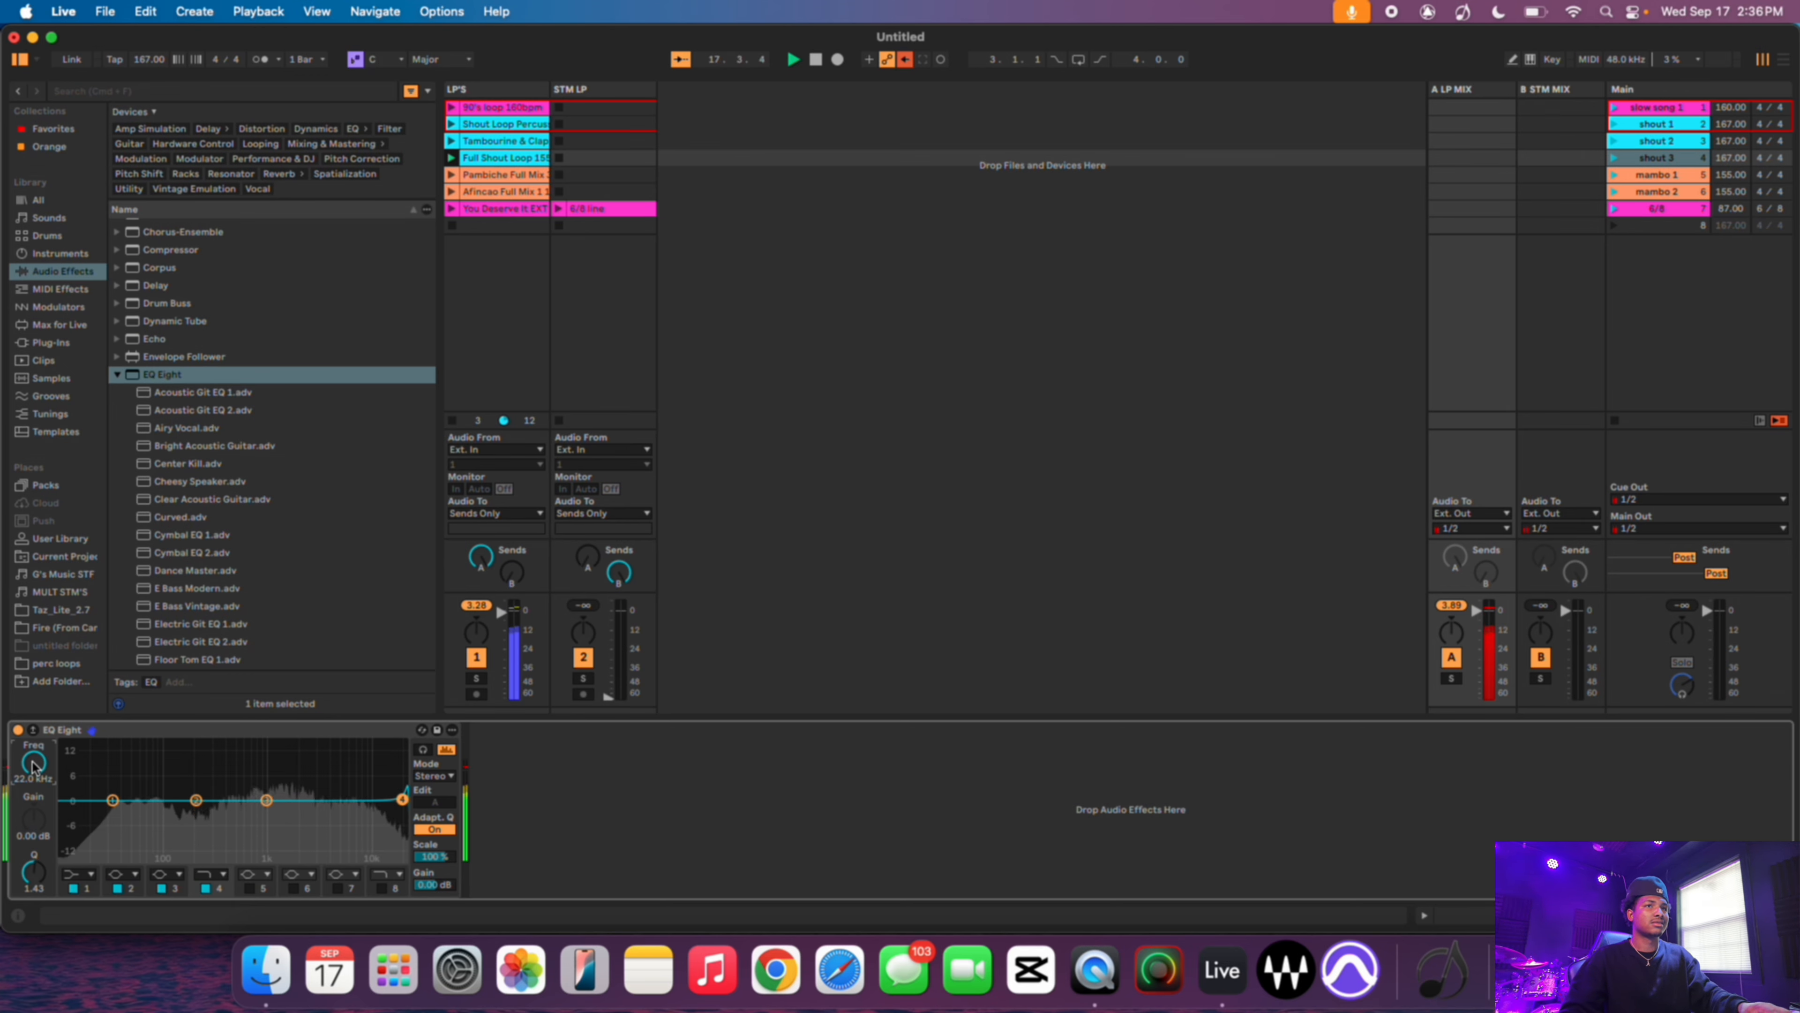
key(space)
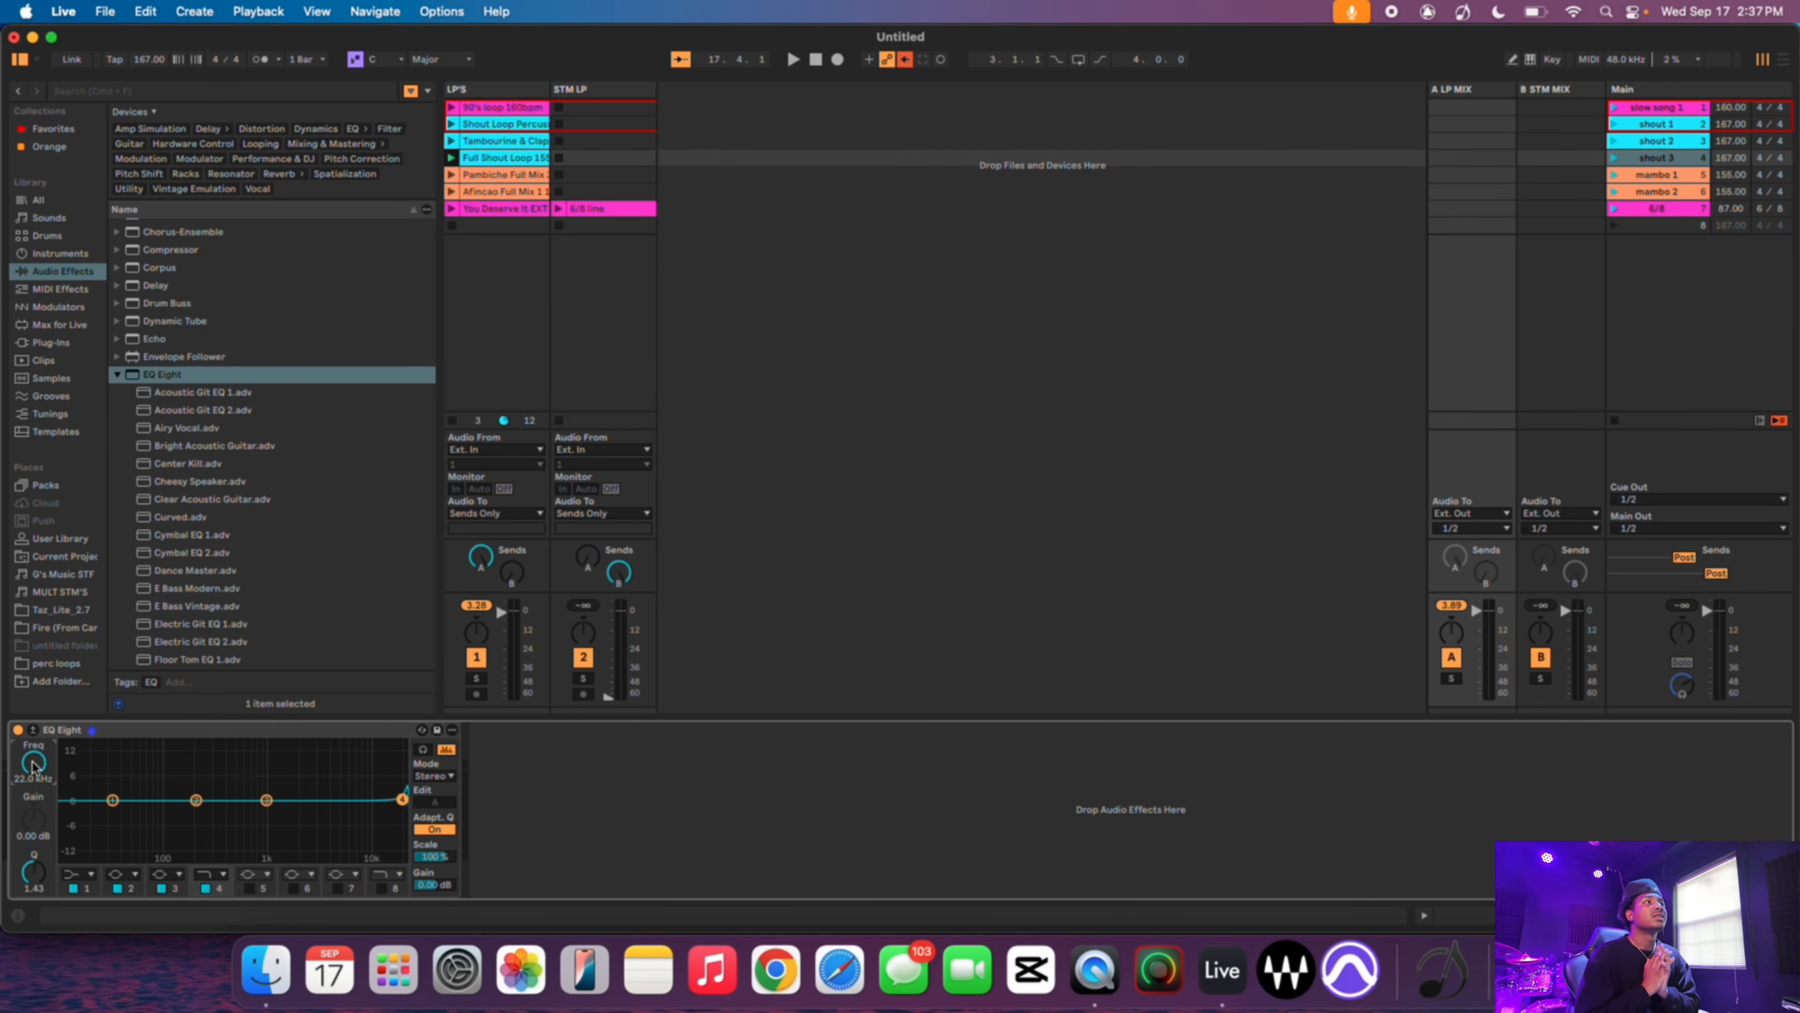
- Open the recent set LILG Tracks & Stems without saving the current set
click(104, 11)
mouse_move(124, 82)
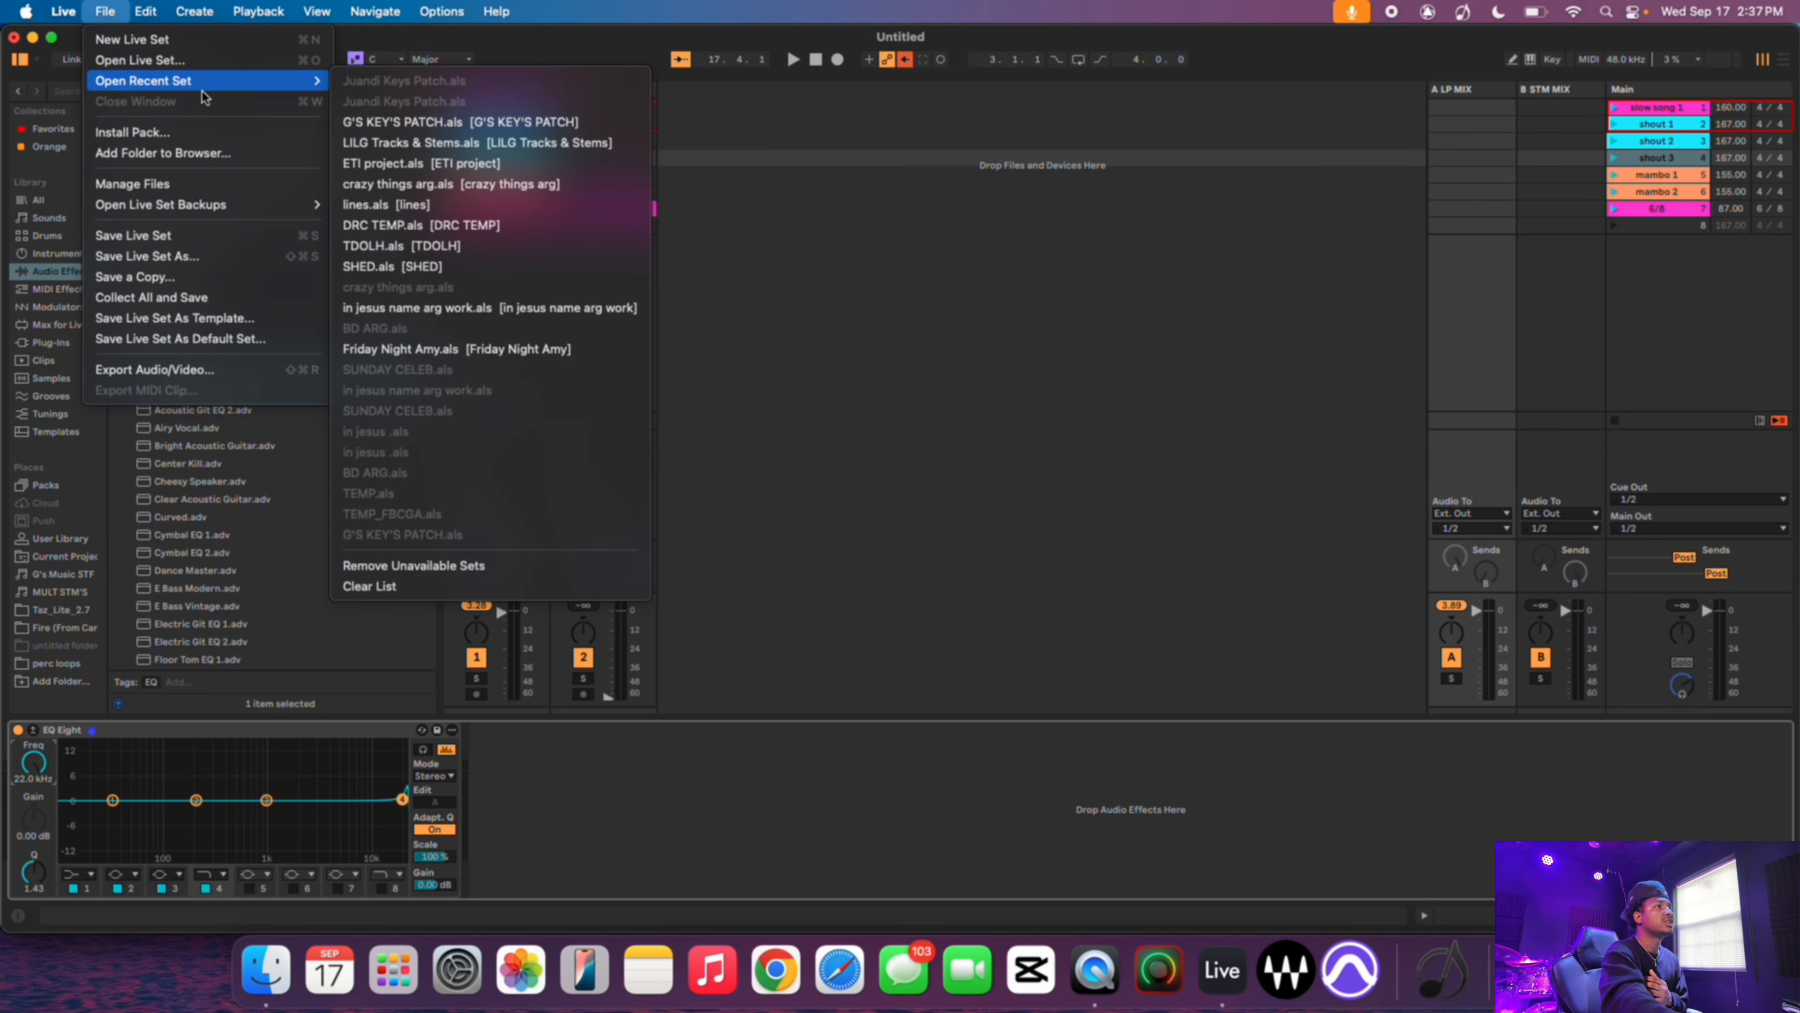
click(406, 139)
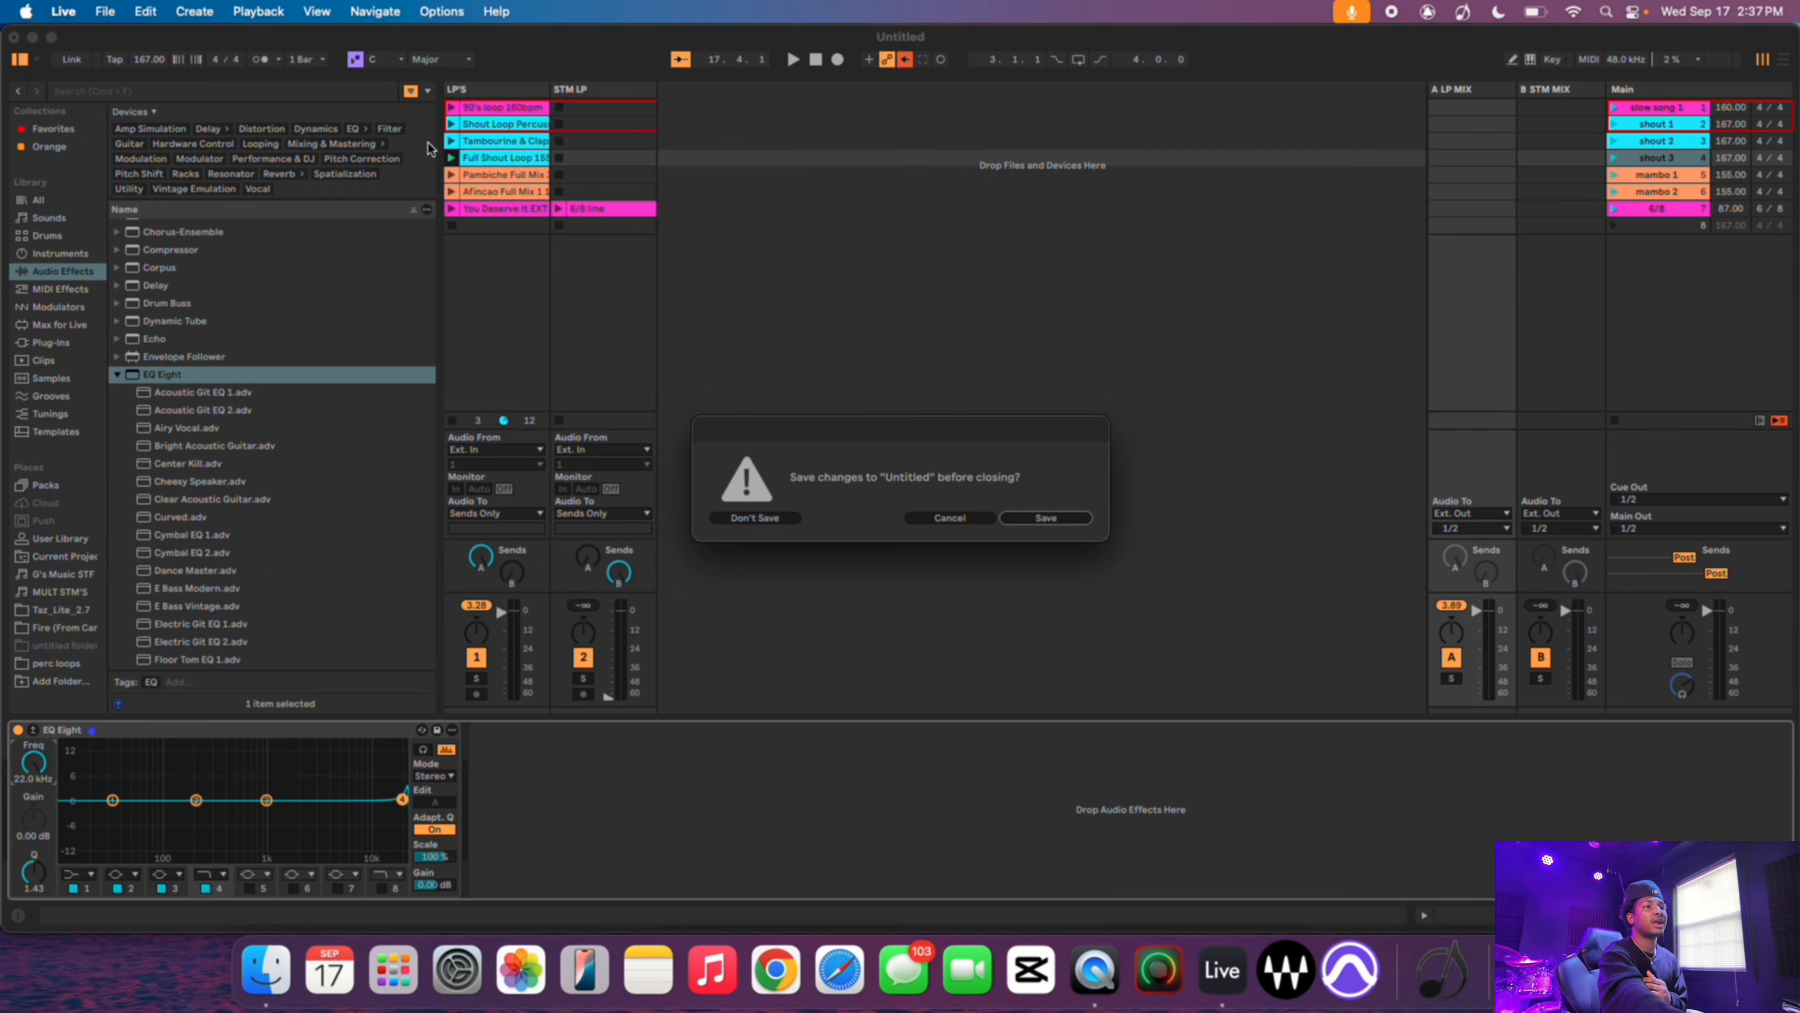
click(757, 518)
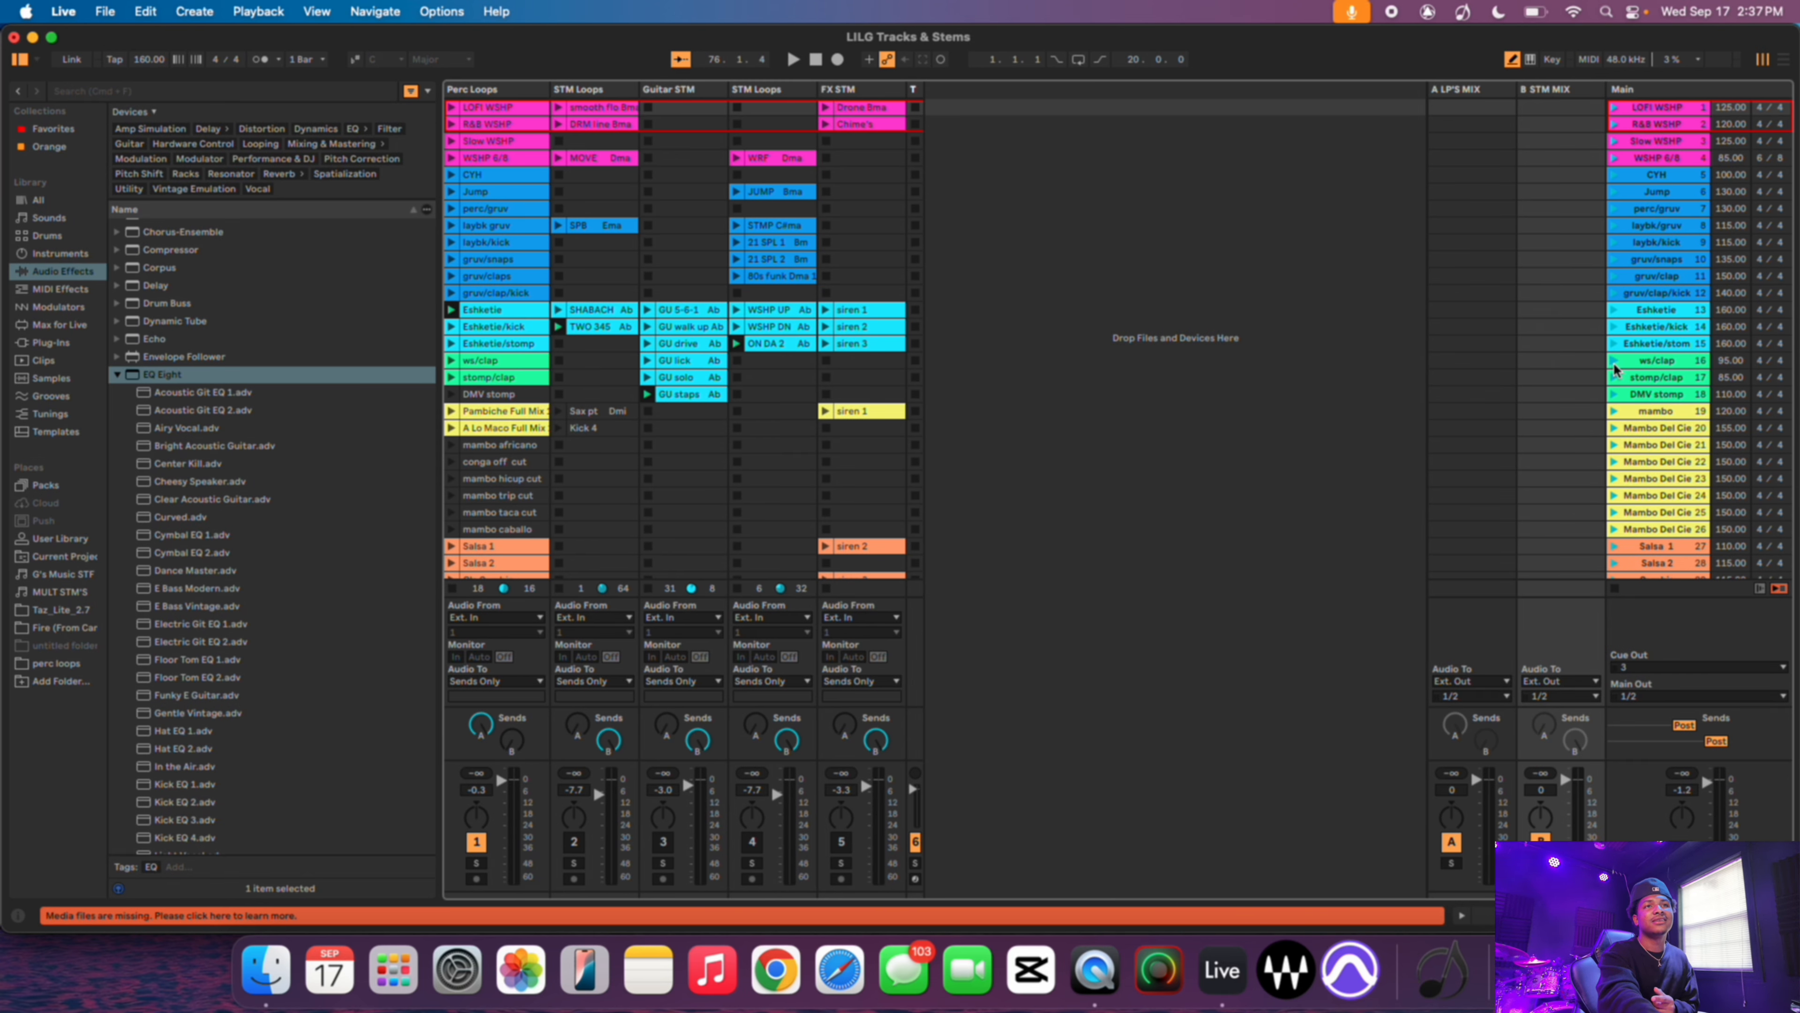
- Scroll through the scenes and clips of the LILG Tracks & Stems set
scroll(1659, 397, down, 2)
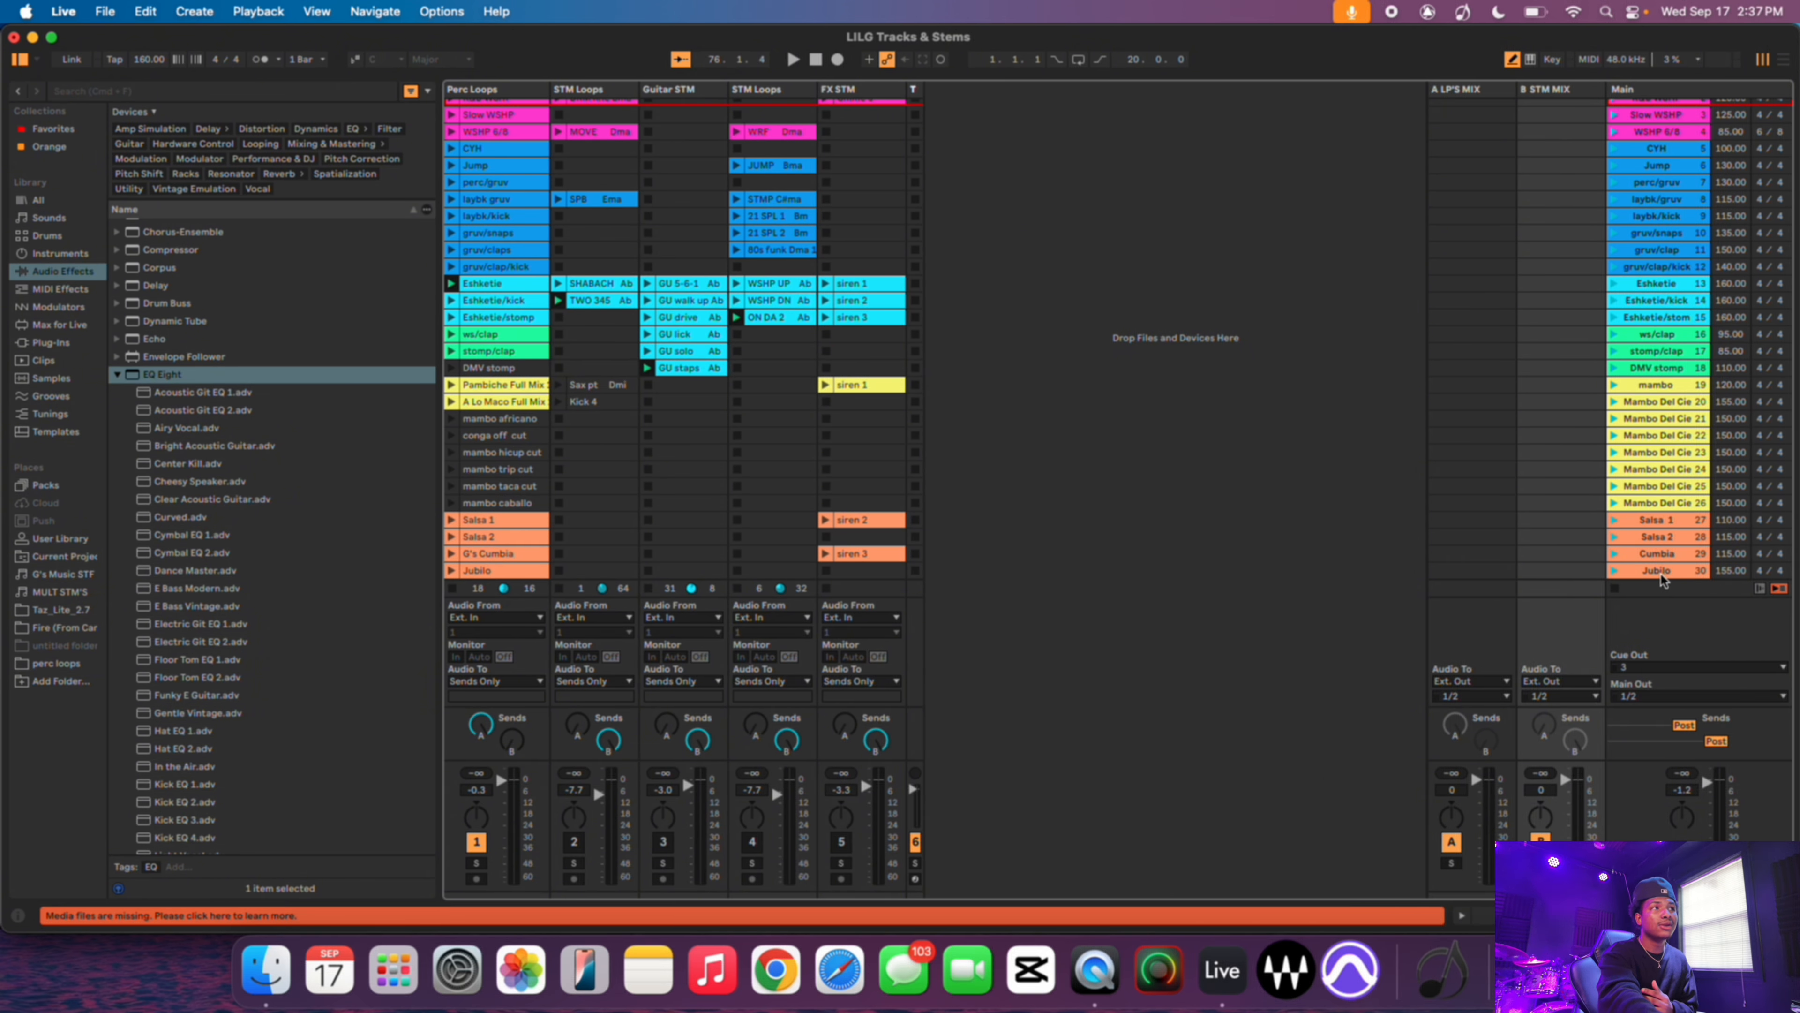
scroll(1516, 493, up, 2)
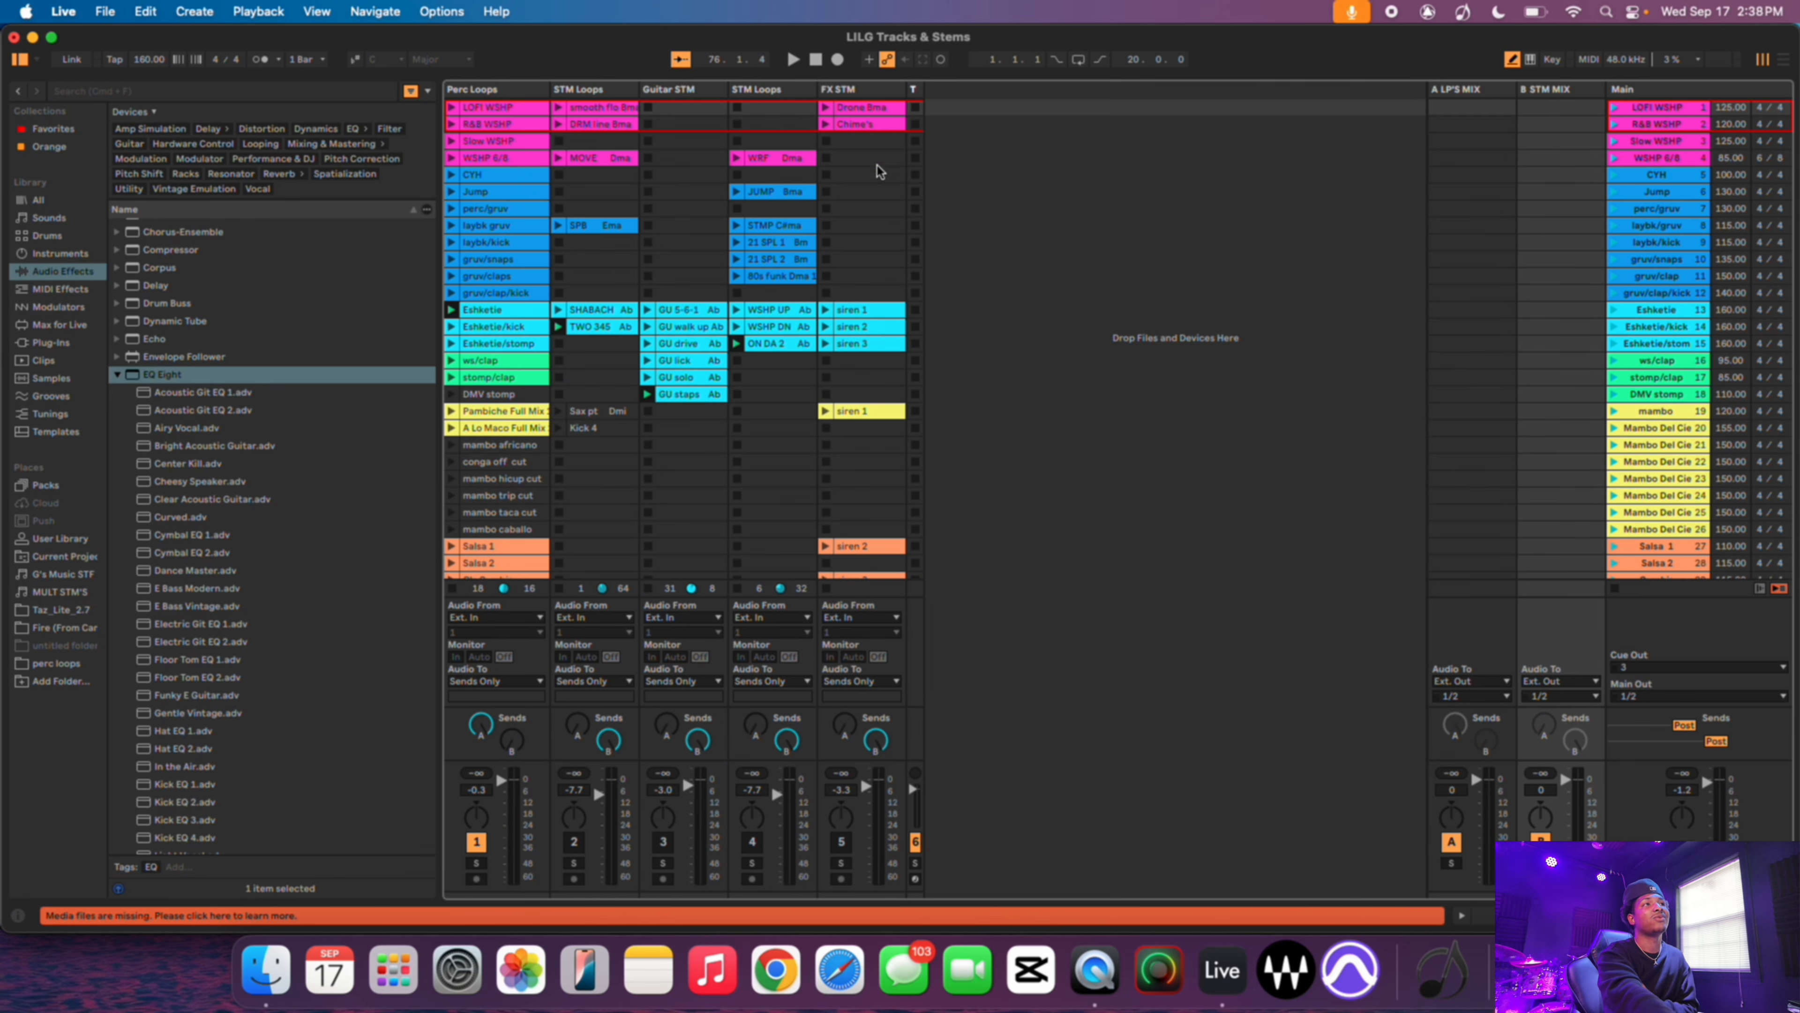
scroll(887, 248, down, 1)
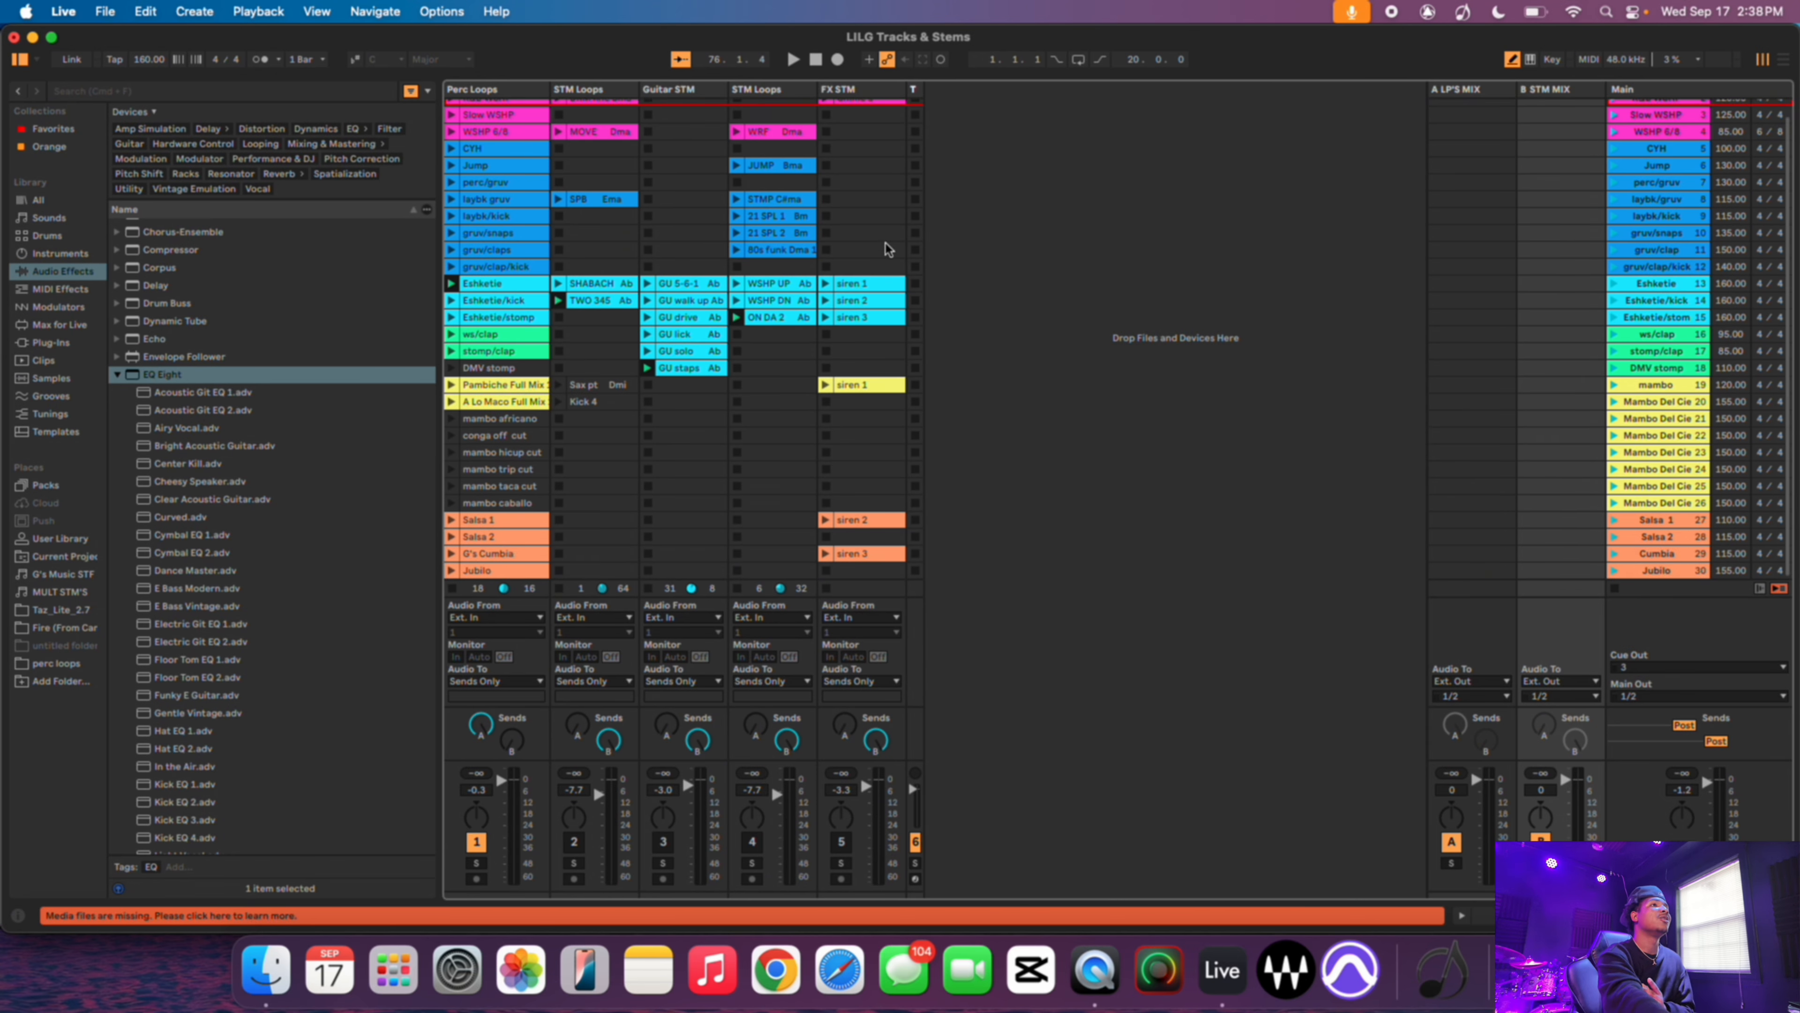
scroll(886, 248, up, 1)
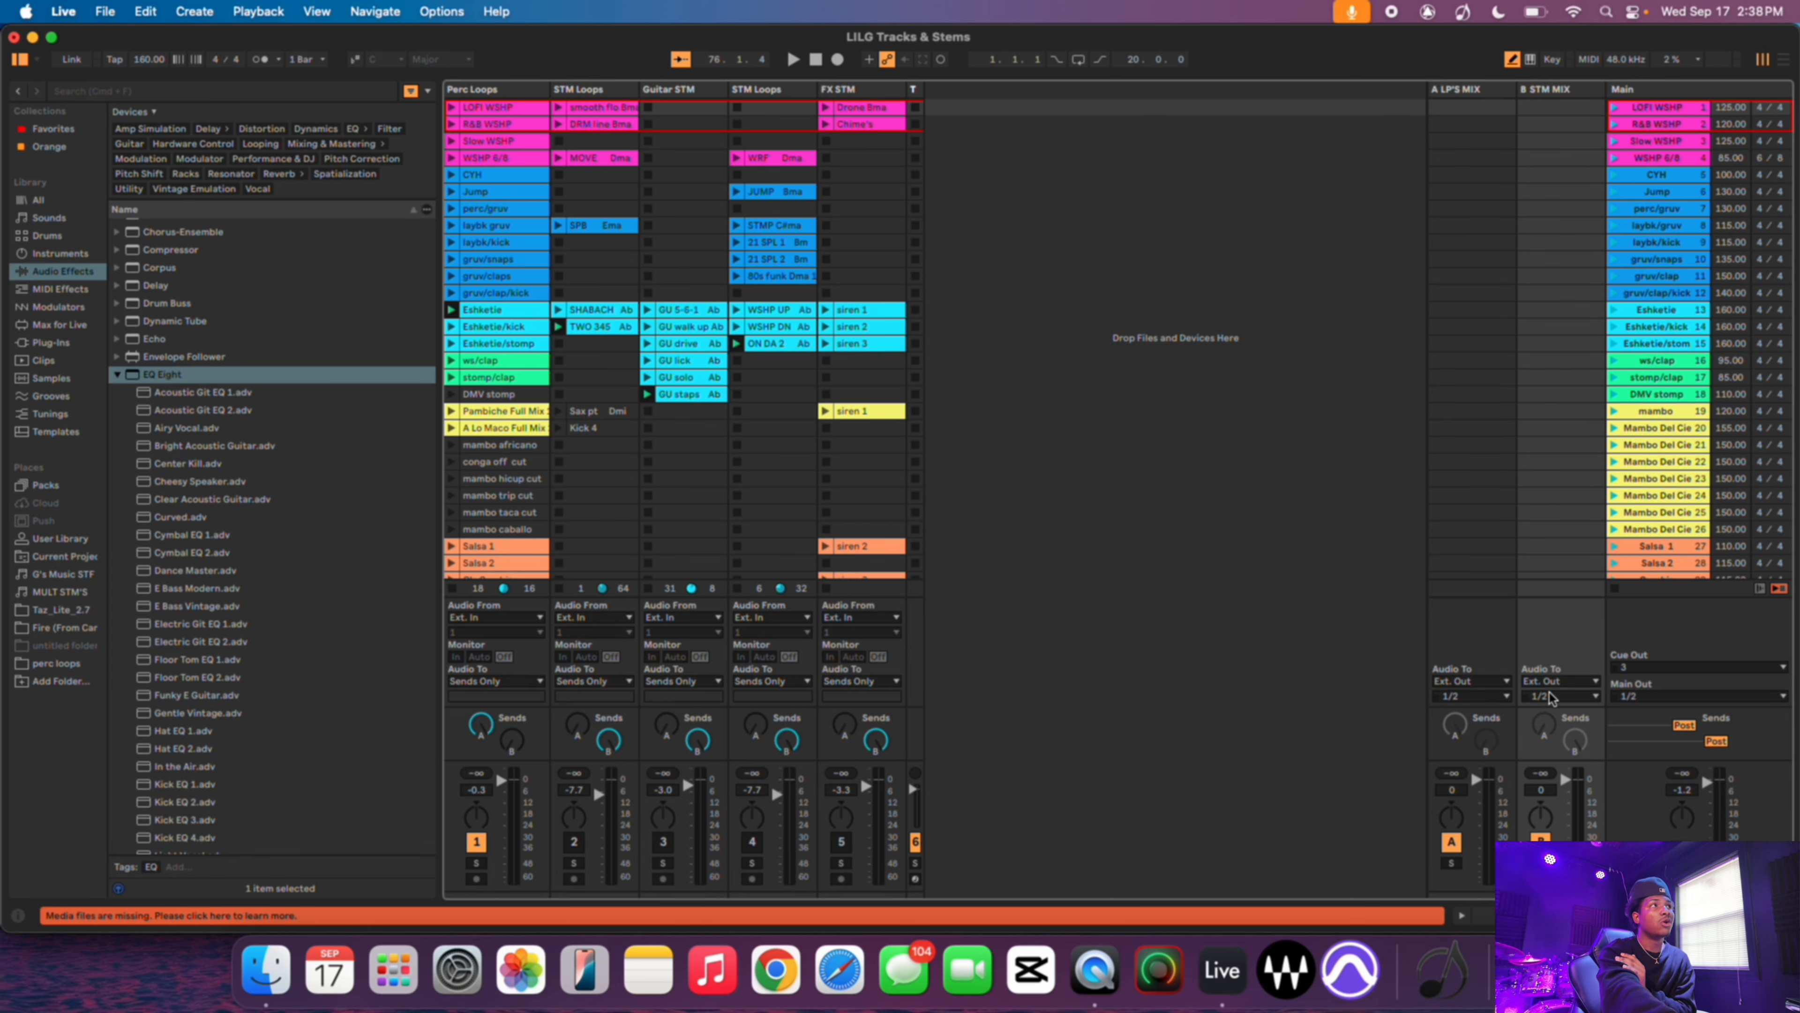
scroll(1242, 542, down, 2)
scroll(1495, 595, up, 2)
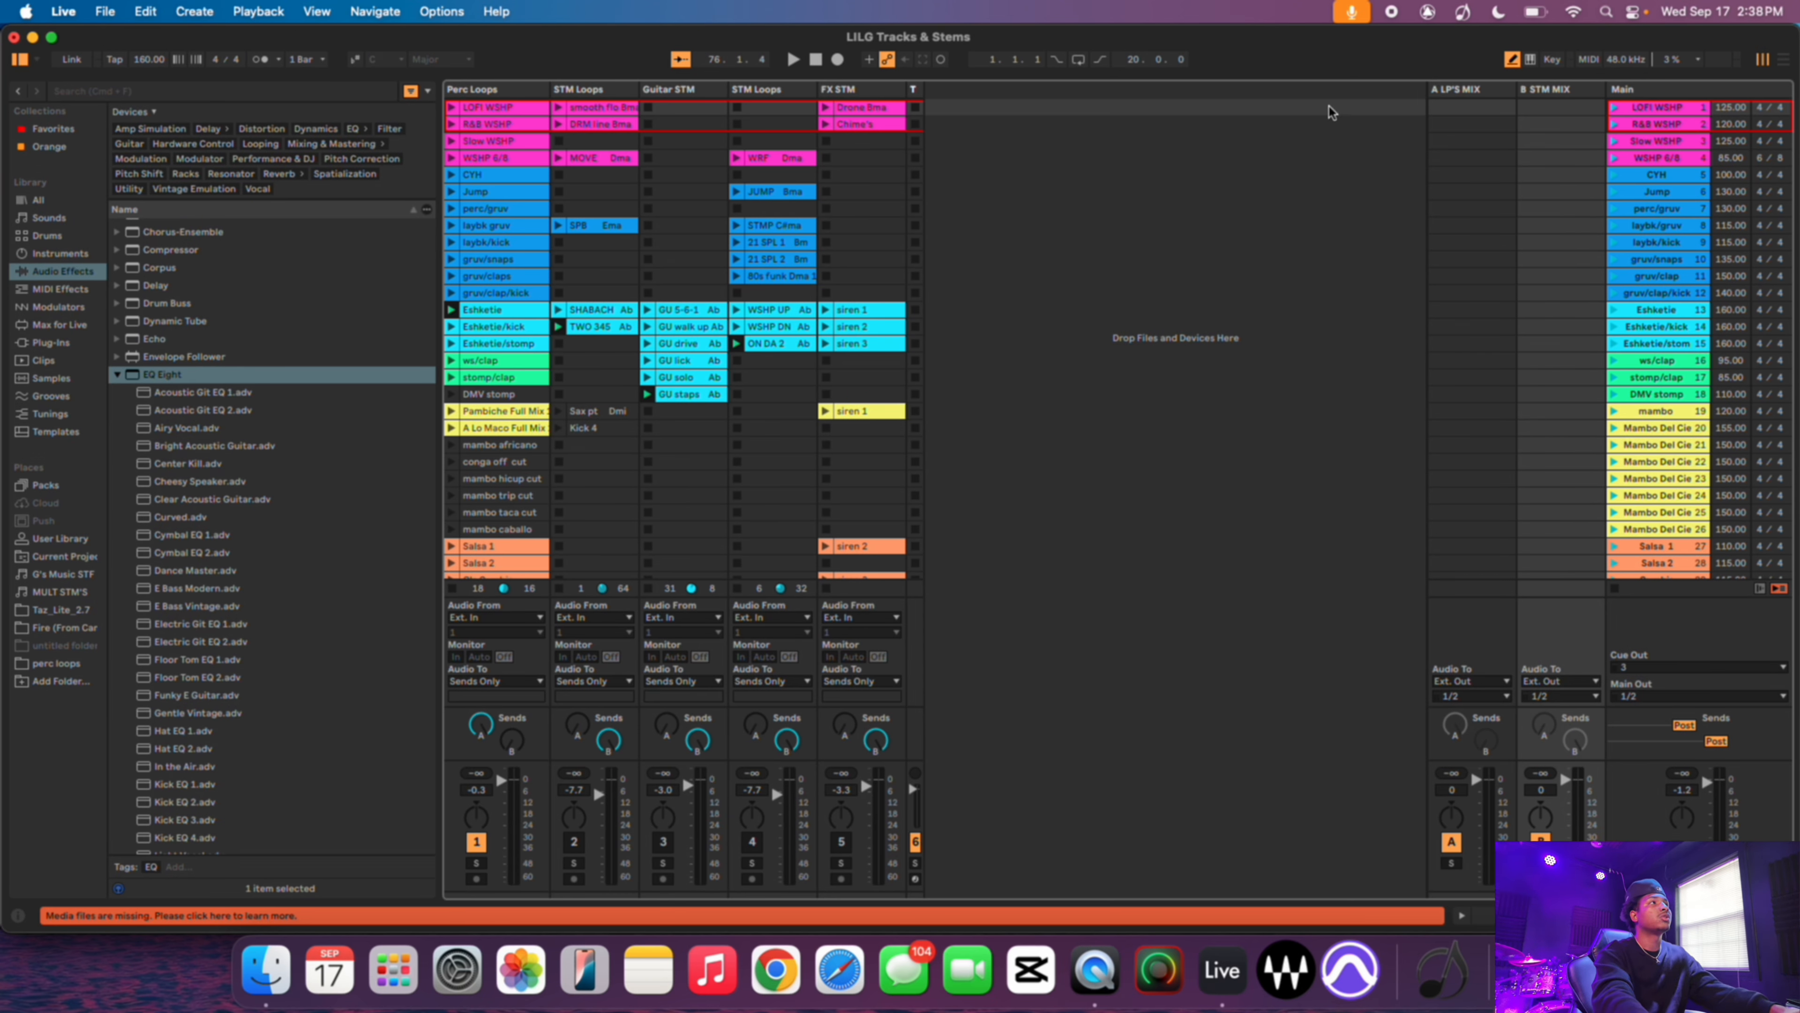
- Launch the LOFI WSHP scene with the metronome on and route Cue Out to outputs 1/2
click(1615, 108)
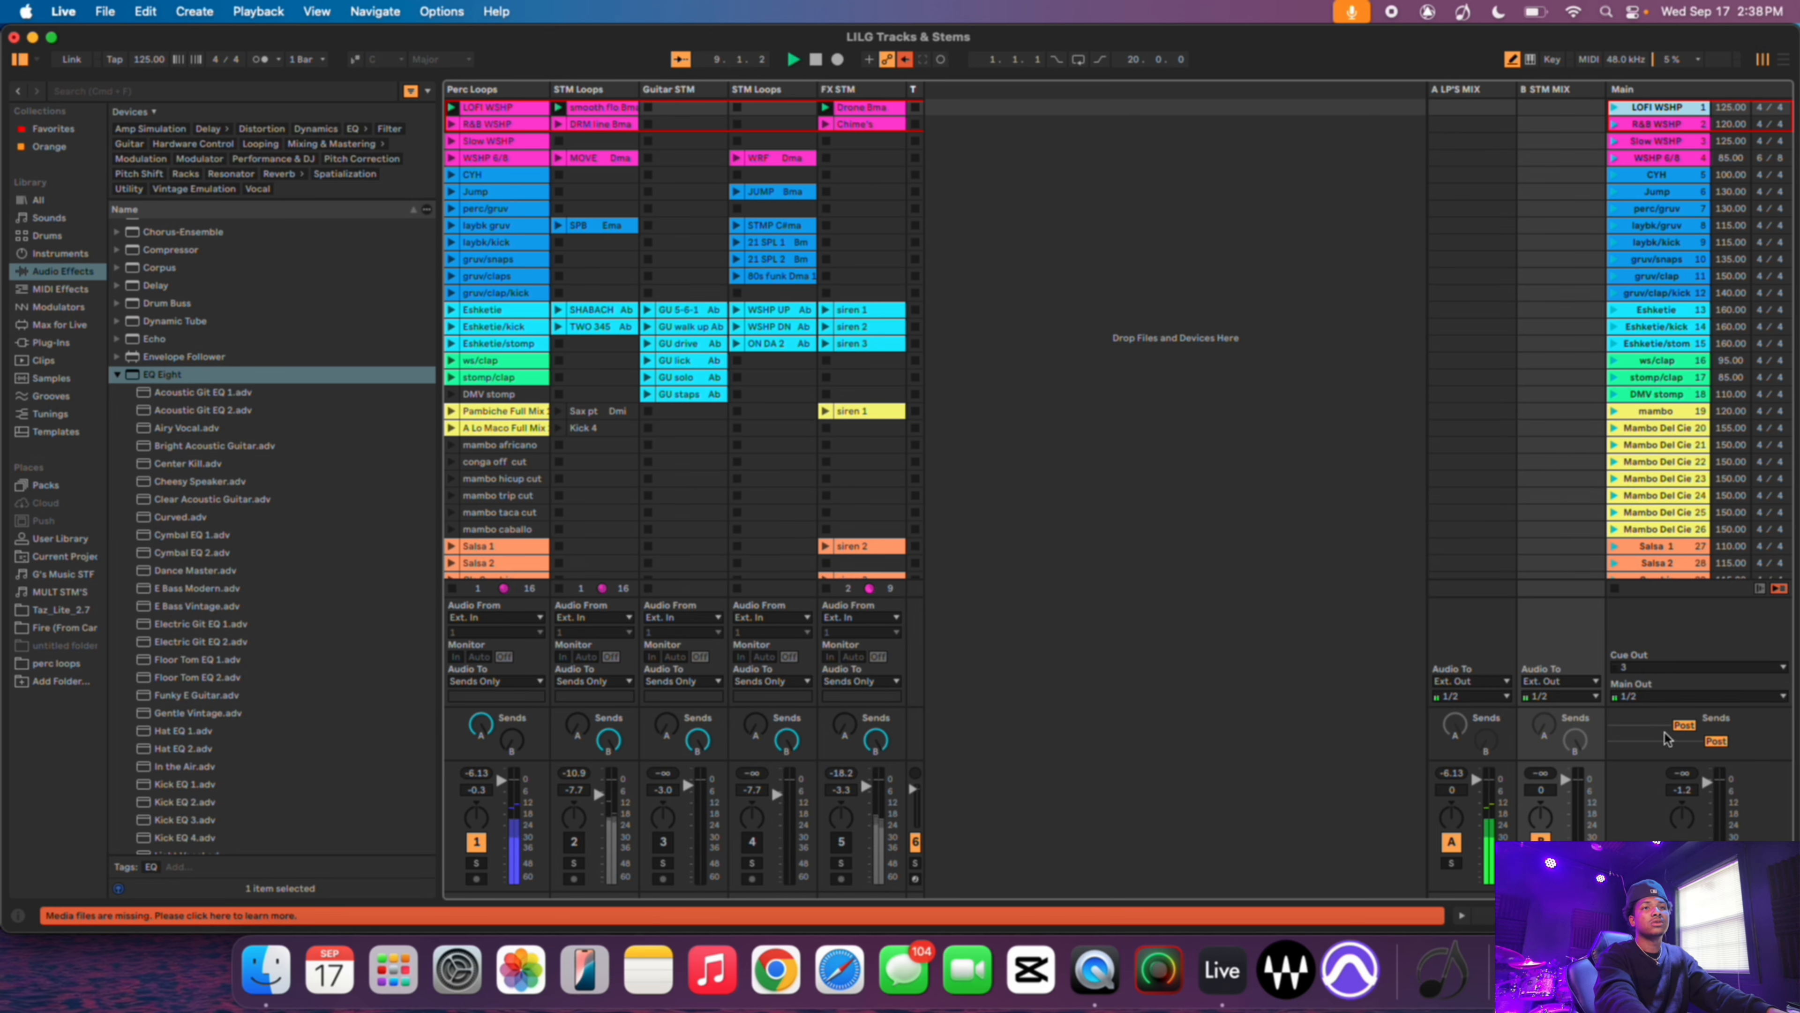
click(260, 63)
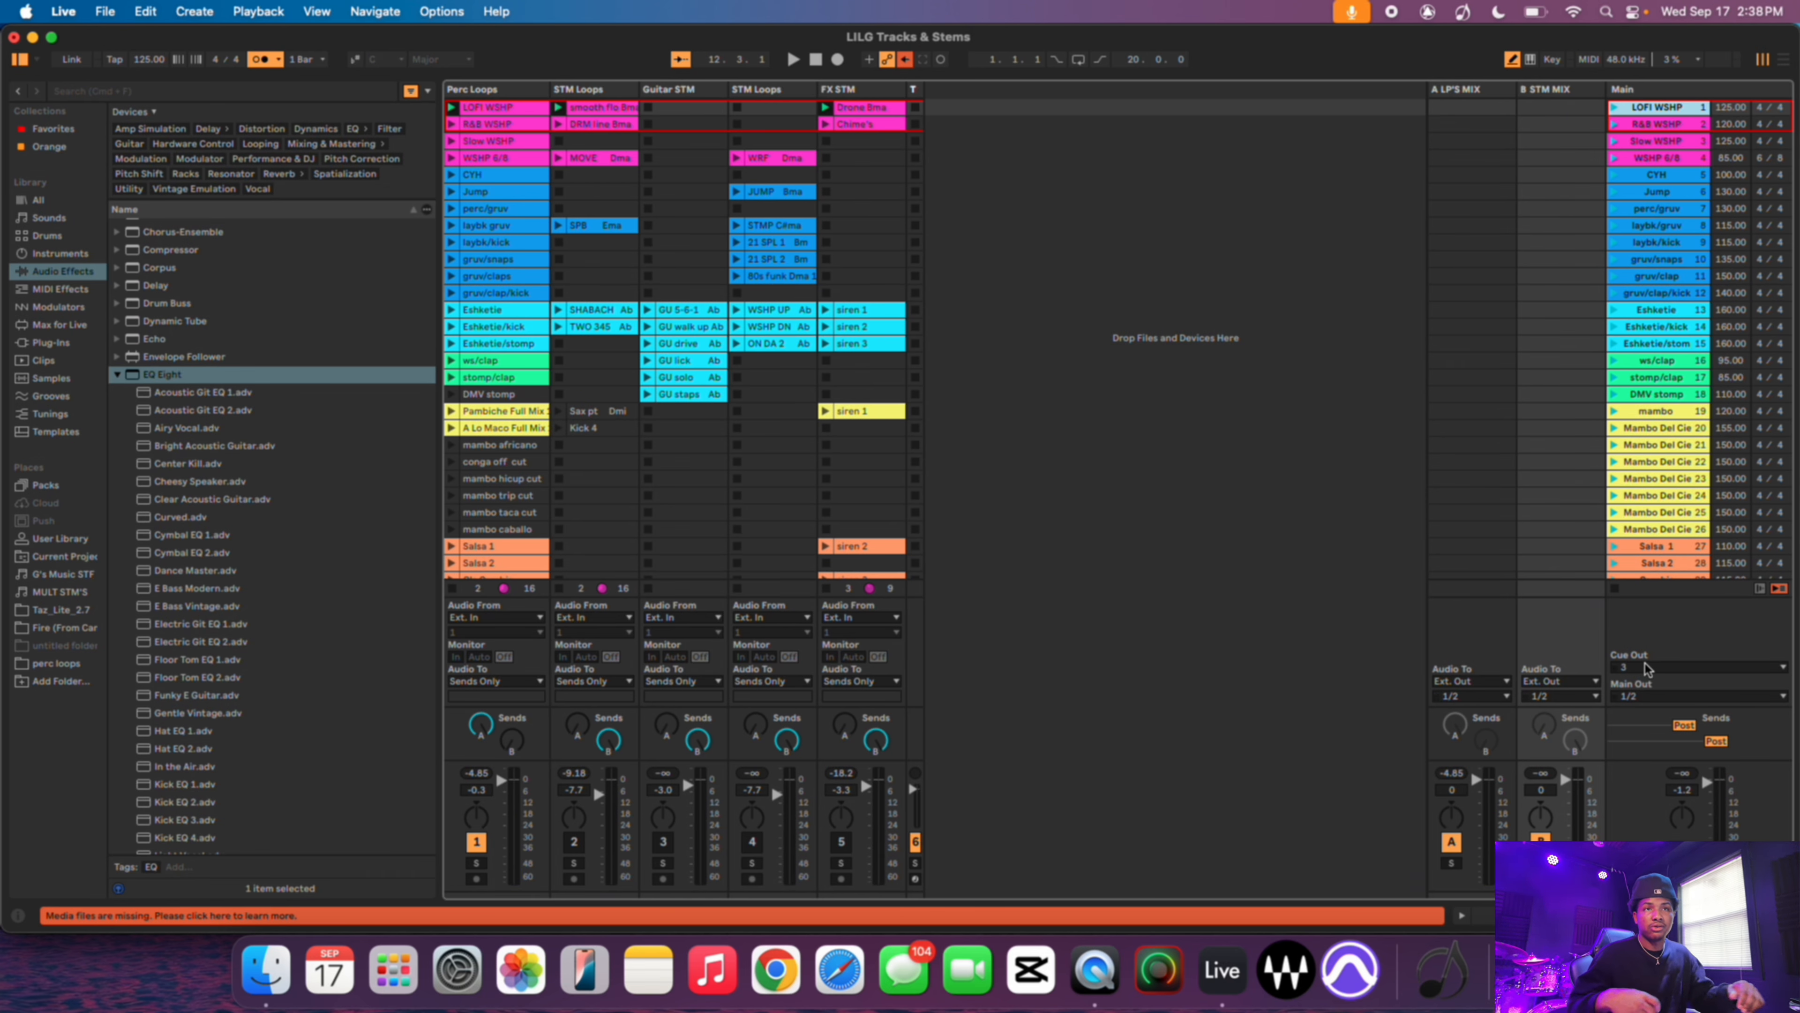
click(1644, 665)
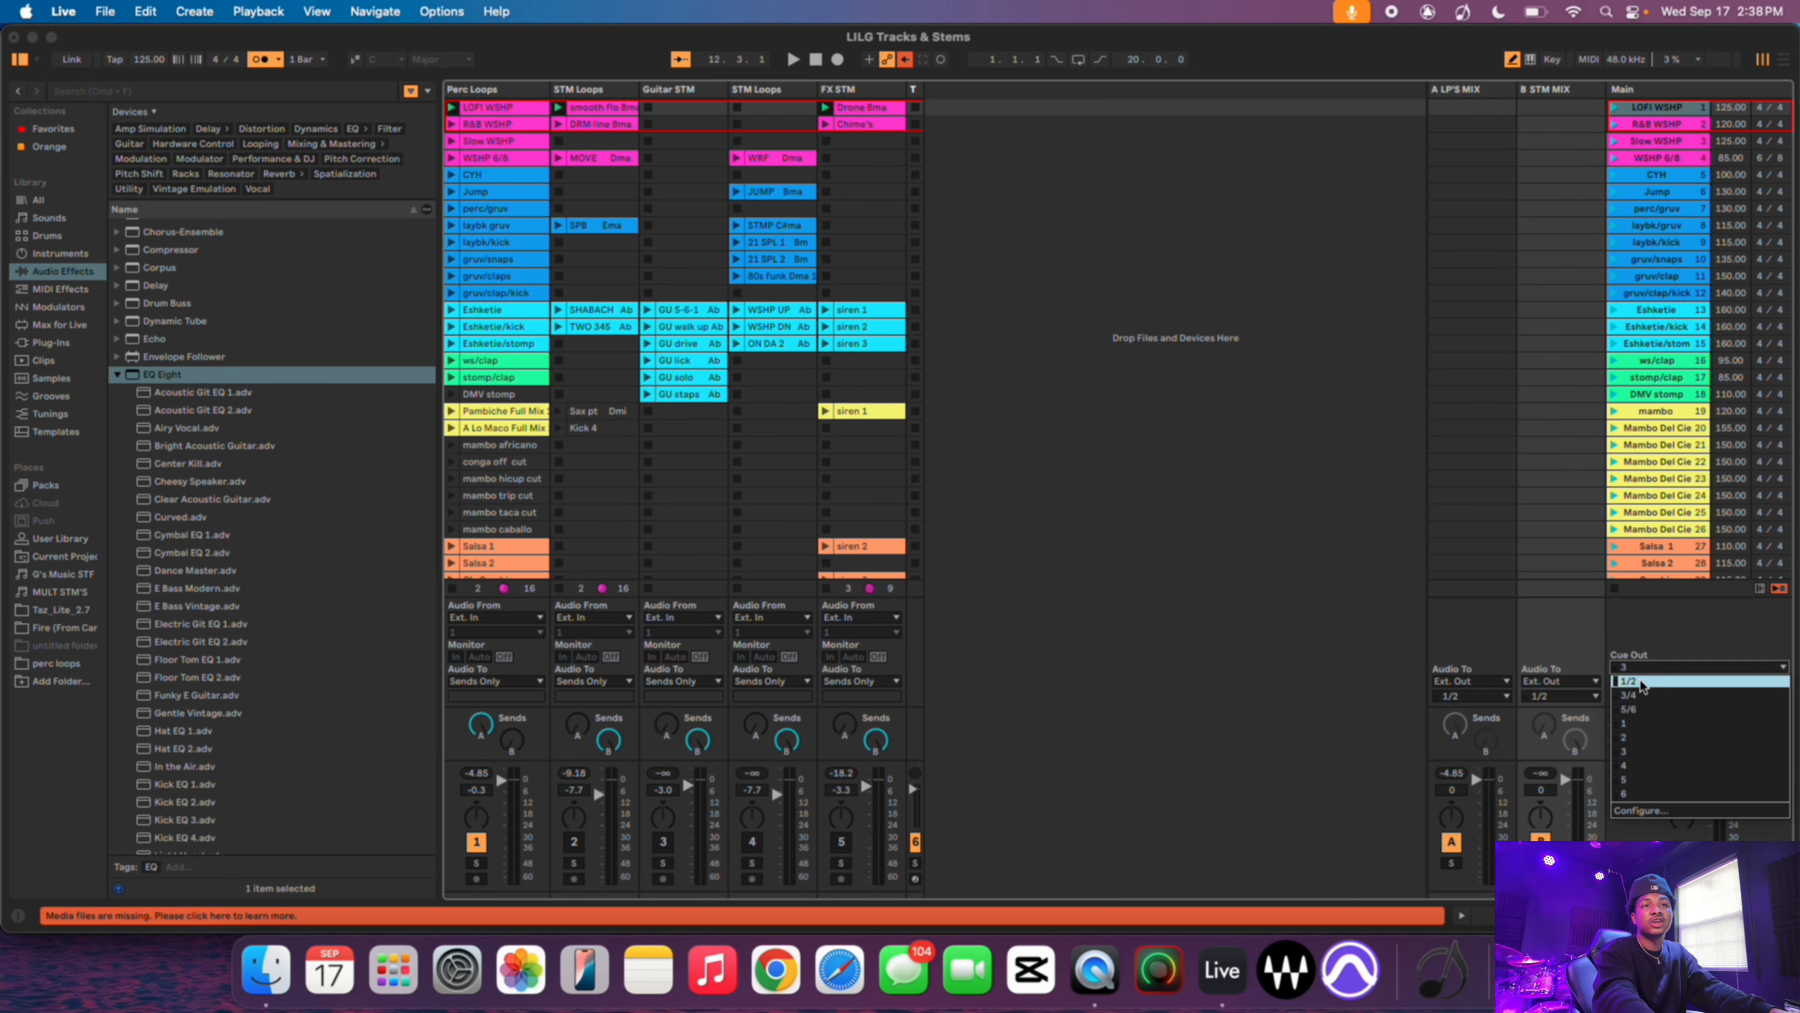
click(1641, 682)
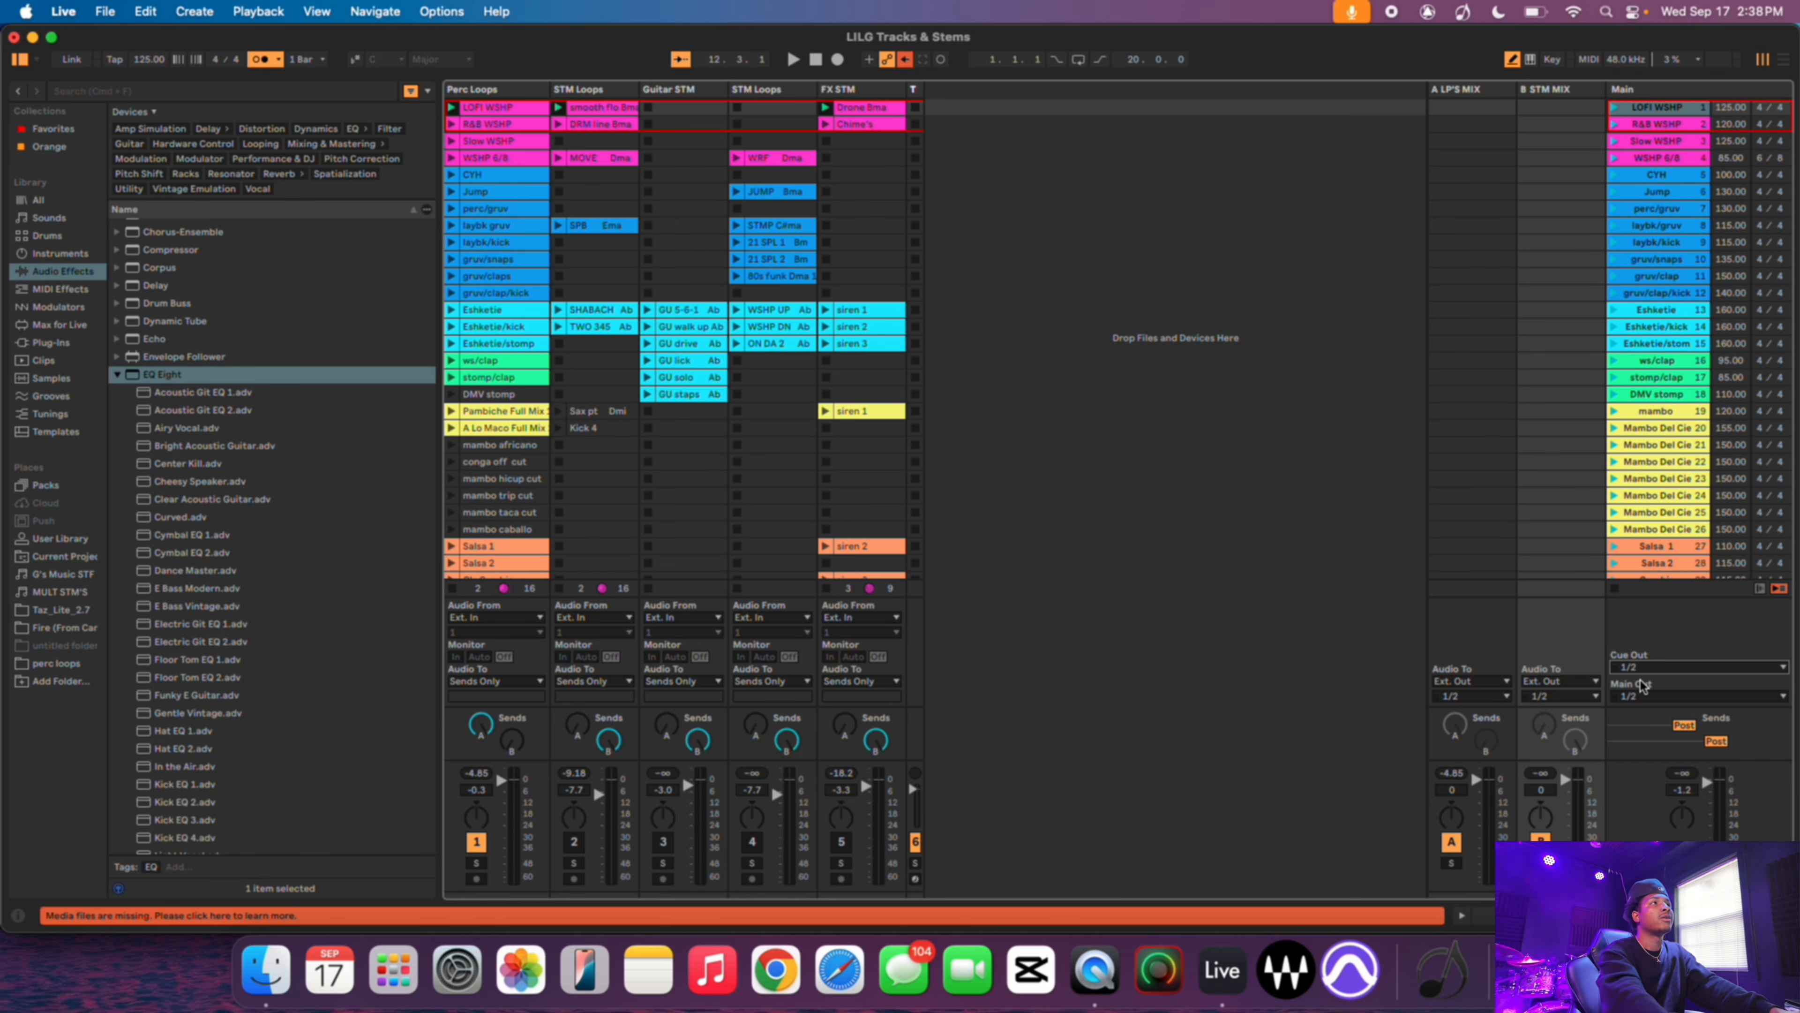
key(space)
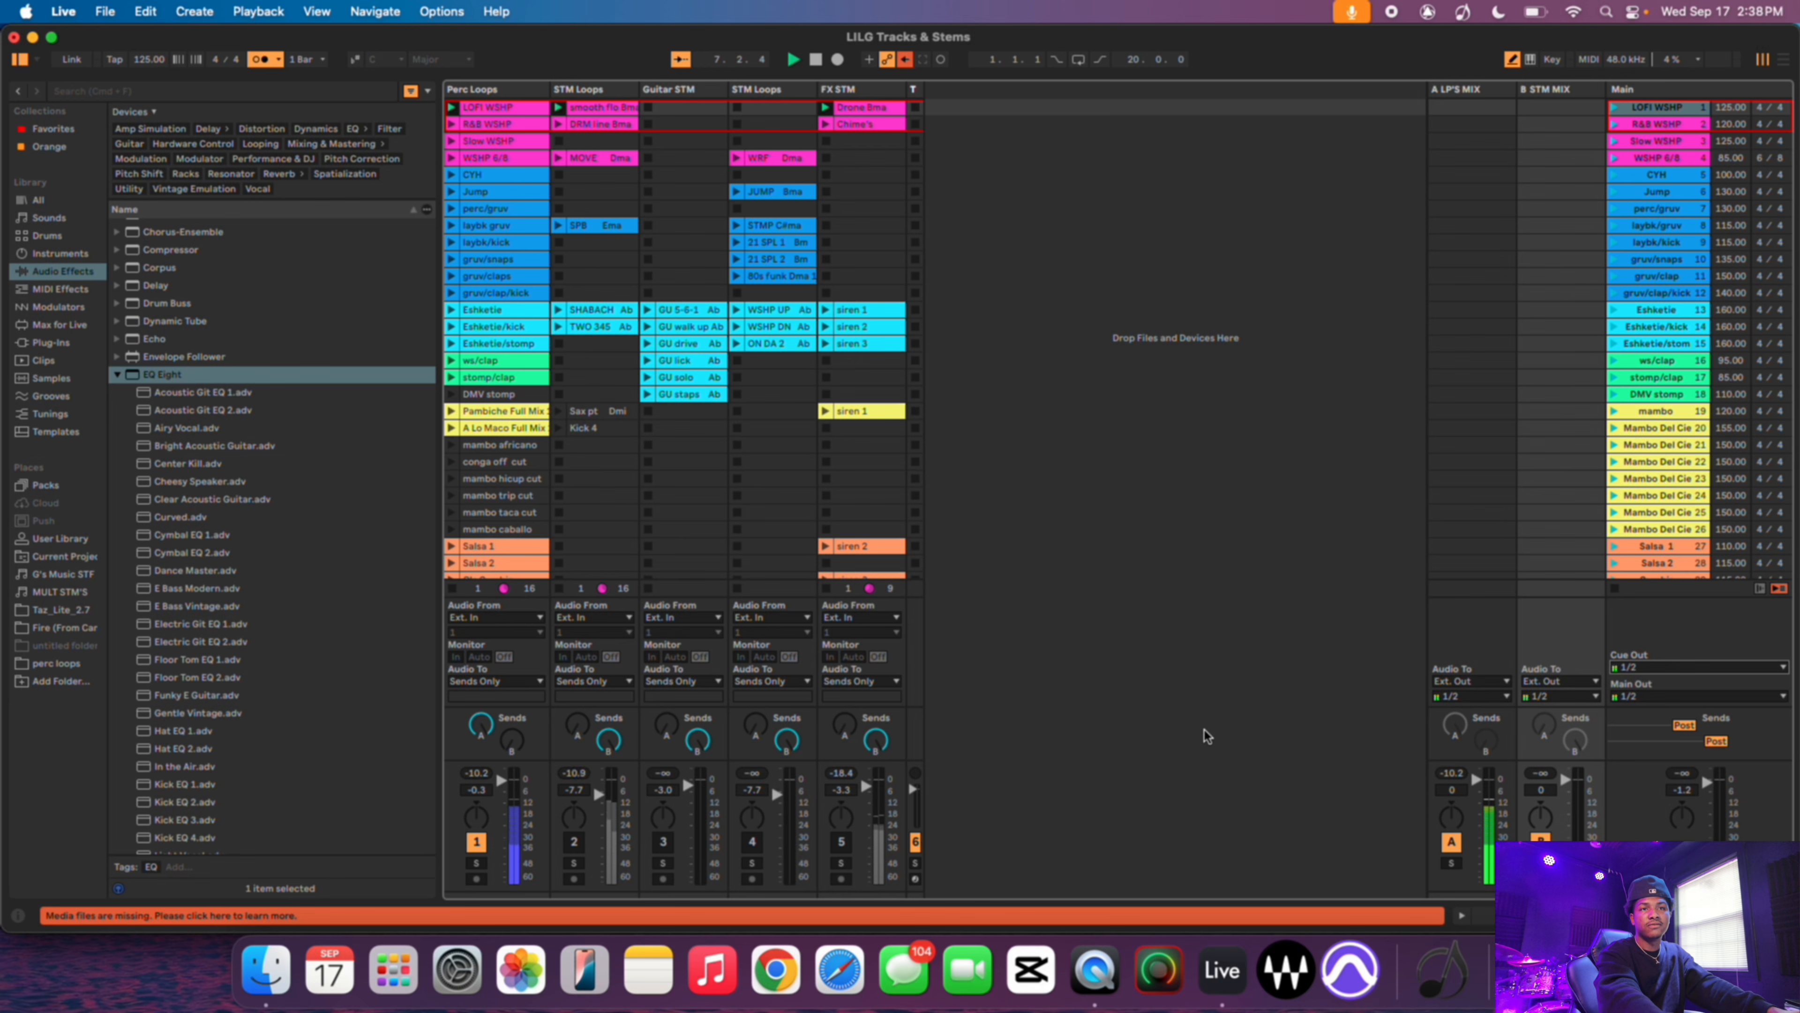
- Set the cue volume to about -11.5 dB and switch Cue Out to output 3
drag(1682, 868, 1682, 851)
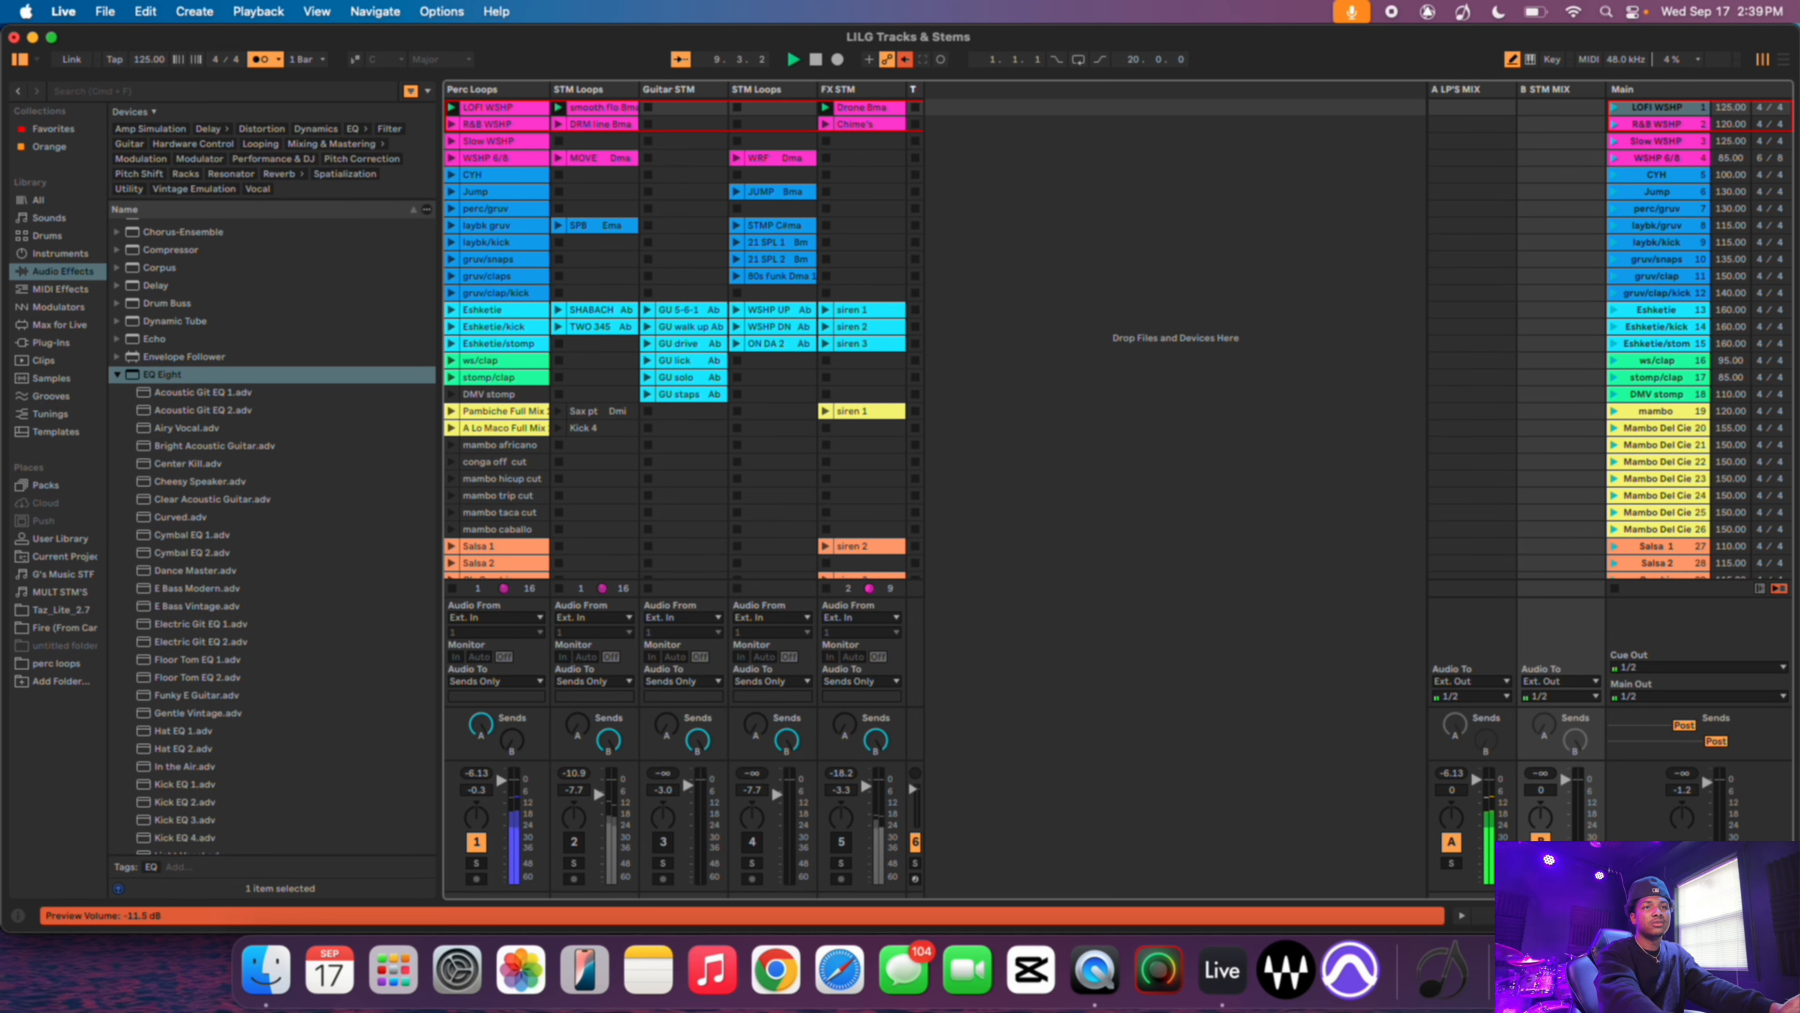
click(1659, 668)
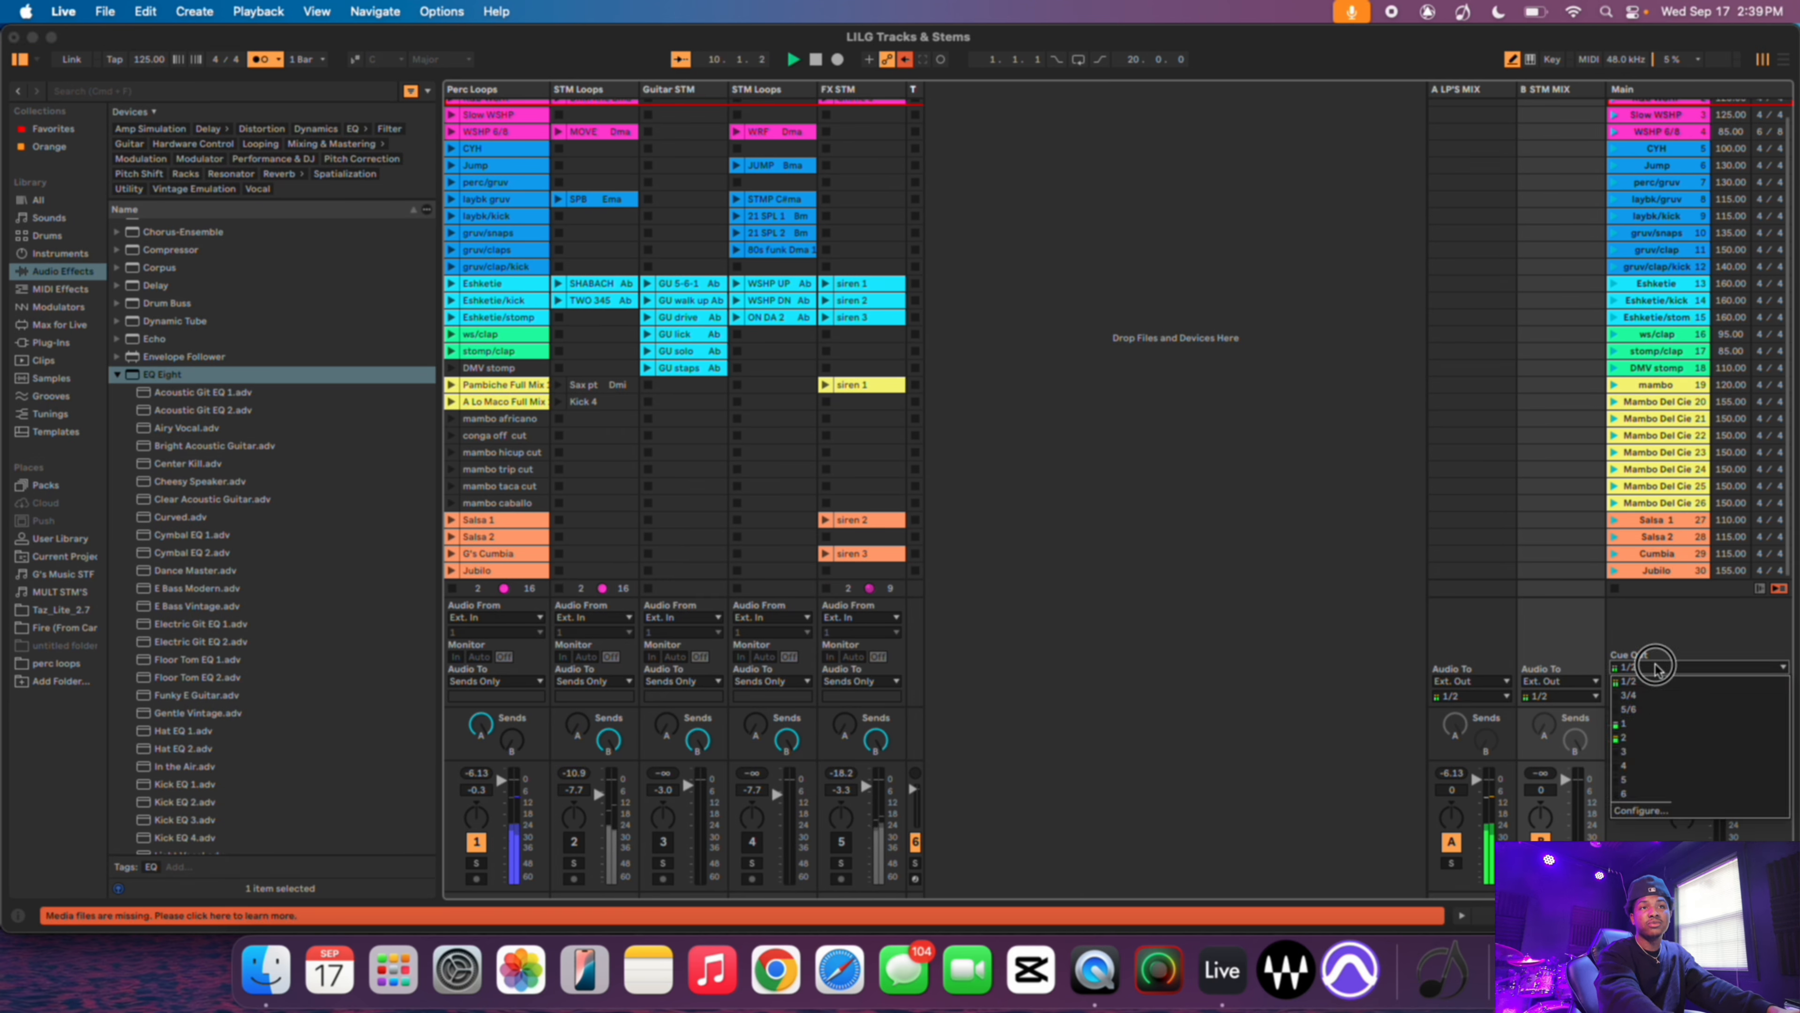
click(1632, 751)
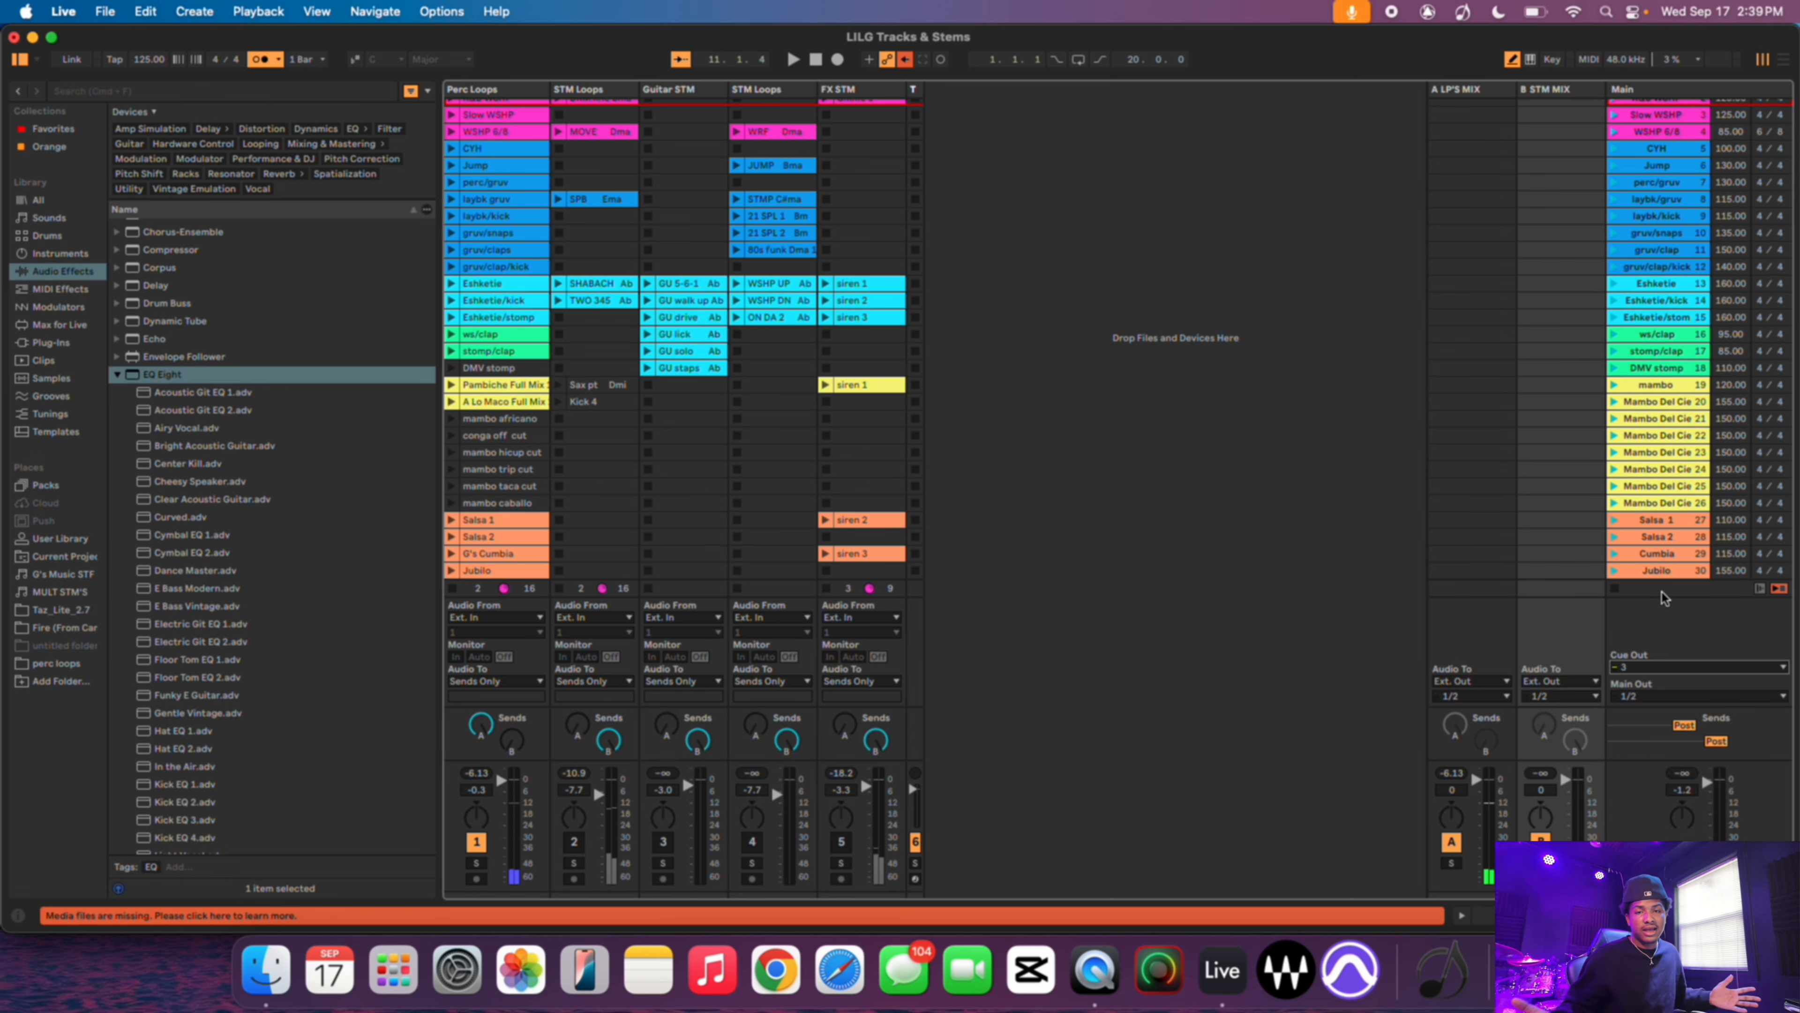